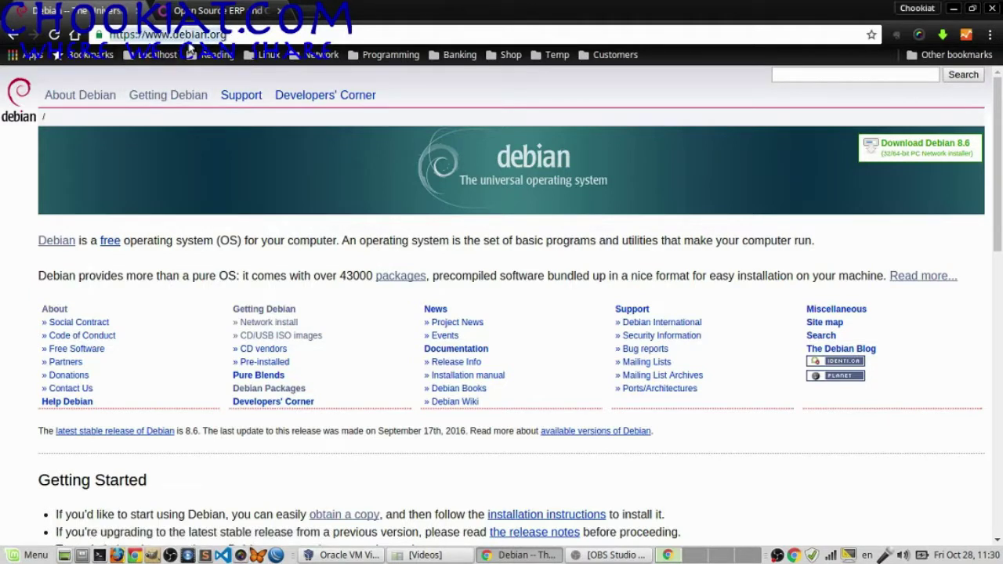
# - Open Debian's Getting Debian page, scroll to the netinst links, and restore the Videos file window
pyautogui.click(188, 99)
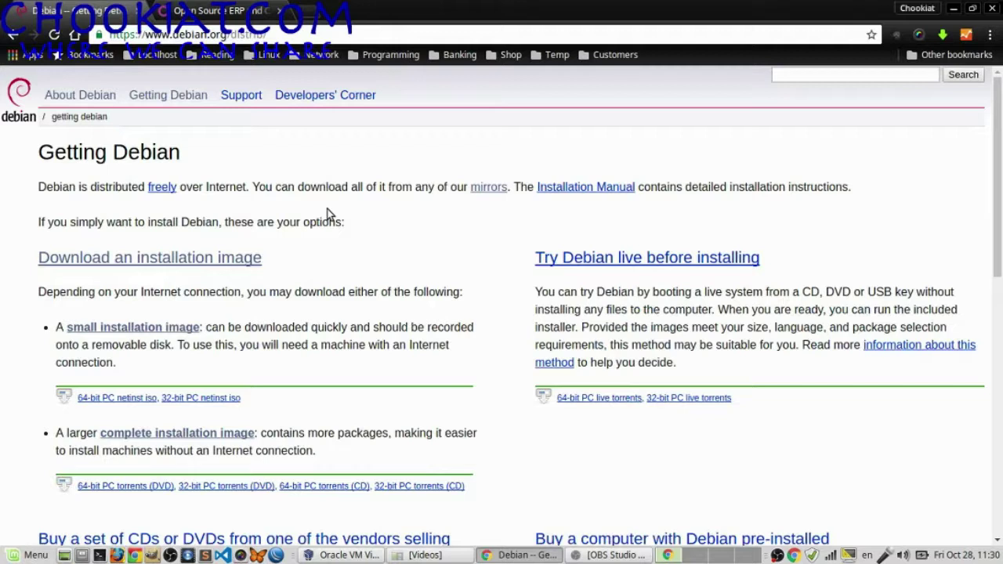
pyautogui.scroll(-2, 328, 214)
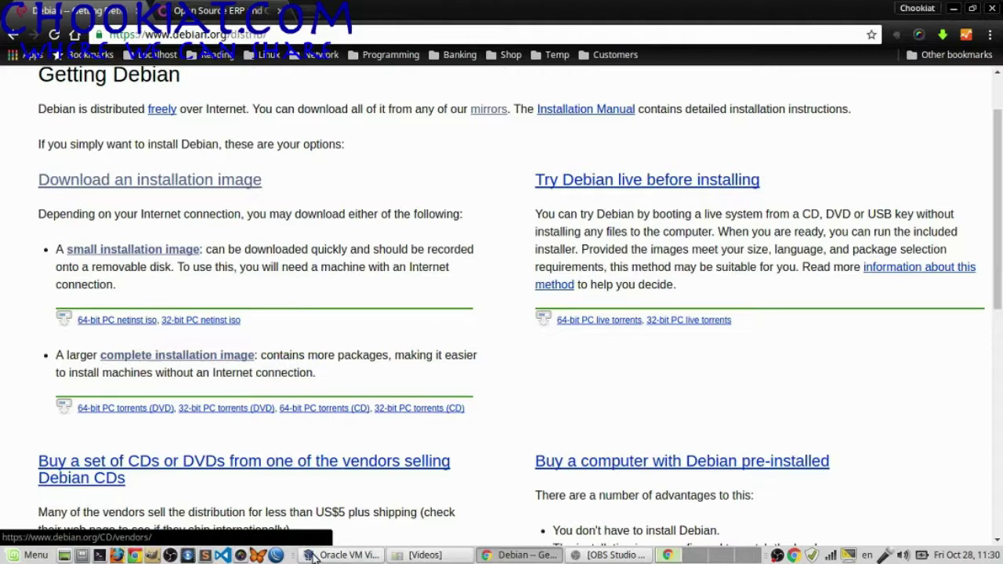
pyautogui.click(423, 555)
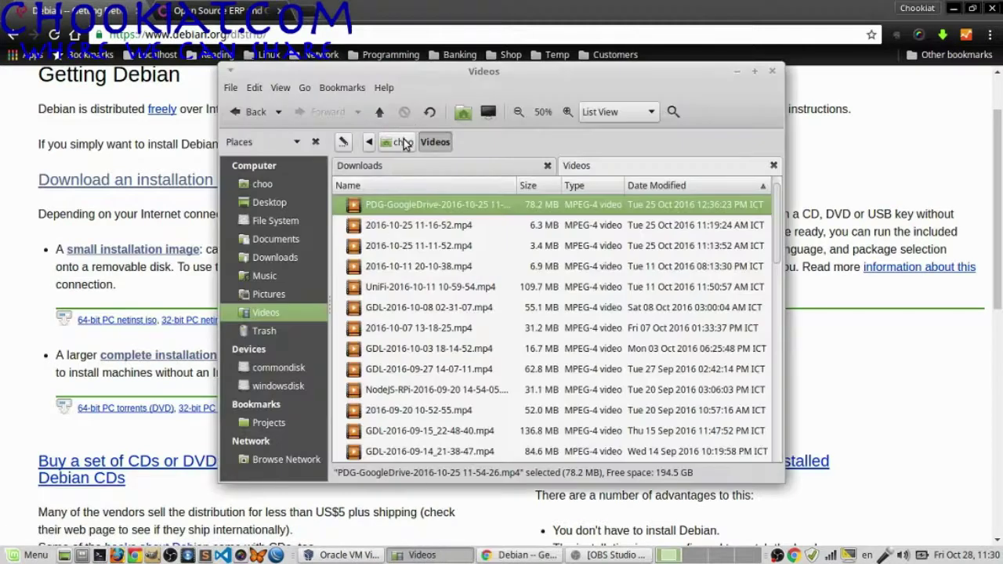
# - Find debian-8.6.0-amd64-netinst.iso in Nemo's Downloads, then minimize Nemo and Chrome to reveal VirtualBox Manager
pyautogui.click(425, 166)
pyautogui.click(417, 315)
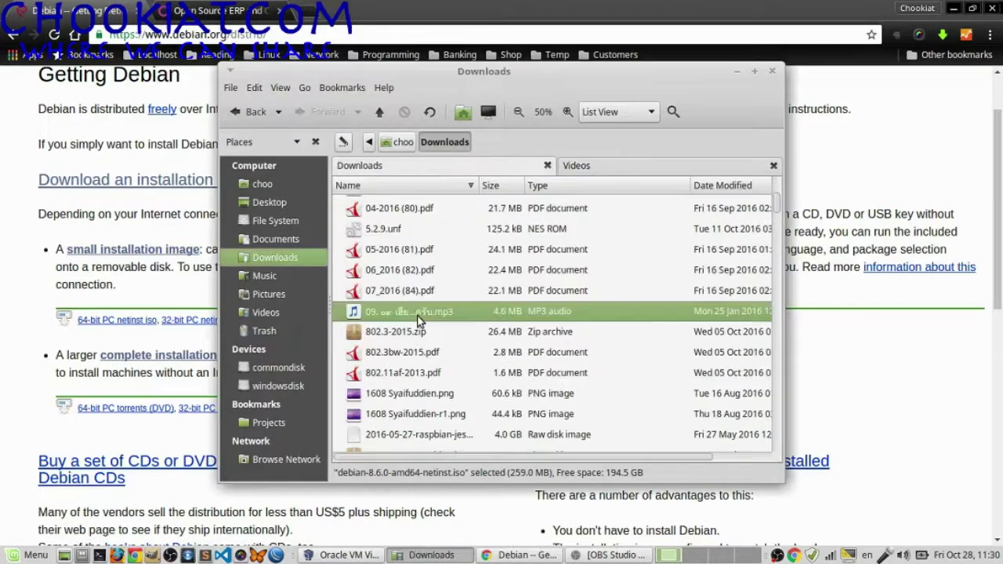
pyautogui.write('de')
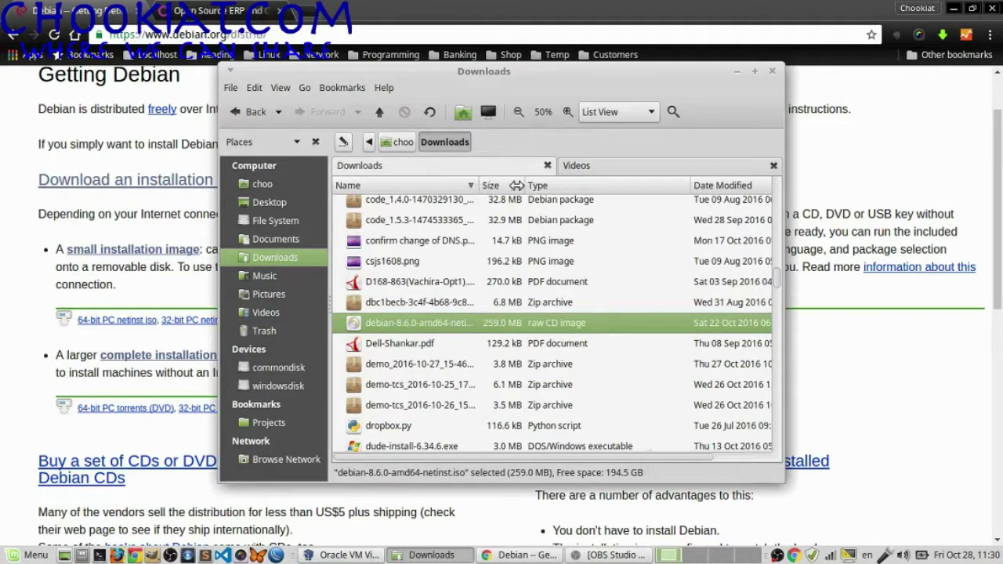
pyautogui.moveTo(484, 189); pyautogui.dragTo(561, 190)
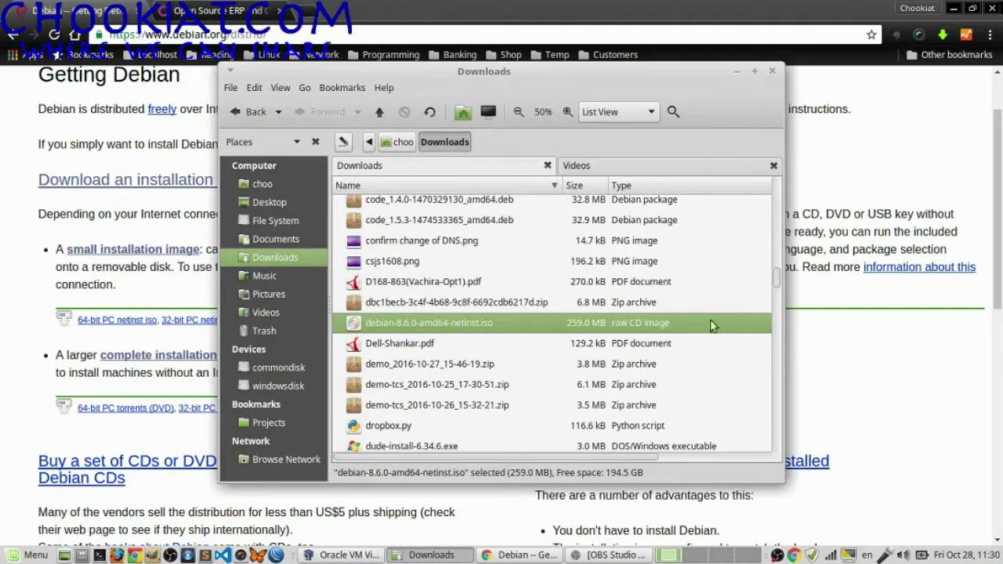
pyautogui.click(738, 72)
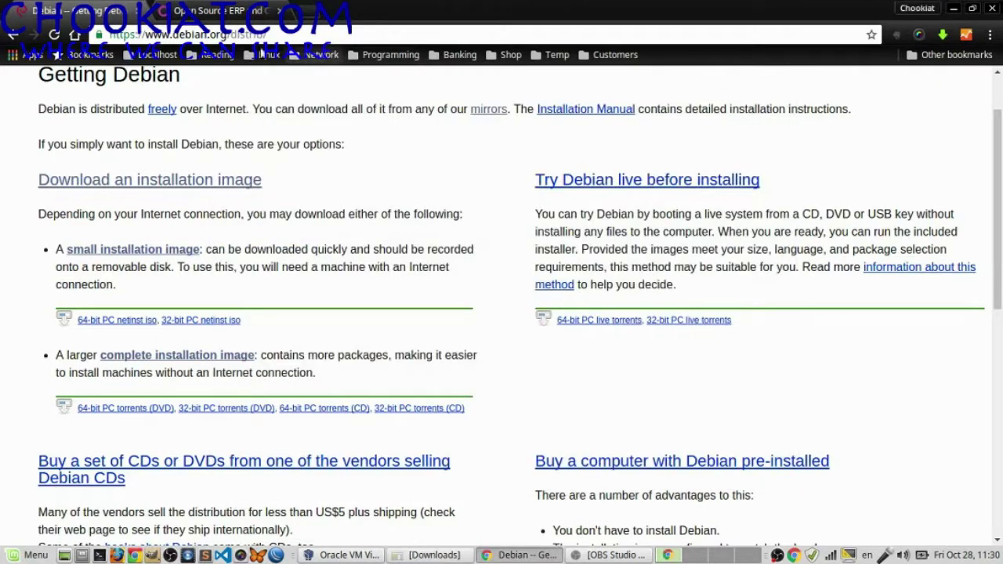
pyautogui.click(954, 7)
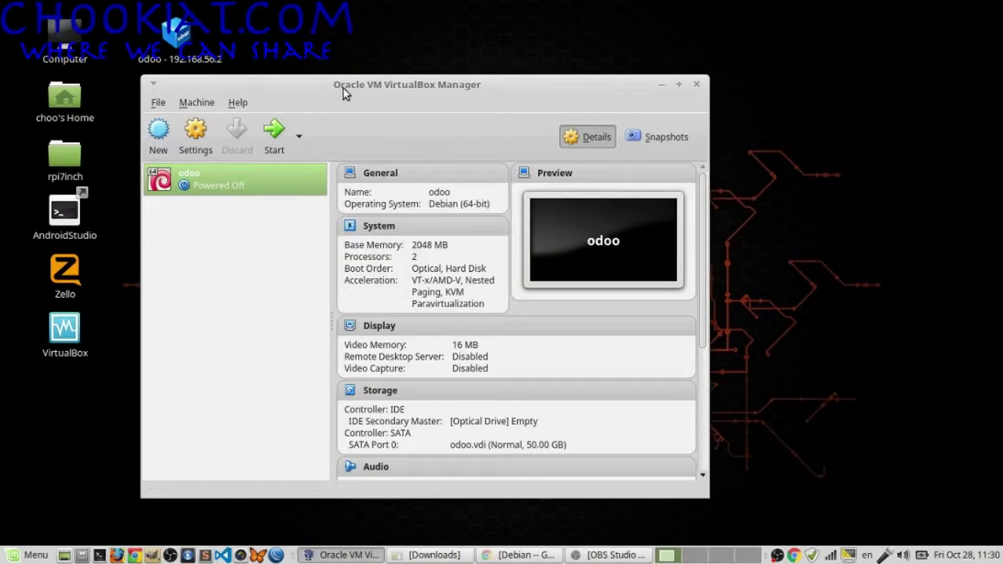
# - Start a new virtual machine named Odoo-demo
pyautogui.click(156, 135)
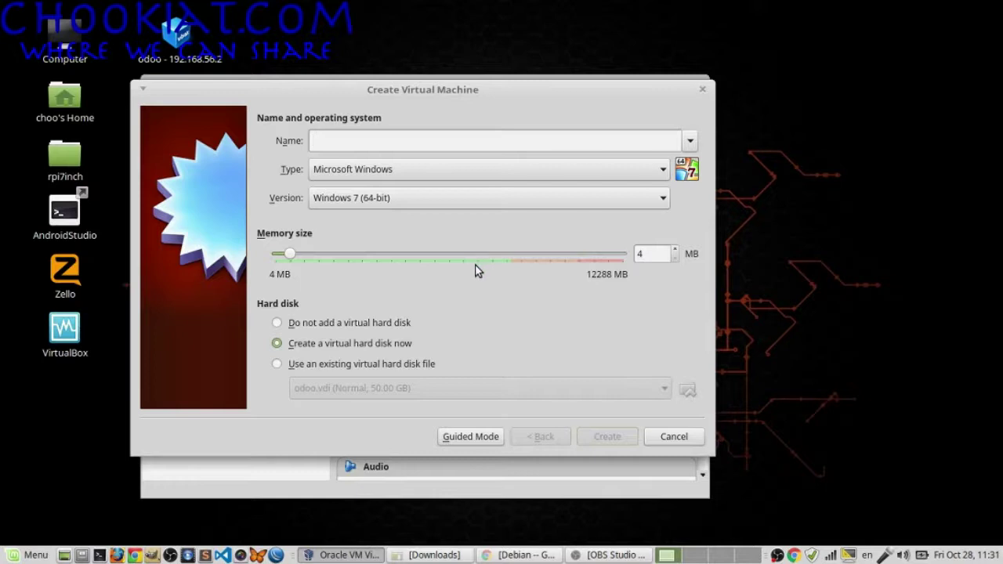
pyautogui.write('O')
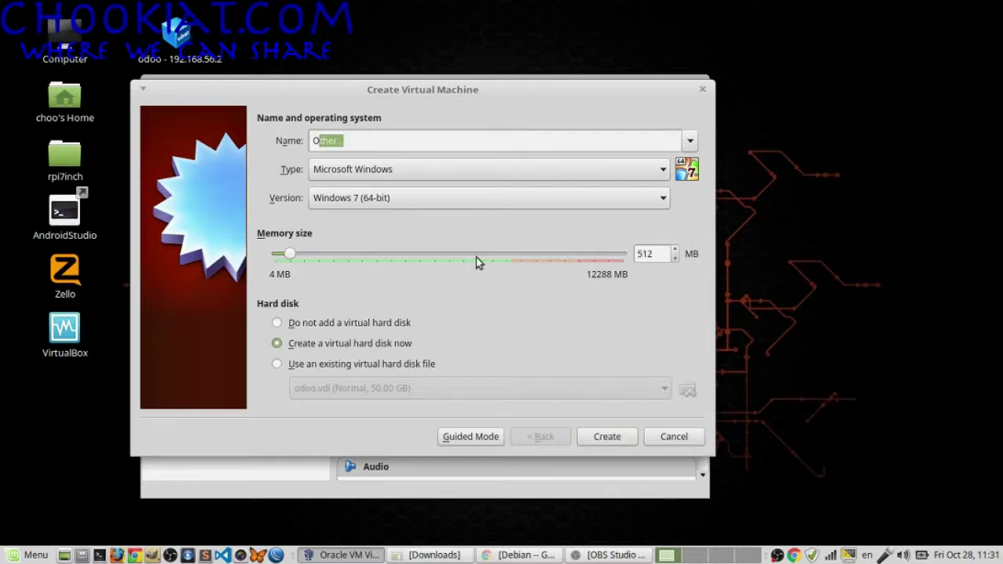
pyautogui.write('doo-')
pyautogui.moveTo(385, 91); pyautogui.dragTo(507, 81)
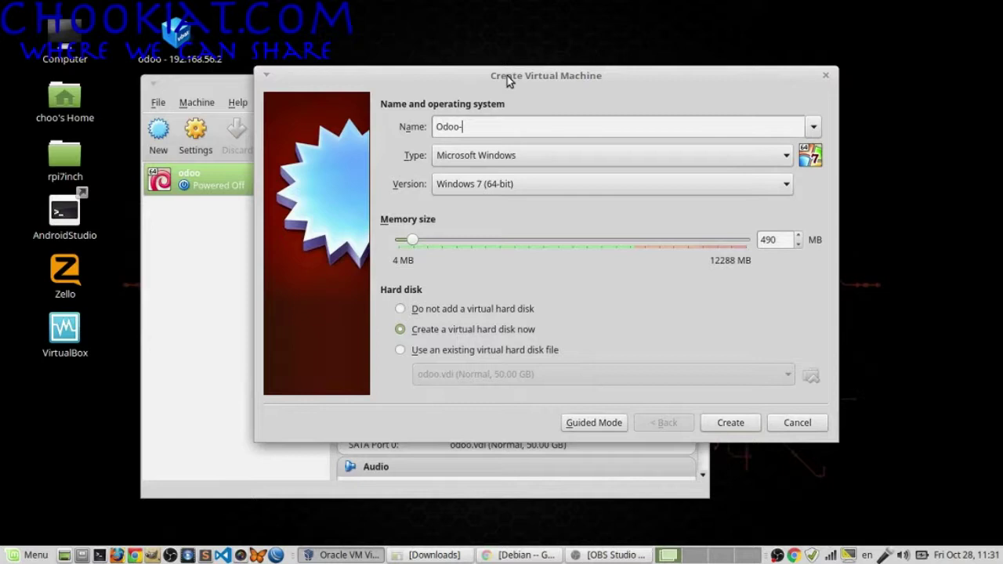
pyautogui.write('demo')
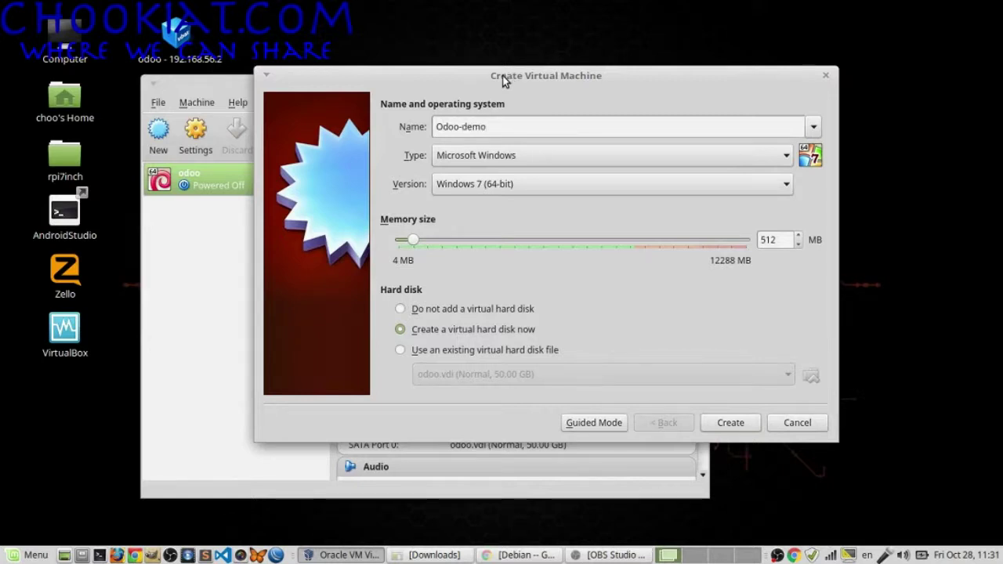
pyautogui.moveTo(536, 79); pyautogui.dragTo(468, 72)
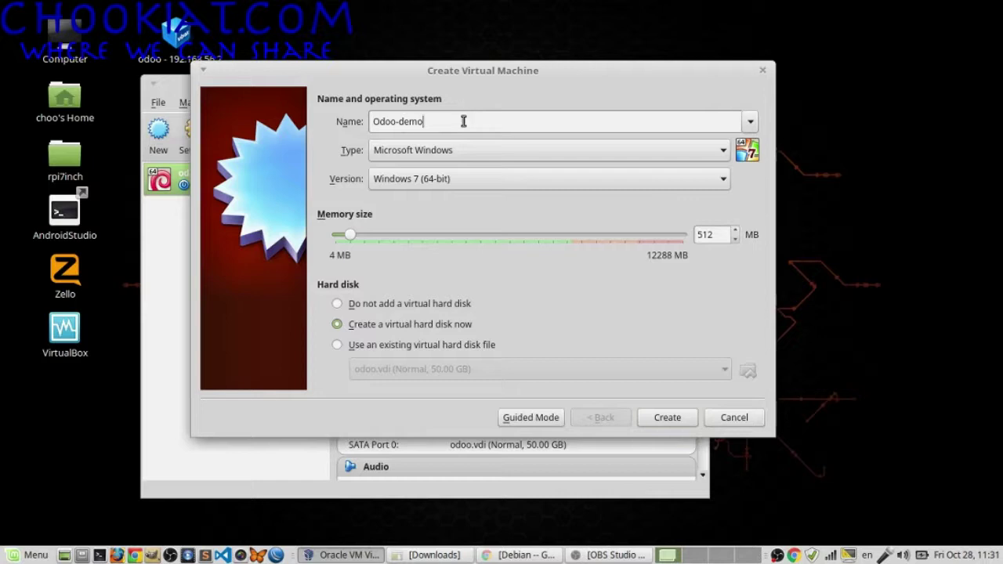
# - Set the type to Linux and version to Debian (64-bit), then create the machine
pyautogui.click(452, 150)
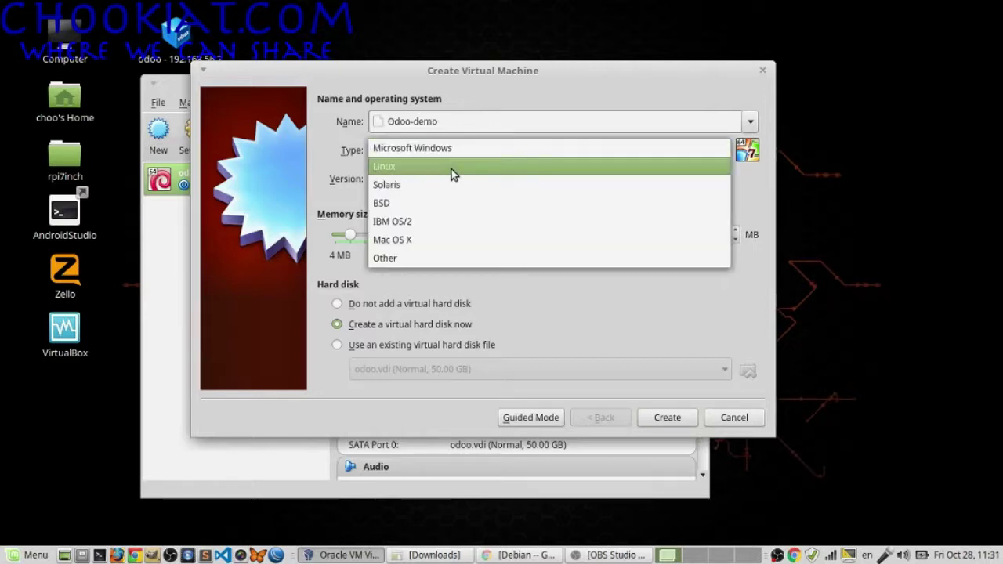
pyautogui.click(421, 167)
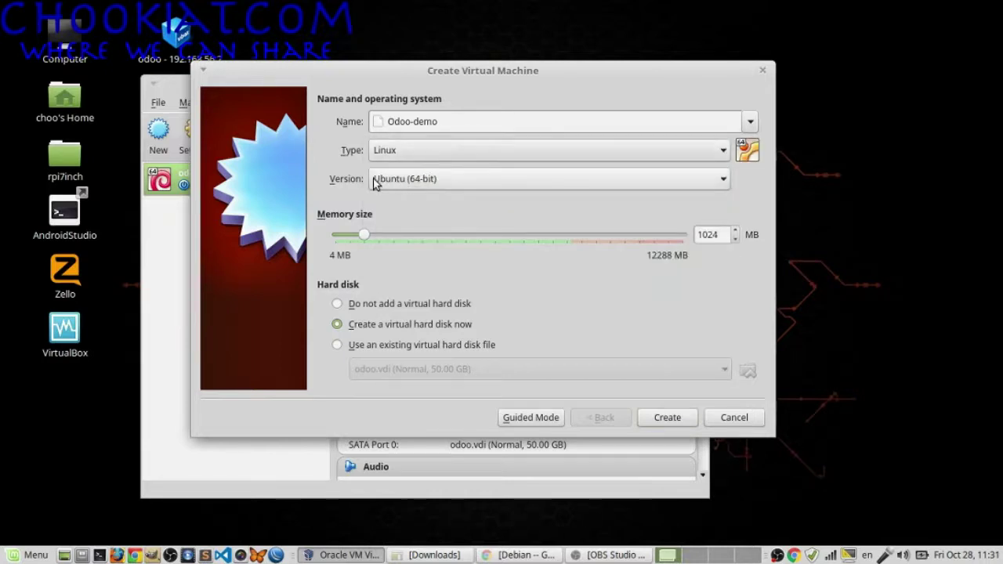
pyautogui.click(469, 180)
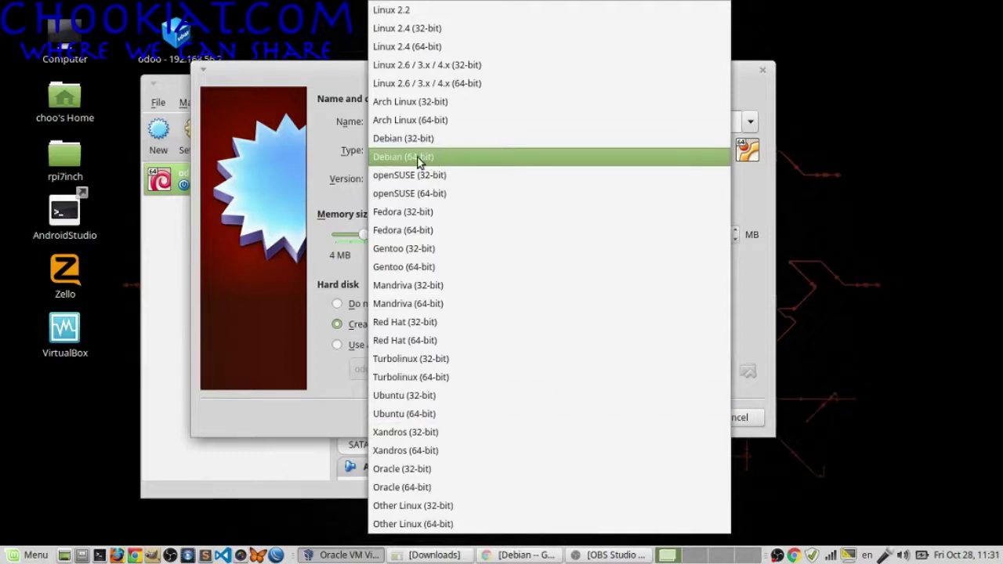
pyautogui.click(419, 159)
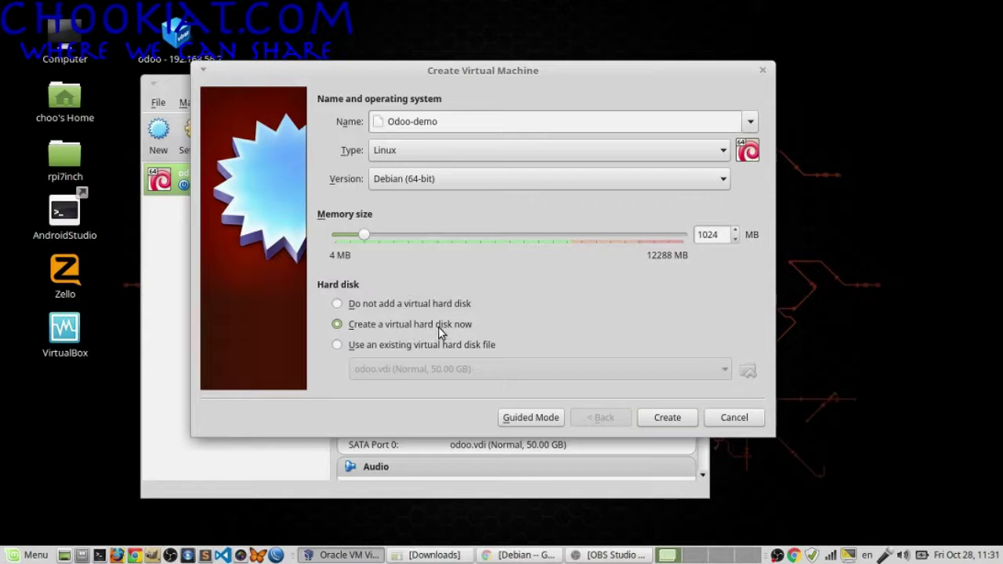
pyautogui.click(667, 418)
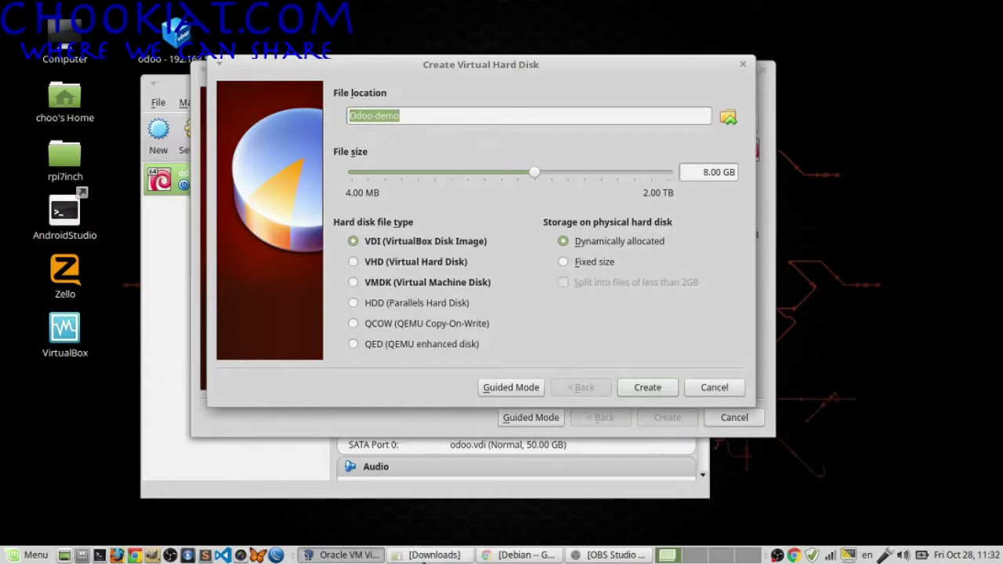
# - Bring the Downloads file window forward and go up to the home folder
pyautogui.click(457, 557)
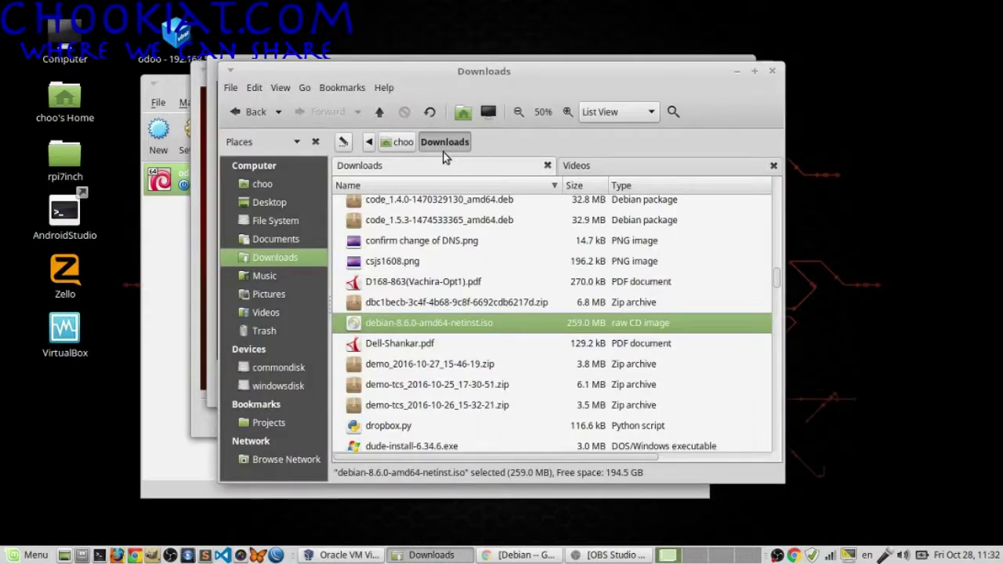
pyautogui.click(401, 141)
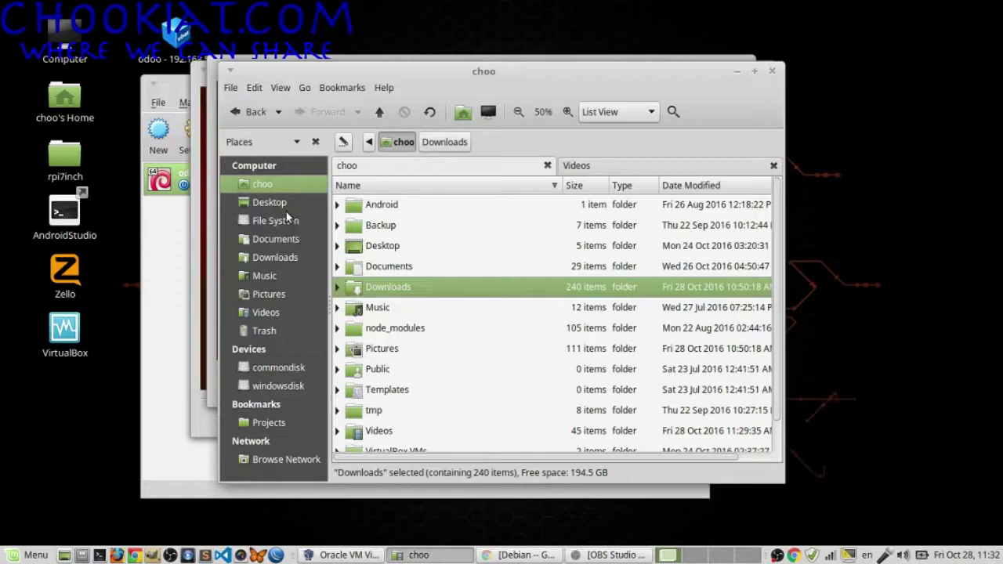
# - Open the VirtualBox VMs folder to see the new Odoo-demo folder, then minimize Nemo
pyautogui.scroll(-1, 445, 339)
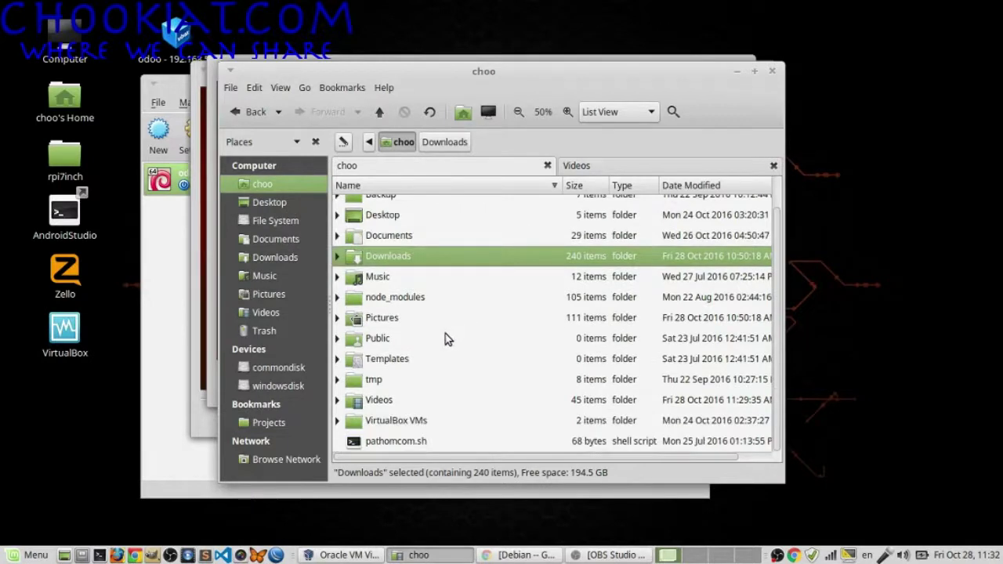
pyautogui.click(435, 425)
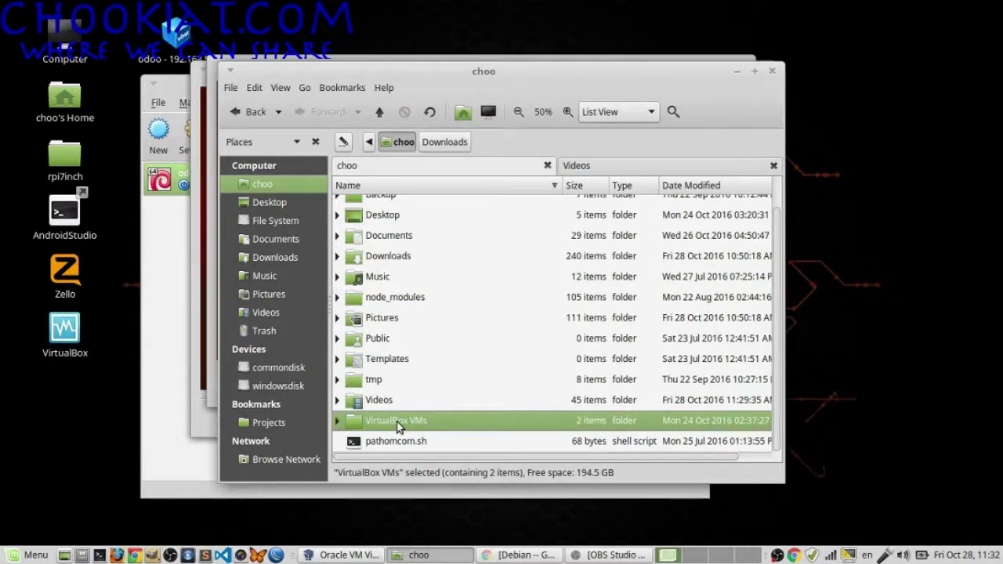
pyautogui.doubleClick(397, 423)
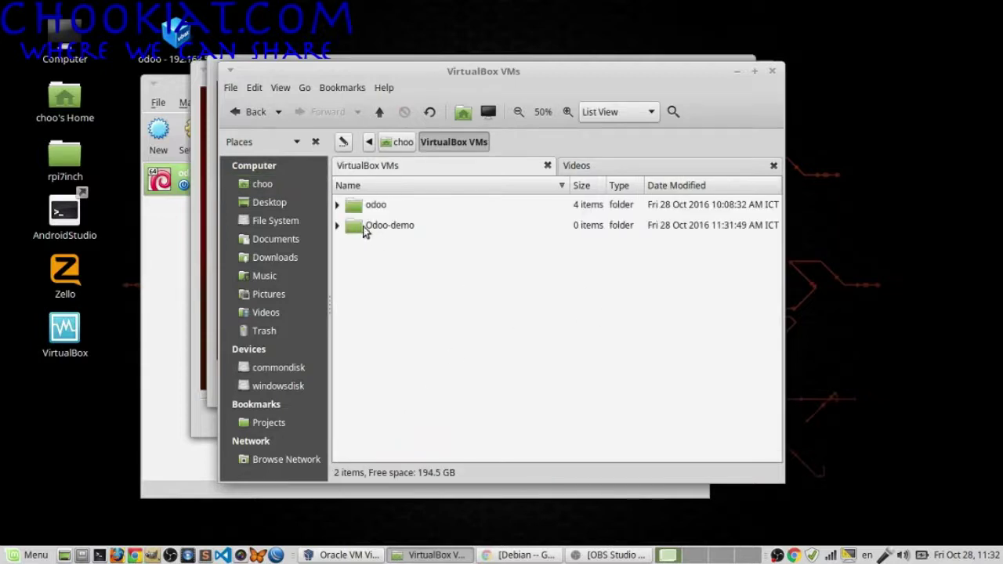
pyautogui.click(737, 69)
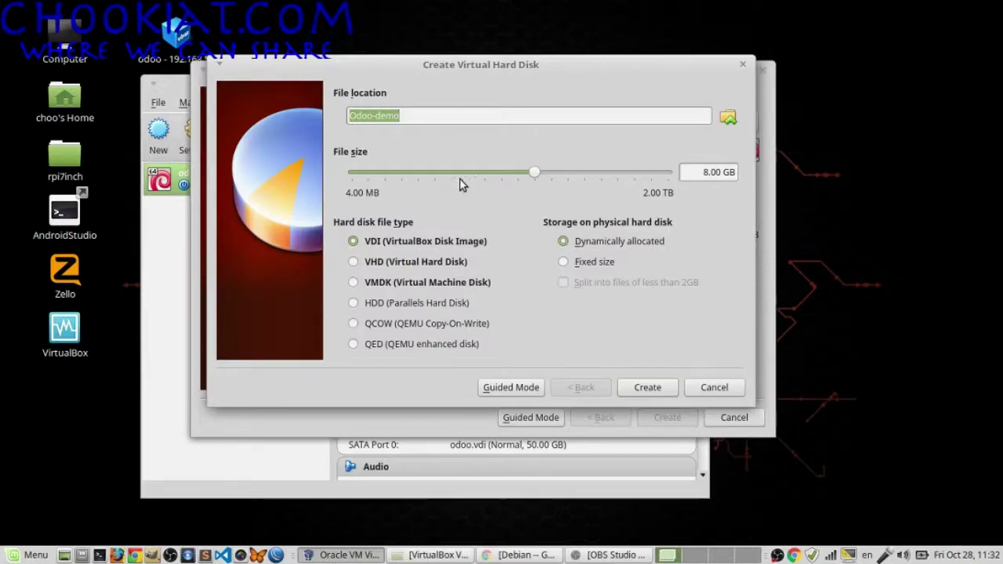
# - Change the disk size from 8 GB to 32 GB and create the Odoo-demo VDI disk
pyautogui.click(706, 173)
pyautogui.moveTo(710, 172); pyautogui.dragTo(702, 173)
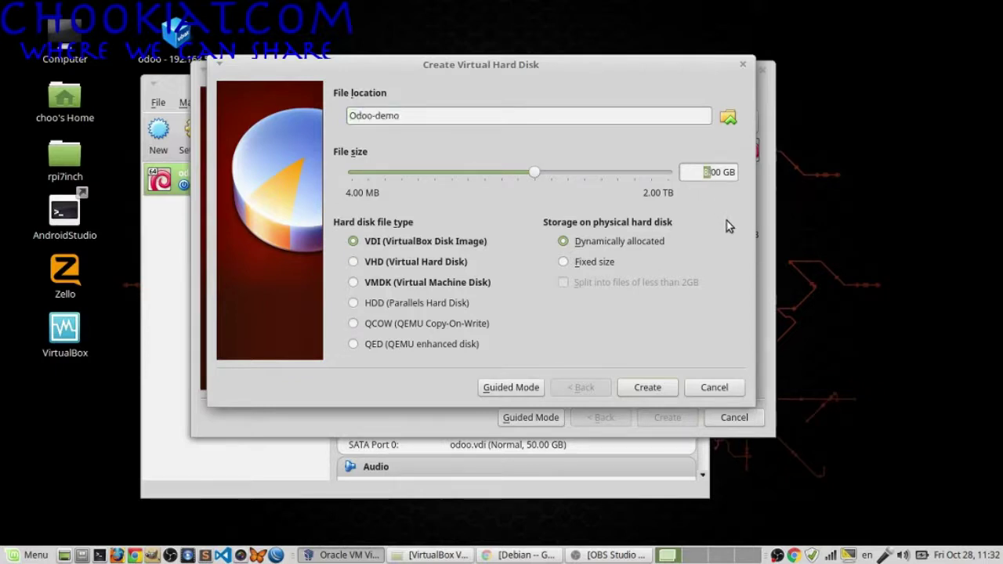
pyautogui.write('32')
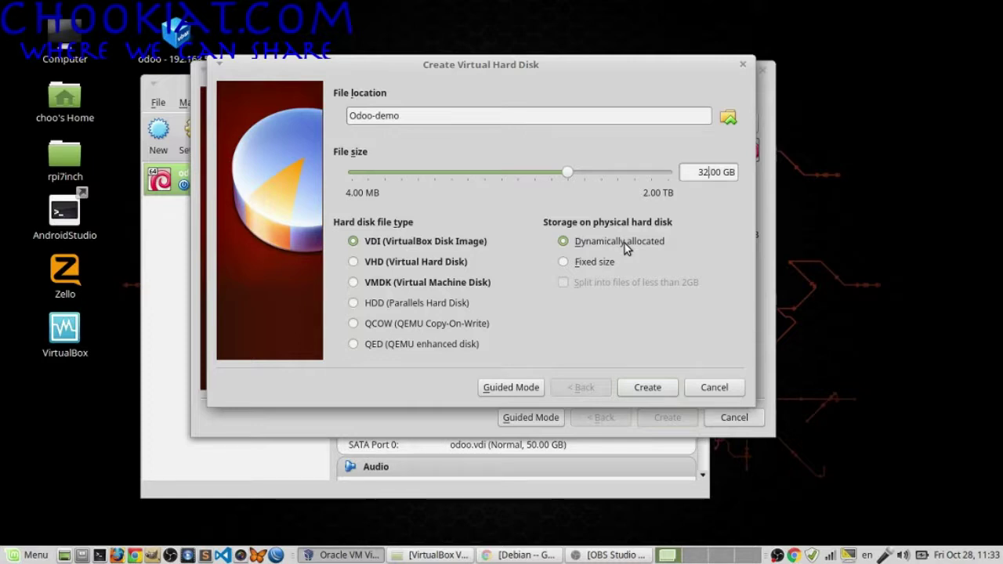
pyautogui.click(649, 389)
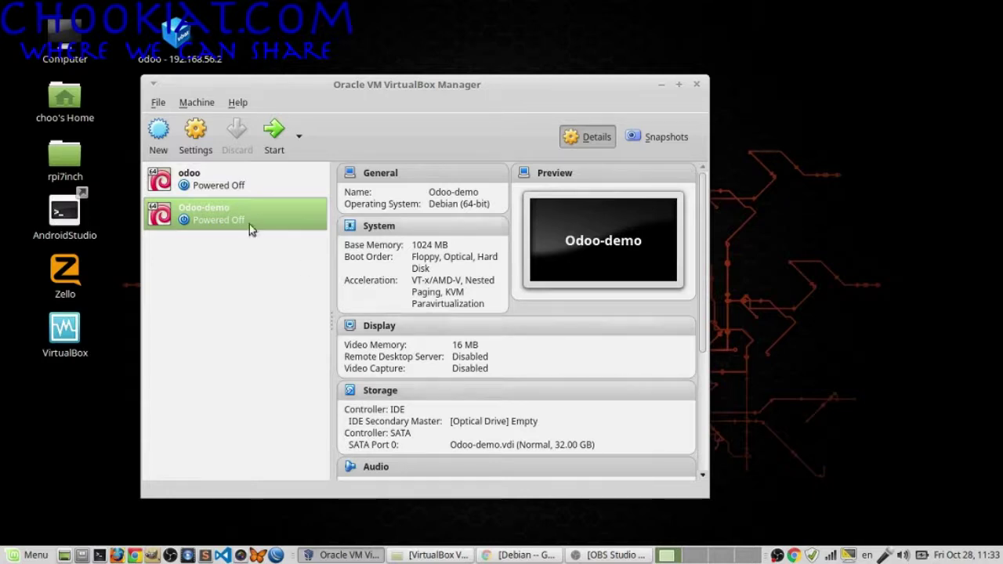
# - Open Odoo-demo's settings and review the General Basic, Advanced, Description and Encryption tabs
pyautogui.click(196, 133)
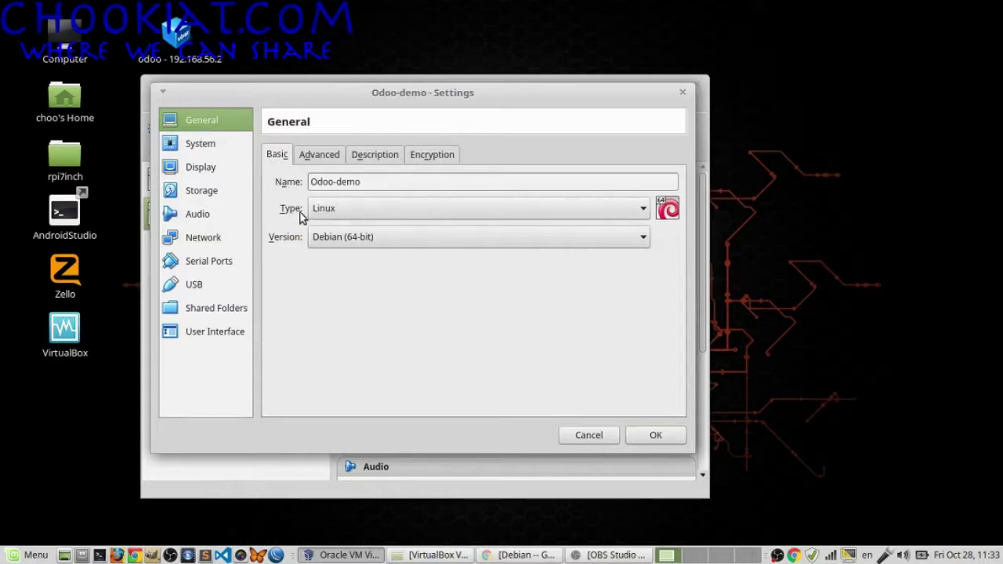
pyautogui.click(319, 157)
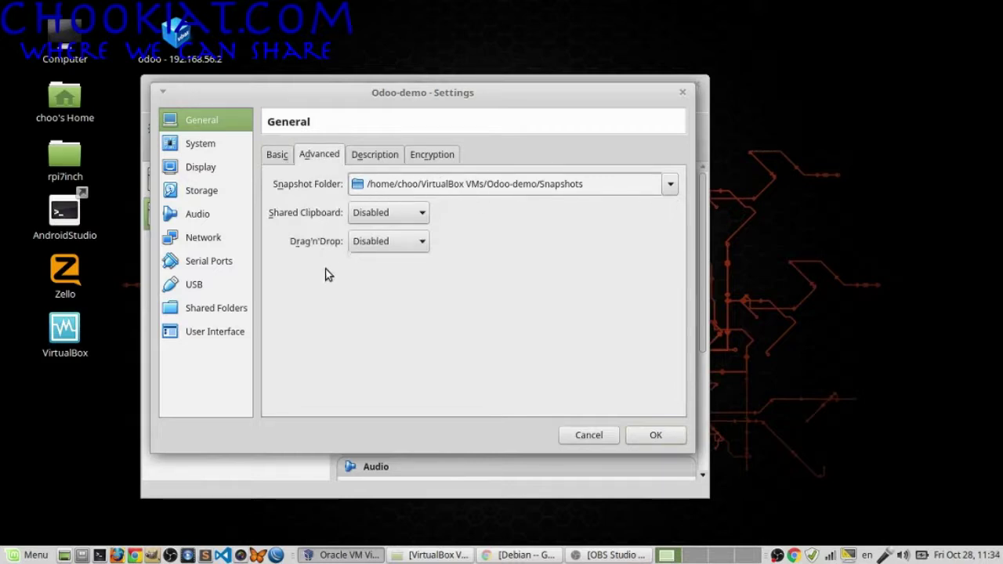
pyautogui.click(384, 161)
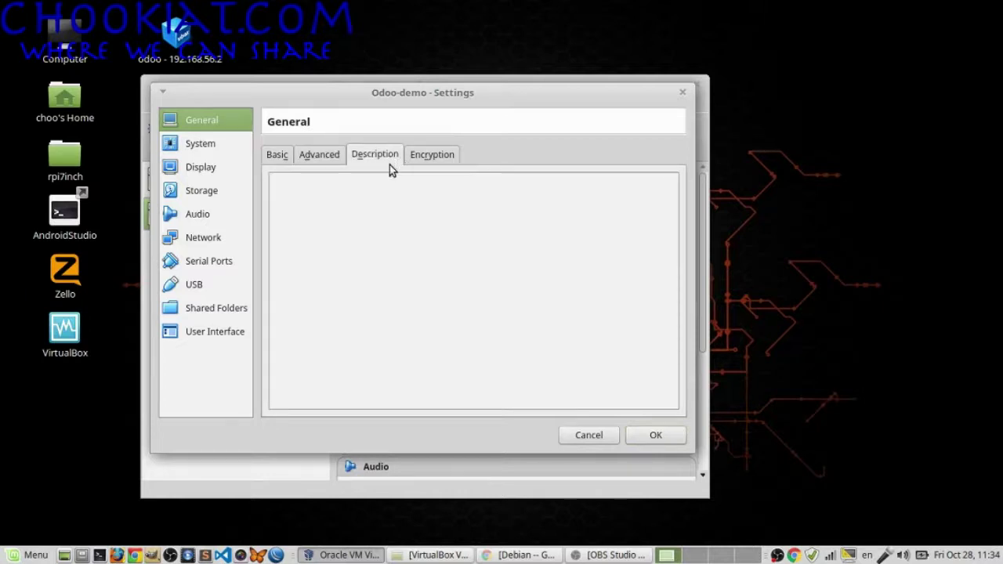
pyautogui.click(426, 157)
pyautogui.click(278, 159)
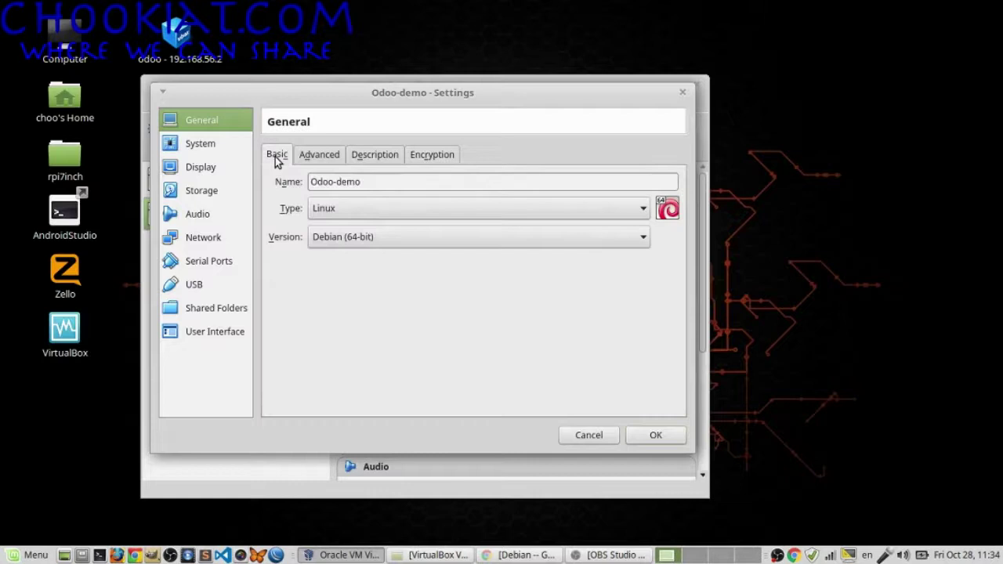
pyautogui.click(205, 147)
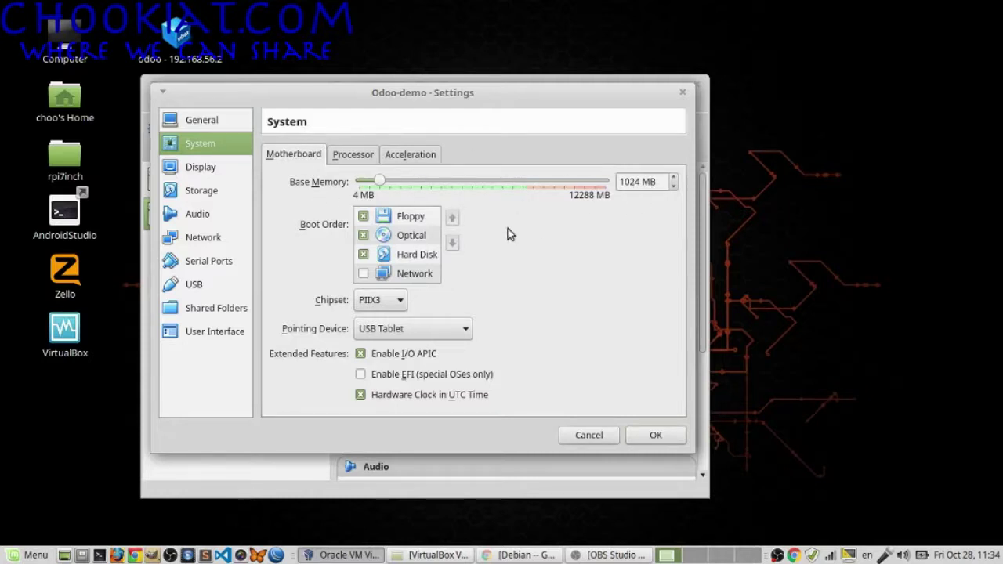
# - Remove Floppy from the boot order and review the Processor and Acceleration tabs
pyautogui.click(363, 217)
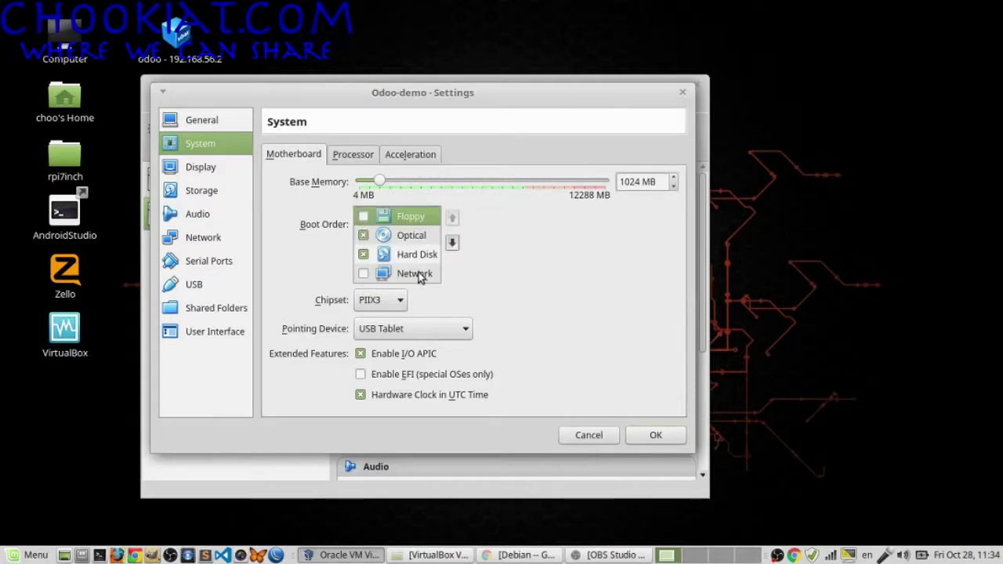
pyautogui.click(412, 242)
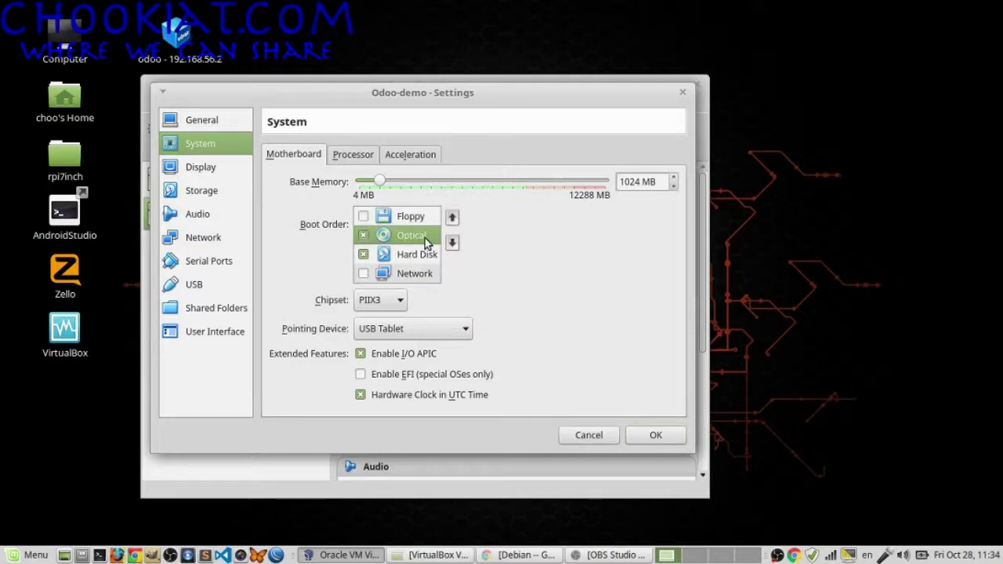
pyautogui.click(351, 156)
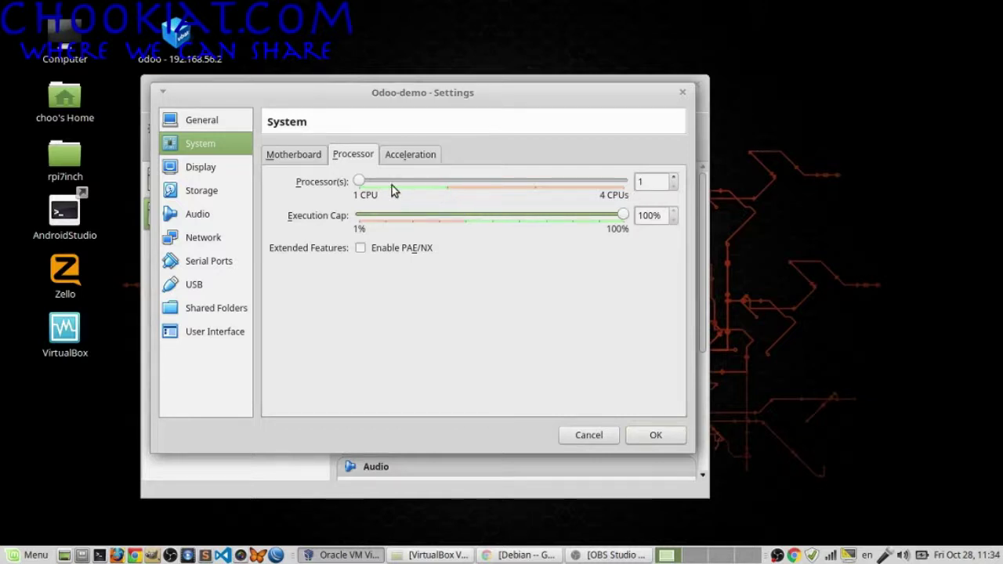
pyautogui.click(403, 154)
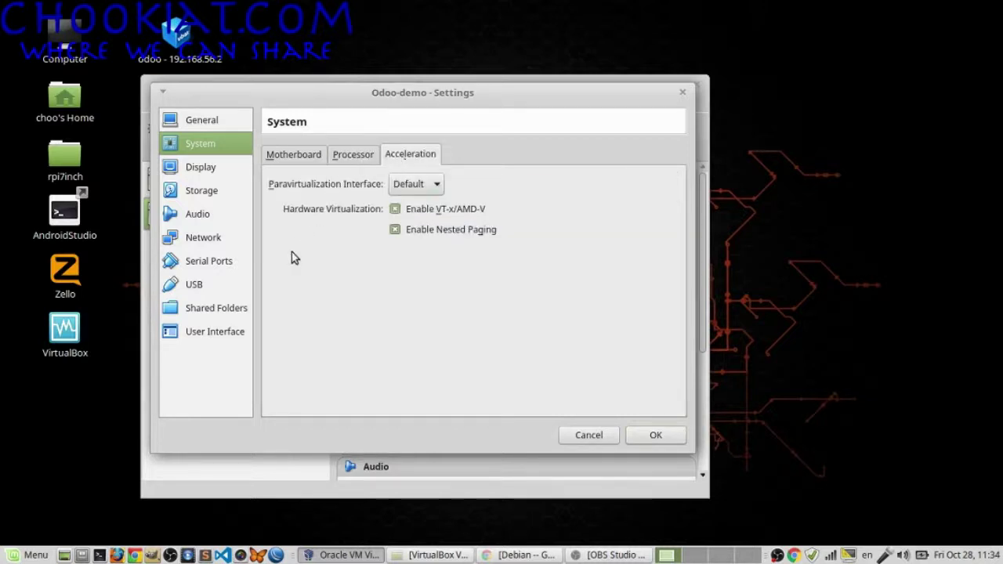
pyautogui.click(208, 174)
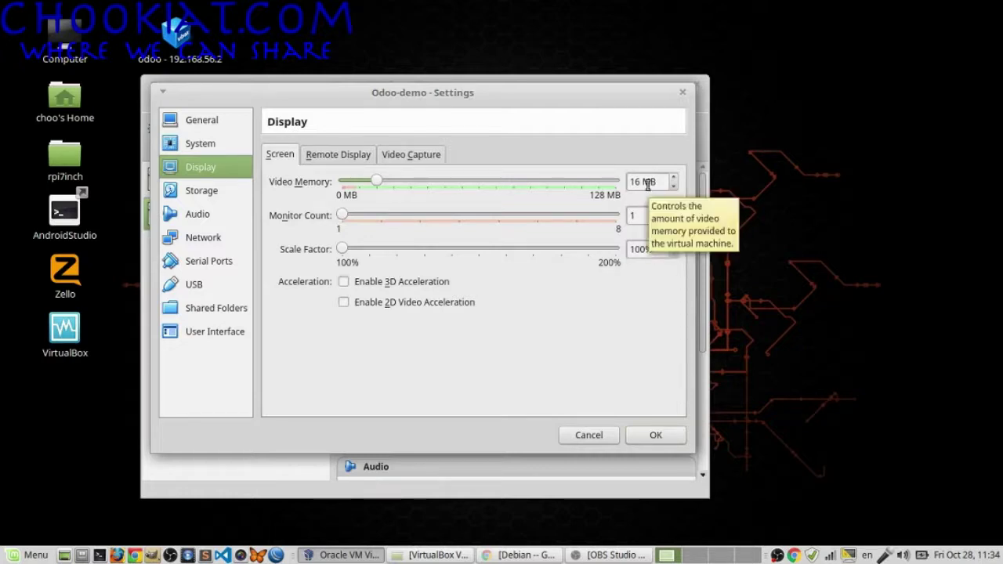
# - Review the Display page's Remote Display, Video Capture and Screen tabs
pyautogui.click(341, 154)
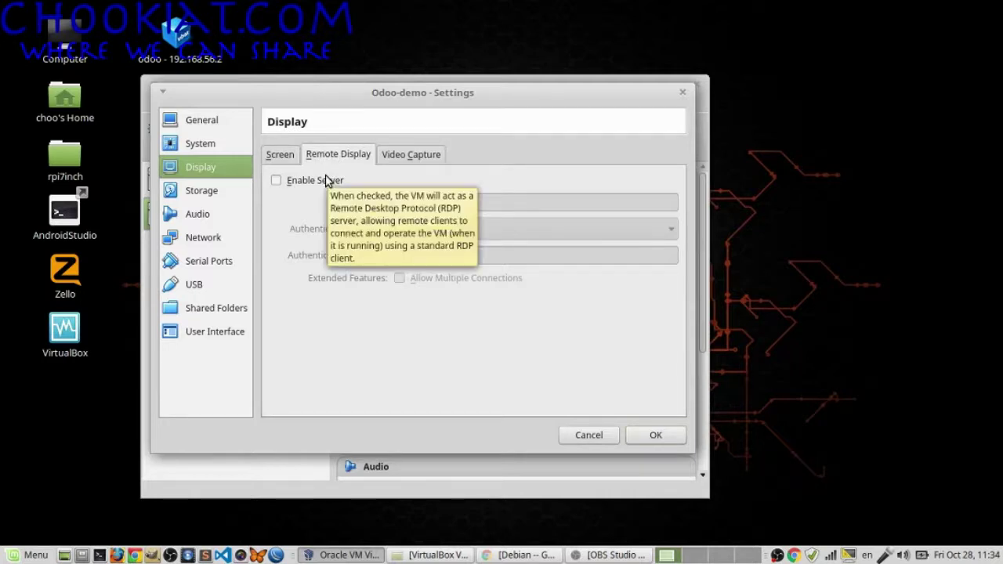
pyautogui.click(404, 156)
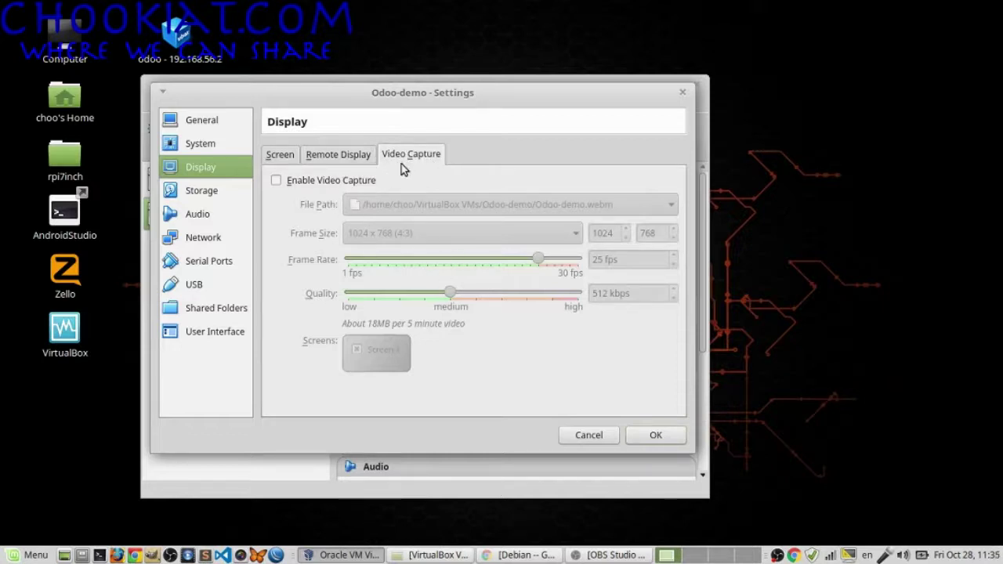
pyautogui.click(285, 156)
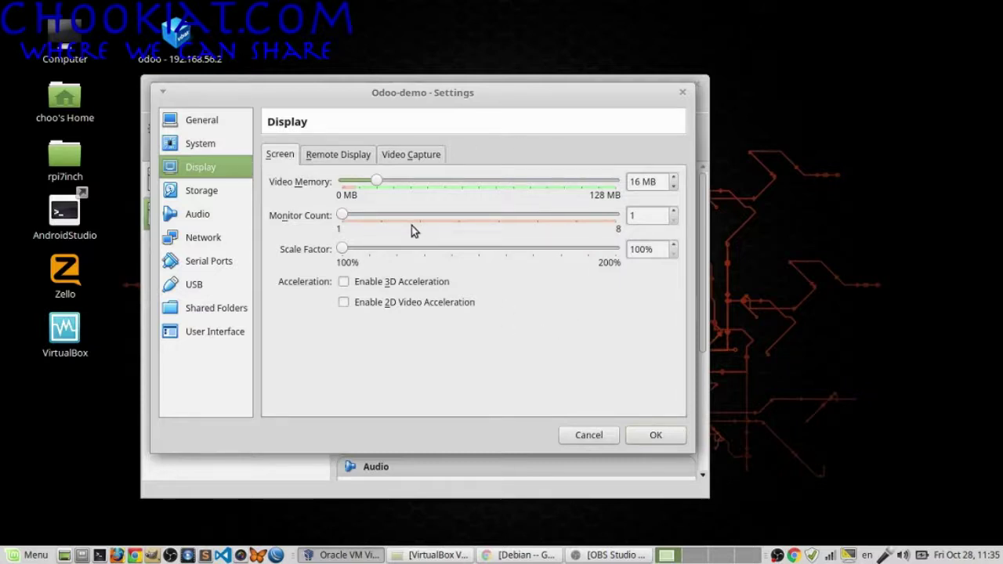
pyautogui.click(215, 191)
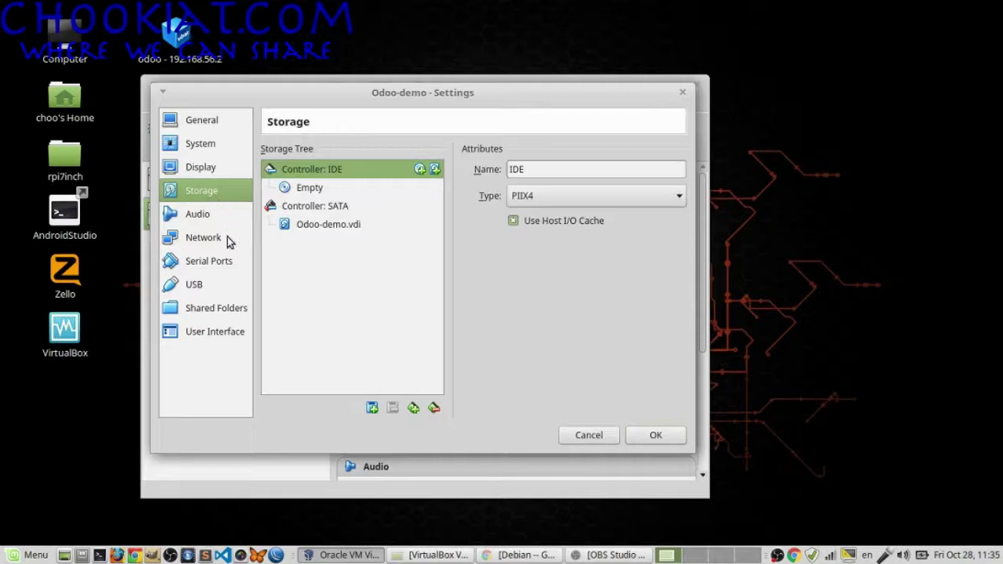
# - Attach debian-8.6.0-amd64-netinst.iso from Downloads to the empty IDE optical drive
pyautogui.click(313, 194)
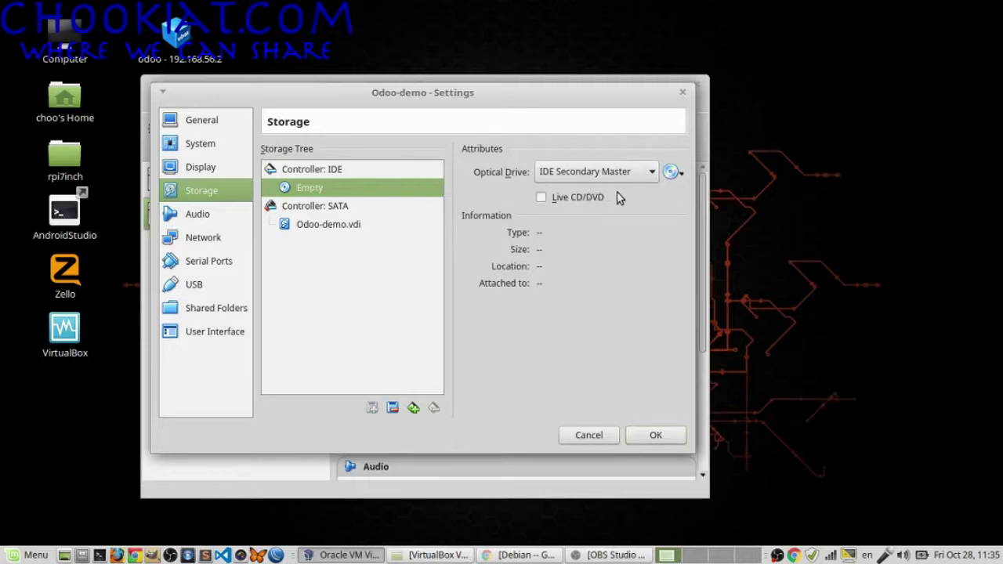
pyautogui.click(672, 174)
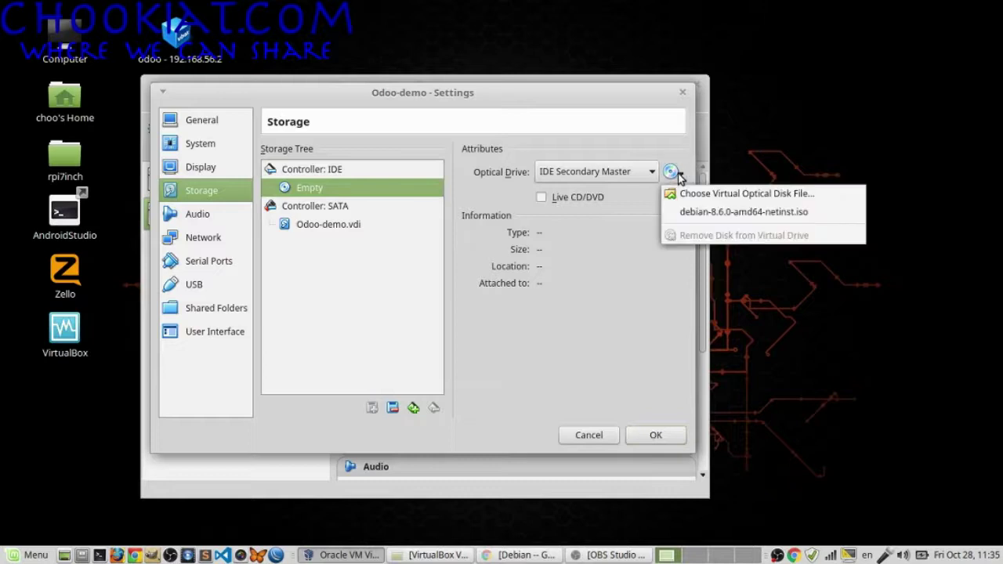
pyautogui.click(729, 195)
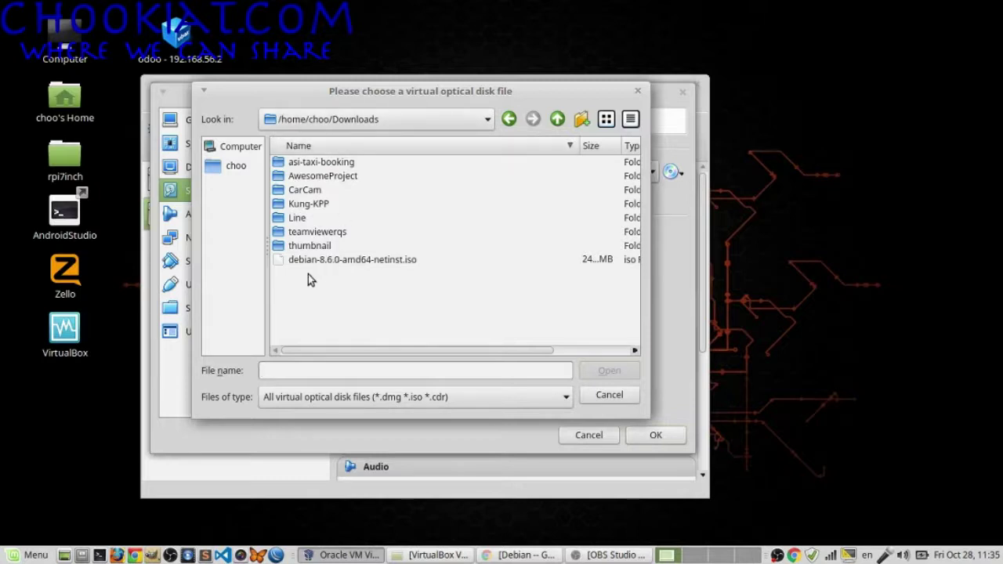
pyautogui.click(363, 260)
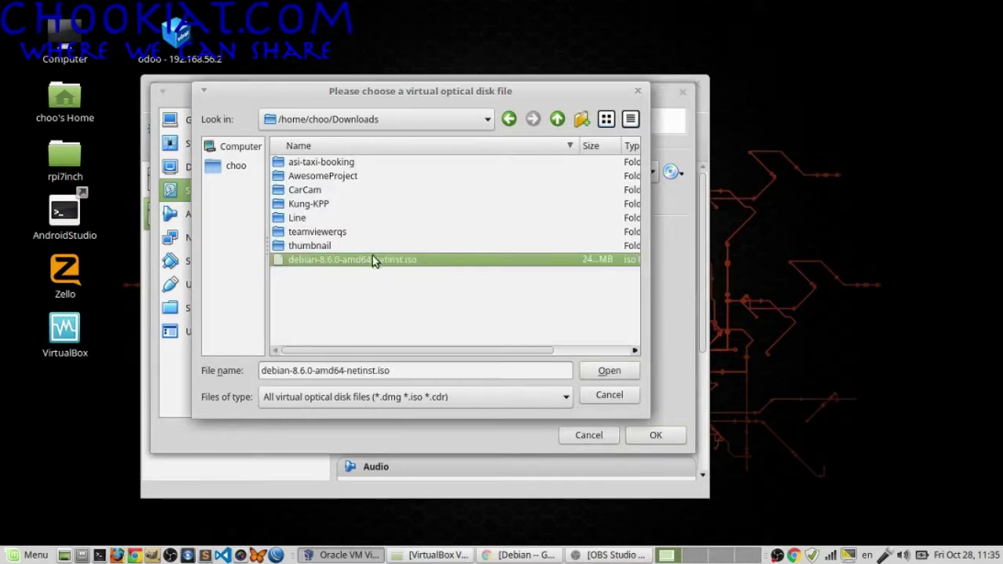
pyautogui.click(611, 371)
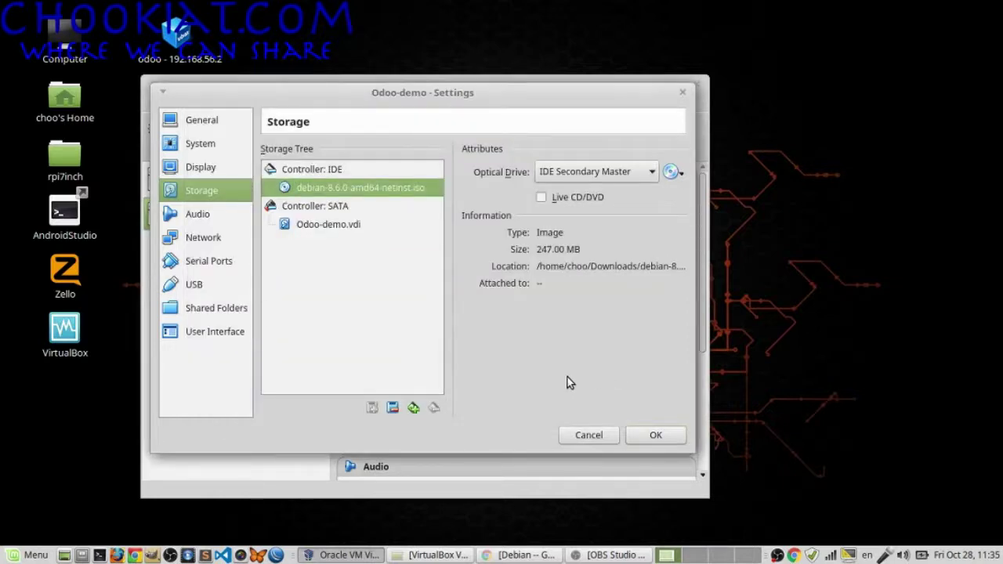
pyautogui.click(214, 219)
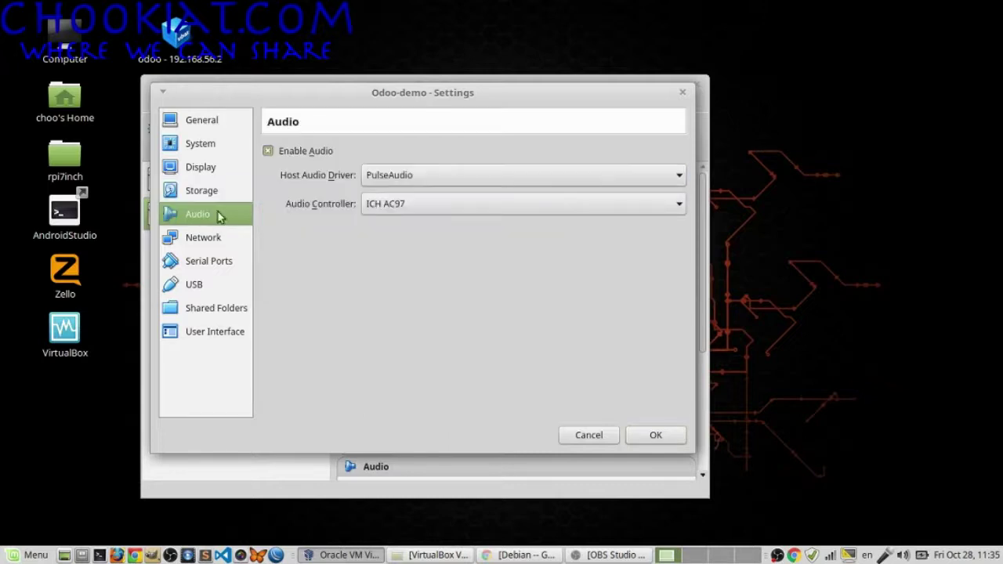
# - Disable audio for the Odoo-demo VM and switch to its Network settings page
pyautogui.click(268, 151)
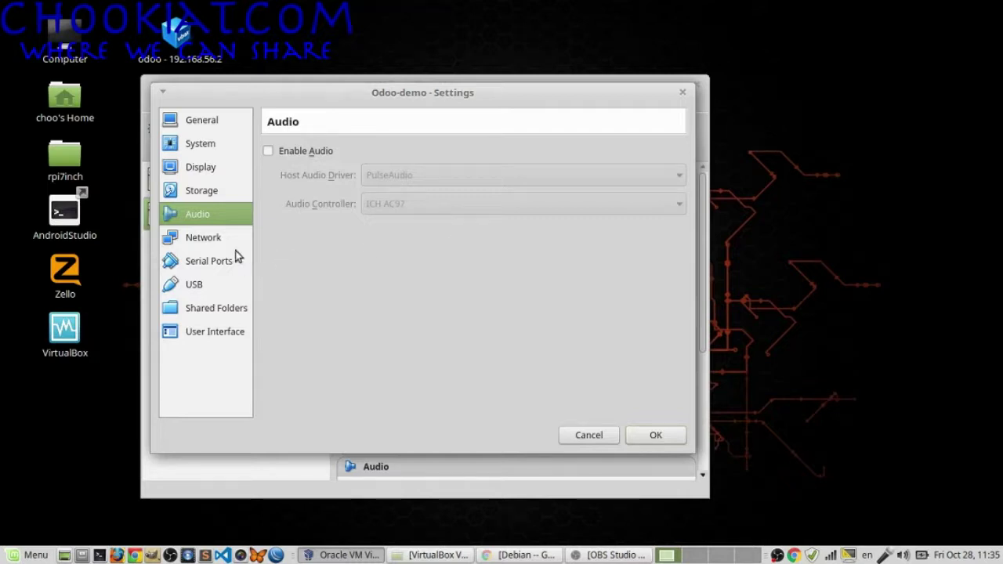
pyautogui.click(210, 239)
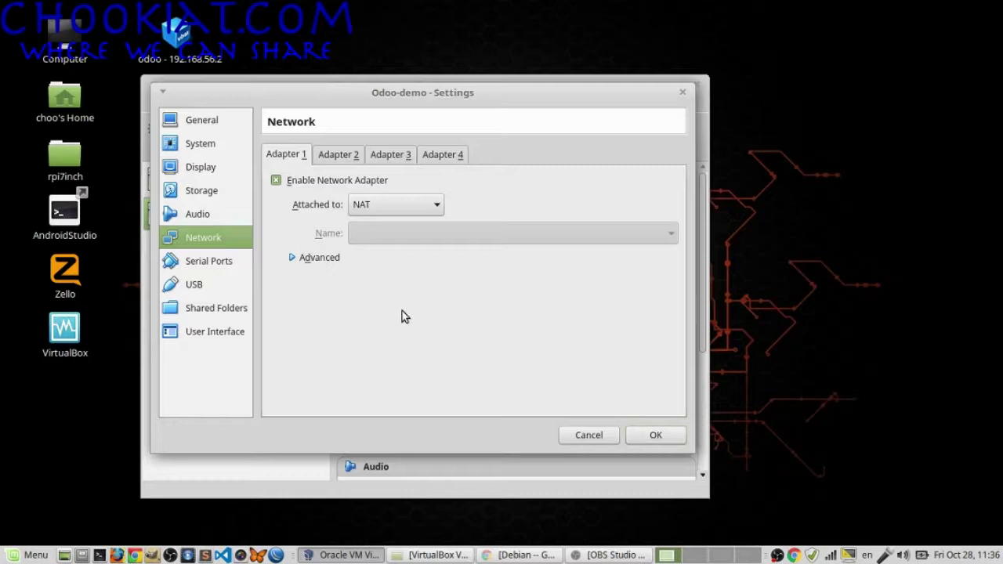
# - Attach Adapter 1 as a Bridged Adapter using the wlp2s0 host interface
pyautogui.click(420, 213)
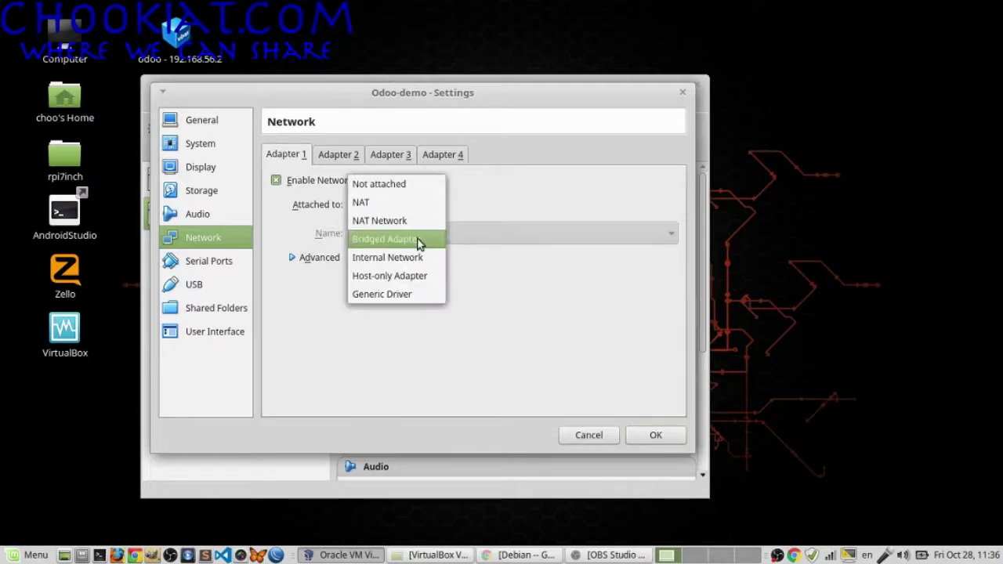
pyautogui.click(418, 243)
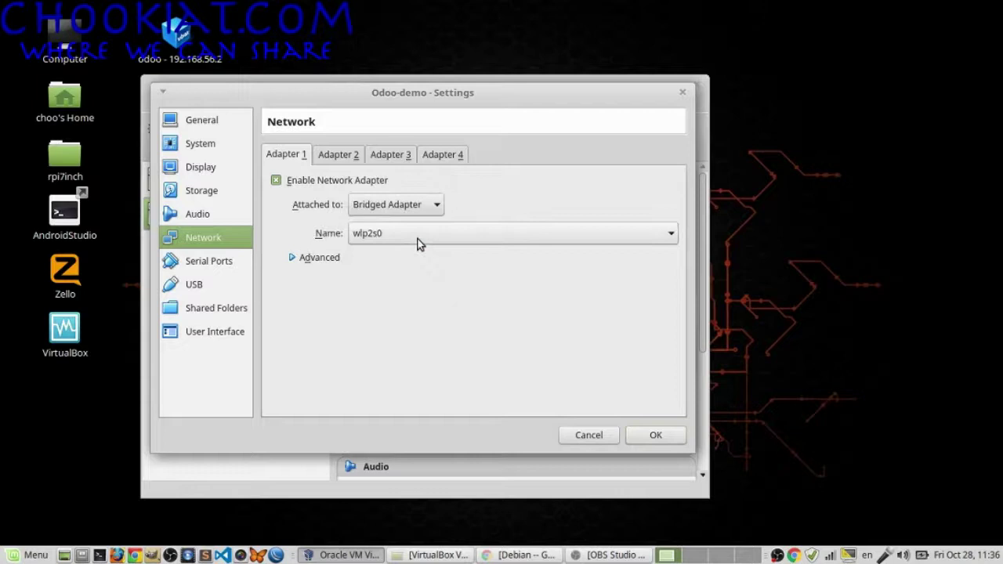
pyautogui.click(402, 239)
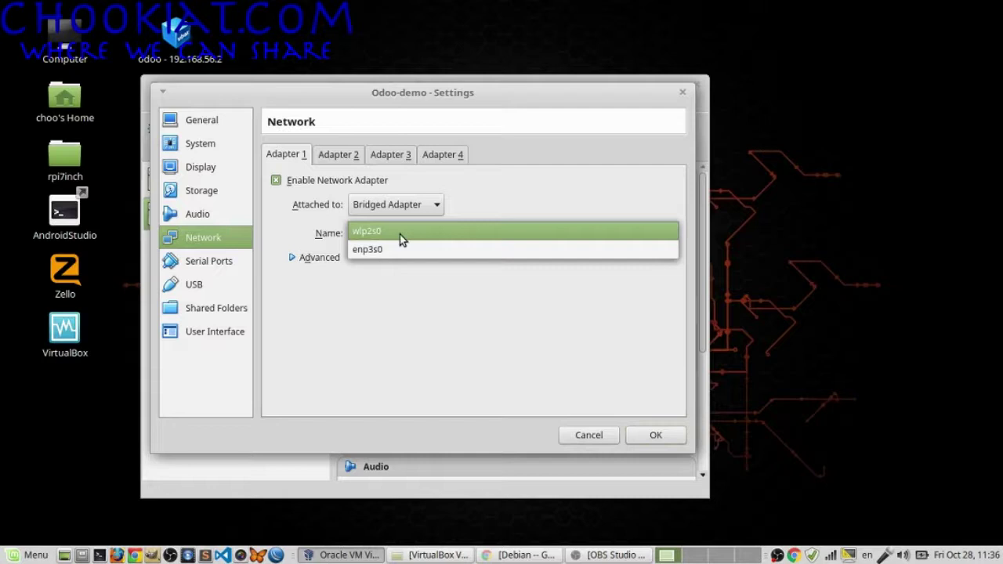
pyautogui.click(399, 235)
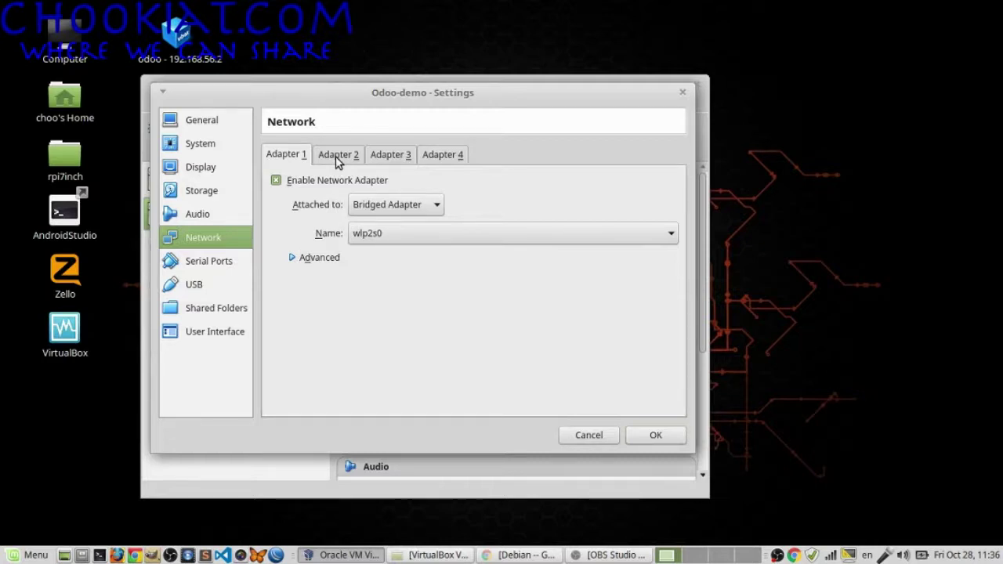
pyautogui.click(335, 156)
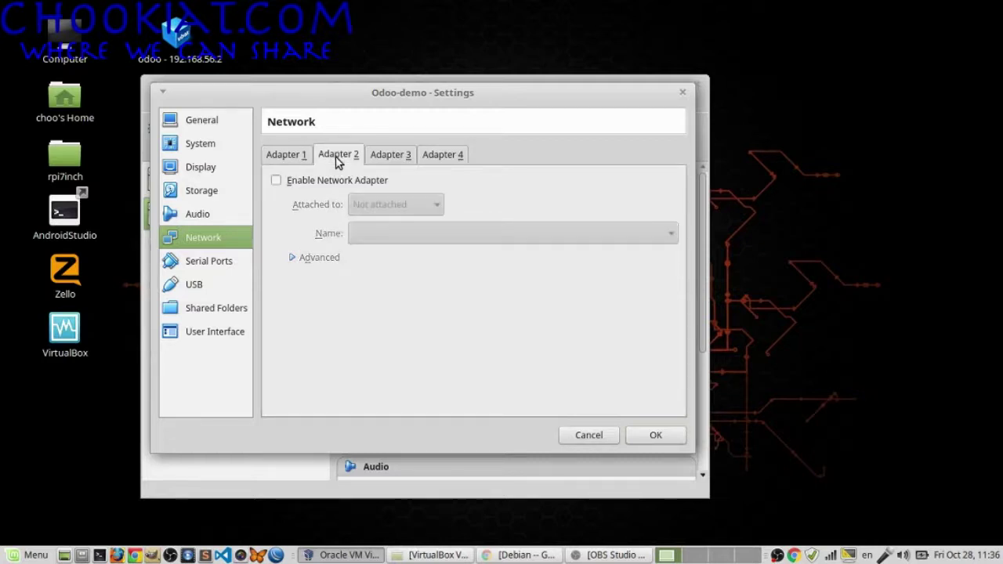
# - Enable Adapter 2 as a Host-only Adapter on vboxnet0 and expand its Advanced options
pyautogui.click(276, 181)
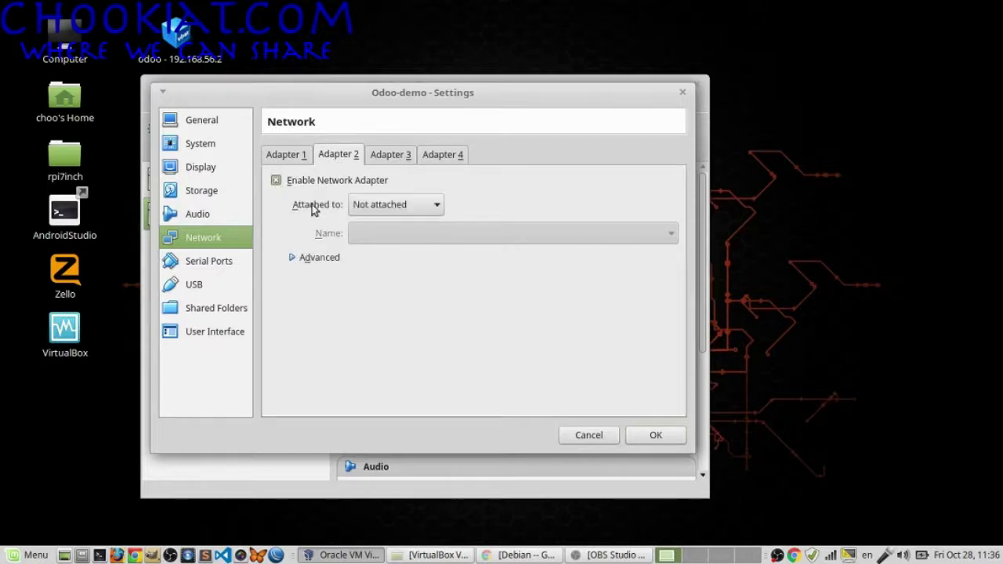
pyautogui.click(392, 208)
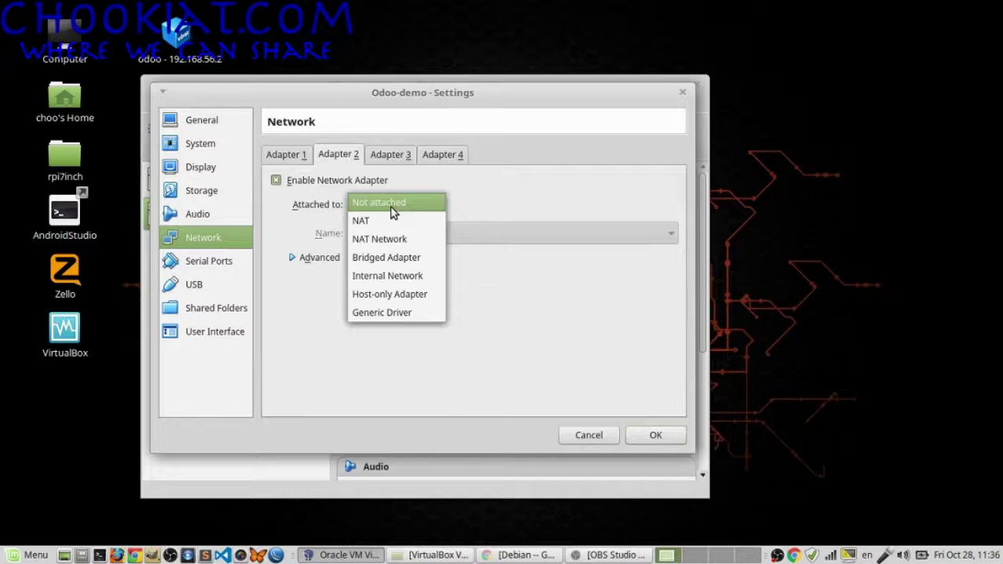
pyautogui.click(410, 297)
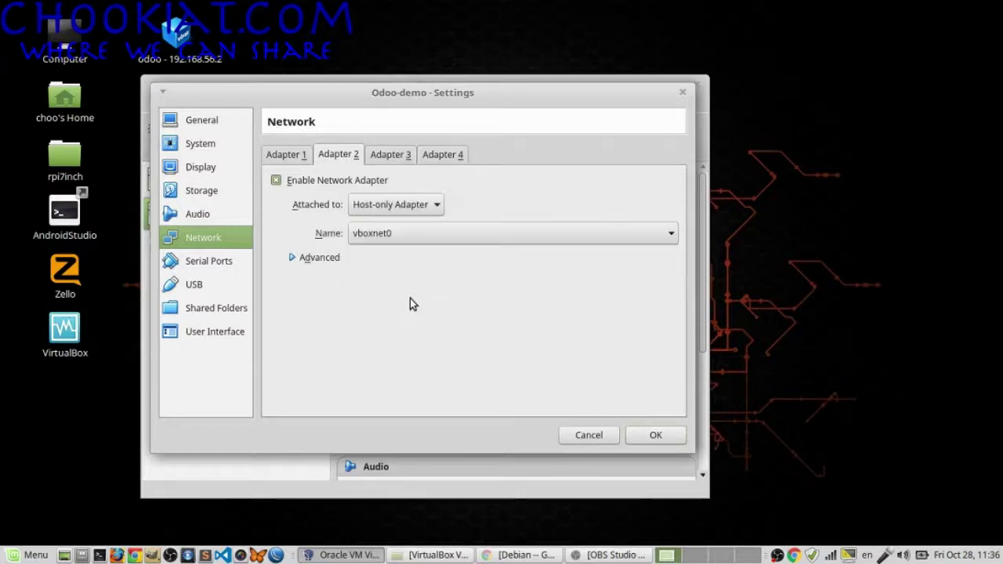
pyautogui.click(385, 238)
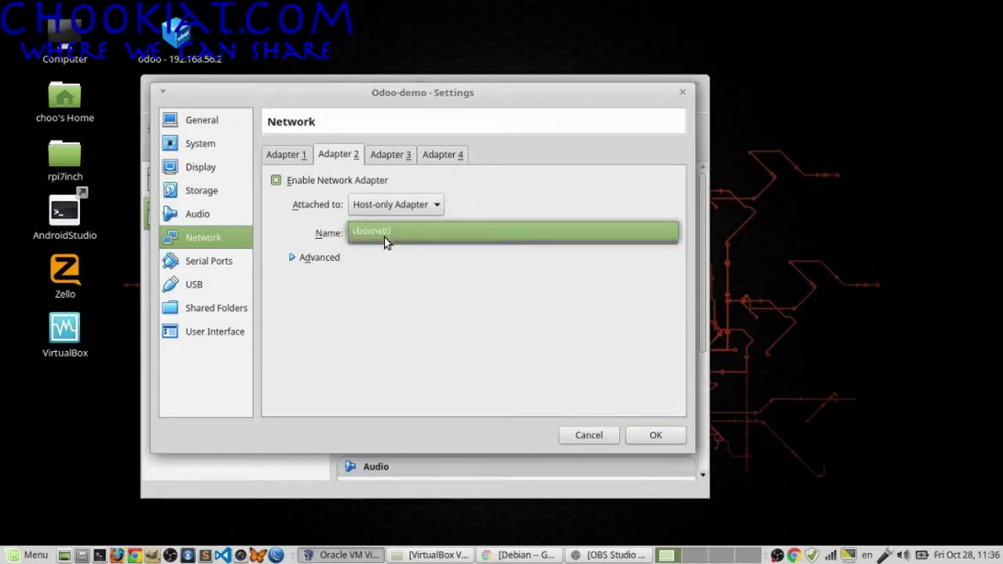
pyautogui.click(385, 239)
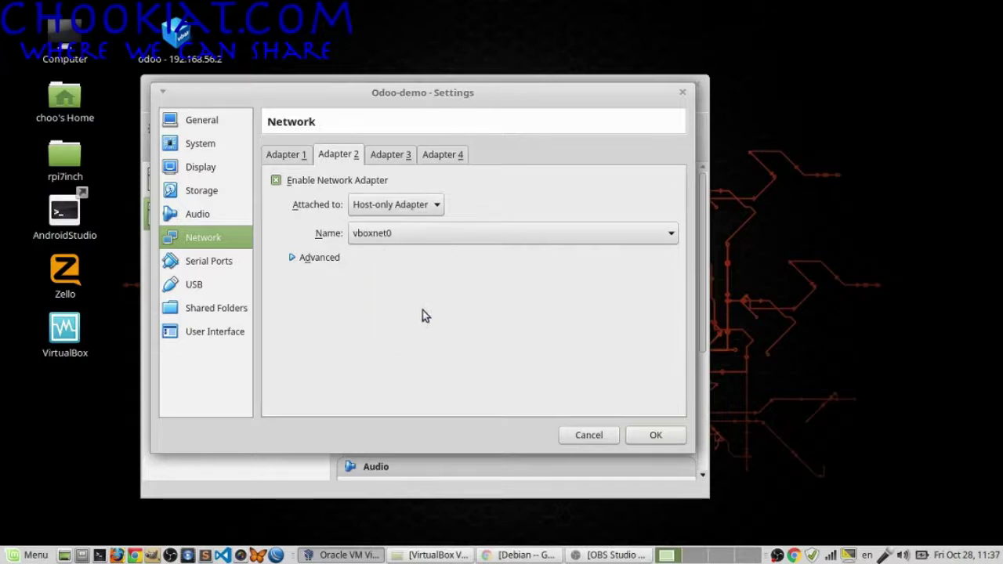
pyautogui.click(291, 259)
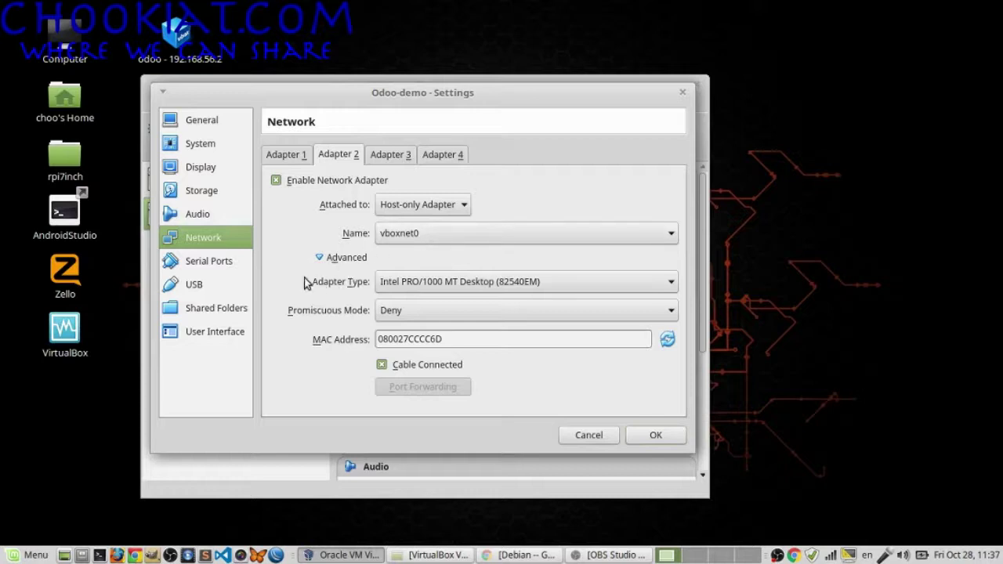
pyautogui.click(211, 268)
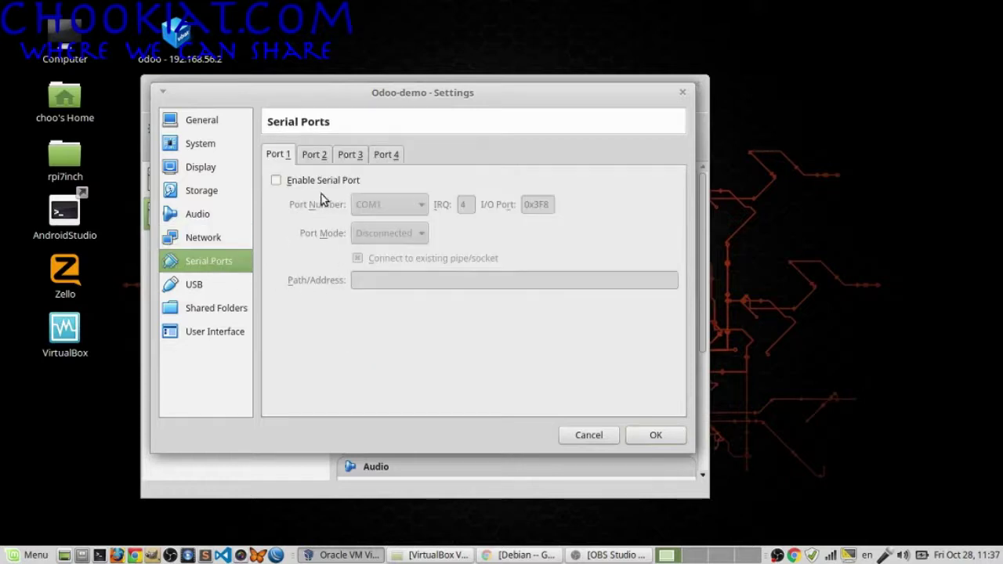
# - Check Serial Ports 1 through 4, leaving all of them disabled
pyautogui.click(317, 156)
pyautogui.click(360, 156)
pyautogui.click(384, 155)
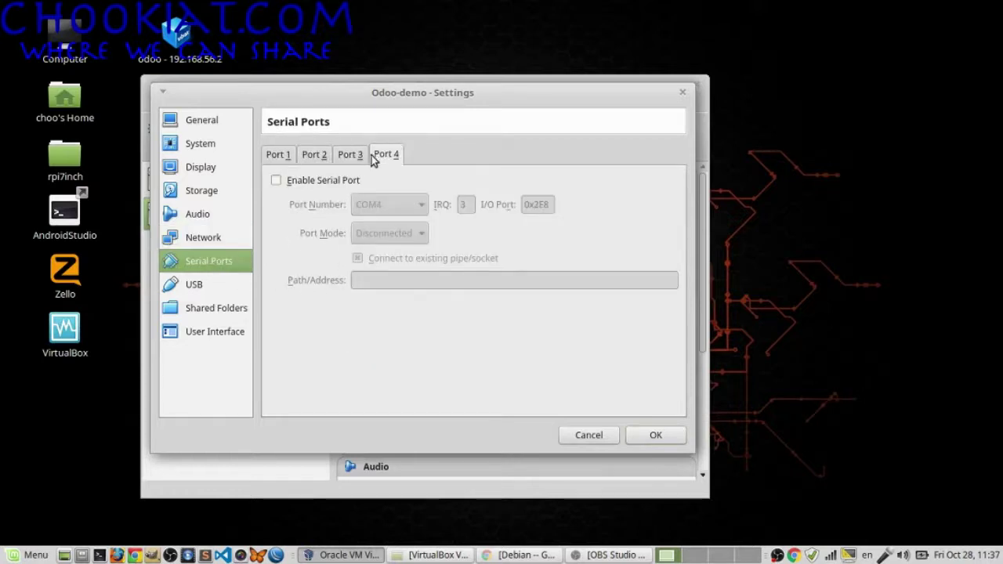
pyautogui.click(276, 156)
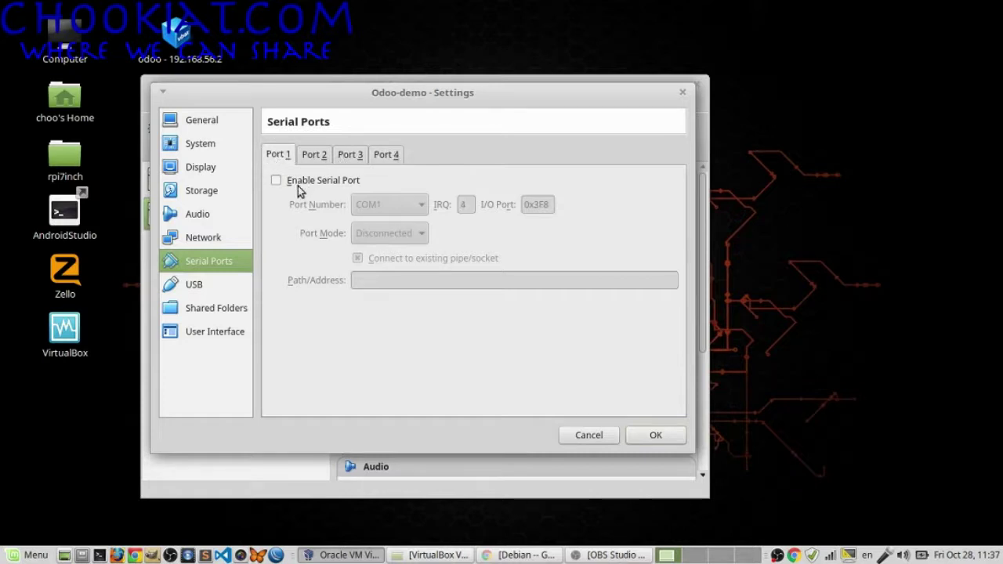
pyautogui.click(222, 285)
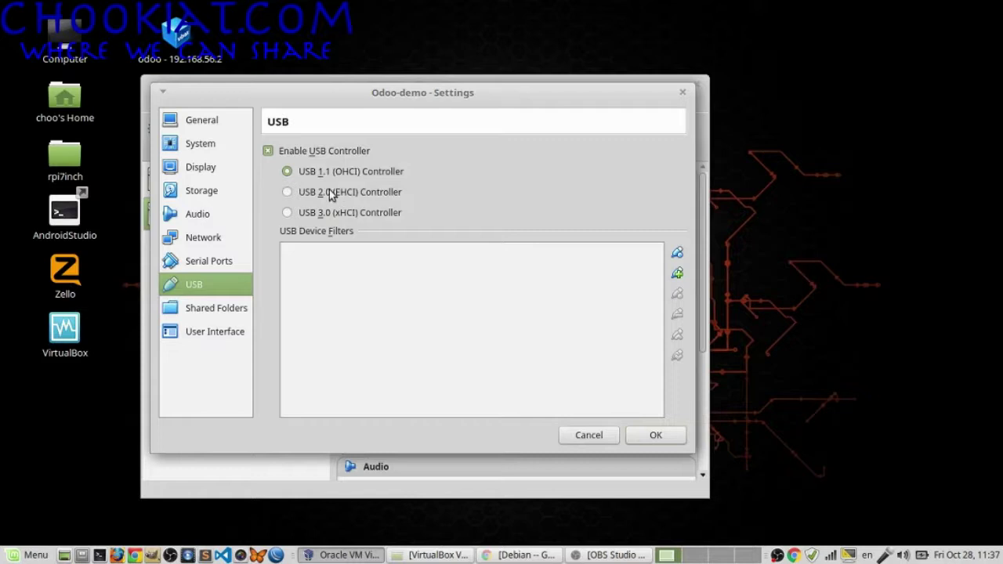
# - Disable the USB controller, review the Shared Folders, User Interface and General pages, then save the settings
pyautogui.click(269, 152)
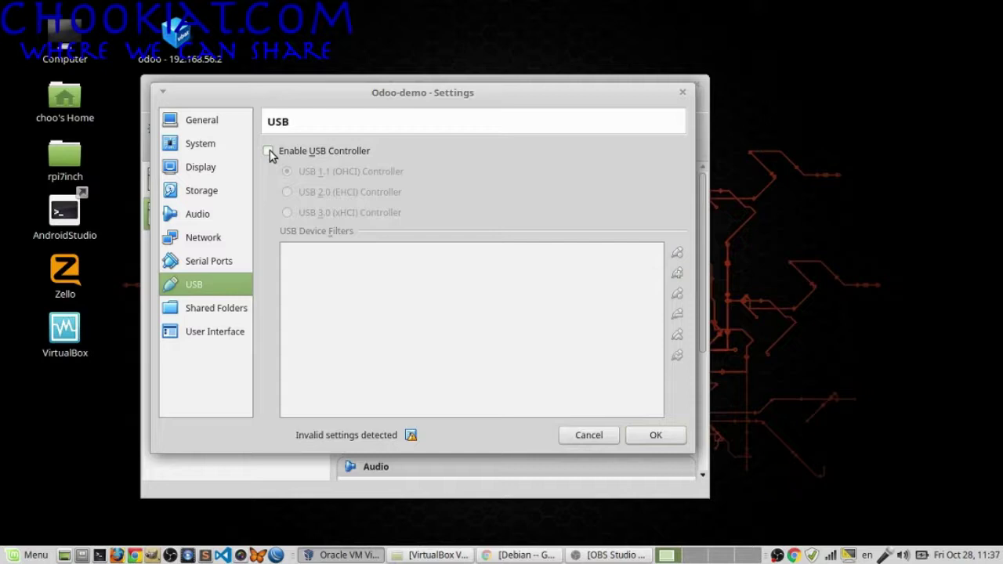
pyautogui.click(227, 311)
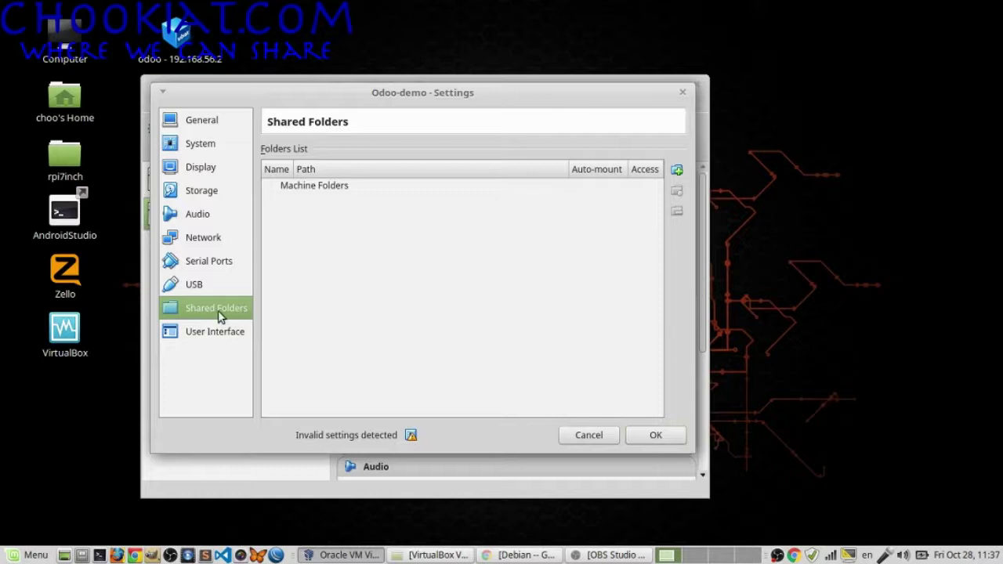
pyautogui.click(225, 336)
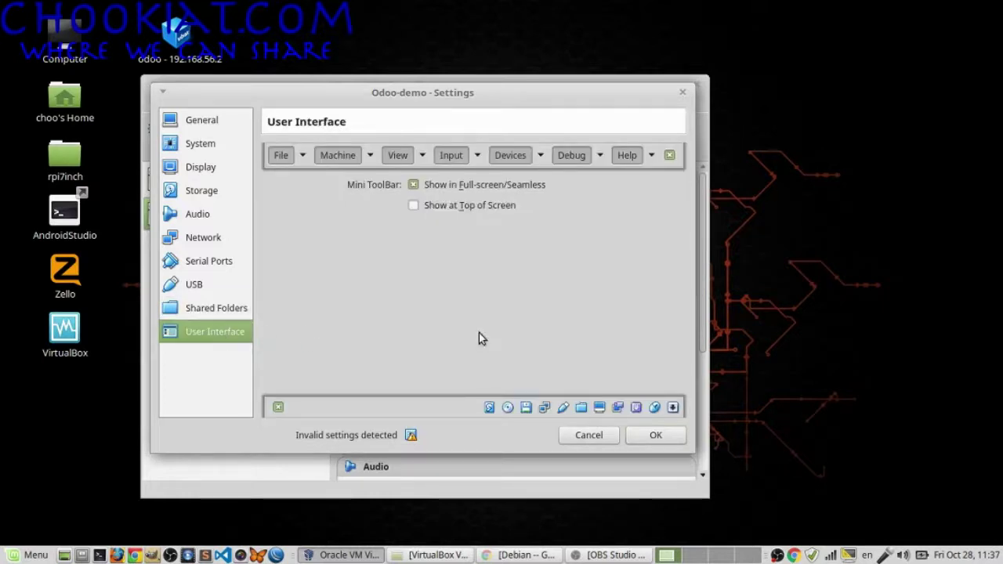
pyautogui.click(206, 121)
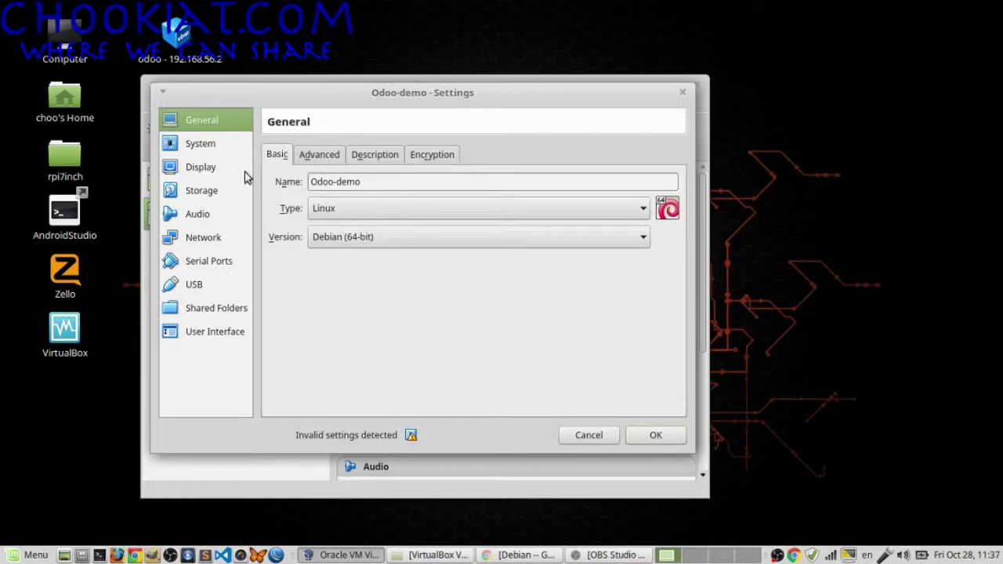
pyautogui.moveTo(358, 99); pyautogui.dragTo(376, 78)
pyautogui.click(693, 420)
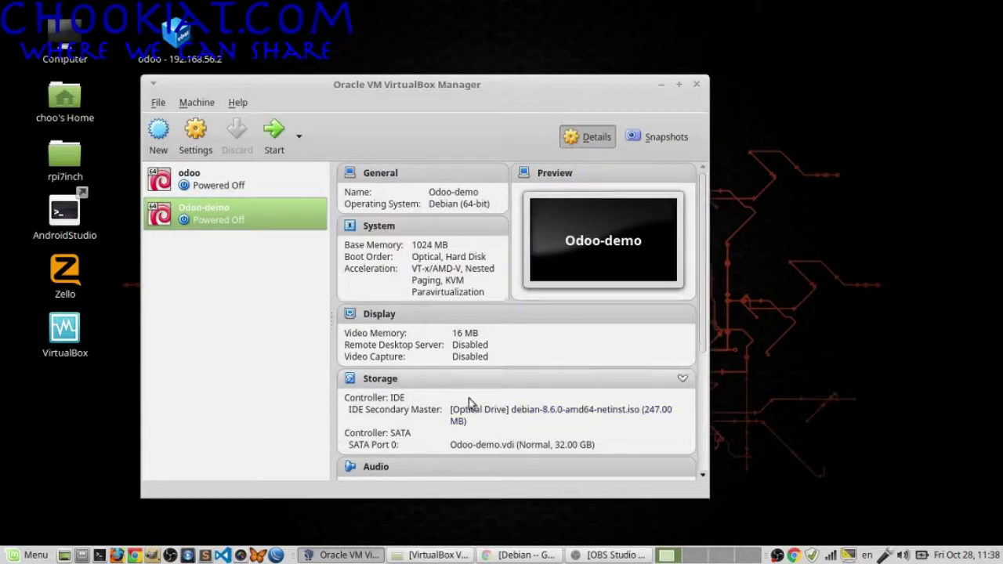
# - Start the Odoo-demo VM and boot the Install entry of the Debian menu
pyautogui.click(273, 133)
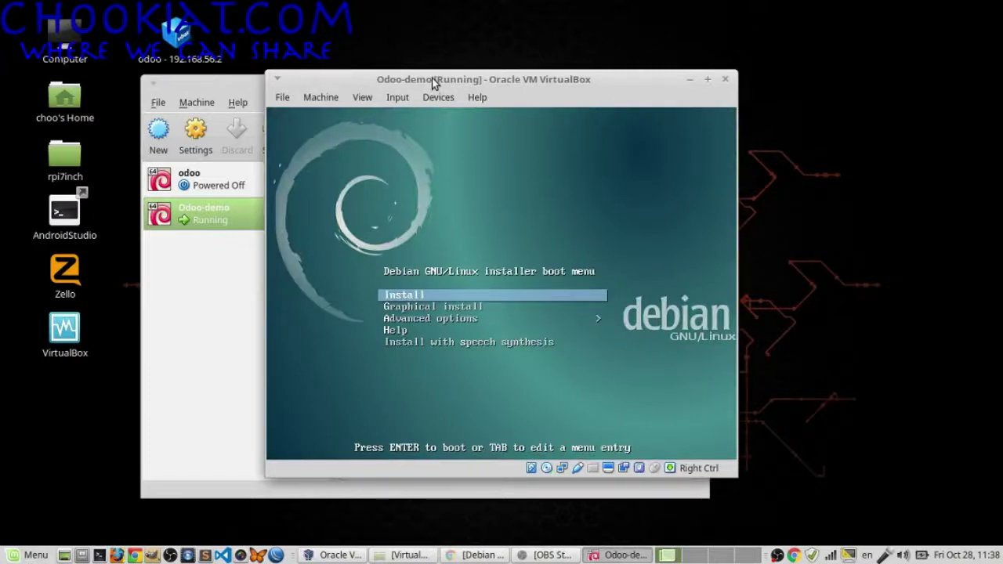
pyautogui.moveTo(401, 84); pyautogui.dragTo(420, 43)
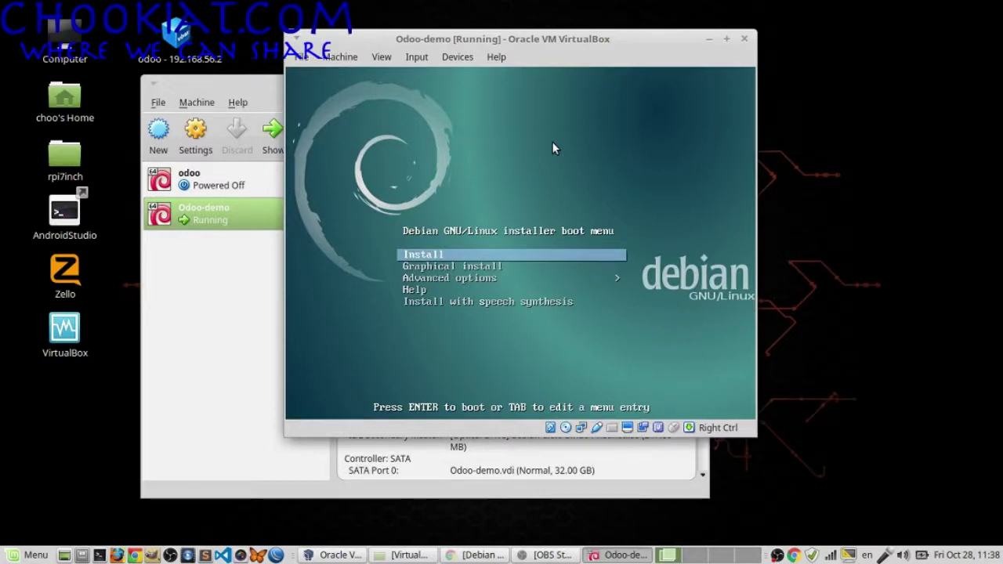
pyautogui.press('Return')
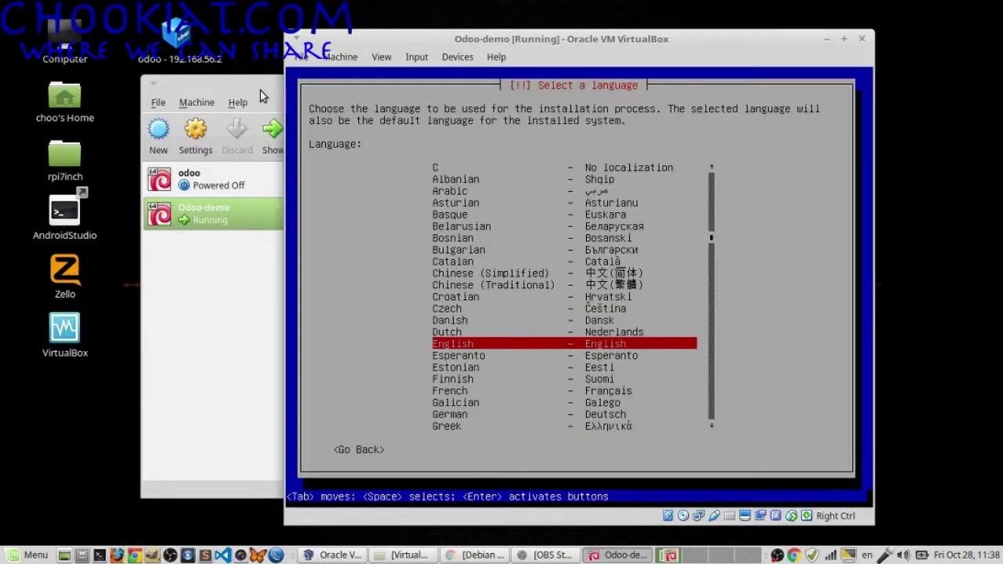
# - Minimize VirtualBox Manager to reveal the VM screen and accept English as the installation language
pyautogui.click(260, 90)
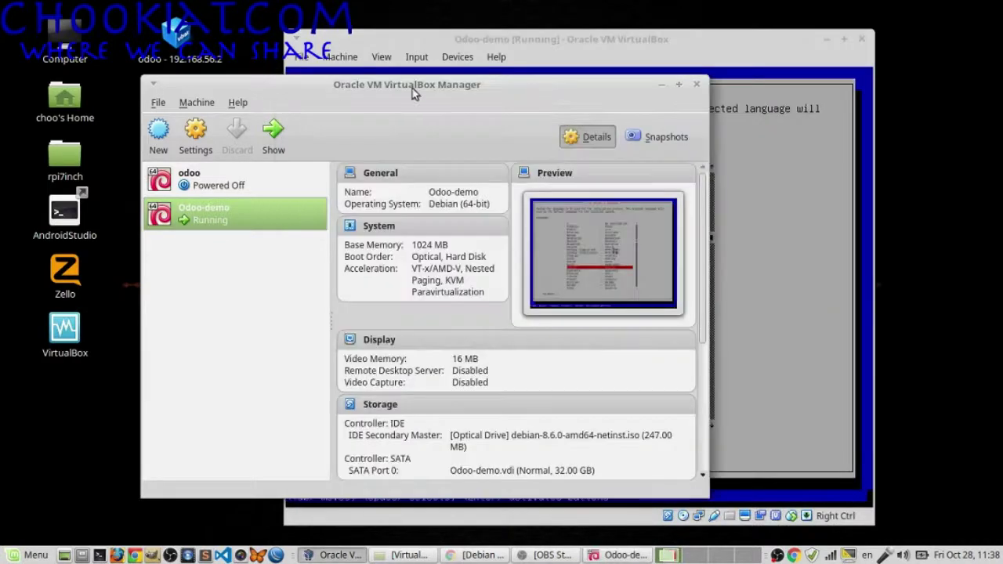
pyautogui.click(660, 84)
pyautogui.moveTo(630, 47); pyautogui.dragTo(584, 32)
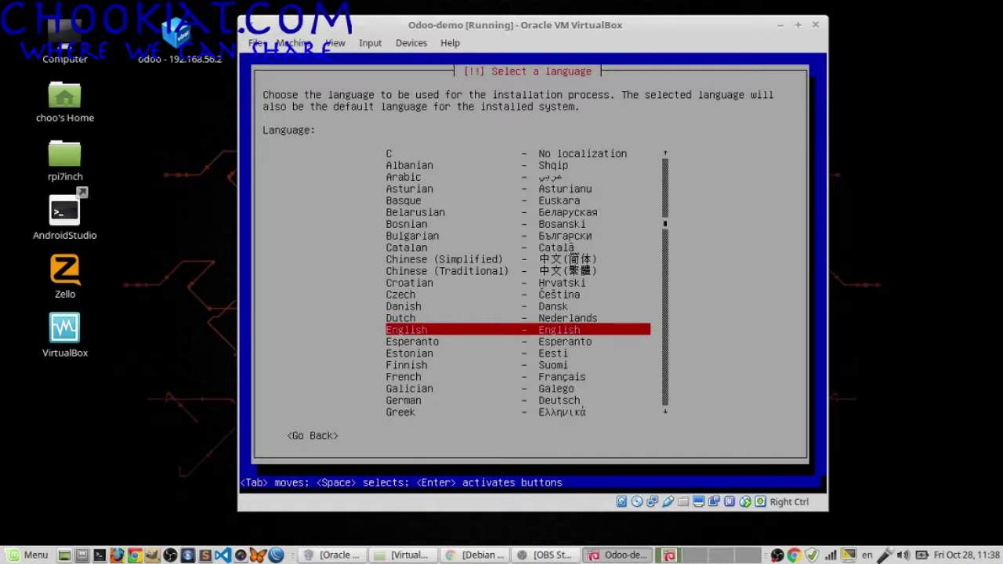
pyautogui.press('Return')
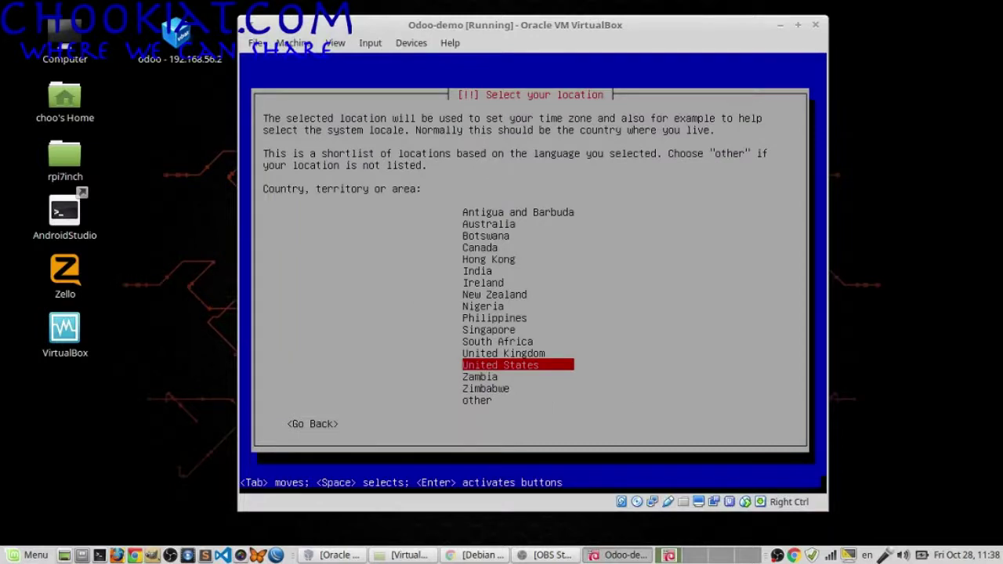
# - Pick other, then Asia, then Thailand as the installer location
pyautogui.press('Down')
pyautogui.press('Down')
pyautogui.press('Down')
pyautogui.press('Return')
pyautogui.press('Up')
pyautogui.press('Up')
pyautogui.press('Up')
pyautogui.press('Up')
pyautogui.press('Up')
pyautogui.press('Up')
pyautogui.press('Return')
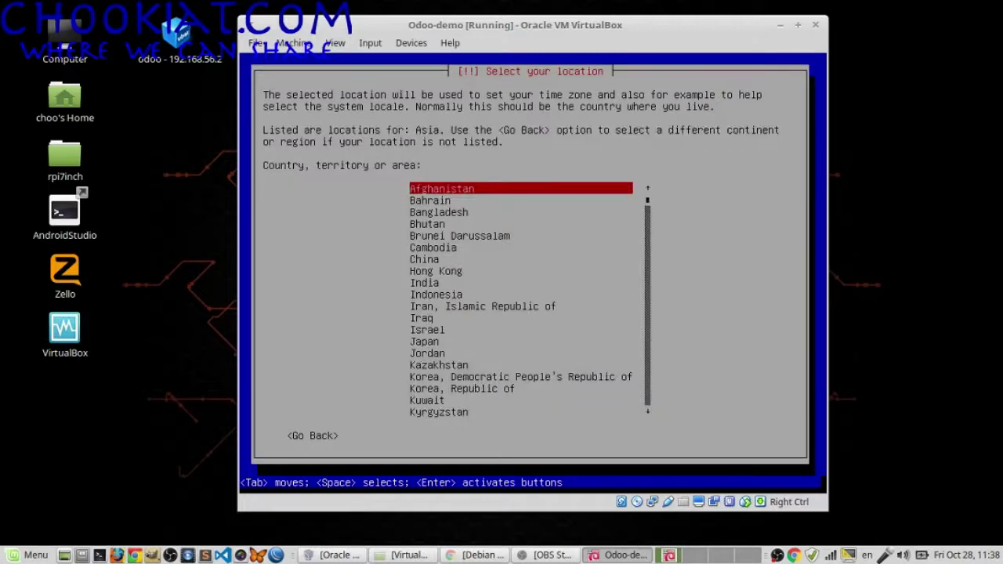
pyautogui.press('Down')
pyautogui.press('Down')
pyautogui.press('Down')
pyautogui.press('Down')
pyautogui.press('Down')
pyautogui.press('Down')
pyautogui.press('Down')
pyautogui.press('Down')
pyautogui.press('Down')
pyautogui.press('Down')
pyautogui.press('Down')
pyautogui.press('Down')
pyautogui.press('Down')
pyautogui.press('Down')
pyautogui.press('Down')
pyautogui.press('Down')
pyautogui.press('Down')
pyautogui.press('Down')
pyautogui.press('Down')
pyautogui.press('Down')
pyautogui.press('Down')
pyautogui.press('Down')
pyautogui.press('Down')
pyautogui.press('Down')
pyautogui.press('Down')
pyautogui.press('Down')
pyautogui.press('Down')
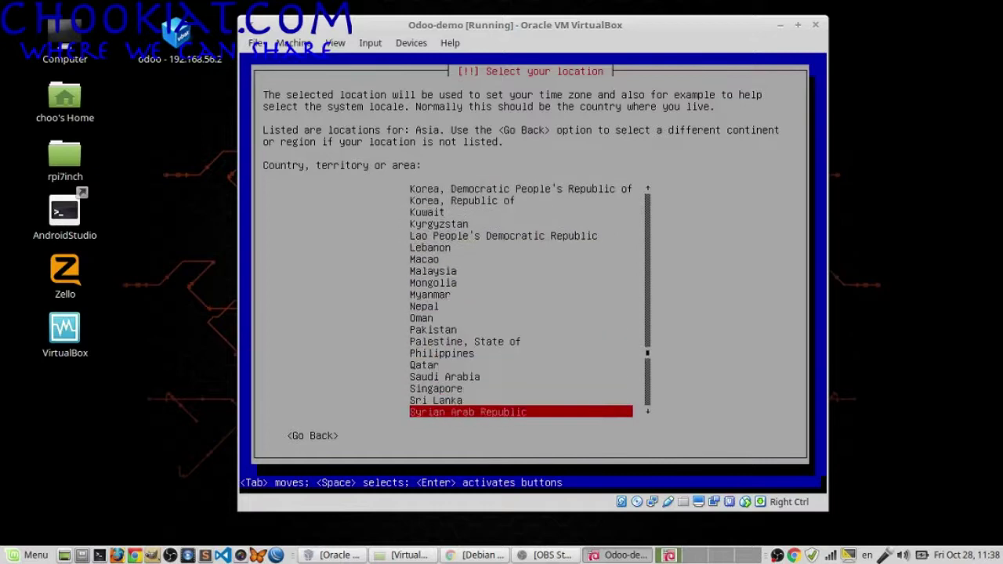
pyautogui.press('Down')
pyautogui.press('Down')
pyautogui.press('Down')
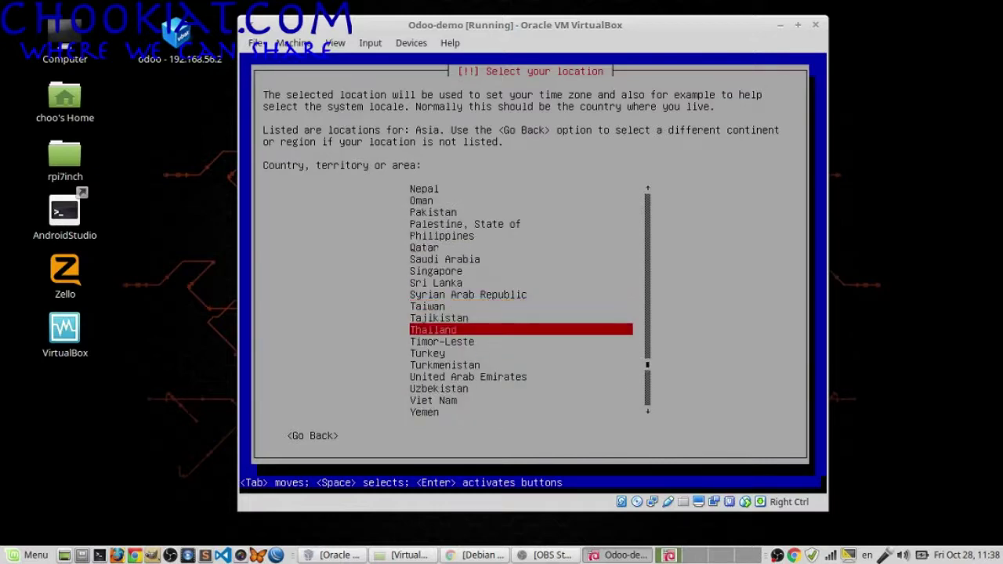
pyautogui.press('Return')
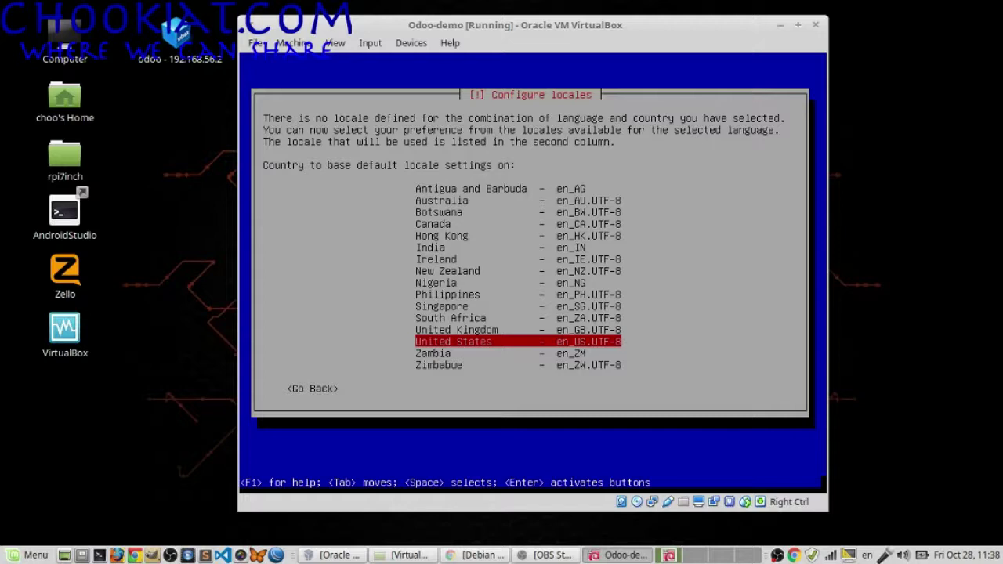
# - Accept the United States (en_US.UTF-8) locale and the American English keymap
pyautogui.press('Return')
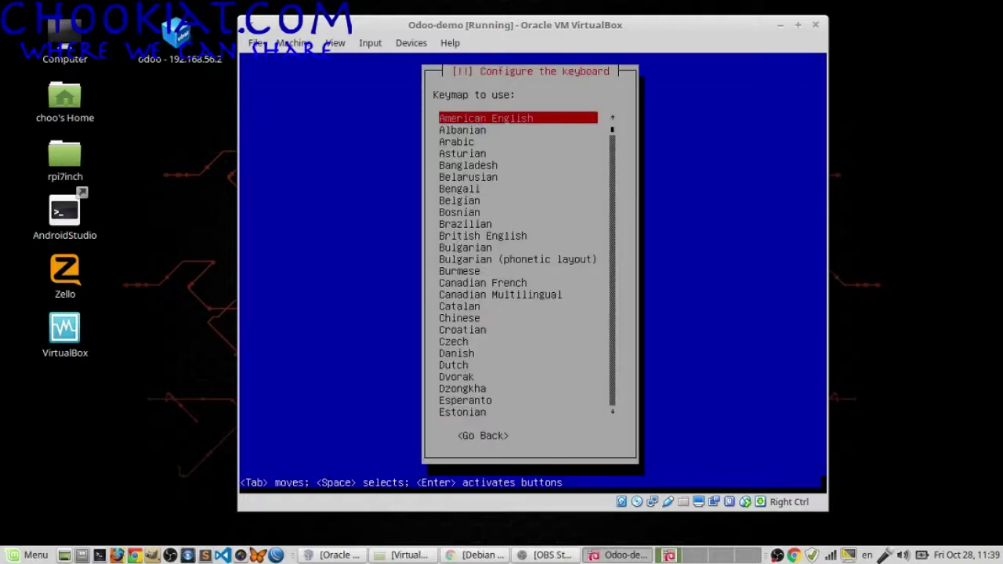
pyautogui.press('Return')
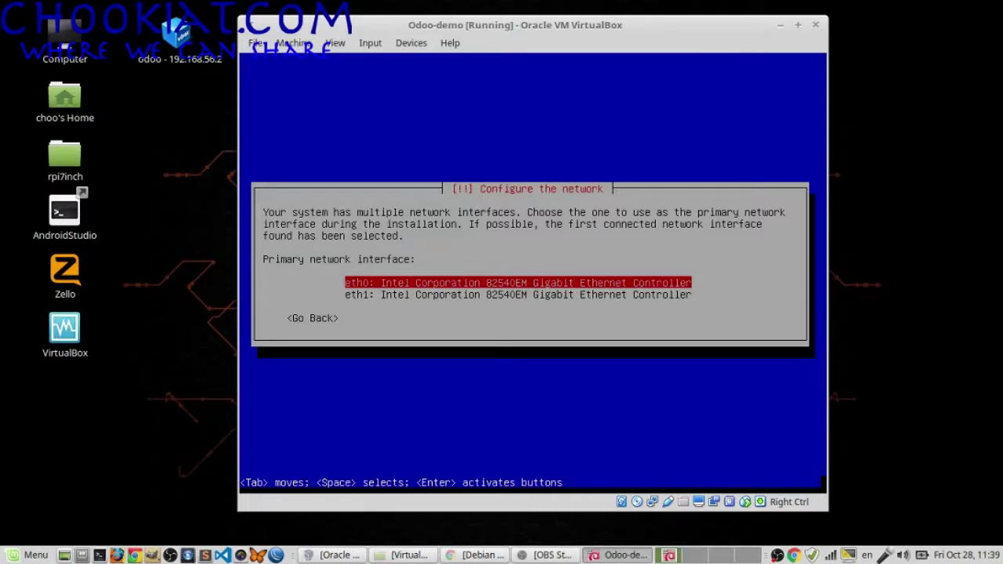
# - Use eth0 as the primary interface, set hostname 'odoo-demo', and leave the domain empty
pyautogui.press('Return')
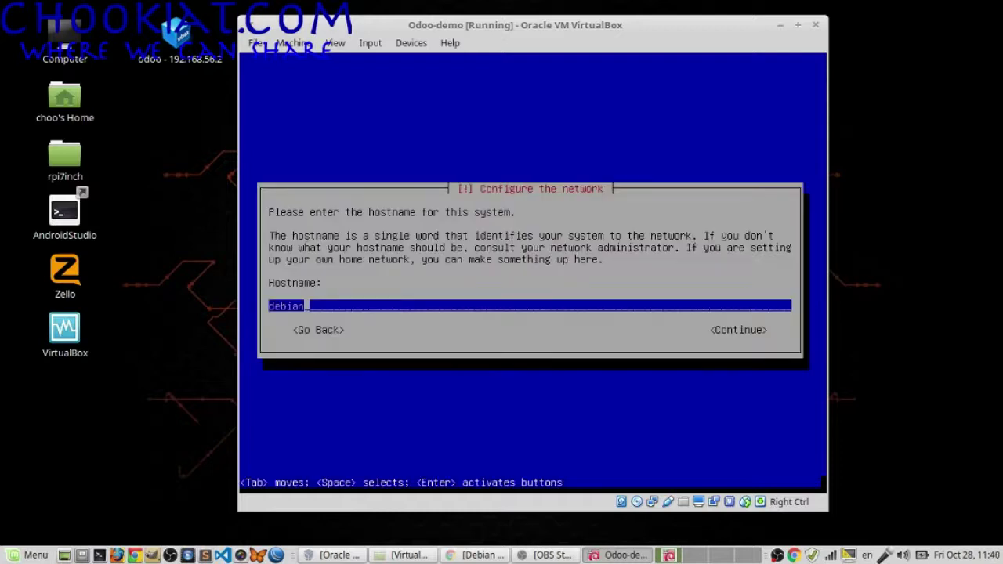
pyautogui.press('BackSpace')
pyautogui.press('BackSpace')
pyautogui.press('BackSpace')
pyautogui.press('BackSpace')
pyautogui.press('BackSpace')
pyautogui.press('BackSpace')
pyautogui.write('odoo-demo')
pyautogui.press('Return')
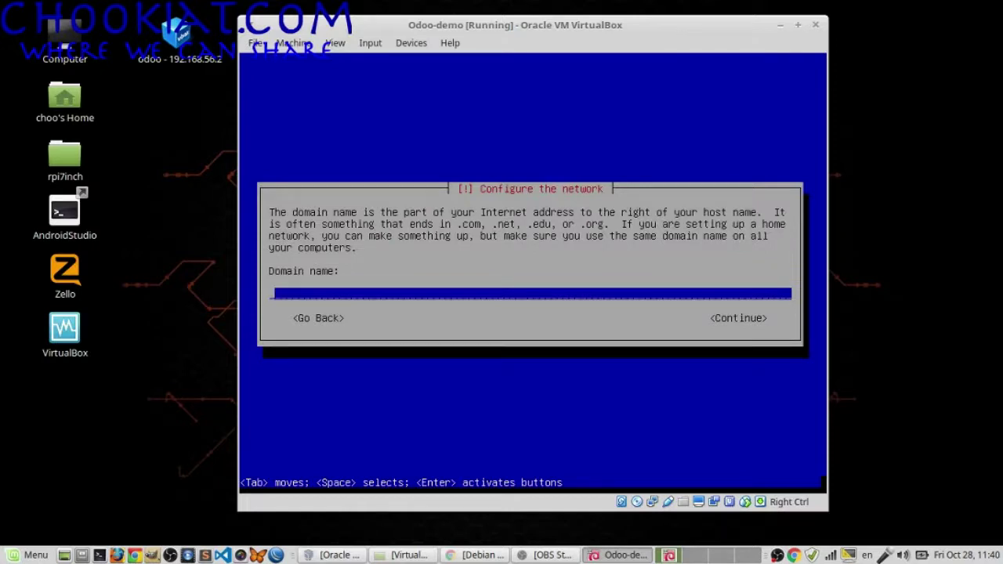
pyautogui.press('Return')
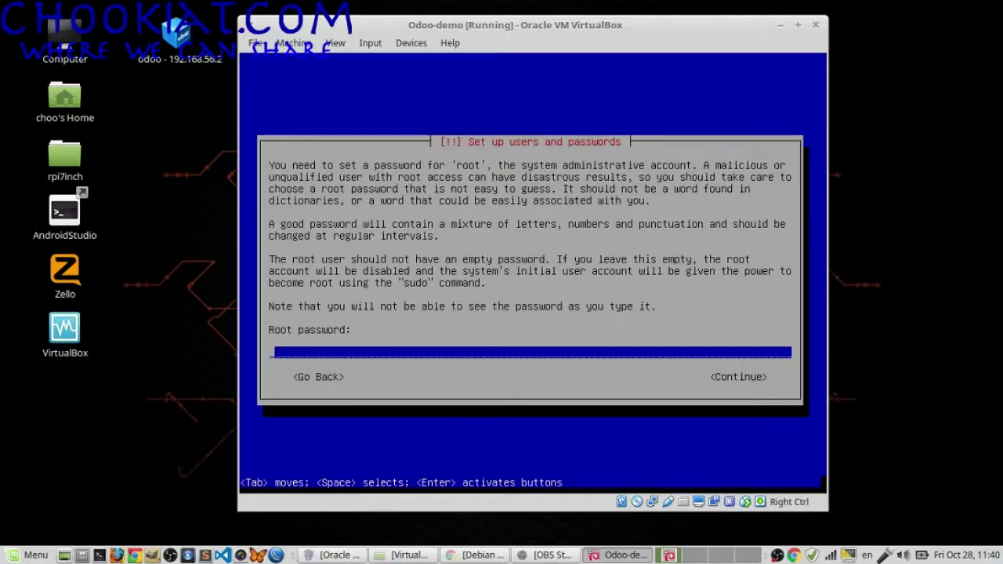
# - Set and confirm the root password
pyautogui.write('********')
pyautogui.press('Return')
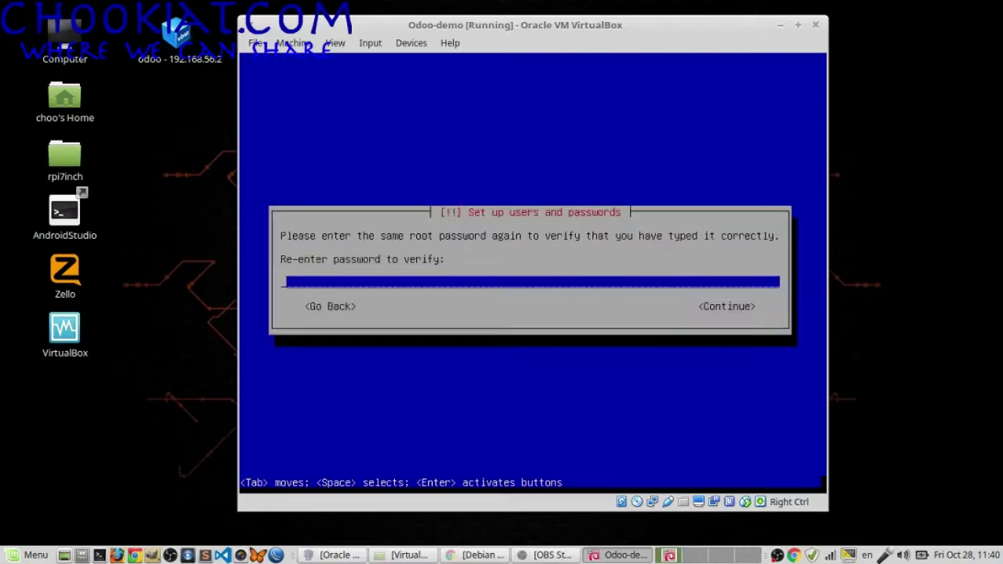
pyautogui.write('********')
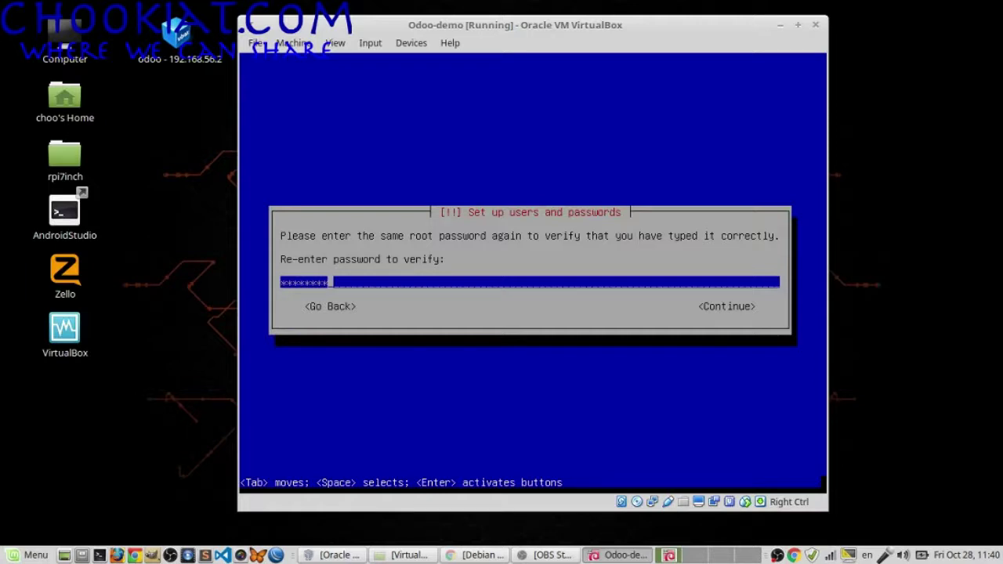
pyautogui.press('Return')
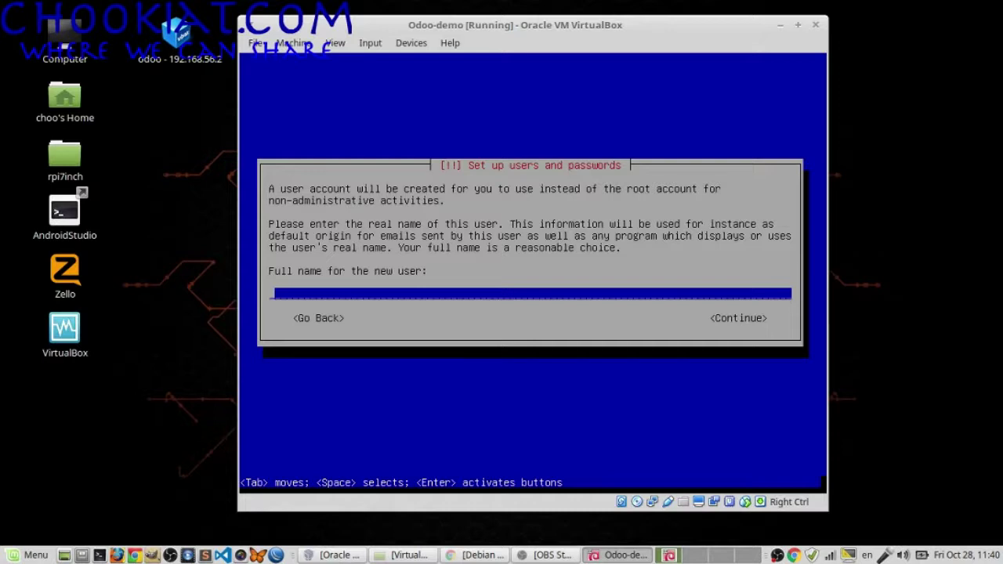
# - Enter the new user's full name, keep the suggested username, and set and confirm its password
pyautogui.write('choo')
pyautogui.press('Return')
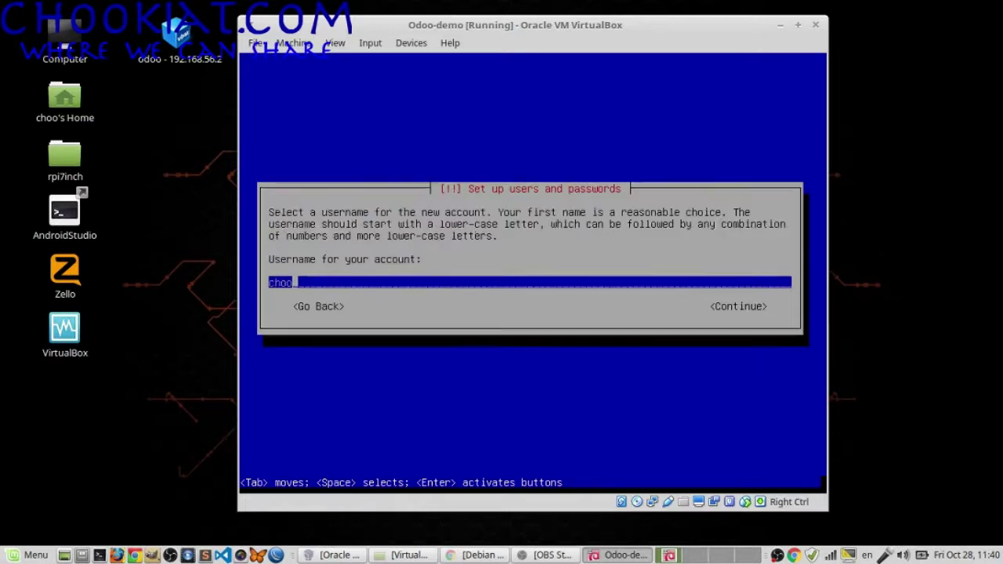
pyautogui.press('Return')
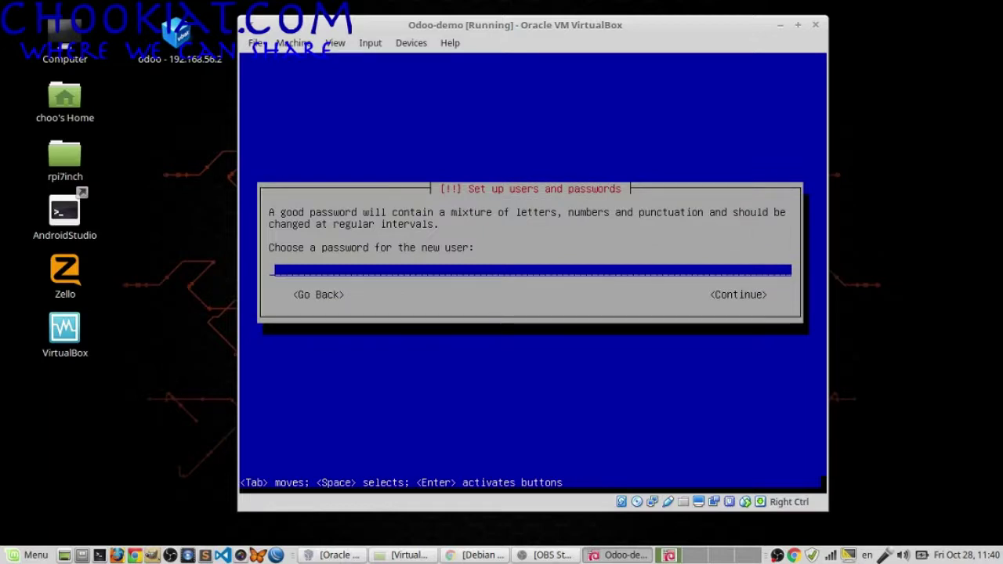
pyautogui.write('*******')
pyautogui.press('Return')
pyautogui.write('*******')
pyautogui.press('Return')
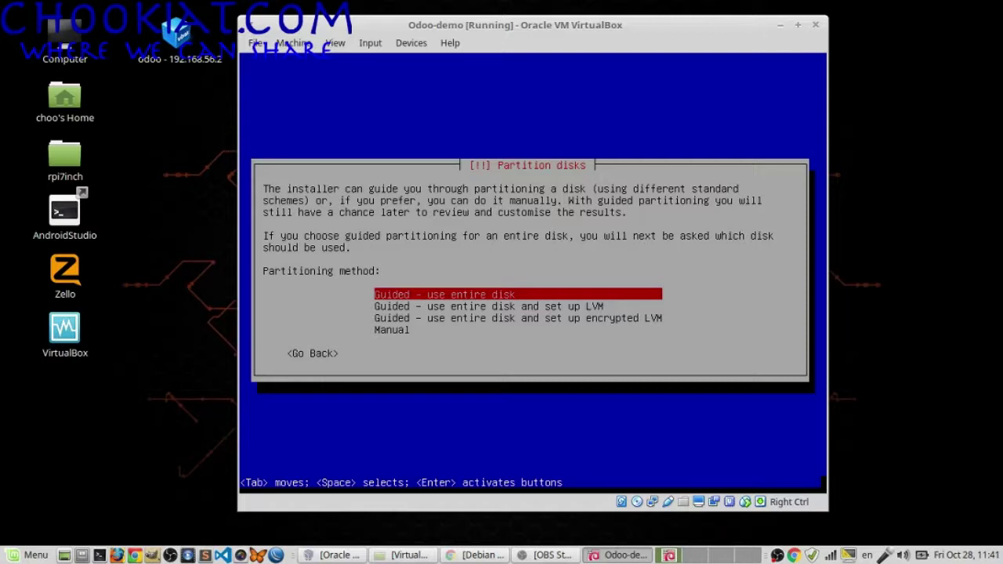
# - Use guided partitioning on the whole 34.4 GB disk with all files in one partition, then finish partitioning
pyautogui.press('Return')
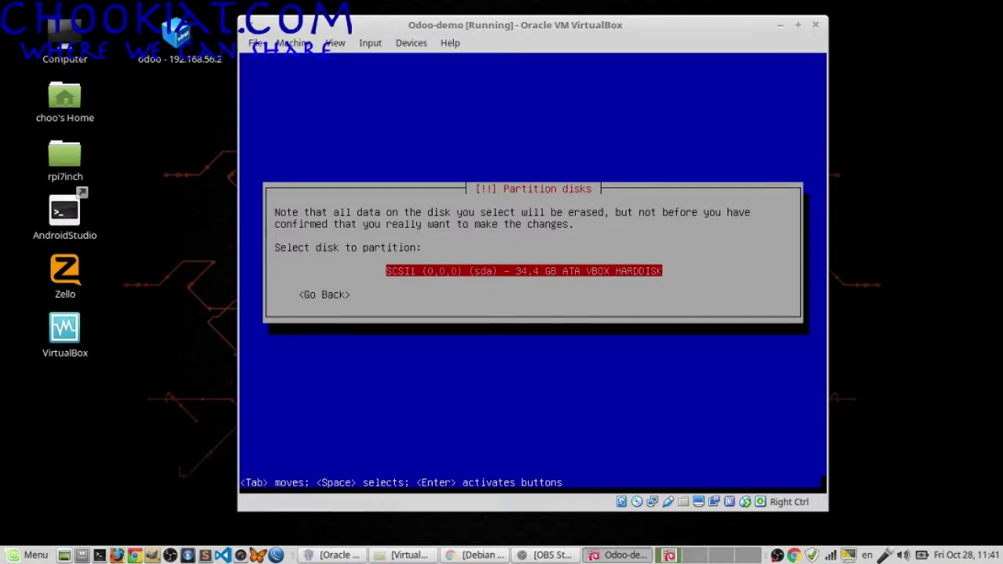
pyautogui.press('Return')
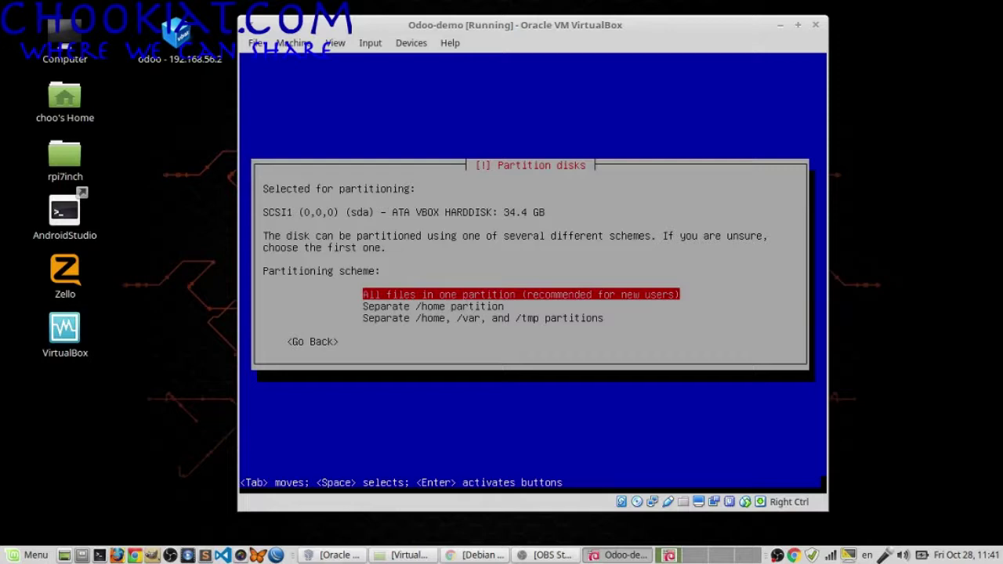
pyautogui.press('Return')
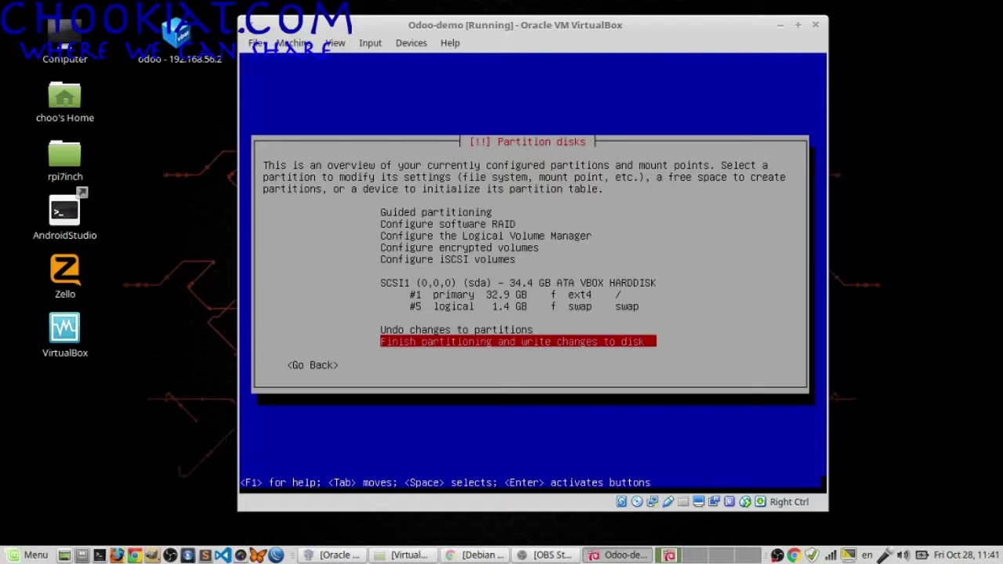
pyautogui.press('Return')
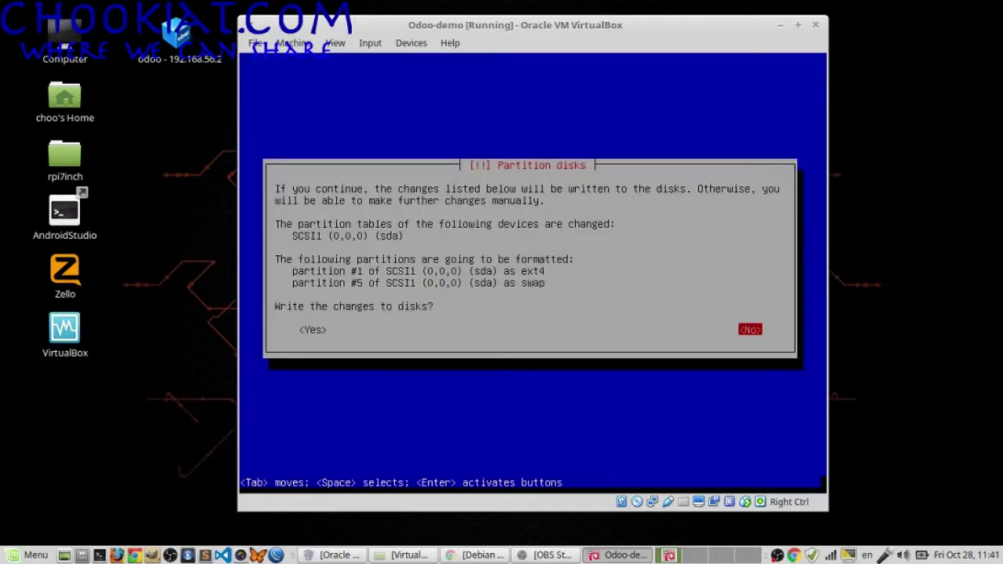
# - Answer Yes to write the partition changes to disk
pyautogui.press('Tab')
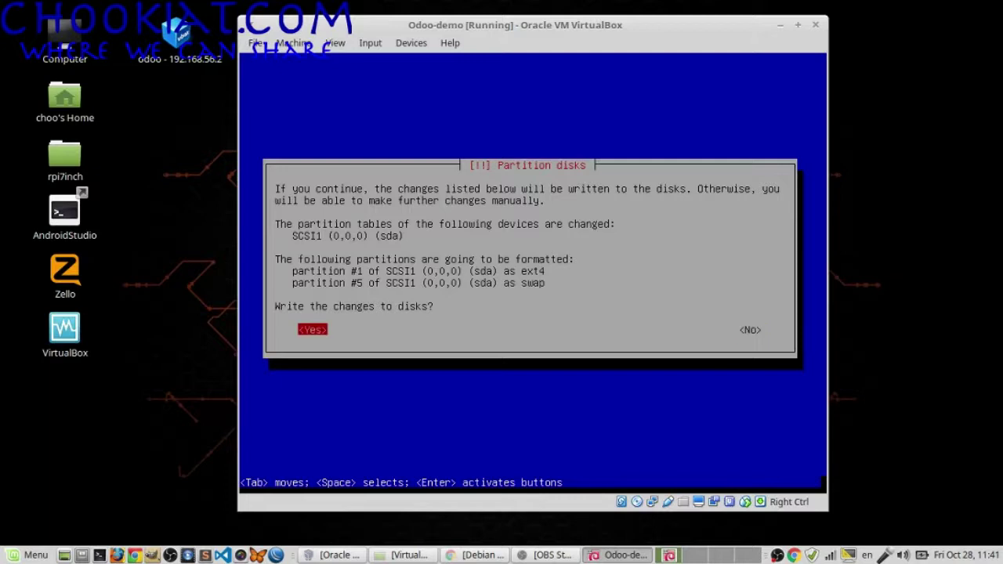
pyautogui.press('Tab')
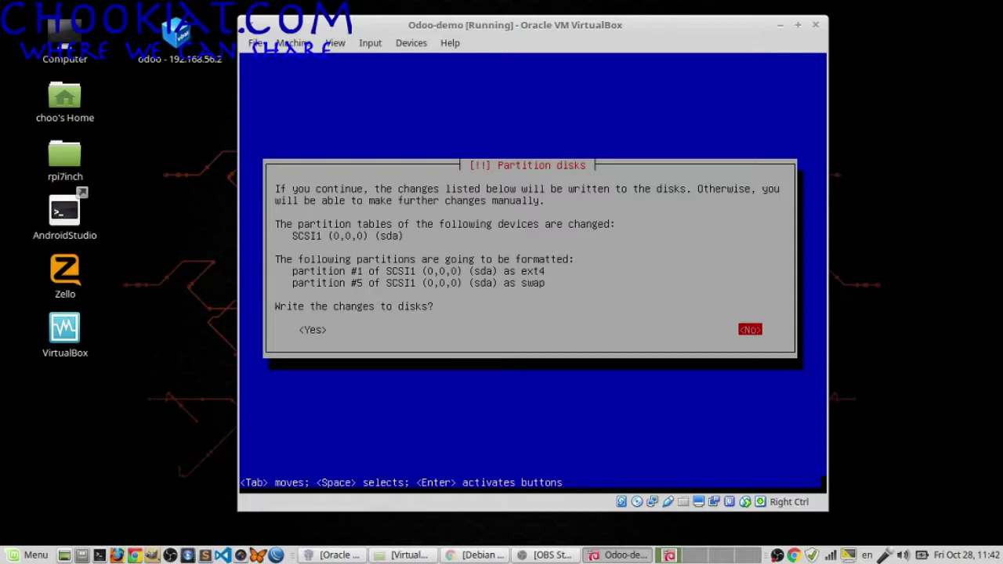
pyautogui.press('Tab')
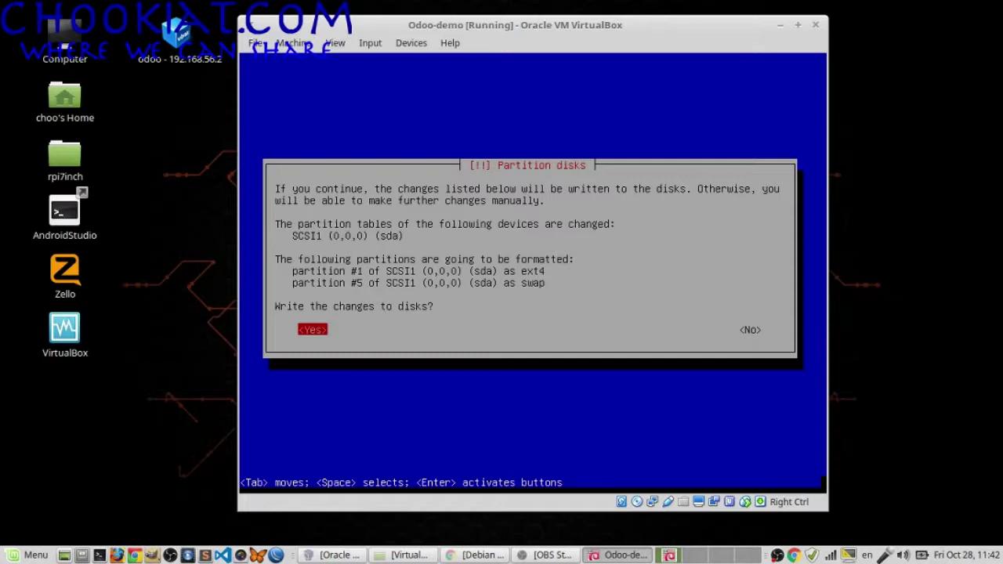
pyautogui.press('Return')
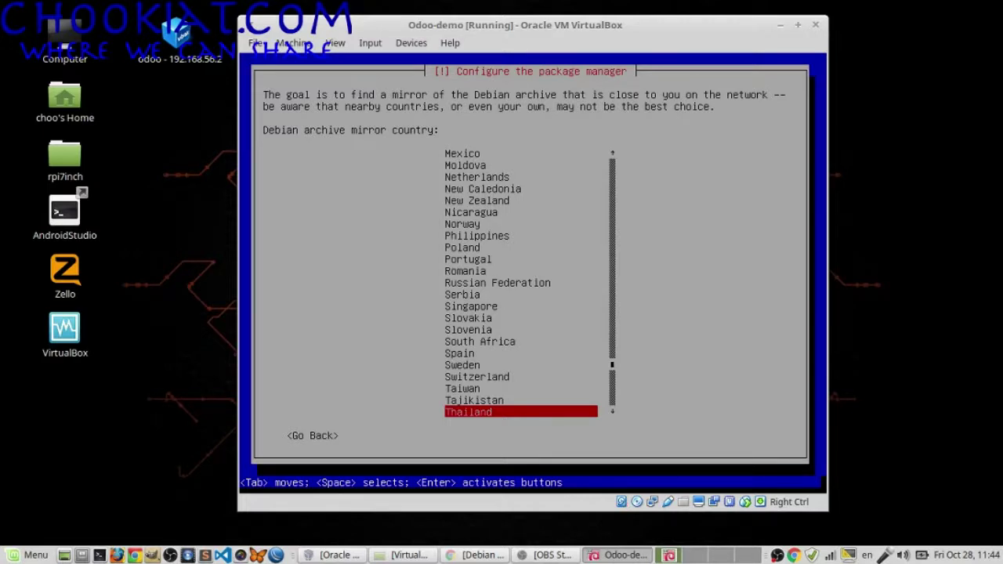
# - Pick Thailand's ftp.th.debian.org archive mirror and continue with no HTTP proxy
pyautogui.press('Return')
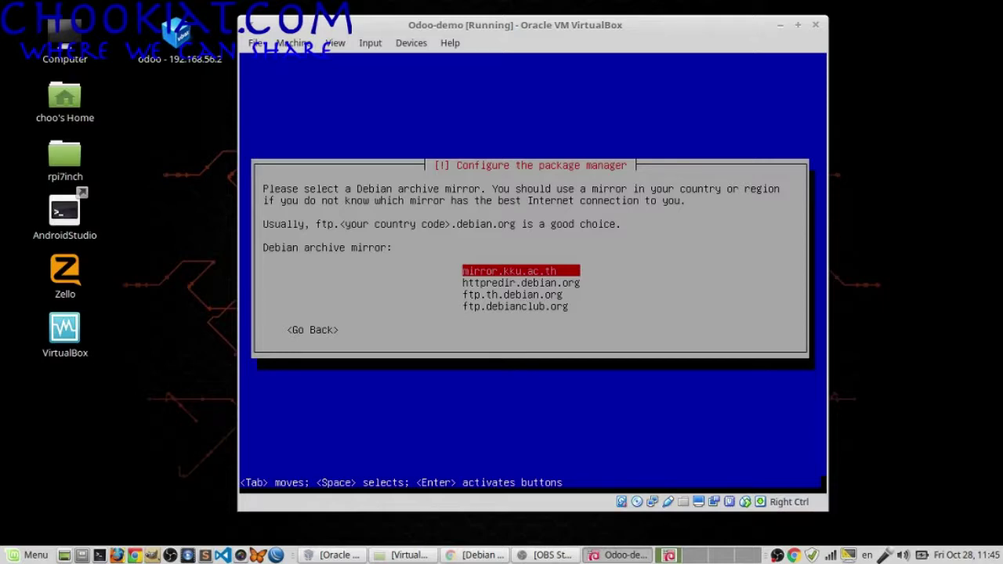
pyautogui.press('Down')
pyautogui.press('Down')
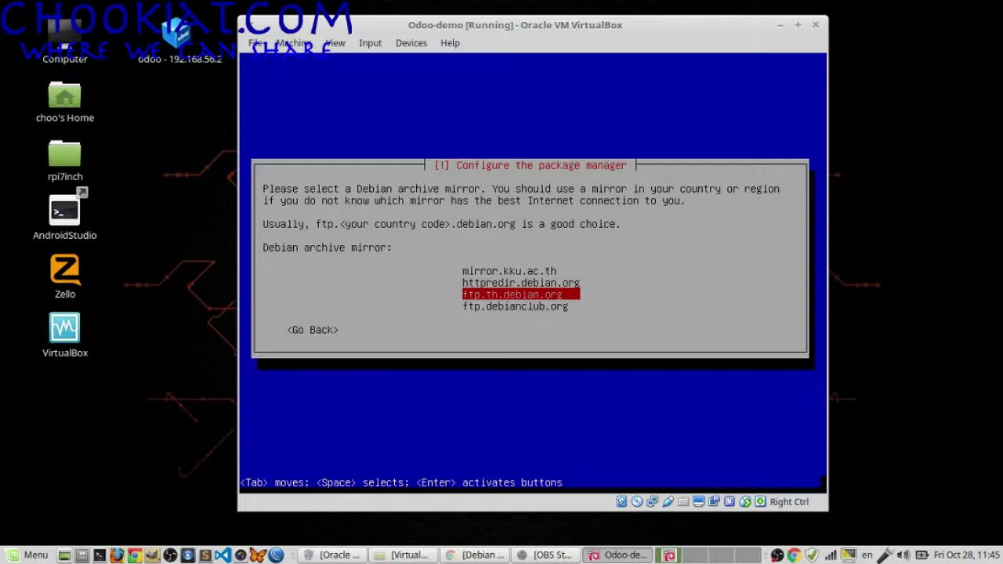
pyautogui.press('Up')
pyautogui.press('Up')
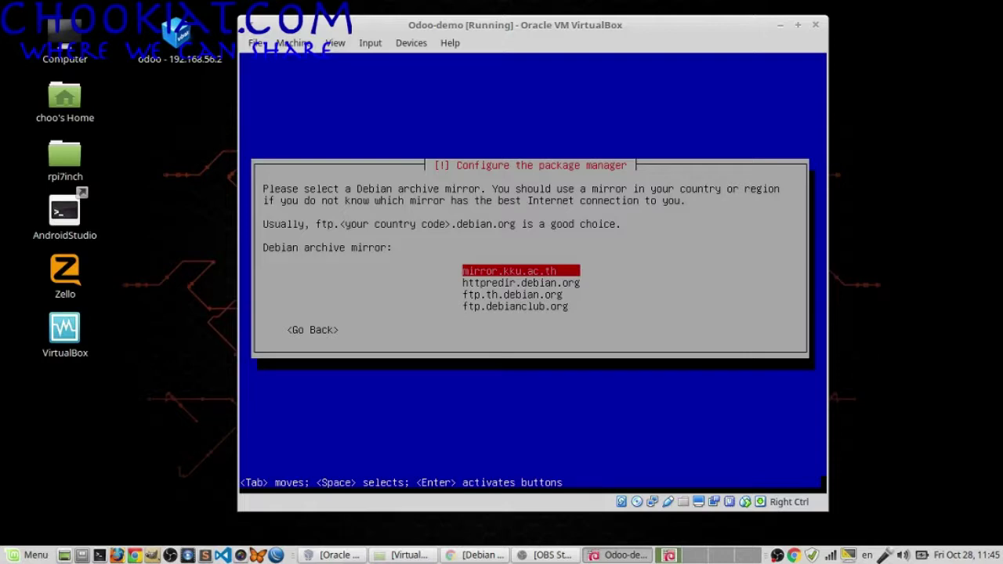
pyautogui.press('Down')
pyautogui.press('Down')
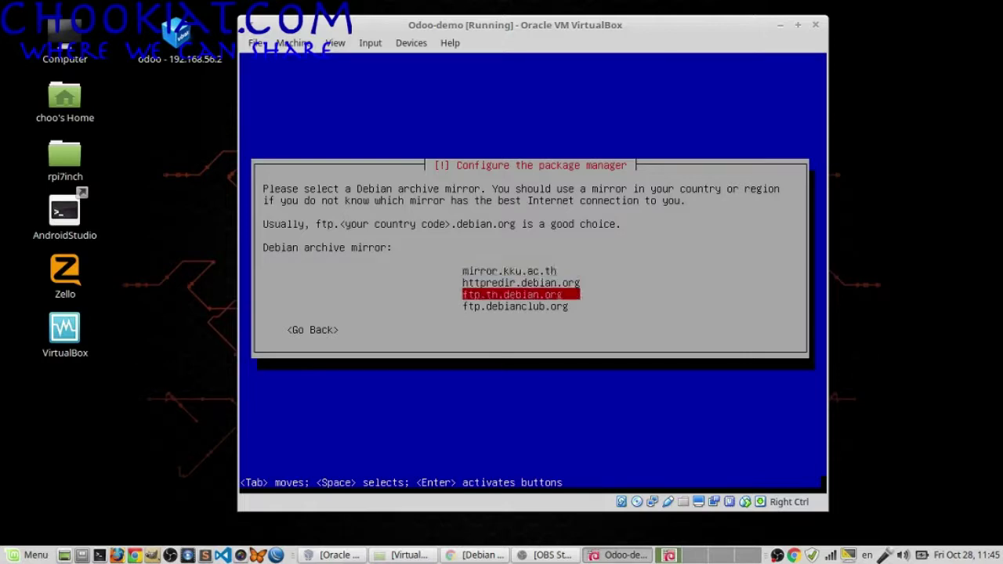
pyautogui.press('Return')
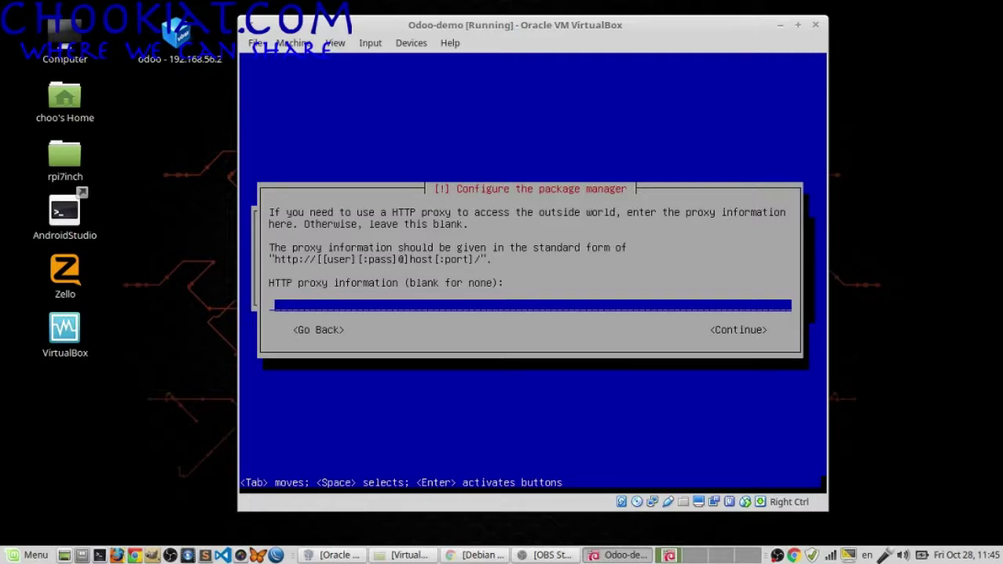
pyautogui.press('Return')
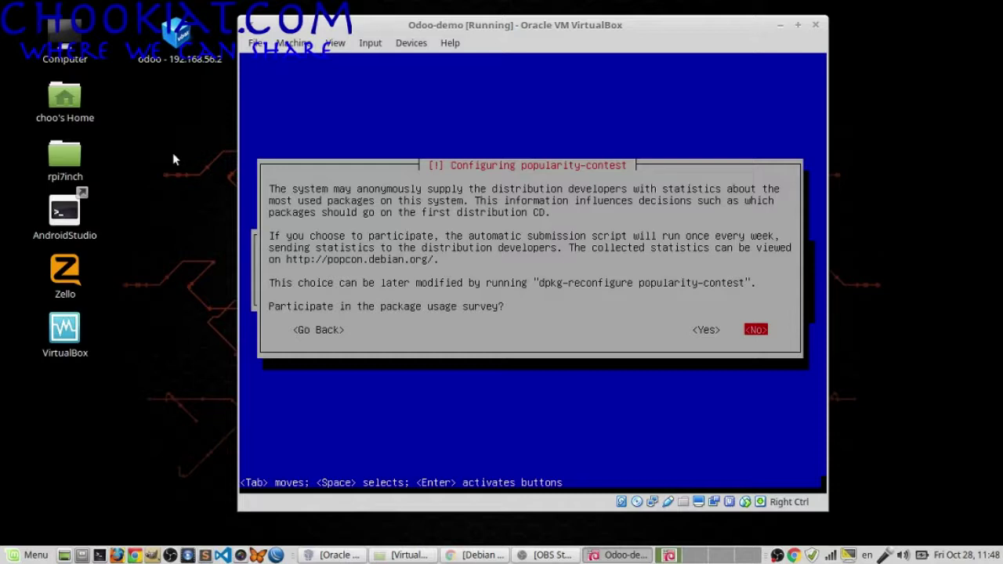
# - Answer No to the popularity-contest package usage survey
pyautogui.press('Return')
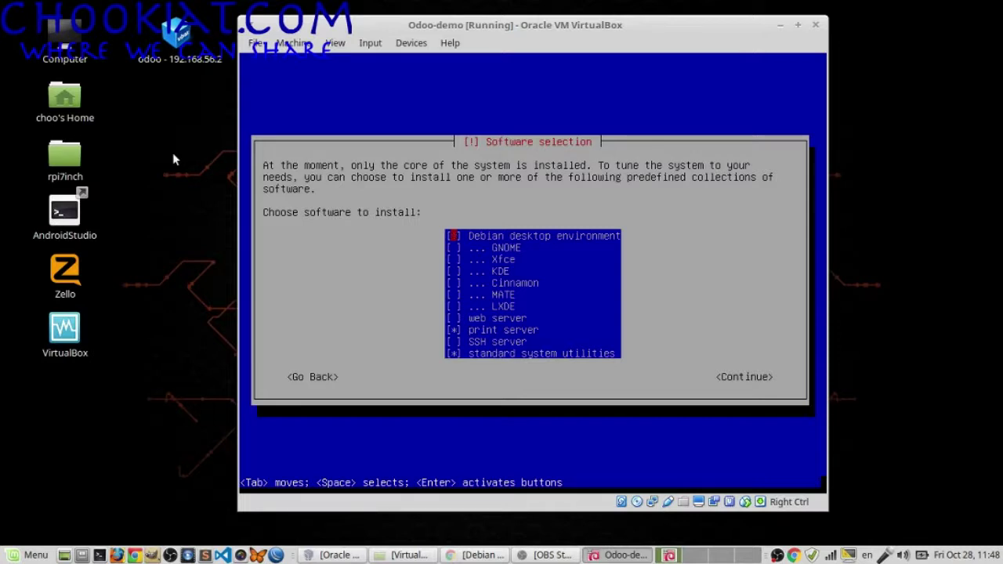
# - Uncheck Debian desktop environment in Software selection and move to the SSH server entry
pyautogui.press('space')
pyautogui.press('Down')
pyautogui.press('Down')
pyautogui.press('Down')
pyautogui.press('Down')
pyautogui.press('Down')
pyautogui.press('Down')
pyautogui.press('Down')
pyautogui.press('Down')
pyautogui.press('Down')
pyautogui.press('Down')
pyautogui.press('Up')
# - Accept the selection to install SSH server and standard system utilities
pyautogui.press('Return')
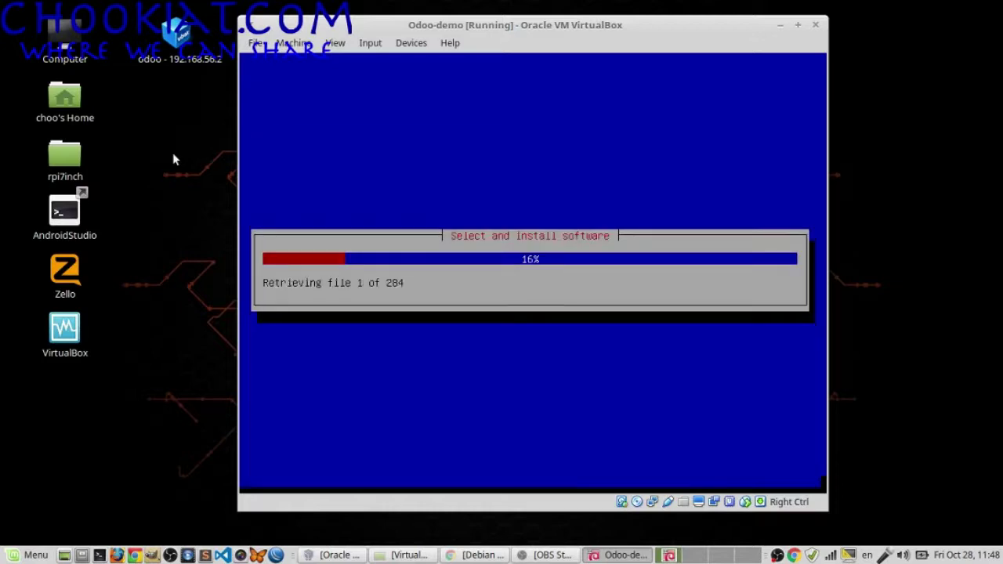
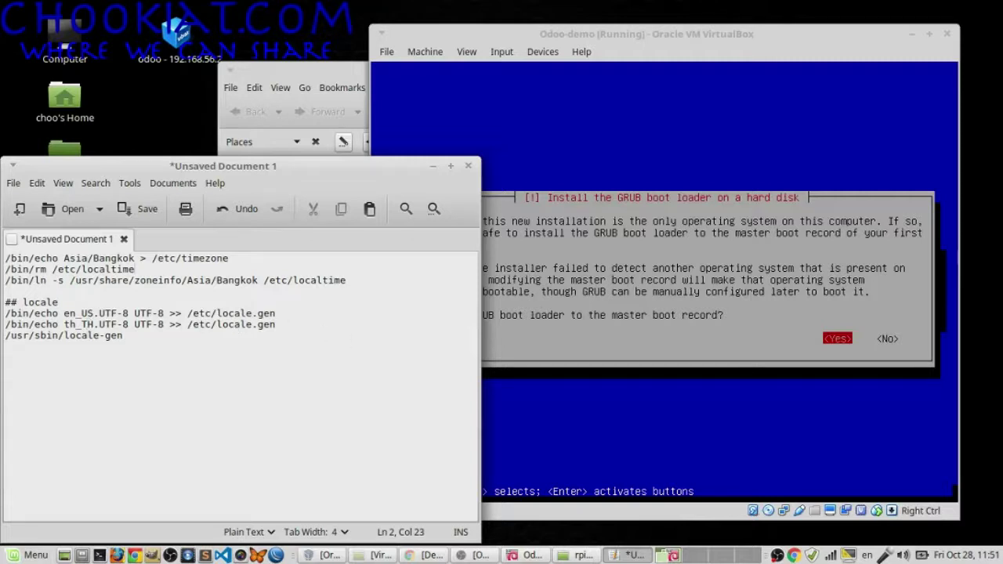
# - Install the GRUB boot loader to the master boot record on /dev/sda
pyautogui.click(850, 222)
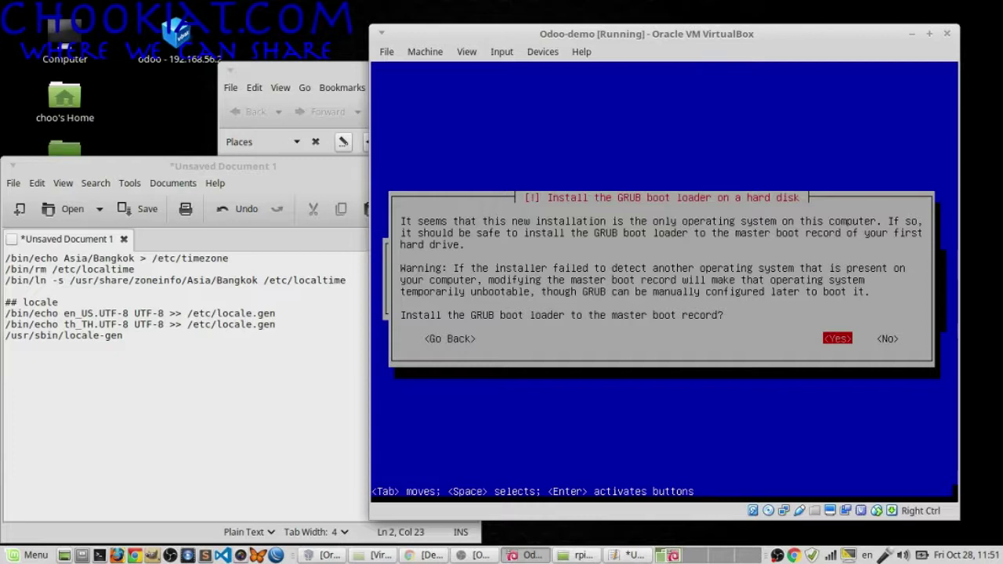
pyautogui.press('Return')
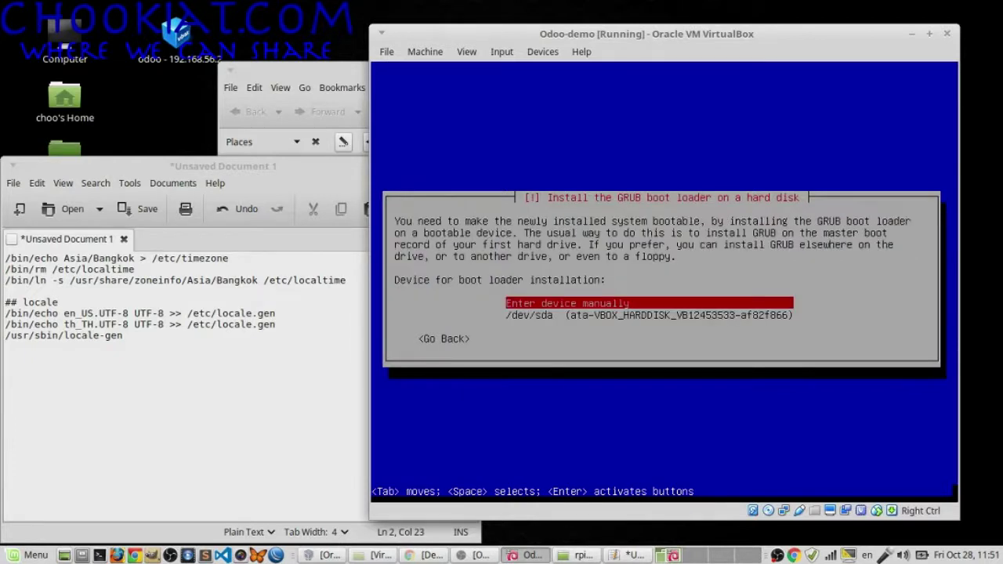
pyautogui.press('Down')
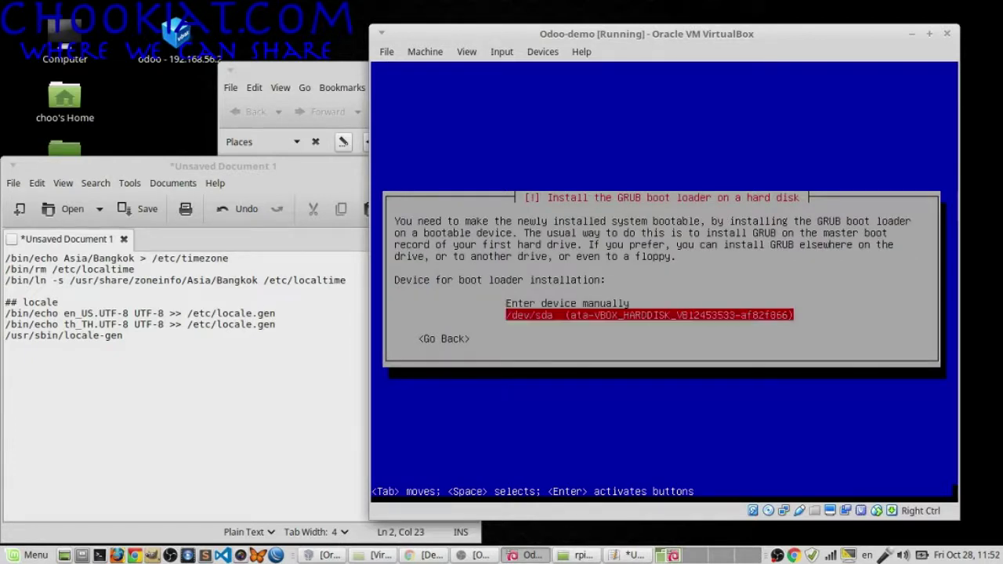
pyautogui.press('Return')
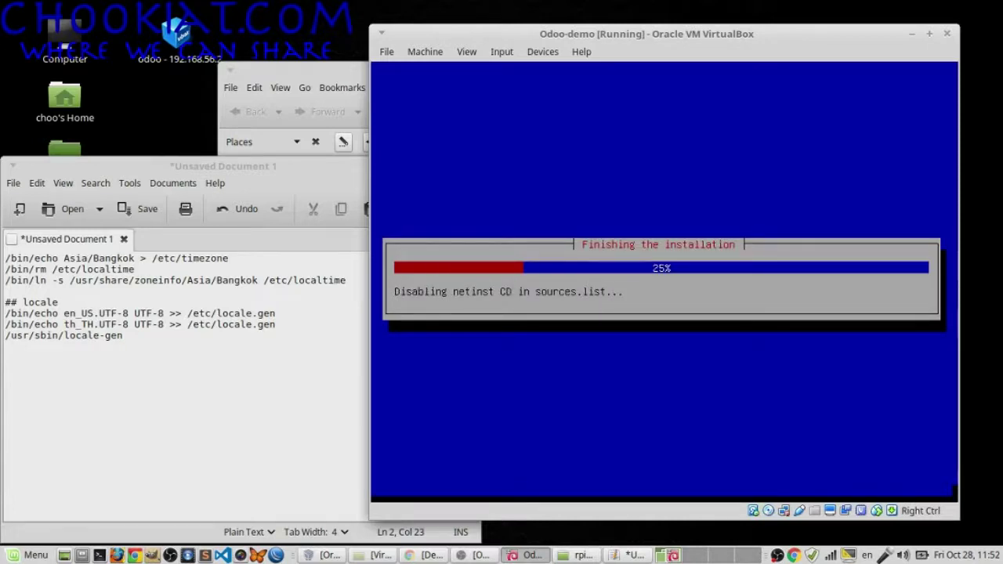
# - Close the rpi7inch file manager and let the finished installation reboot the VM
pyautogui.click(311, 78)
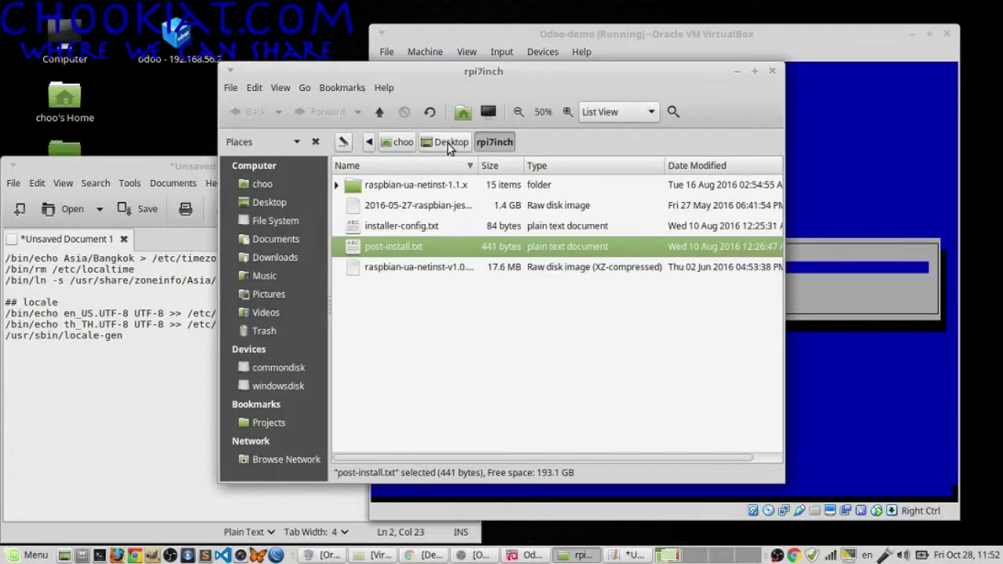
pyautogui.click(772, 71)
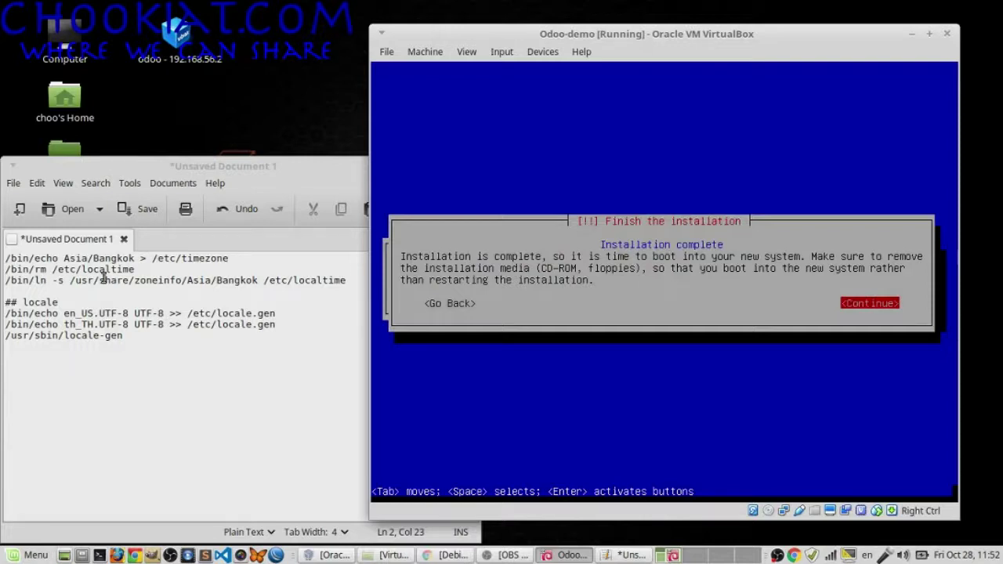
pyautogui.press('Return')
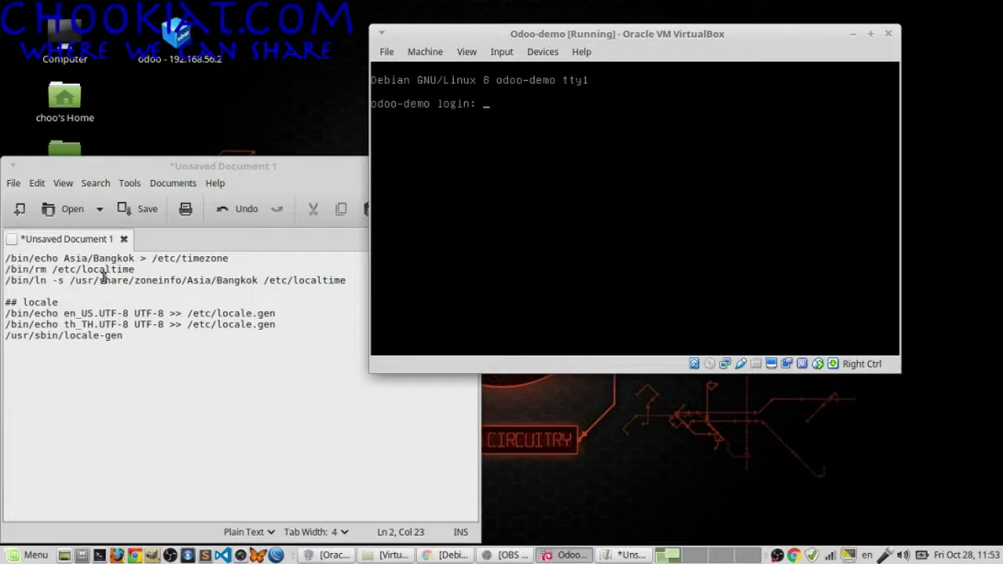
# - Log into the VM console as root and show /etc/timezone
pyautogui.write('root')
pyautogui.press('Return')
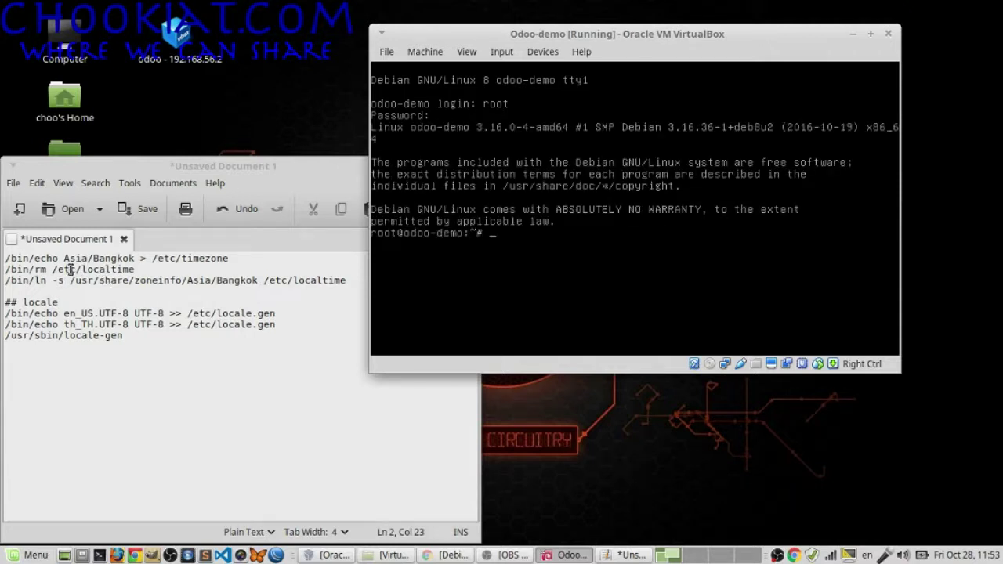
pyautogui.write('cat /etc/timezone')
pyautogui.press('Return')
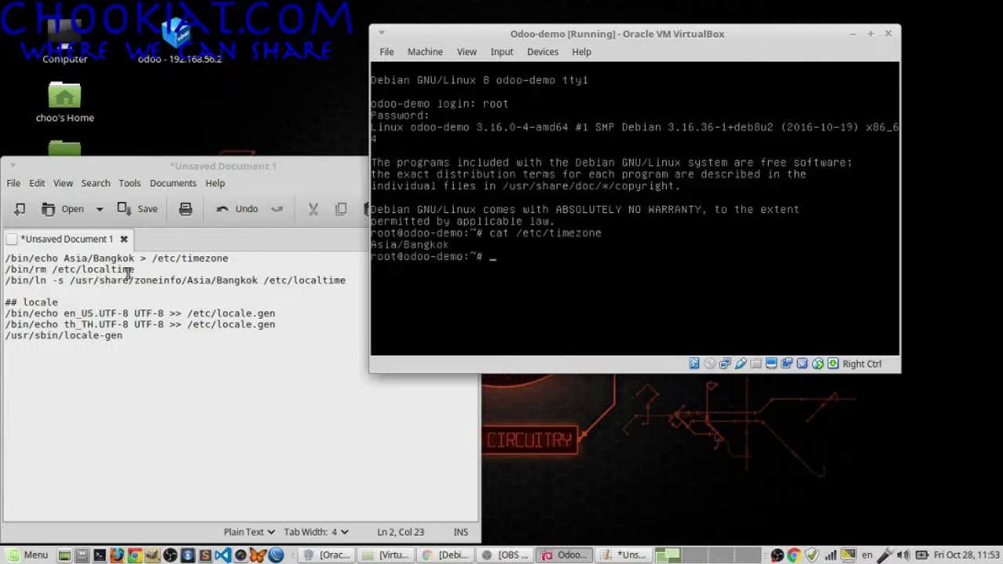
# - Check the timezone command in the notes editor, then move the VM window up and right
pyautogui.click(113, 261)
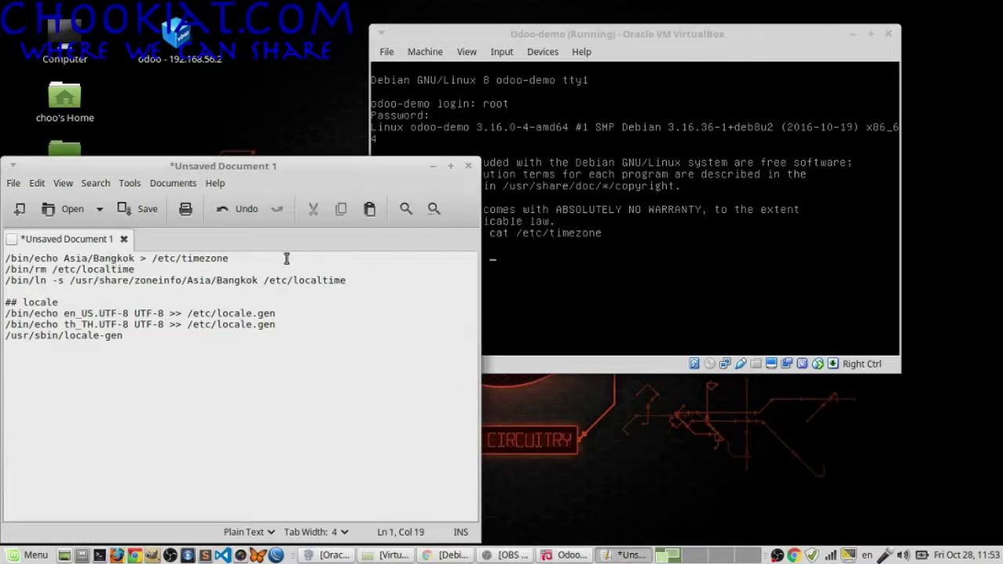
pyautogui.moveTo(257, 258); pyautogui.dragTo(7, 263)
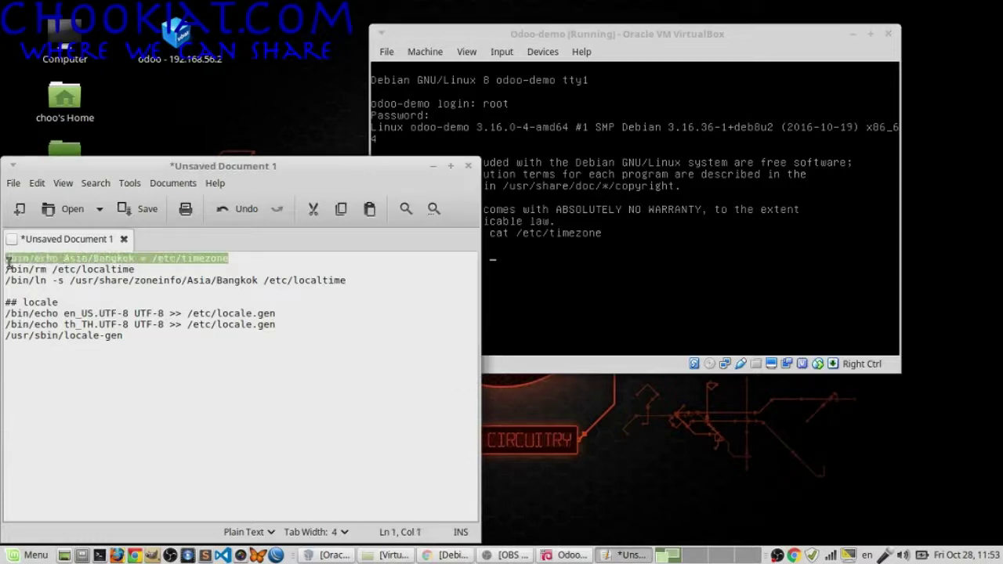
pyautogui.click(148, 270)
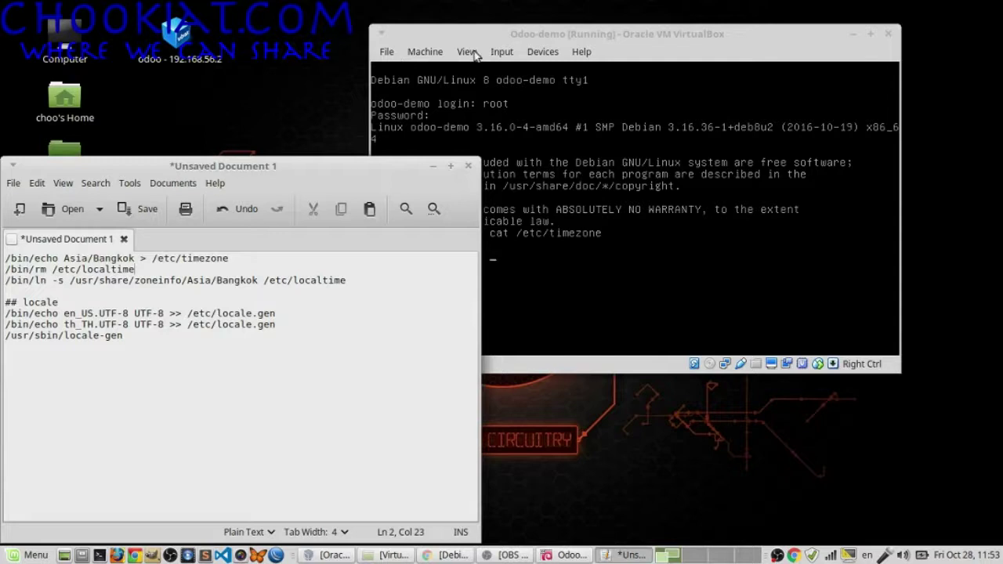
pyautogui.click(517, 37)
pyautogui.moveTo(517, 38); pyautogui.dragTo(560, 28)
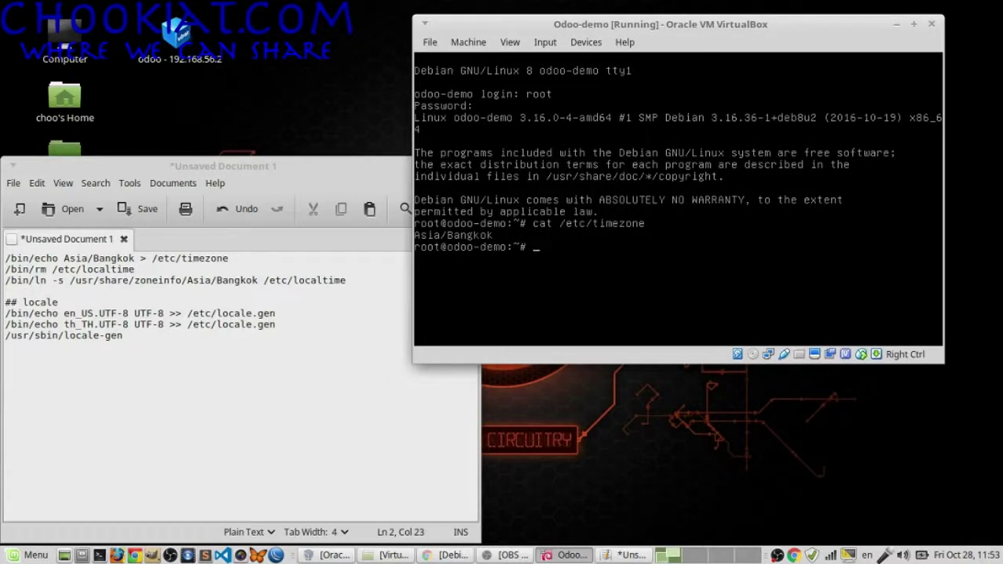
# - Inspect /etc/localtime with ls -lh and cat, then run date to see ICT time
pyautogui.write('ls -lh /etc/locale')
pyautogui.press('BackSpace')
pyautogui.write('time')
pyautogui.press('Return')
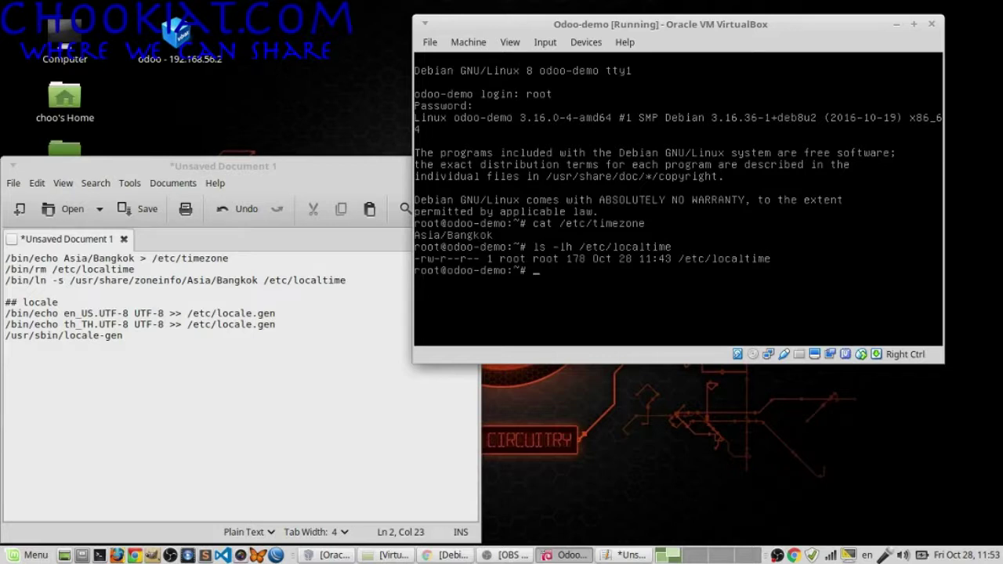
pyautogui.write('cat /etc/lo')
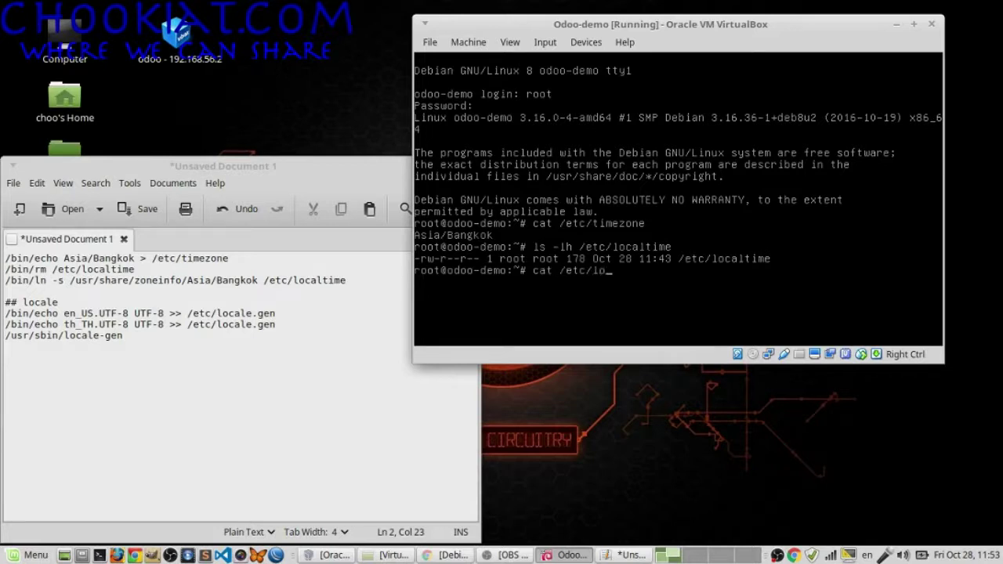
pyautogui.write('caltime')
pyautogui.press('Return')
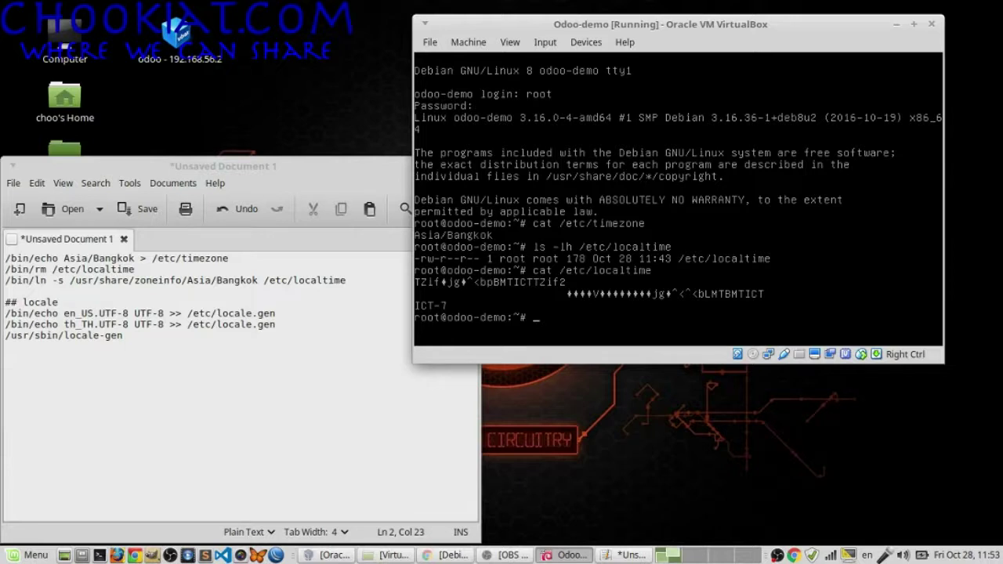
pyautogui.write('date')
pyautogui.press('Return')
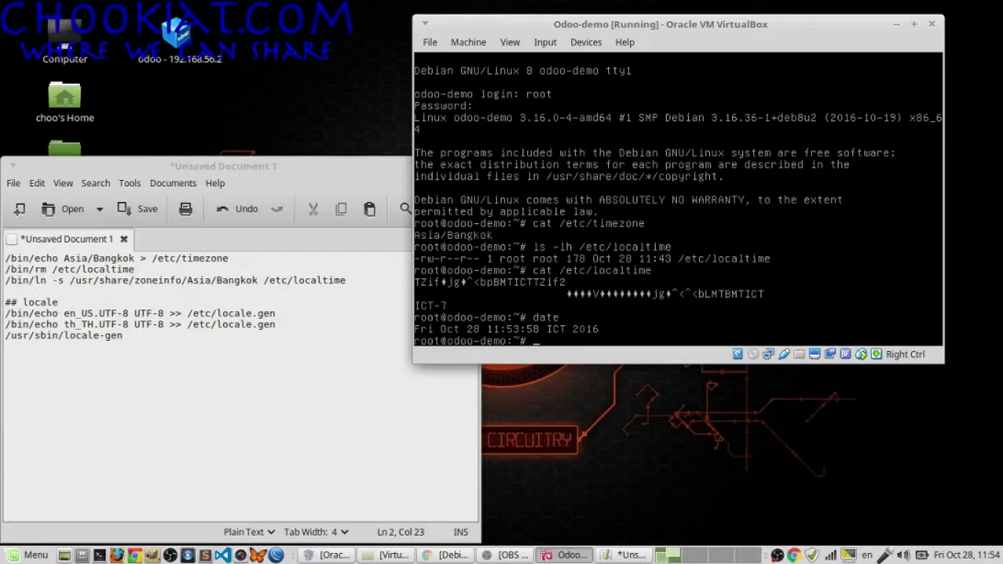
# - Run locale in the VM and compare it with the th_TH locale line in the notes
pyautogui.write('locale')
pyautogui.press('Return')
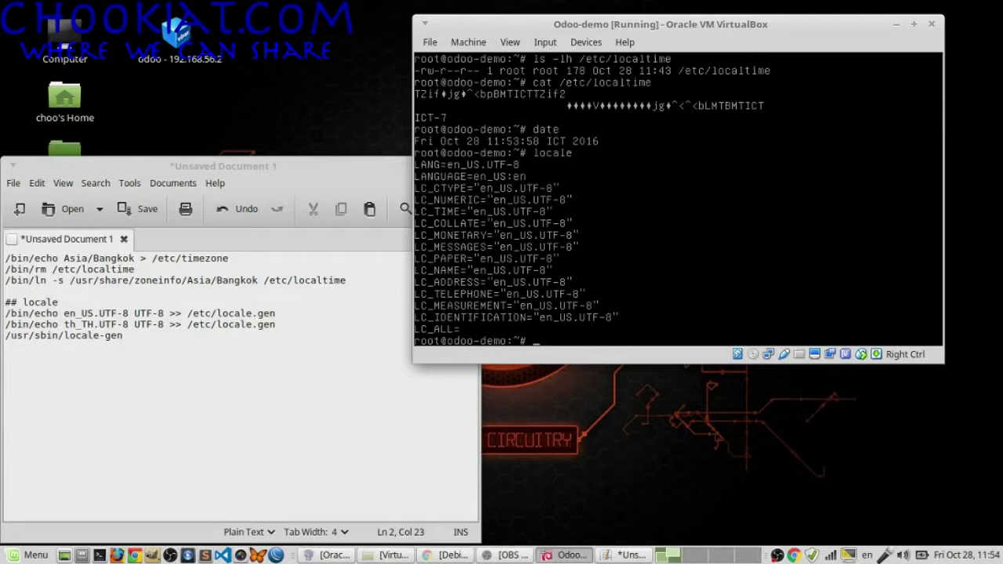
pyautogui.click(275, 325)
pyautogui.moveTo(291, 325); pyautogui.dragTo(7, 323)
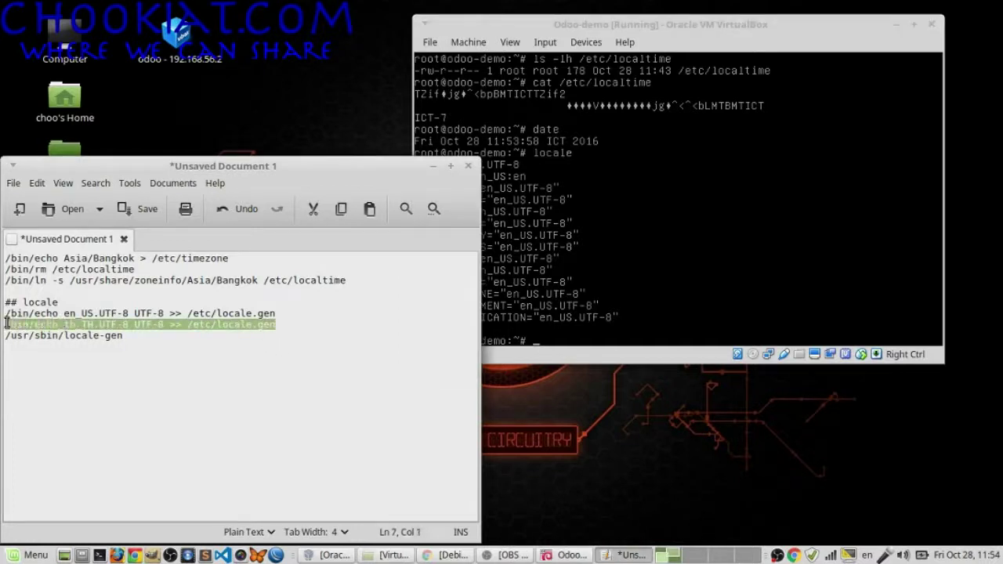
pyautogui.click(84, 405)
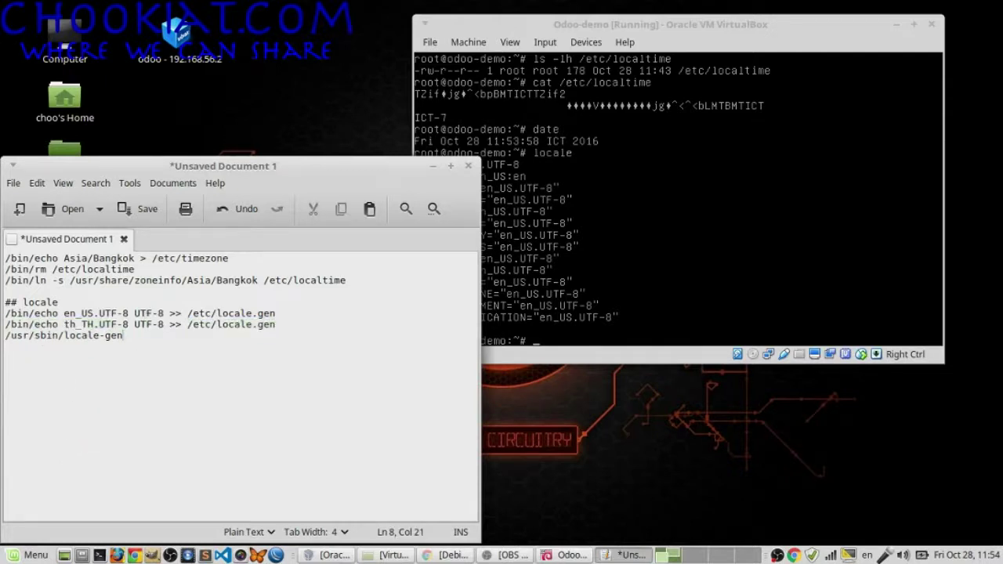
pyautogui.click(870, 329)
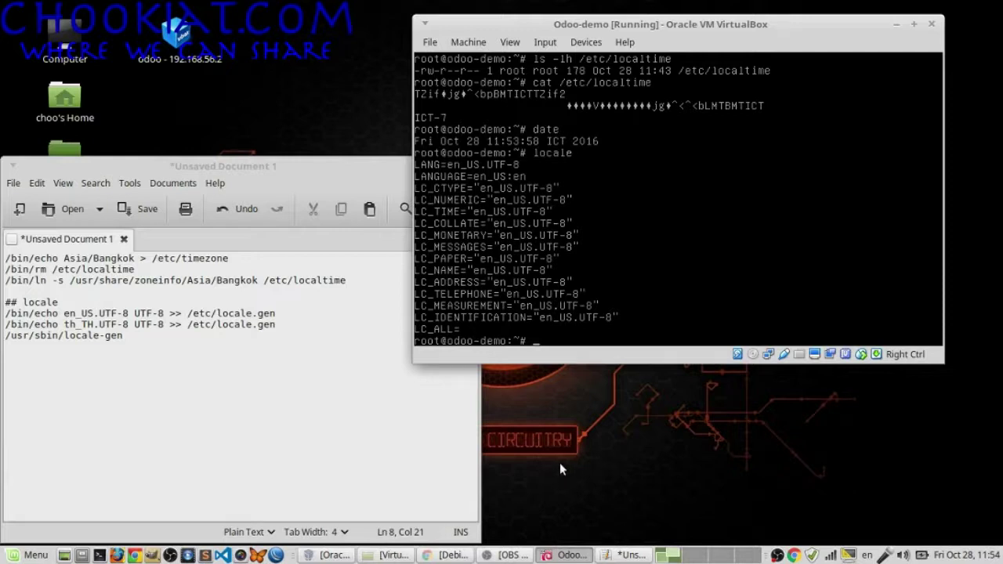
# - Run ifconfig in the VM to find eth0's address 192.168.100.100
pyautogui.moveTo(225, 165); pyautogui.dragTo(317, 154)
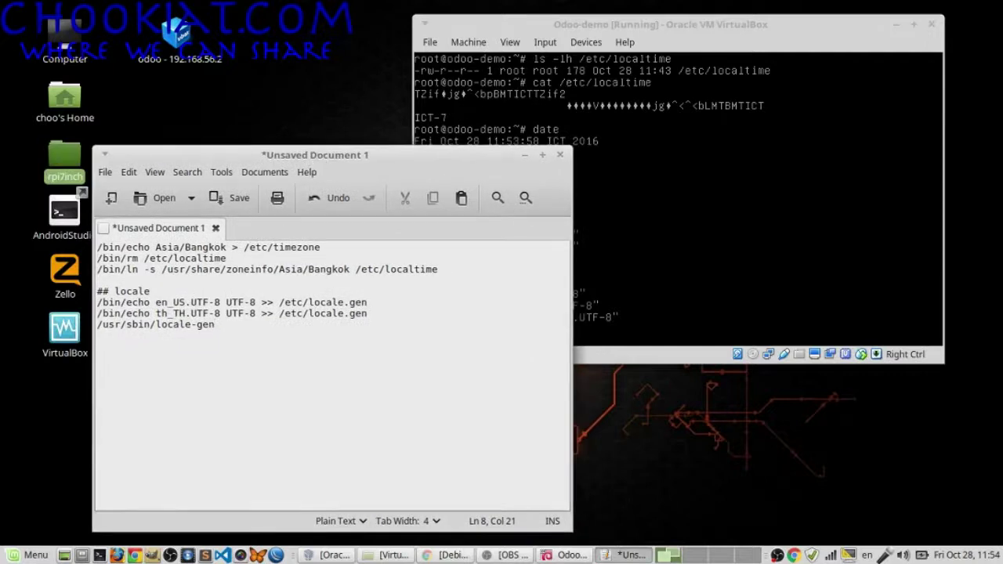
pyautogui.click(646, 26)
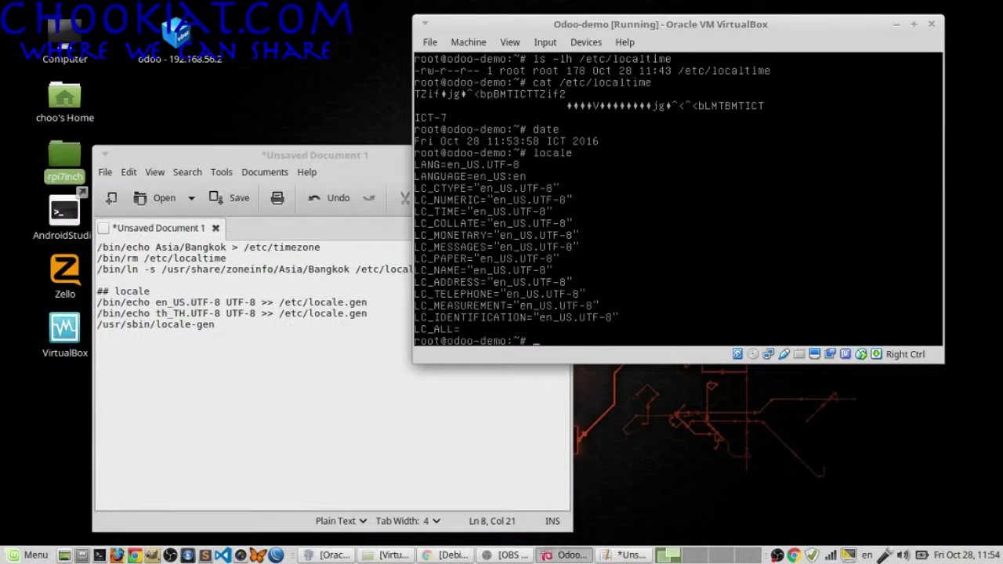
pyautogui.write('ifconfig')
pyautogui.press('Return')
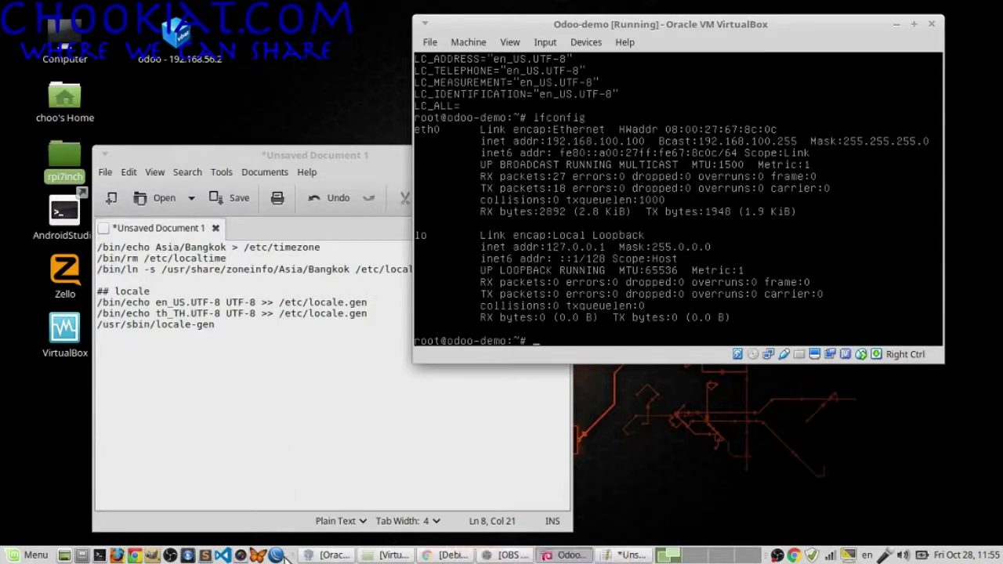
pyautogui.click(99, 555)
pyautogui.write('ssh ')
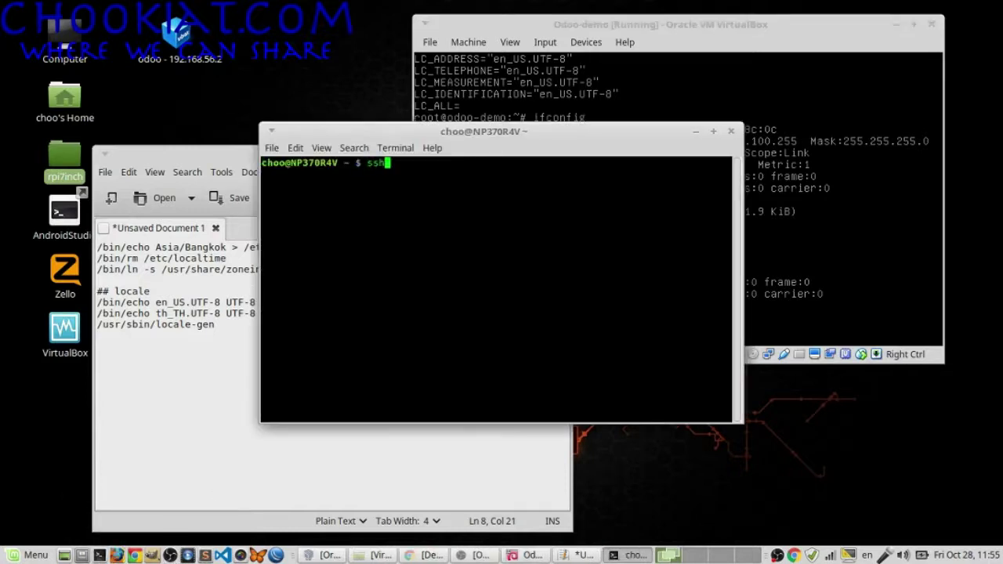
pyautogui.write('root@192.')
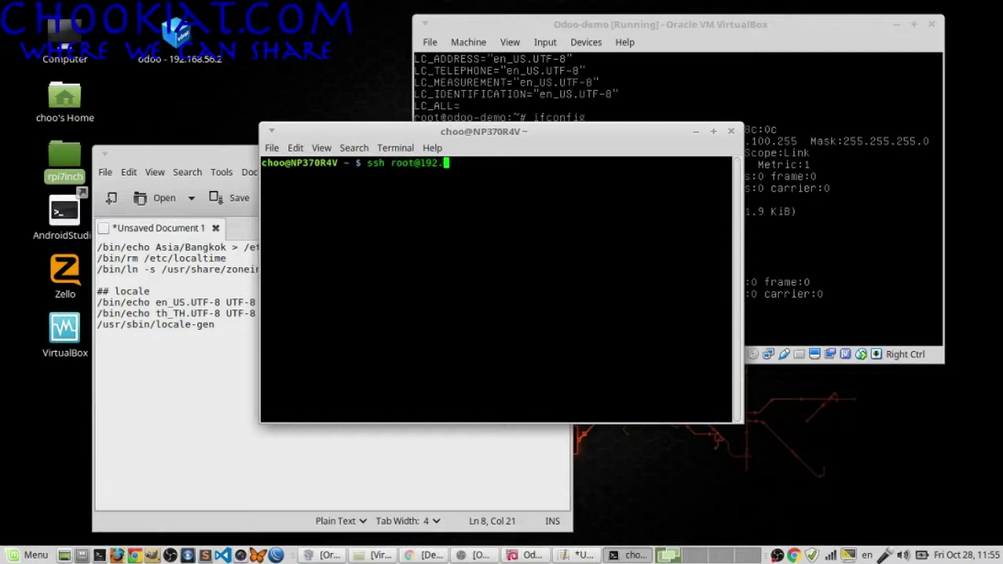
pyautogui.write('168.100.100')
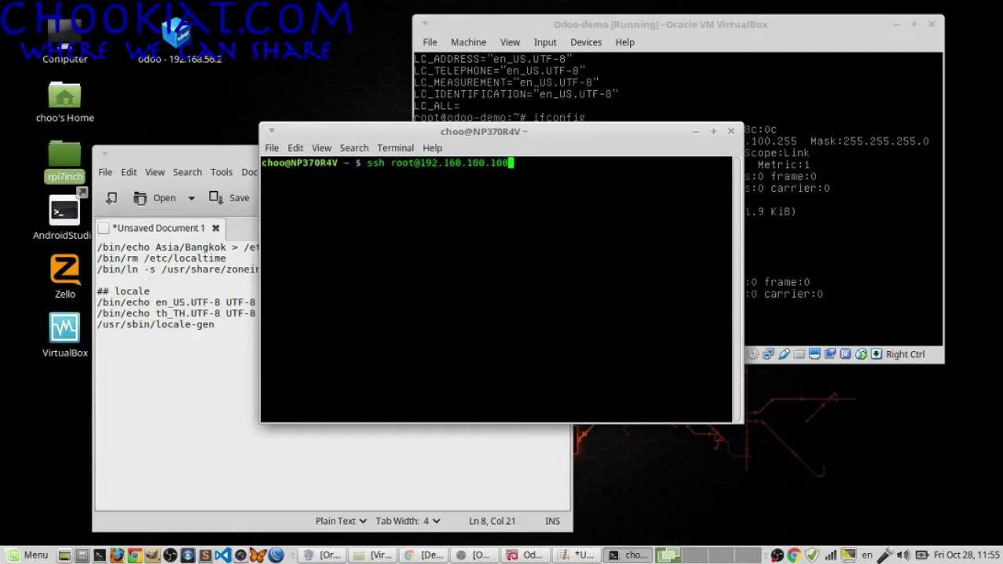
pyautogui.press('Return')
pyautogui.write('yes')
pyautogui.press('Return')
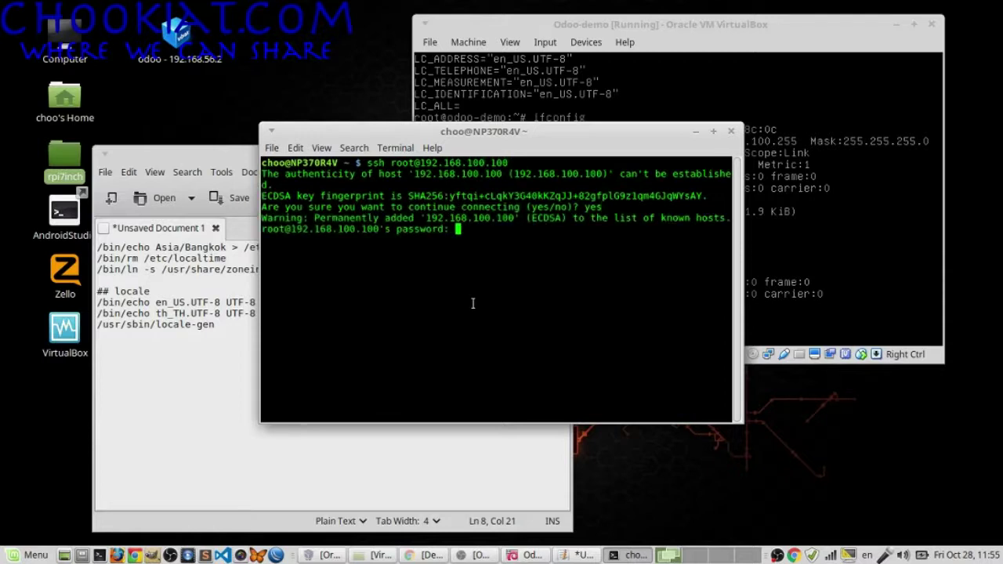
pyautogui.press('Return')
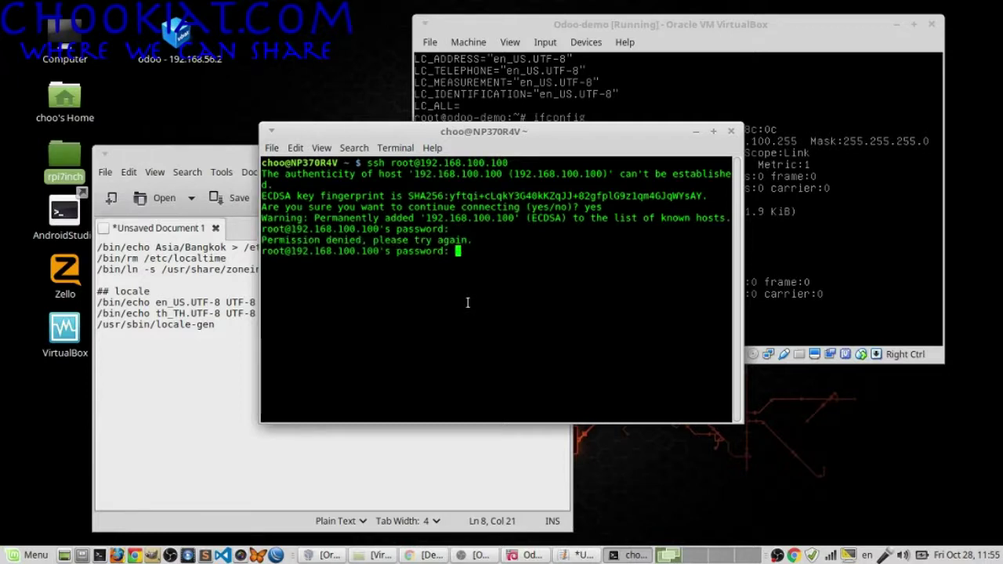
pyautogui.press('Return')
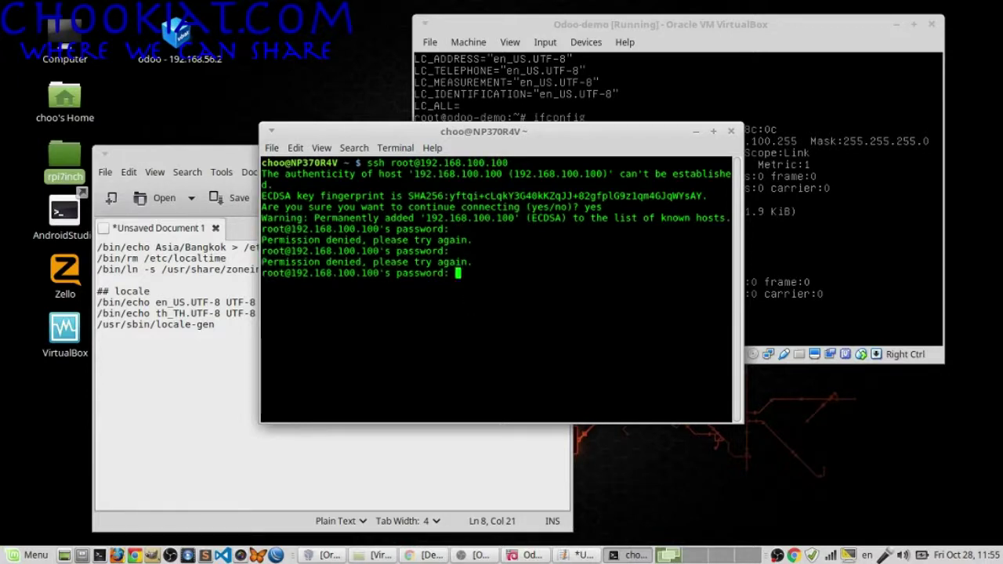
pyautogui.press('Return')
pyautogui.press('Return')
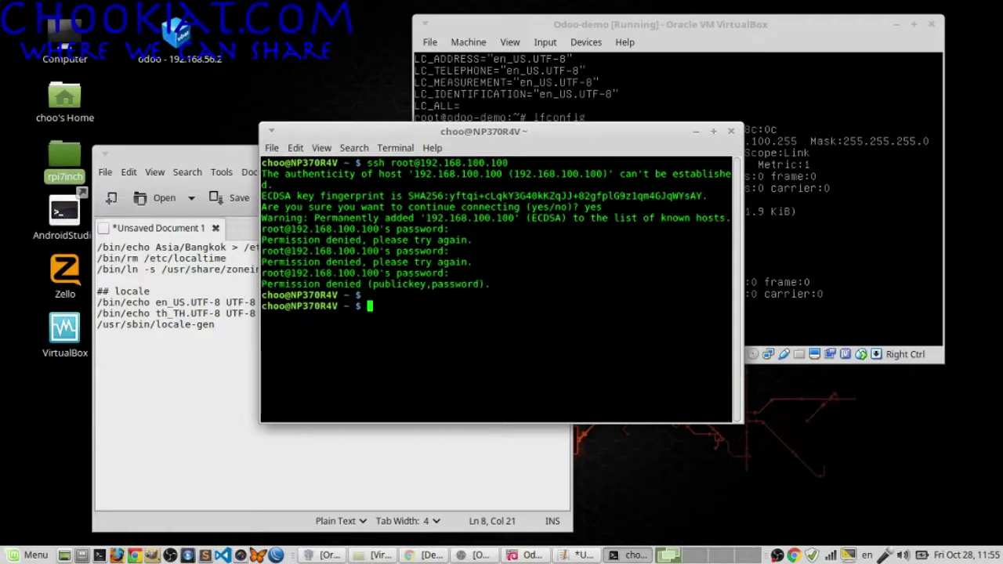
# - Reconnect to 192.168.100.100 over SSH as the regular user and enter the password
pyautogui.press('Up')
pyautogui.press('Left')
pyautogui.press('Left')
pyautogui.press('Left')
pyautogui.press('Left')
pyautogui.press('Left')
pyautogui.press('Left')
pyautogui.press('Left')
pyautogui.press('Left')
pyautogui.press('Left')
pyautogui.press('Left')
pyautogui.press('Left')
pyautogui.press('Left')
pyautogui.press('Left')
pyautogui.press('Left')
pyautogui.press('Left')
pyautogui.press('Left')
pyautogui.press('BackSpace')
pyautogui.press('BackSpace')
pyautogui.press('BackSpace')
pyautogui.press('BackSpace')
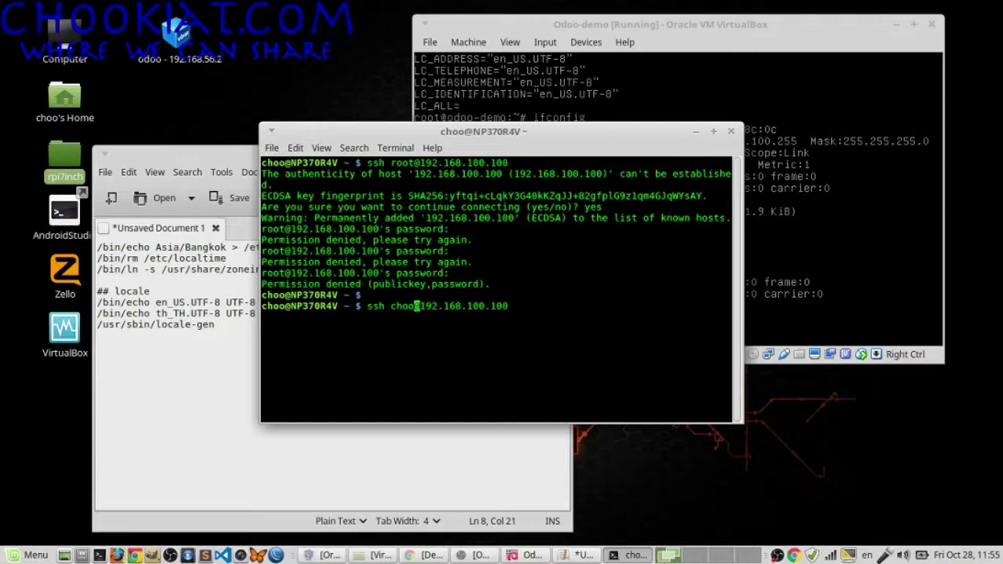
pyautogui.press('Return')
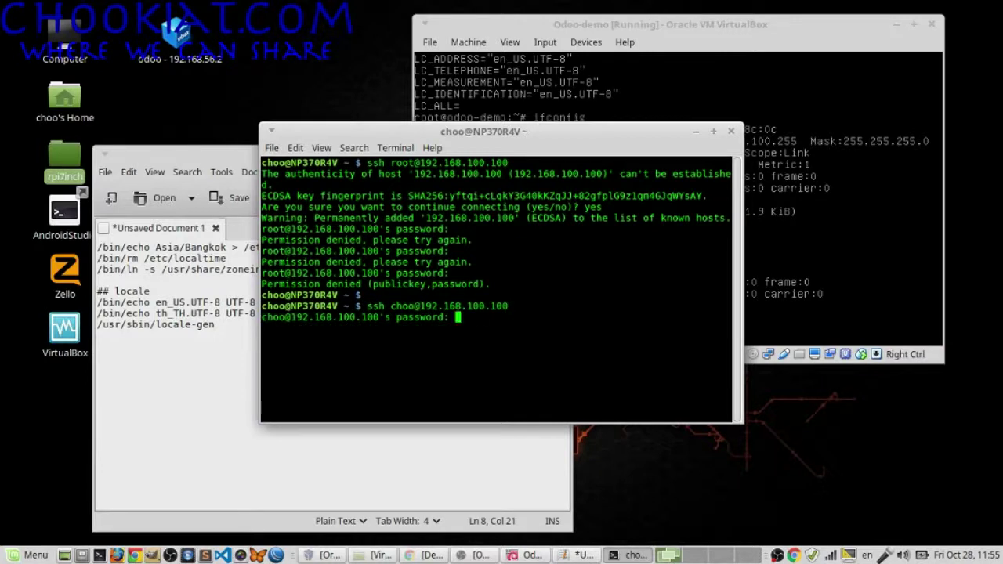
pyautogui.press('Return')
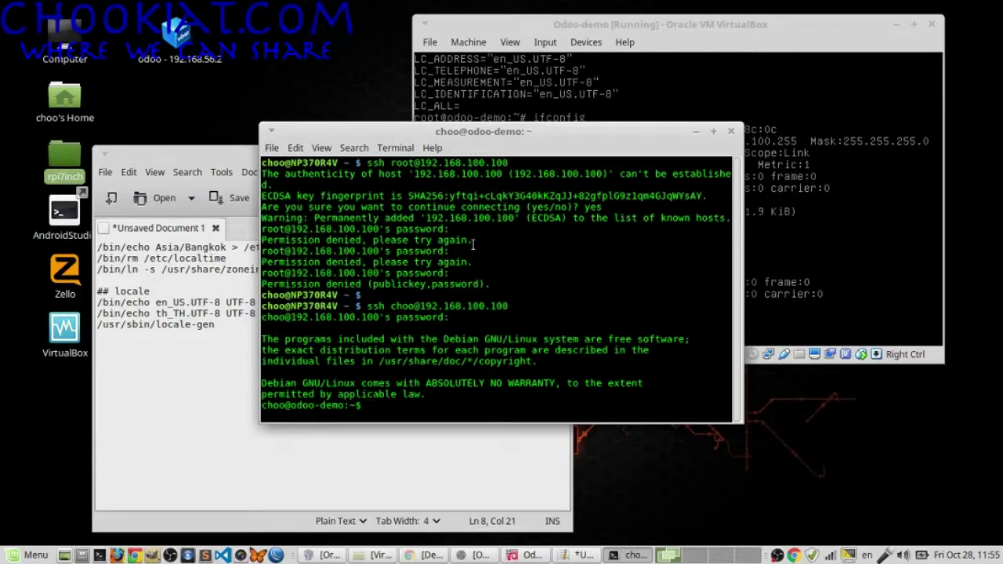
# - Switch to root with su, then exit both shells and minimize the terminal
pyautogui.moveTo(505, 142); pyautogui.dragTo(492, 94)
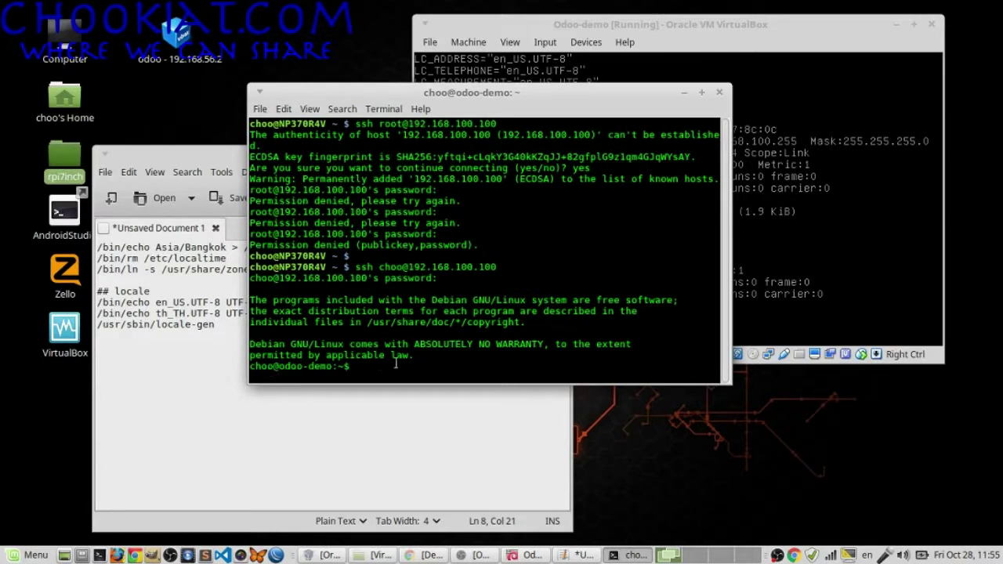
pyautogui.write('su')
pyautogui.press('Return')
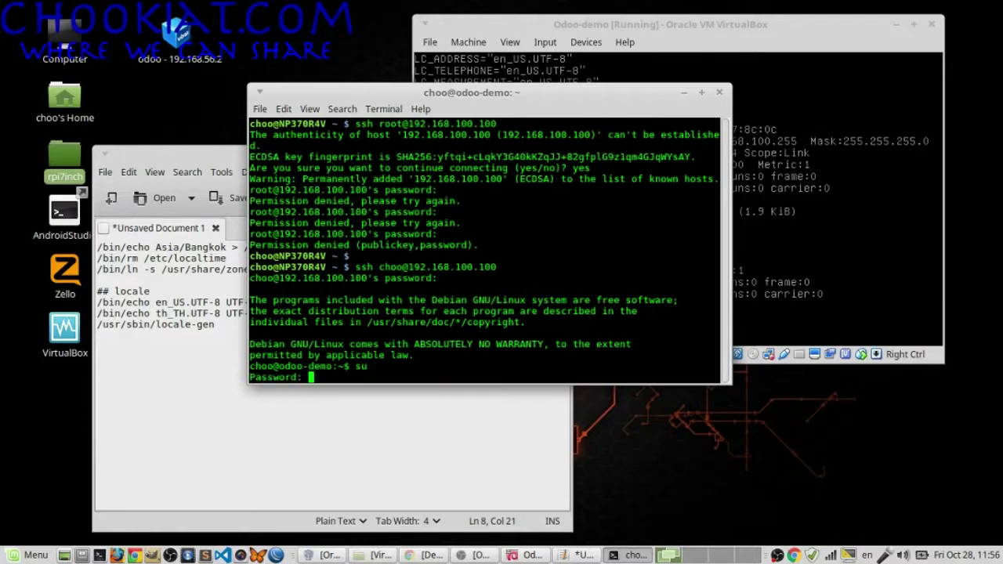
pyautogui.press('Return')
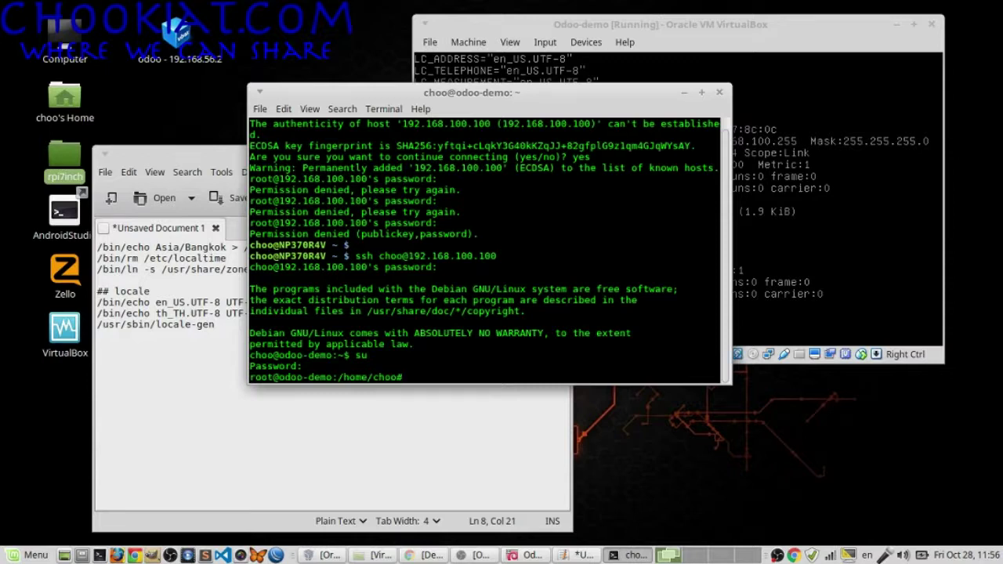
pyautogui.write('exit')
pyautogui.press('Return')
pyautogui.write('exit')
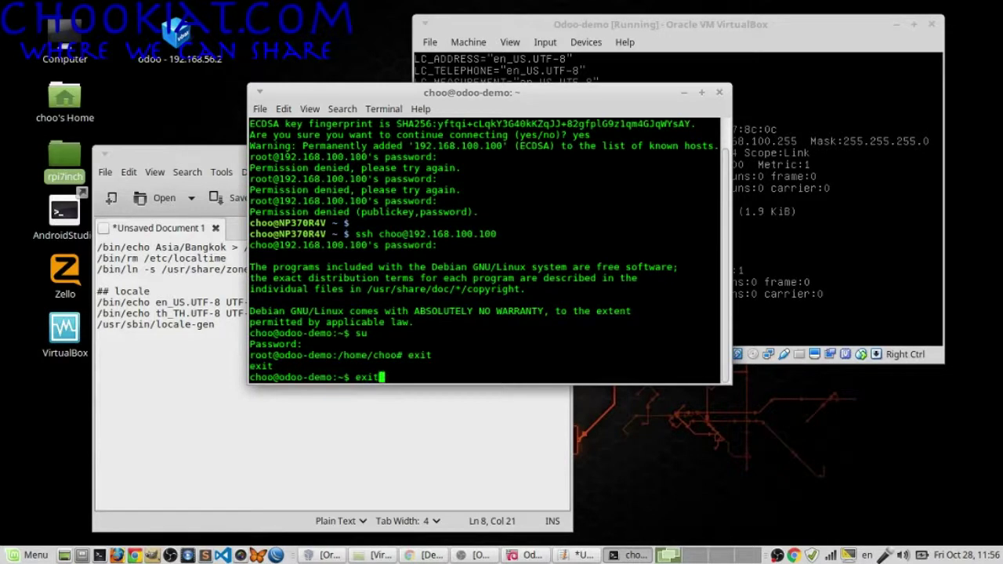
pyautogui.press('Return')
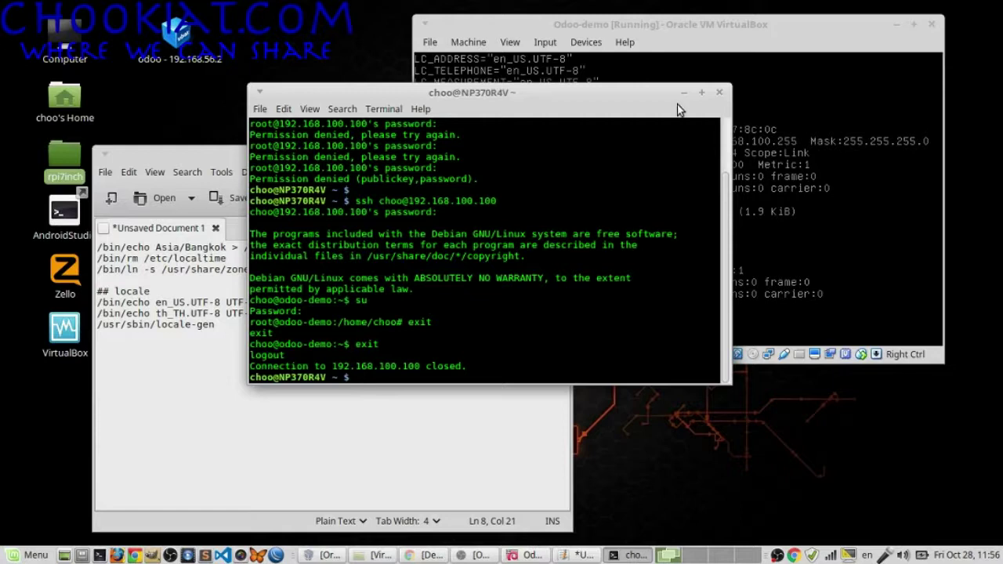
pyautogui.click(684, 93)
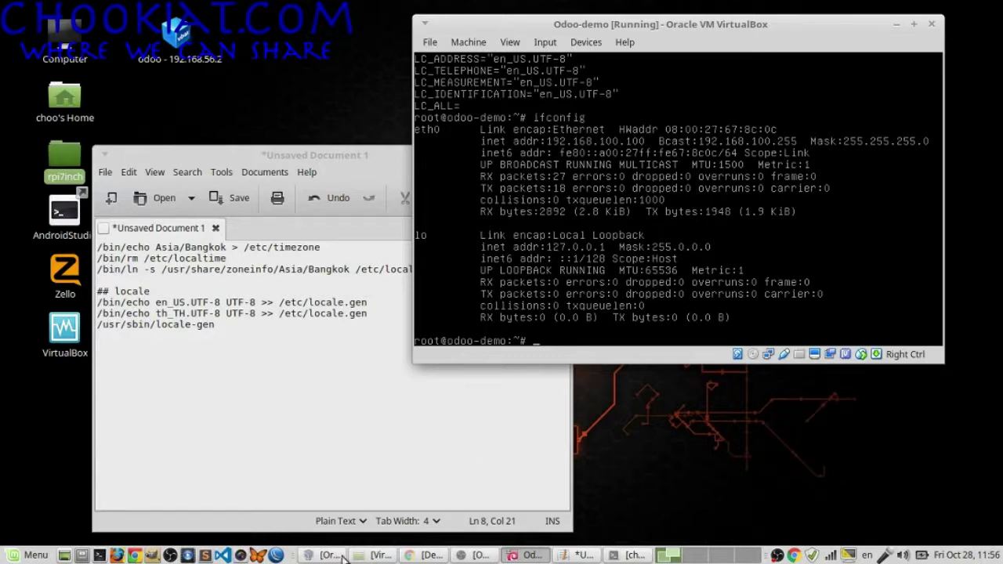
# - Reconnect to the VM over SSH with the recalled command and become root with su
pyautogui.click(631, 555)
pyautogui.moveTo(550, 97); pyautogui.dragTo(778, 172)
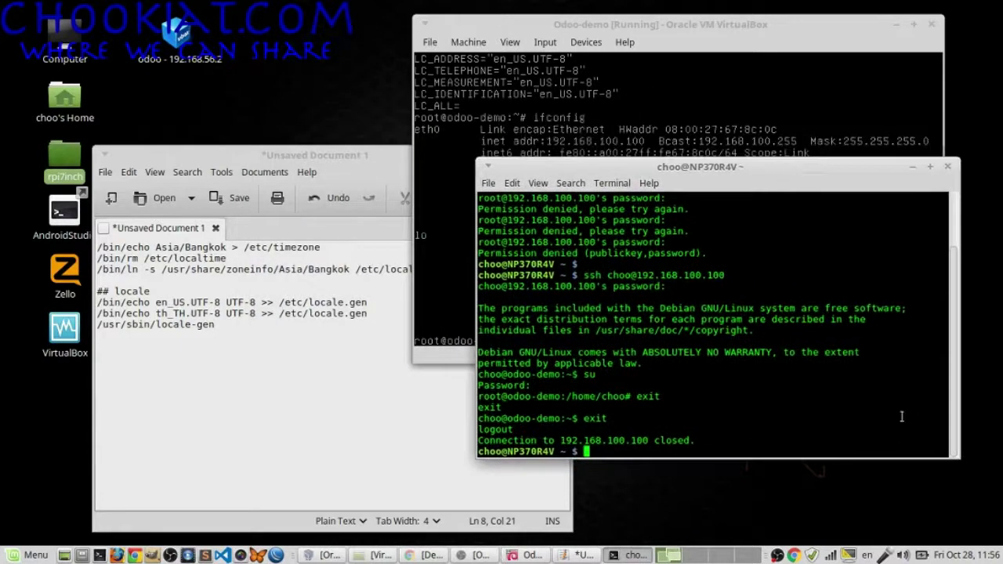
pyautogui.press('Up')
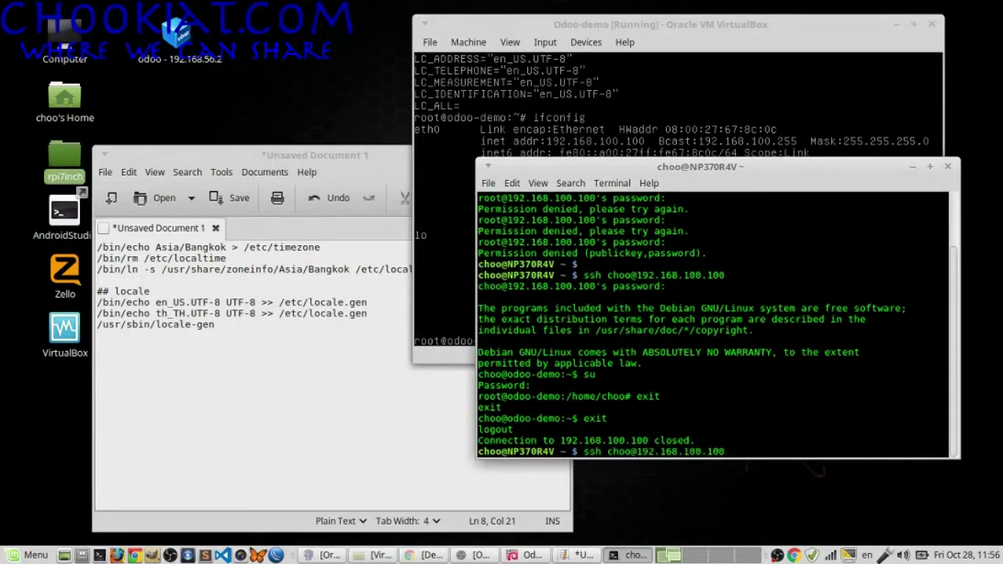
pyautogui.press('Return')
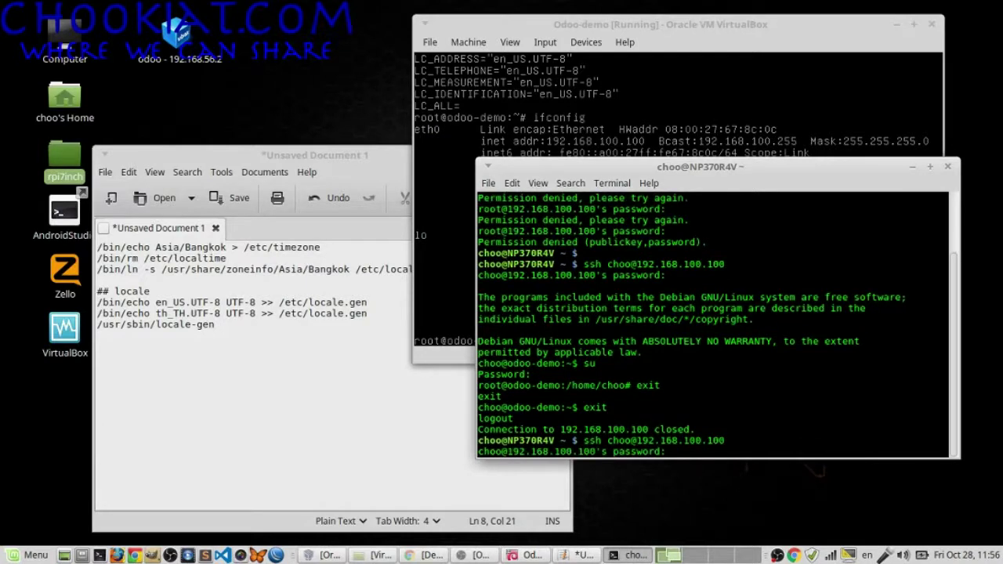
pyautogui.press('Return')
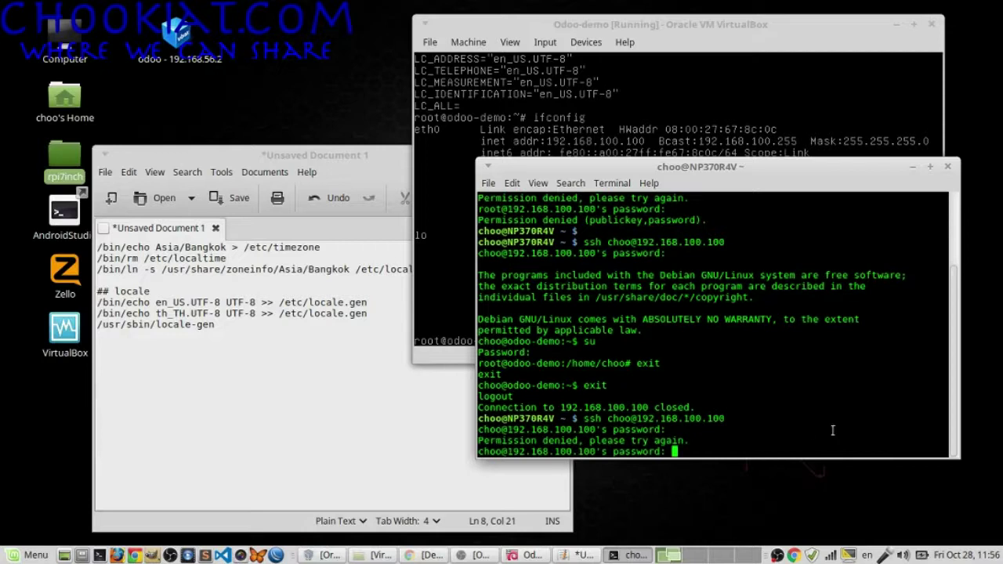
pyautogui.press('Return')
pyautogui.write('su')
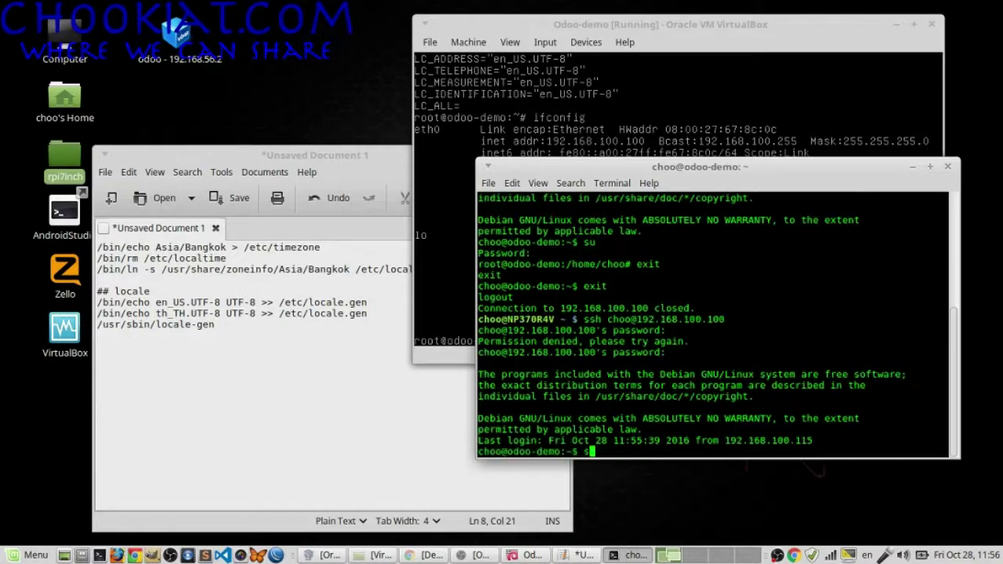
pyautogui.press('Return')
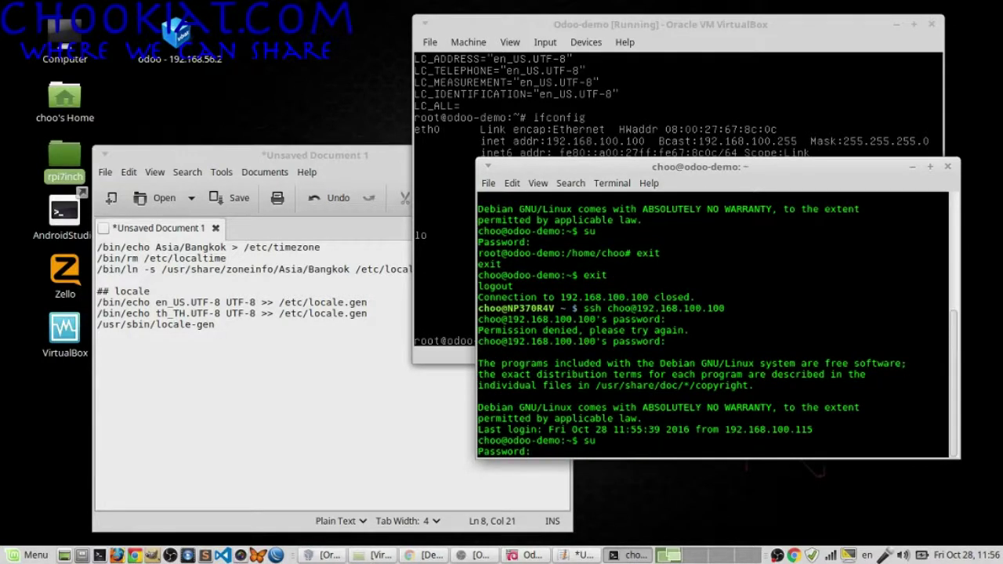
pyautogui.press('Return')
# - Clear the screen, go home, and run whoami, uname -a and ifconfig
pyautogui.write('clear')
pyautogui.press('Return')
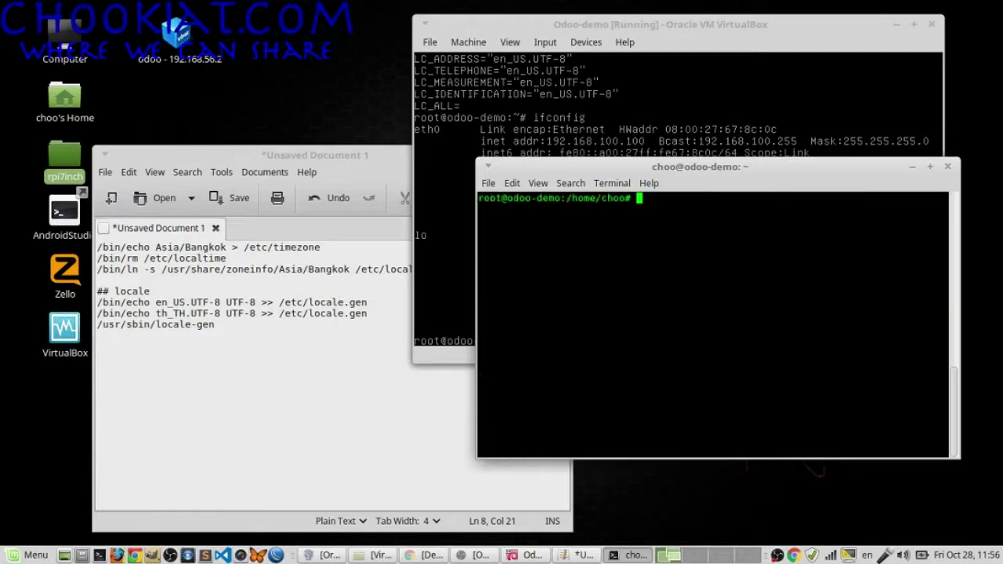
pyautogui.write('pwd')
pyautogui.press('BackSpace')
pyautogui.press('BackSpace')
pyautogui.press('BackSpace')
pyautogui.write('cd')
pyautogui.press('Return')
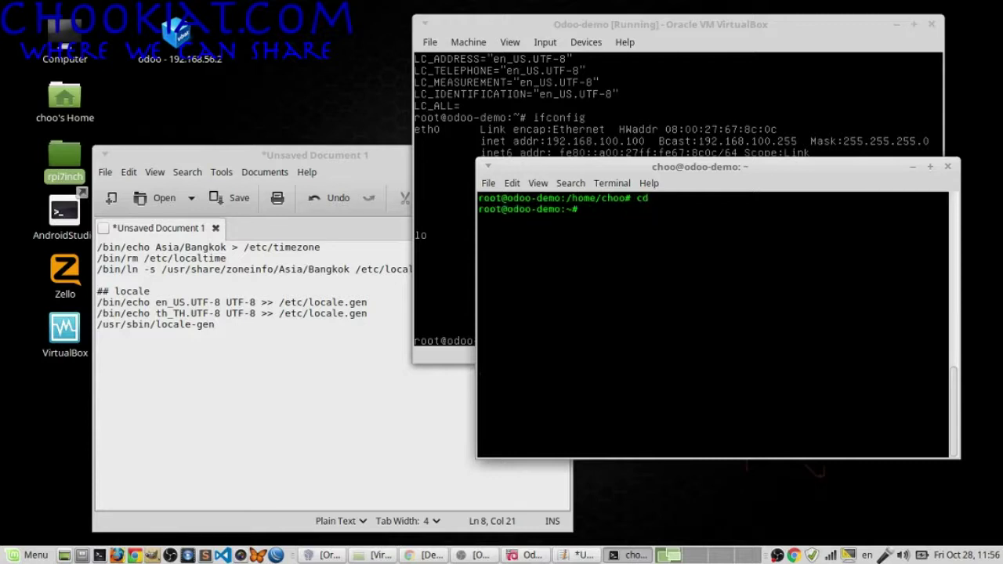
pyautogui.write('whoami')
pyautogui.press('Return')
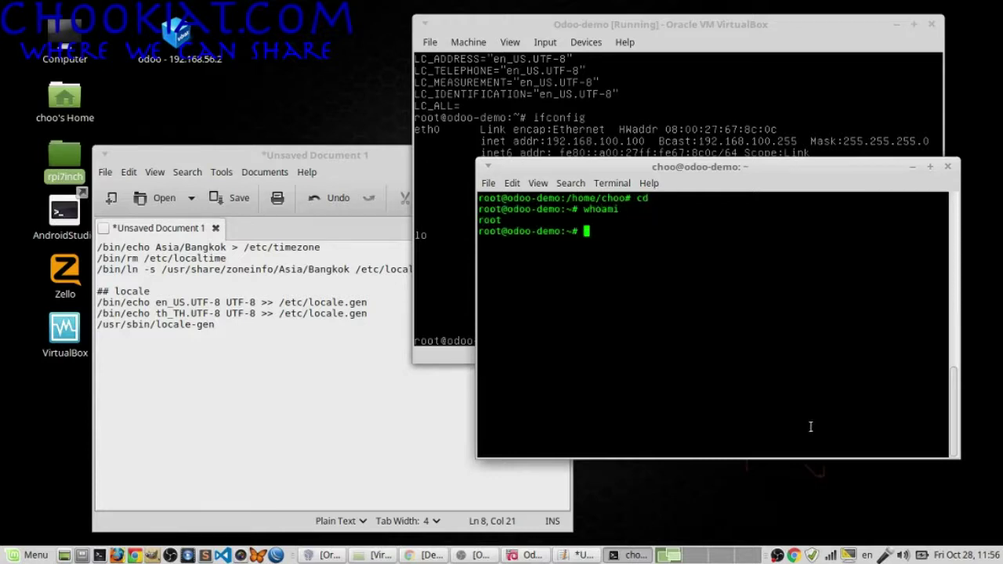
pyautogui.write('uname -a')
pyautogui.press('Return')
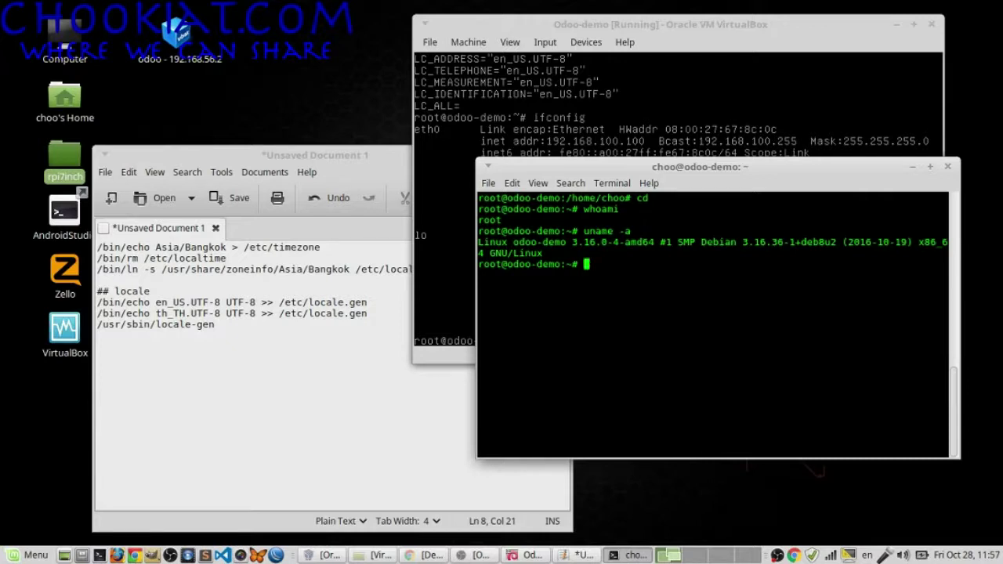
pyautogui.write('ifconfig')
pyautogui.press('Return')
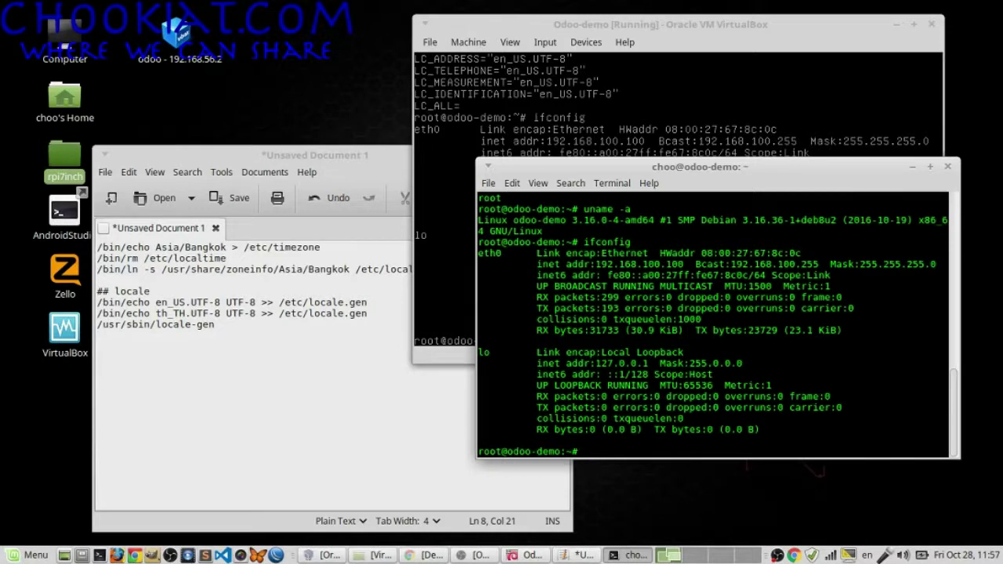
# - Change into /etc/network after correcting the misspelled path
pyautogui.write('cd /etc/net')
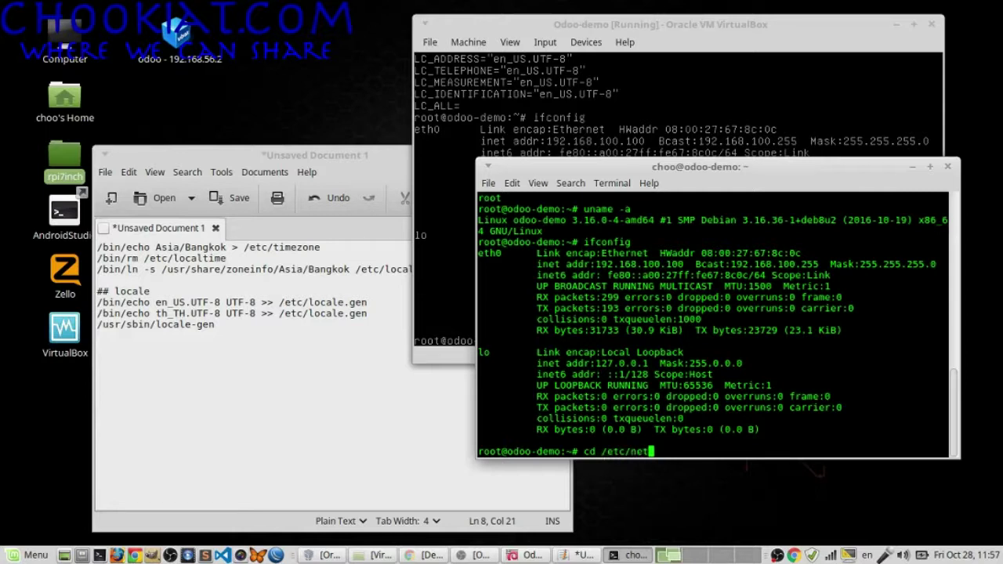
pyautogui.write('wort/inf')
pyautogui.write('erface')
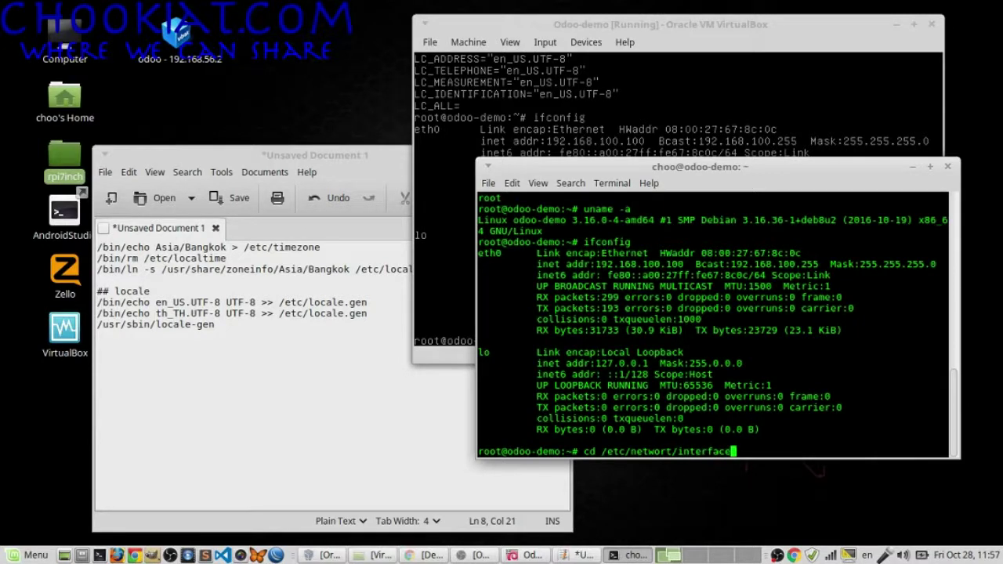
pyautogui.press('Return')
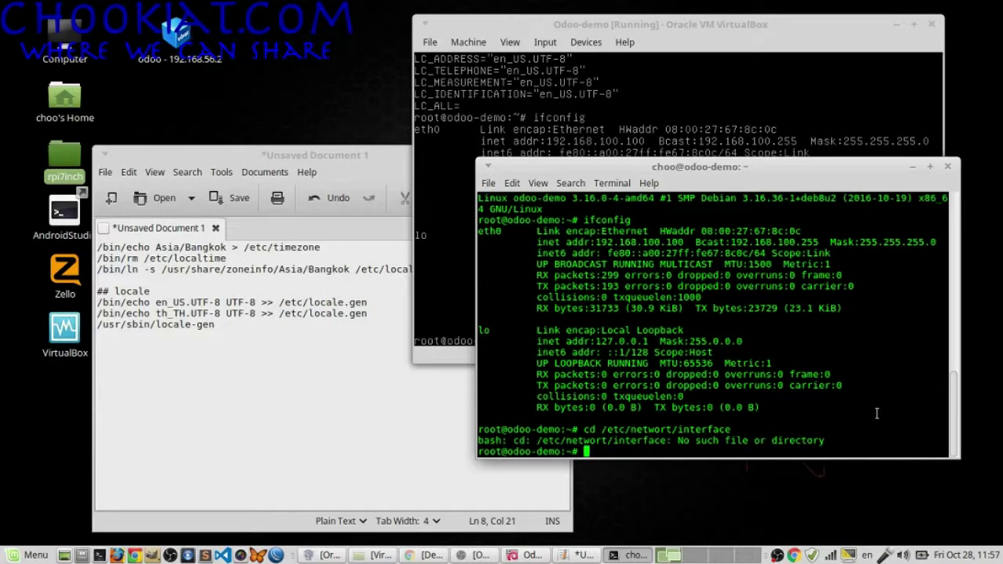
pyautogui.press('Up')
pyautogui.press('Left')
pyautogui.press('Left')
pyautogui.press('Left')
pyautogui.press('Left')
pyautogui.press('Left')
pyautogui.press('Left')
pyautogui.press('Left')
pyautogui.press('Left')
pyautogui.press('Left')
pyautogui.press('Left')
pyautogui.press('Left')
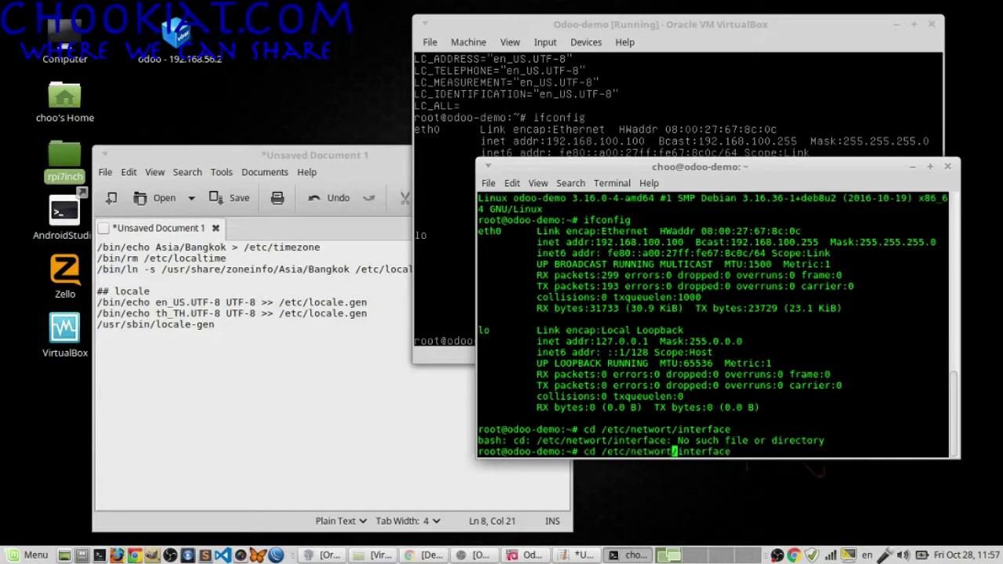
pyautogui.write('k')
pyautogui.press('Return')
pyautogui.press('Up')
pyautogui.write('s')
pyautogui.press('Return')
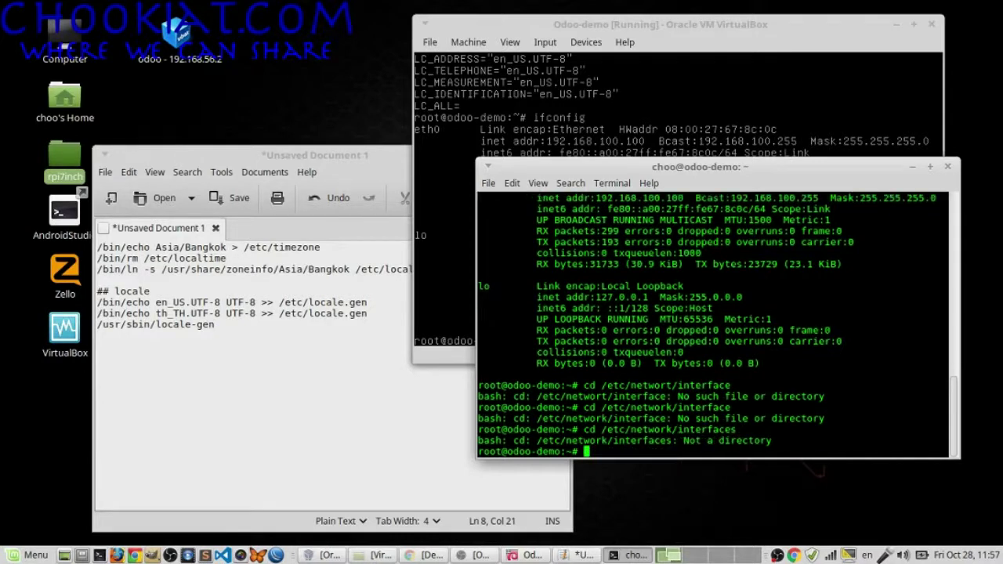
pyautogui.press('Up')
pyautogui.press('BackSpace')
pyautogui.press('BackSpace')
pyautogui.press('BackSpace')
pyautogui.press('BackSpace')
pyautogui.press('BackSpace')
pyautogui.press('BackSpace')
pyautogui.press('BackSpace')
pyautogui.press('BackSpace')
pyautogui.press('BackSpace')
pyautogui.press('BackSpace')
pyautogui.press('BackSpace')
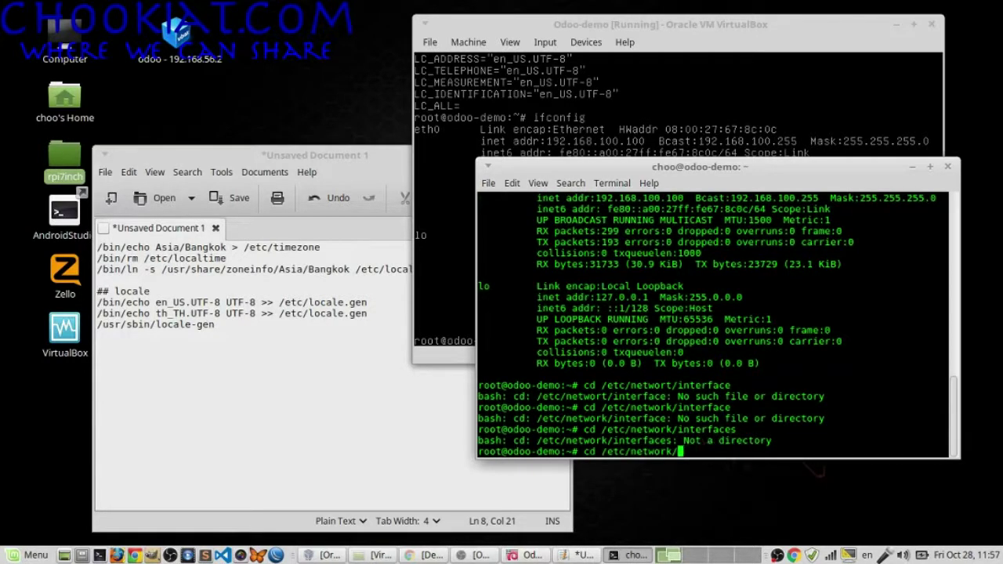
pyautogui.press('Return')
# - List /etc/network with ls -lh and open the interfaces file in vi
pyautogui.write('ls -lh')
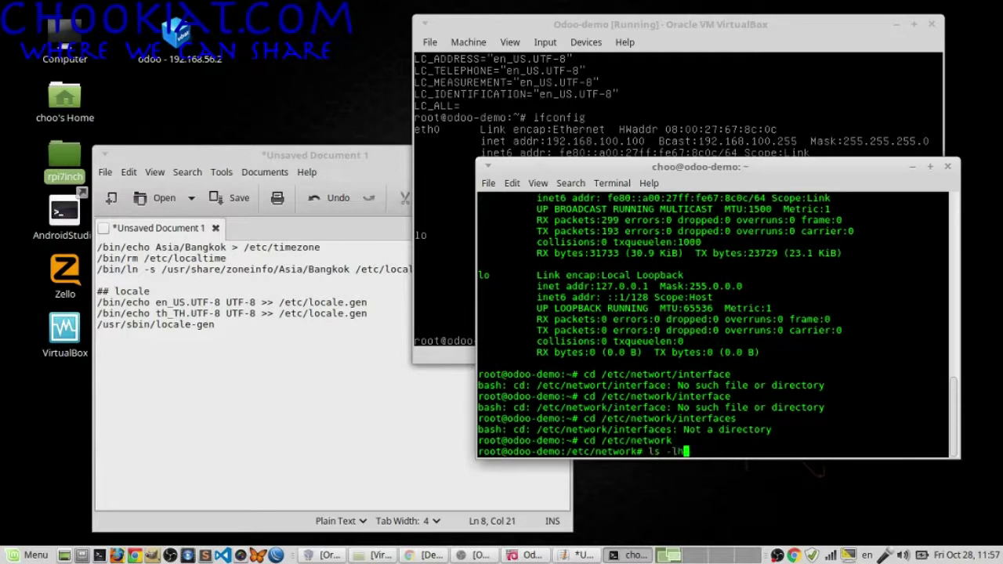
pyautogui.press('Return')
pyautogui.write('vi interfaces')
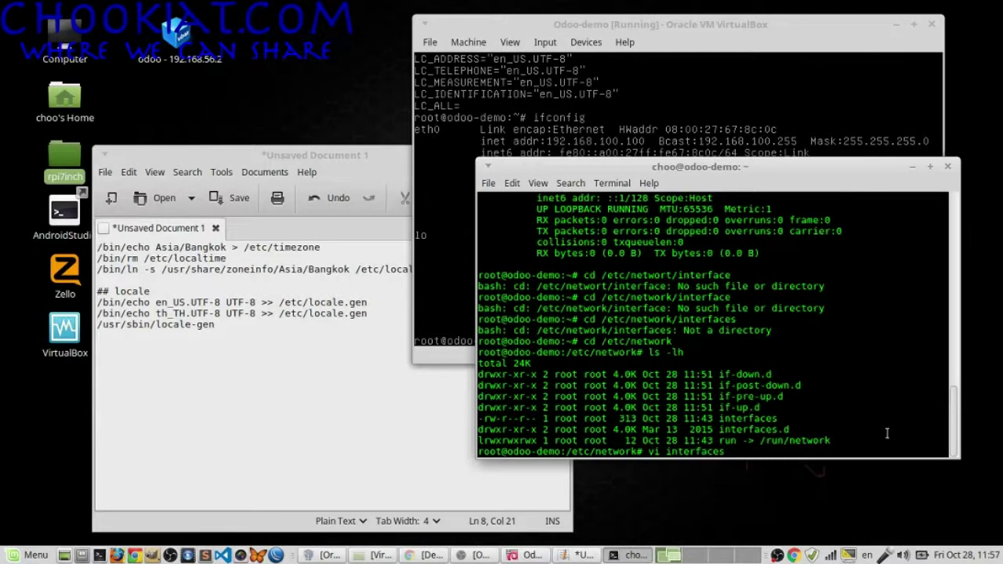
pyautogui.press('Return')
# - Add 'auto eth1' and 'allow-hotplug eth1' lines below the eth0 entry
pyautogui.press('Down')
pyautogui.press('Down')
pyautogui.press('Down')
pyautogui.press('Down')
pyautogui.press('Down')
pyautogui.press('Down')
pyautogui.press('Down')
pyautogui.press('Down')
pyautogui.press('Down')
pyautogui.press('Down')
pyautogui.press('Down')
pyautogui.press('Right')
pyautogui.press('Right')
pyautogui.press('Right')
pyautogui.press('Right')
pyautogui.press('Right')
pyautogui.press('Right')
pyautogui.press('Right')
pyautogui.press('Right')
pyautogui.press('Right')
pyautogui.press('Right')
pyautogui.press('Right')
pyautogui.press('Right')
pyautogui.press('Right')
pyautogui.press('Right')
pyautogui.press('Right')
pyautogui.press('Right')
pyautogui.press('Right')
pyautogui.press('Right')
pyautogui.press('Right')
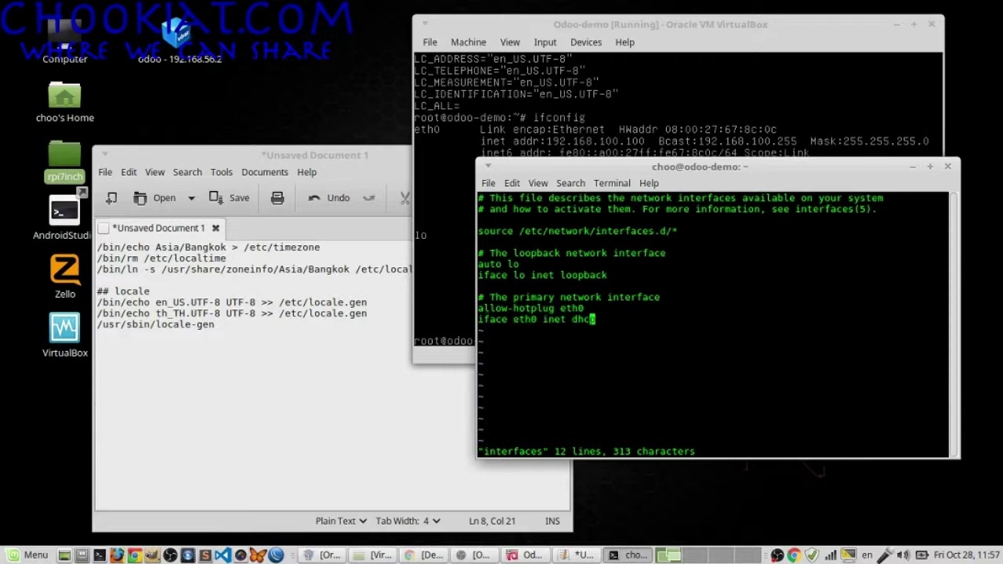
pyautogui.press('o')
pyautogui.press('Return')
pyautogui.write('auto eth1')
pyautogui.press('Return')
pyautogui.write('allow-')
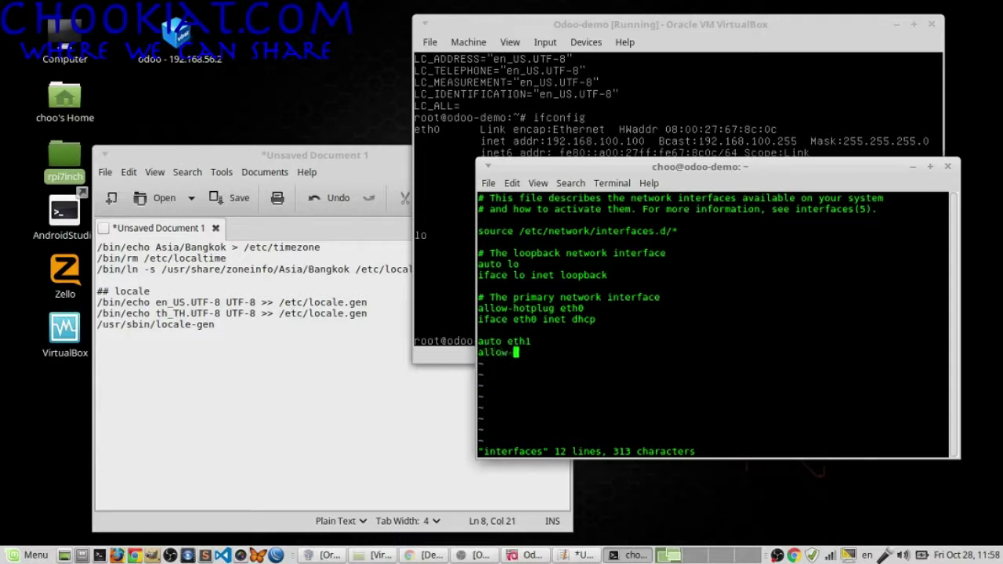
pyautogui.write('hotplug eth1')
pyautogui.press('Return')
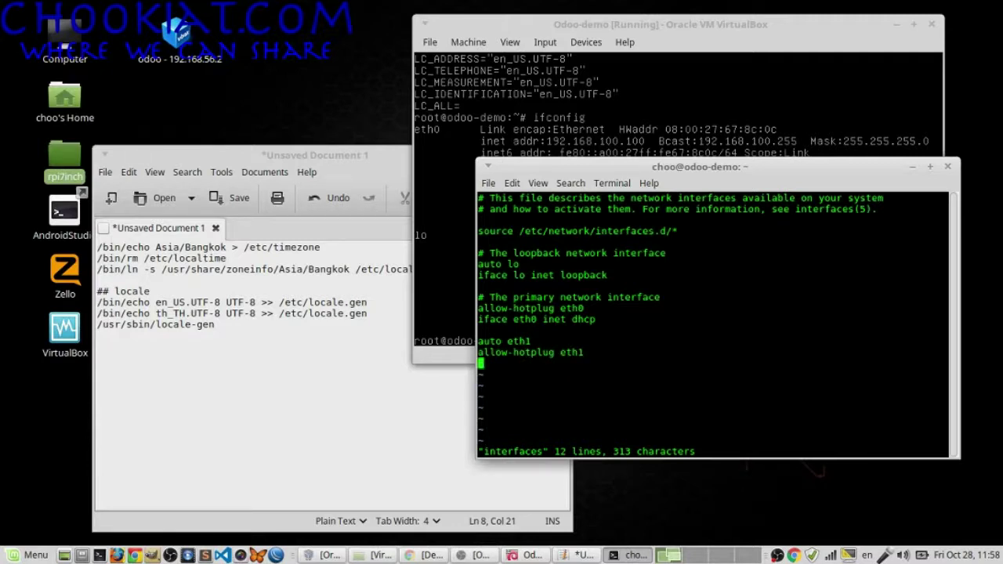
# - Define eth1 as static with address 192.168.56.3 and net-mask 255.255.255.0, then save with :wq
pyautogui.write('iface eth1 inet st')
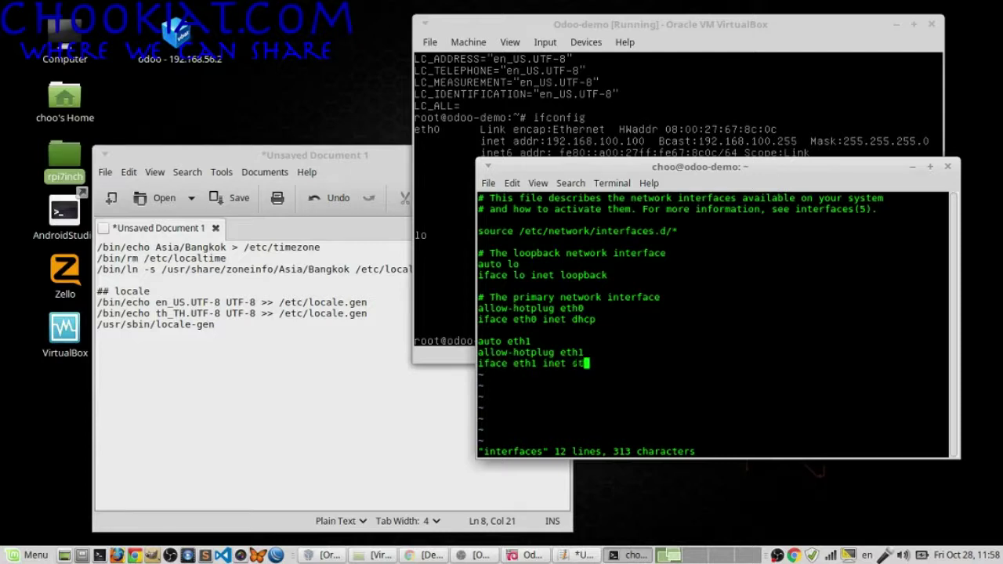
pyautogui.write('atic')
pyautogui.press('Return')
pyautogui.press('Tab')
pyautogui.press('BackSpace')
pyautogui.write('address')
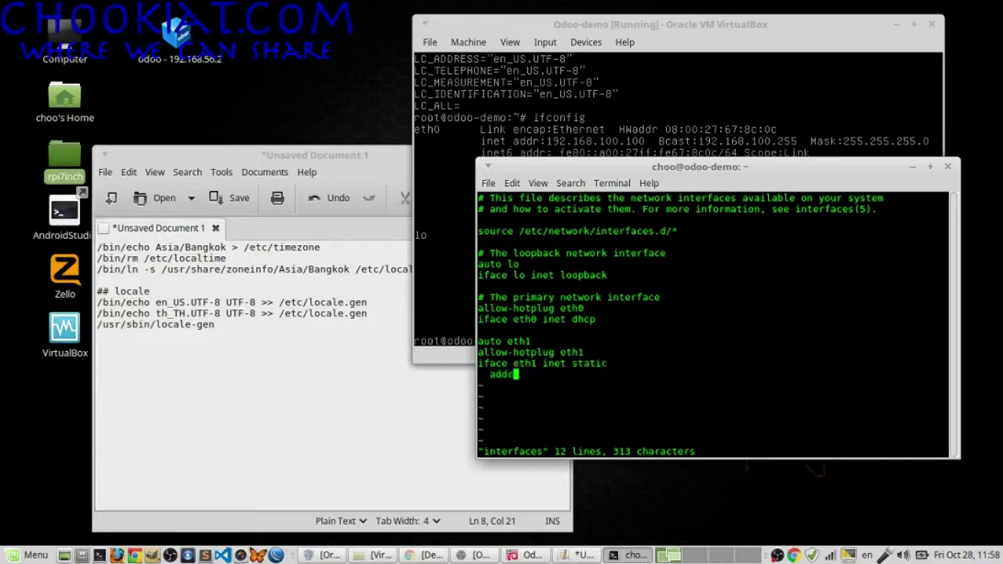
pyautogui.write(' 192.168')
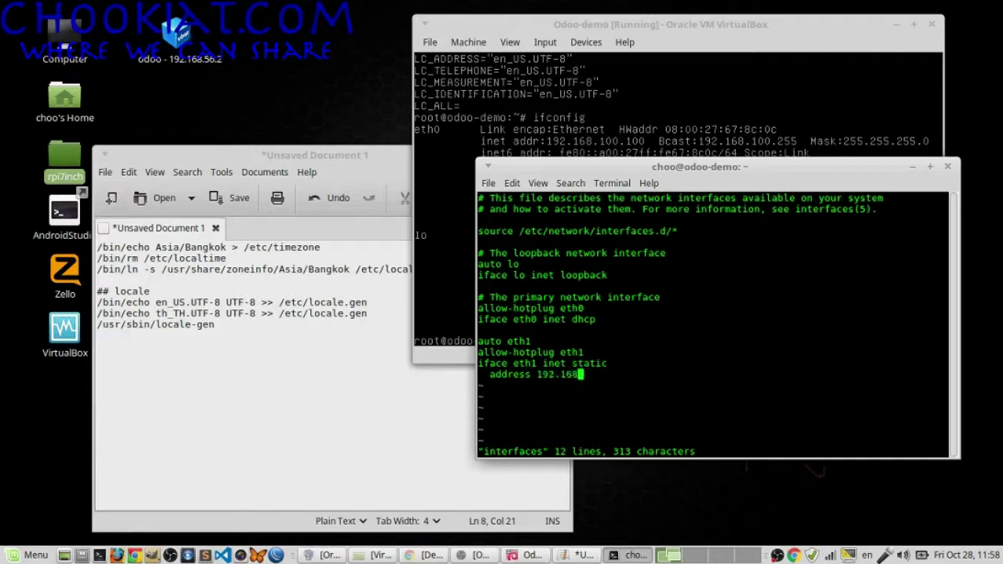
pyautogui.write('.56.3')
pyautogui.press('Return')
pyautogui.write('net-')
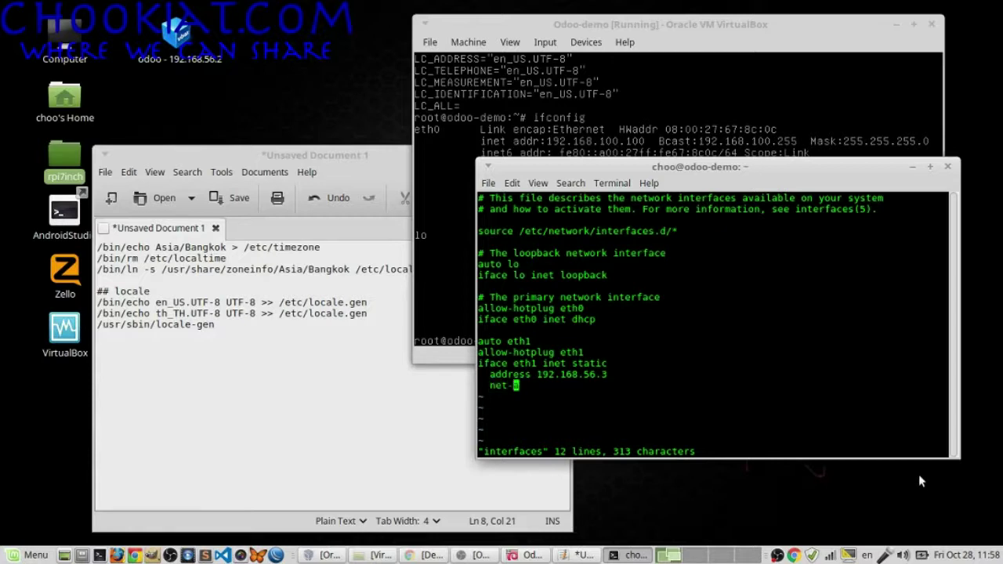
pyautogui.write('mask 255.255.255.0')
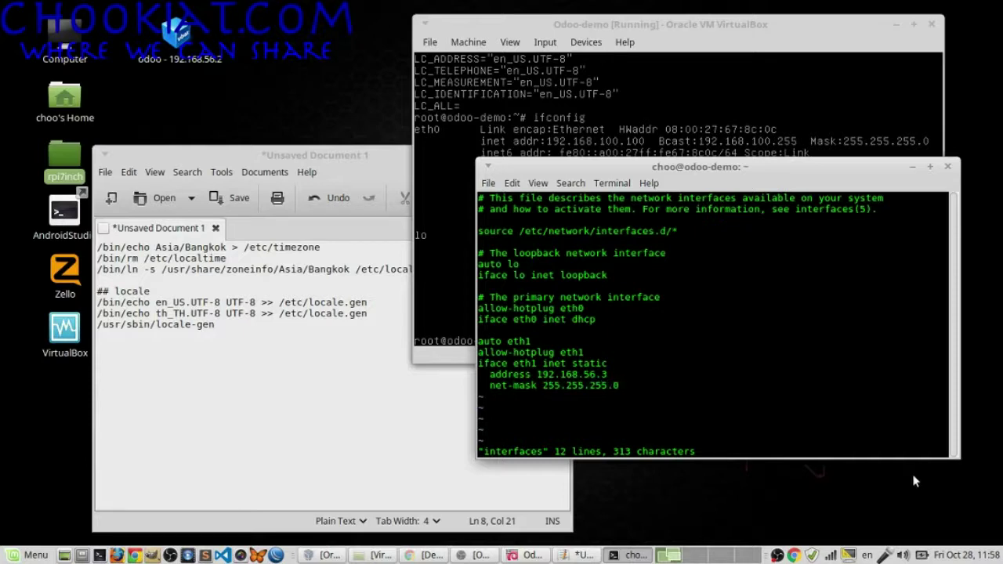
pyautogui.press('Return')
pyautogui.press('Escape')
pyautogui.write(':wq')
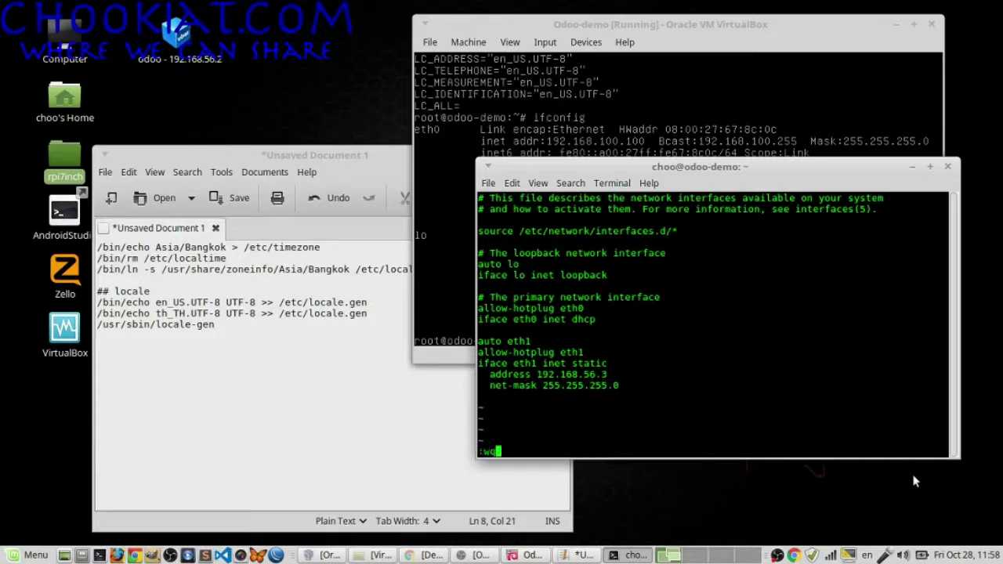
pyautogui.press('Return')
# - Enter the 'service network restart' command at the prompt
pyautogui.write('service network restart')
# - Run the network restart, consult man ifup, and bring eth1 up with ifup eth1
pyautogui.press('Return')
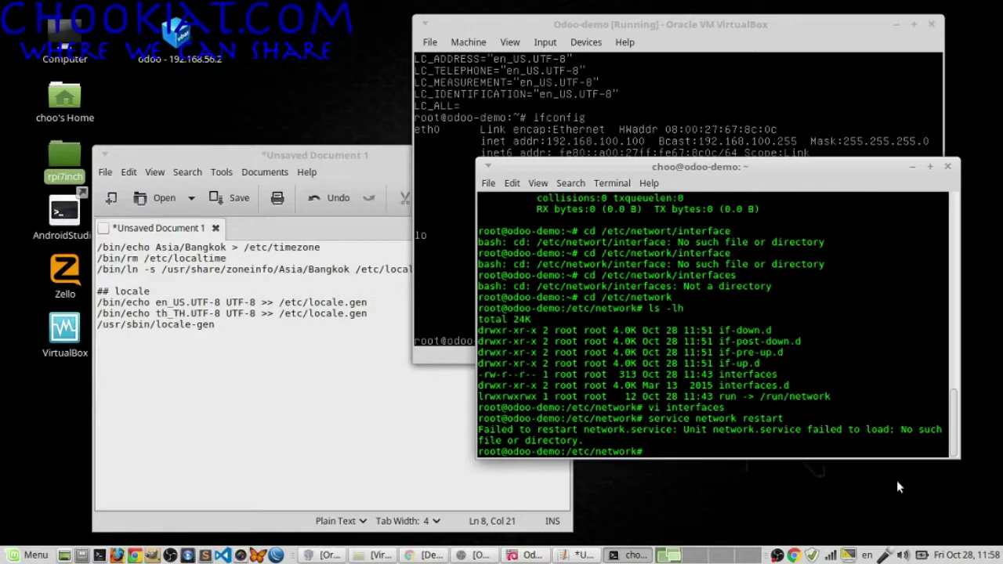
pyautogui.write('networ')
pyautogui.press('BackSpace')
pyautogui.press('BackSpace')
pyautogui.press('BackSpace')
pyautogui.press('BackSpace')
pyautogui.press('BackSpace')
pyautogui.press('BackSpace')
pyautogui.write('ifup')
pyautogui.press('BackSpace')
pyautogui.press('BackSpace')
pyautogui.press('BackSpace')
pyautogui.press('BackSpace')
pyautogui.write('man ifup')
pyautogui.press('Return')
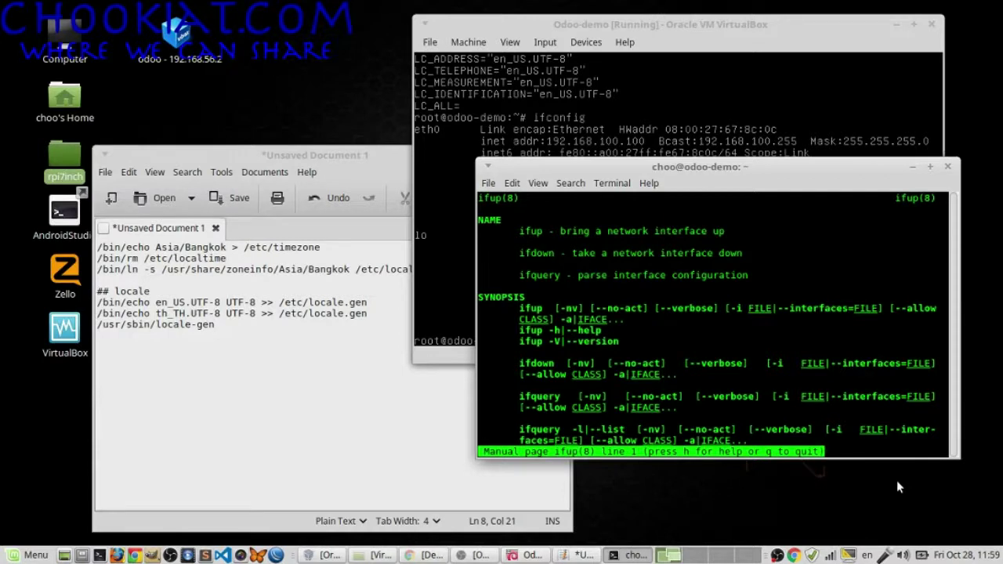
pyautogui.write('qifu')
pyautogui.write('p ')
pyautogui.write('eth1')
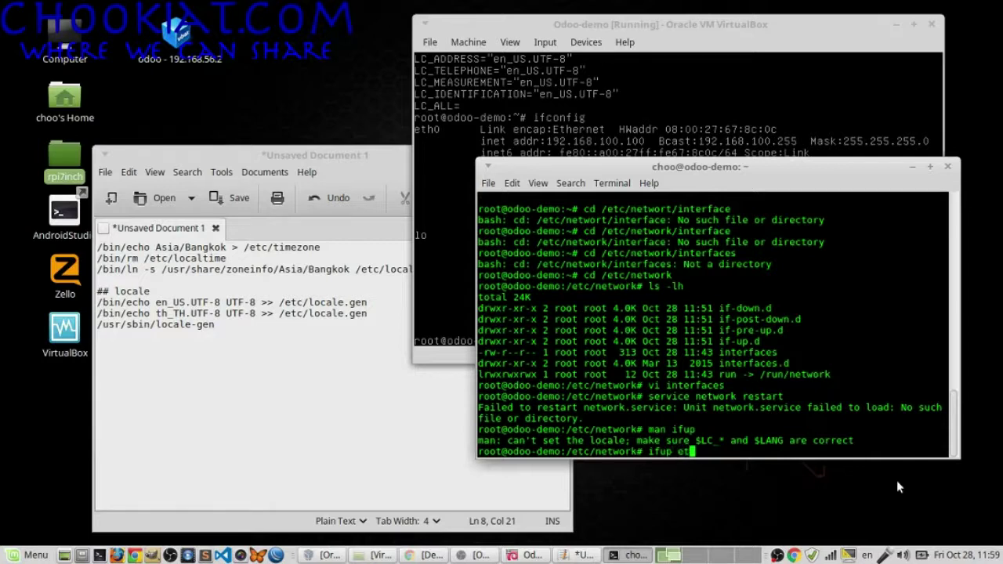
pyautogui.press('Return')
# - Check interfaces with ifconfig, ifconfig eth0 and ifconfig eth1, showing 192.168.56.3
pyautogui.write('ifconfig')
pyautogui.press('Return')
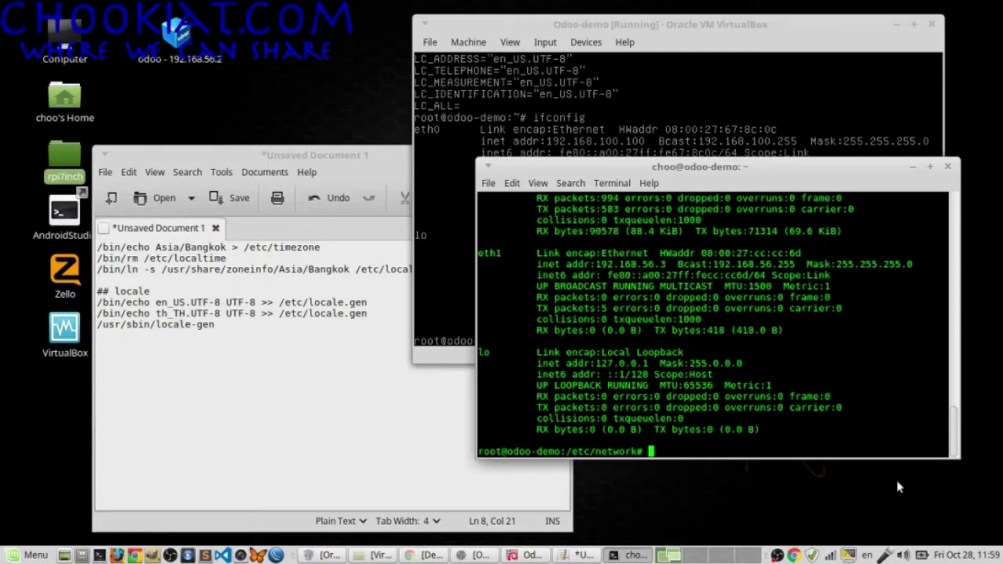
pyautogui.write('ifconfig eth0')
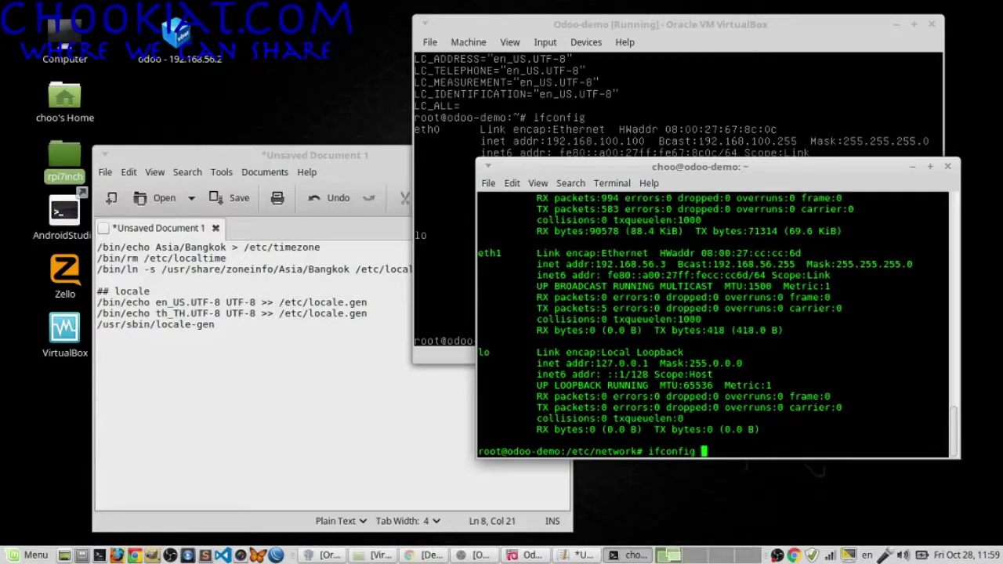
pyautogui.press('Return')
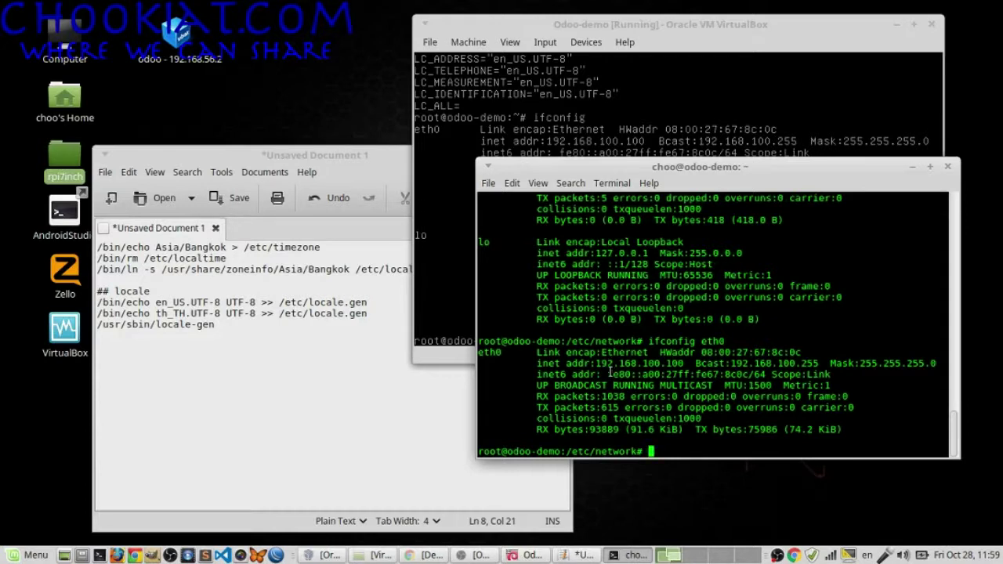
pyautogui.press('Up')
pyautogui.press('BackSpace')
pyautogui.write('1')
pyautogui.press('Return')
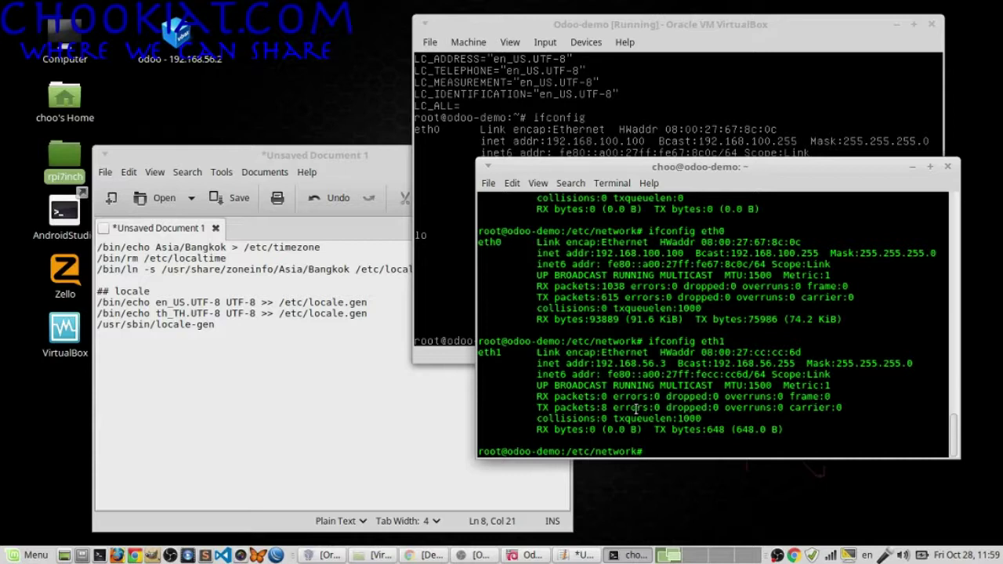
# - Ping the host at 192.168.56.1 and stop it to confirm 0% packet loss
pyautogui.write('ping 192.168.56.1')
pyautogui.press('Return')
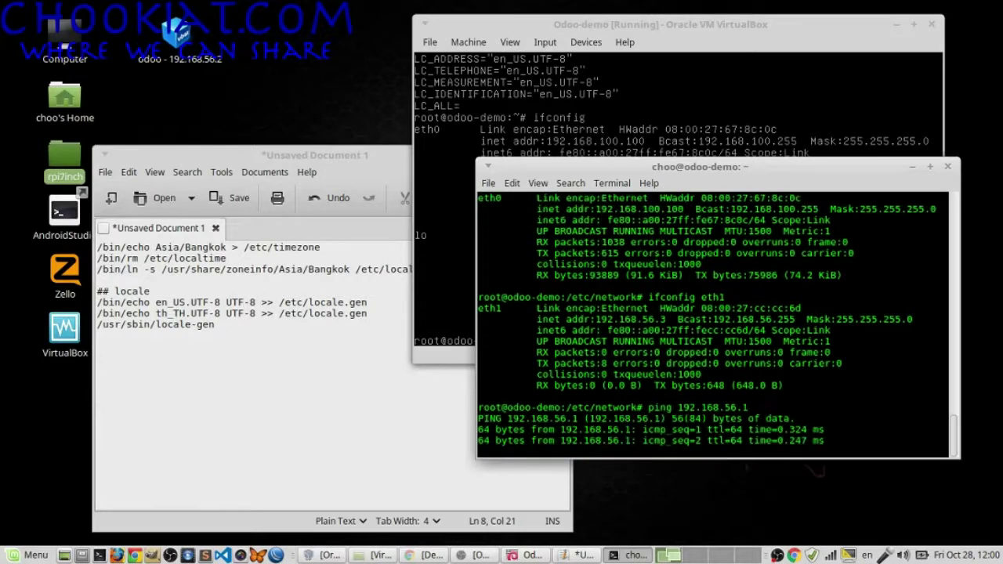
pyautogui.hotkey('ctrl', 'c')
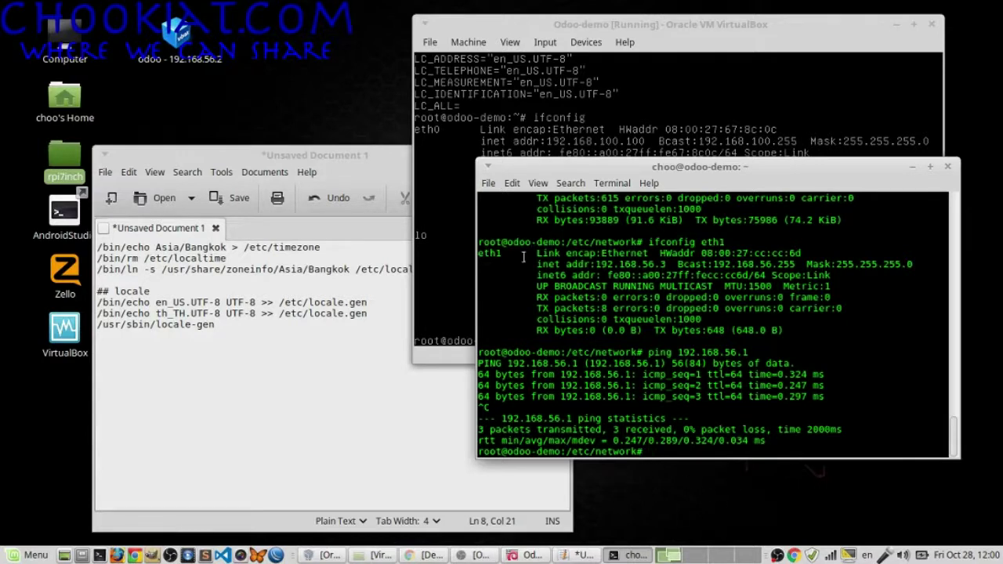
# - Run ifconfig vboxnet0 in a new host terminal to confirm its address is 192.168.56.1
pyautogui.click(99, 555)
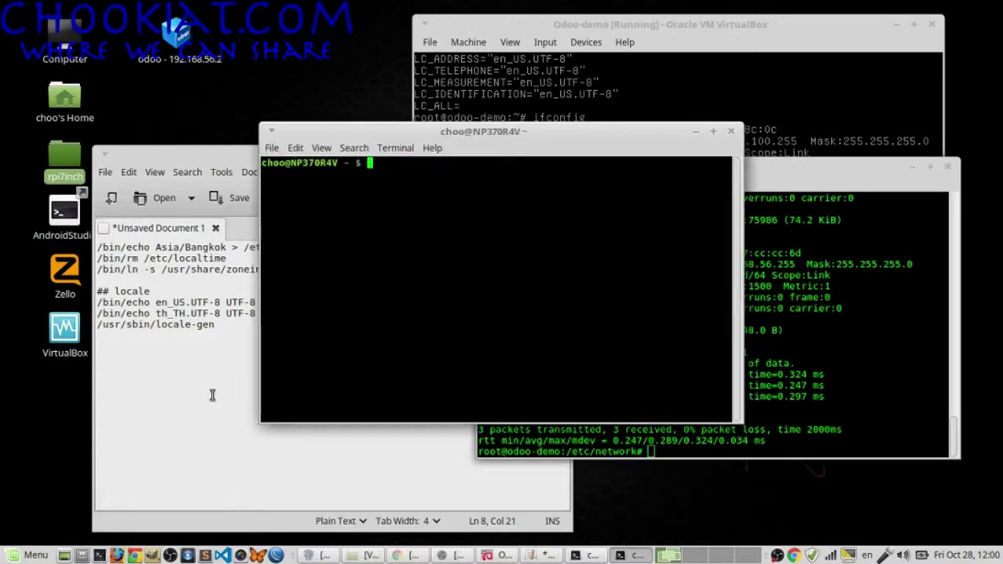
pyautogui.write('ifconfig')
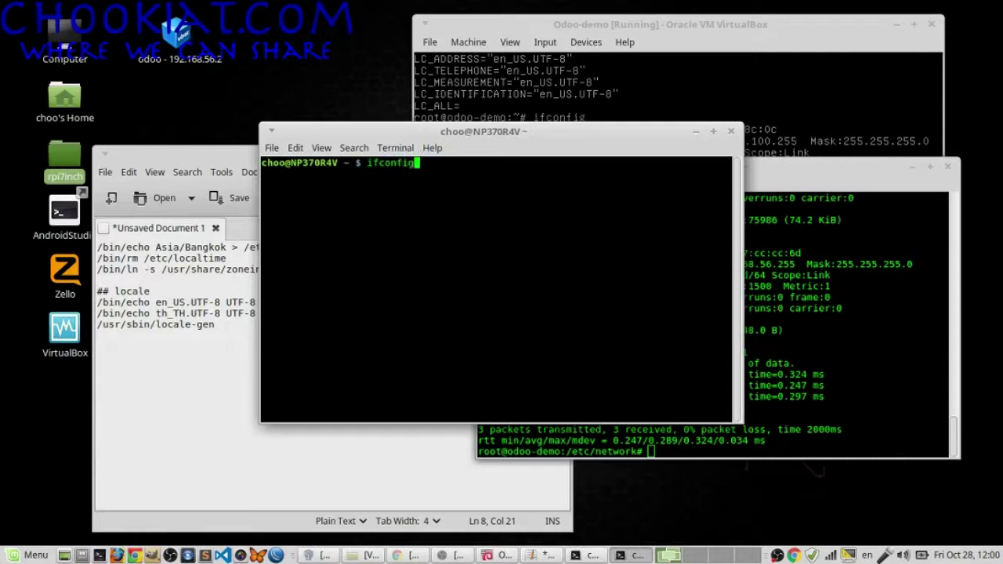
pyautogui.write(' vboxnet0')
pyautogui.press('Return')
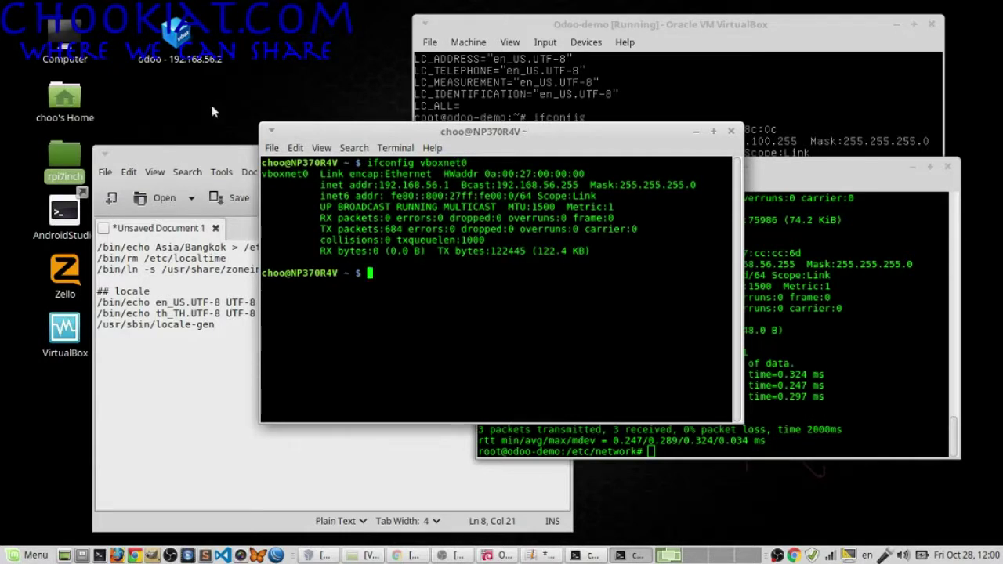
pyautogui.moveTo(490, 130); pyautogui.dragTo(289, 54)
pyautogui.moveTo(69, 192); pyautogui.dragTo(138, 192)
pyautogui.click(220, 201)
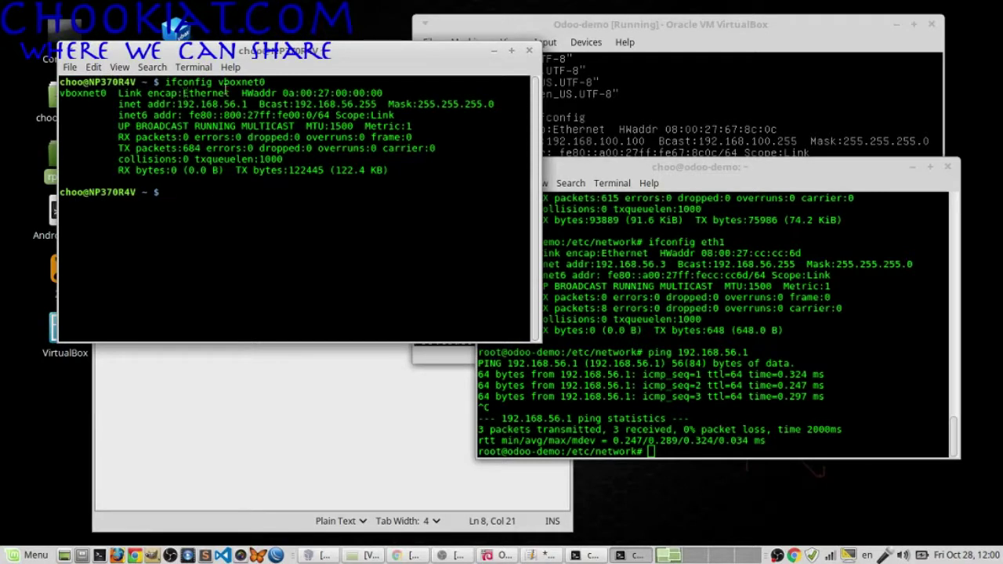
pyautogui.moveTo(259, 50); pyautogui.dragTo(269, 78)
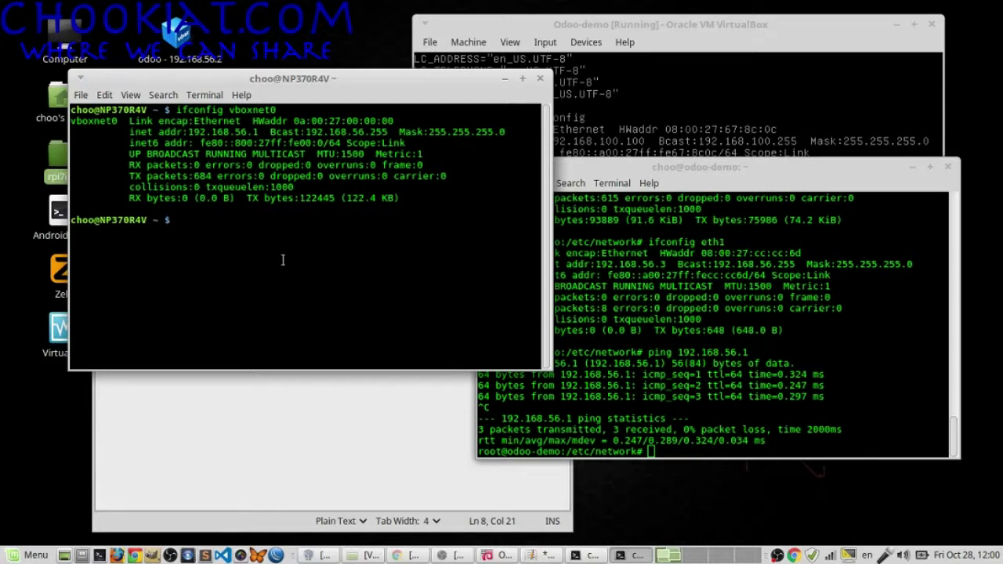
# - Ping the VM at 192.168.56.3 from the host and stop once it shows 0% packet loss
pyautogui.click(693, 167)
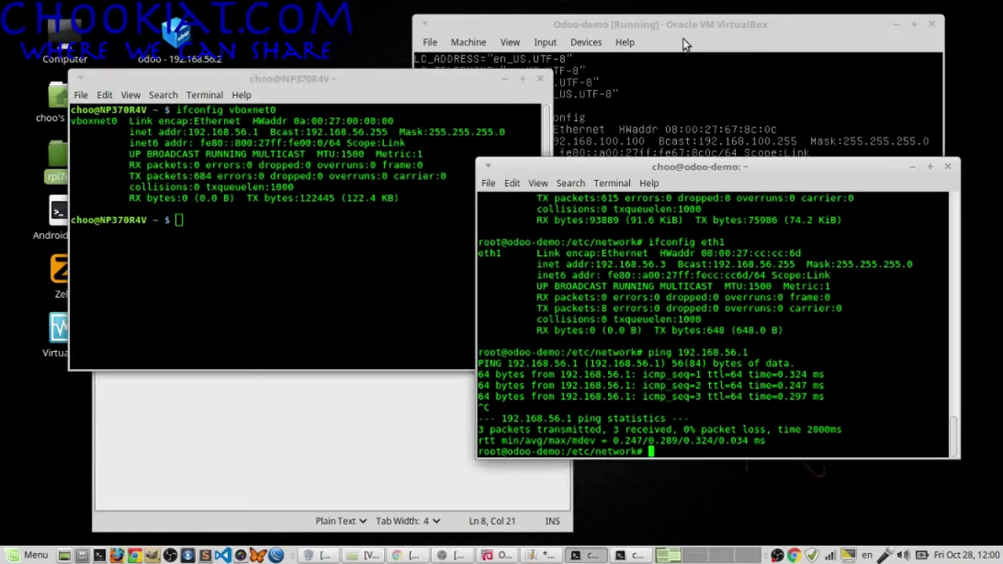
pyautogui.click(683, 44)
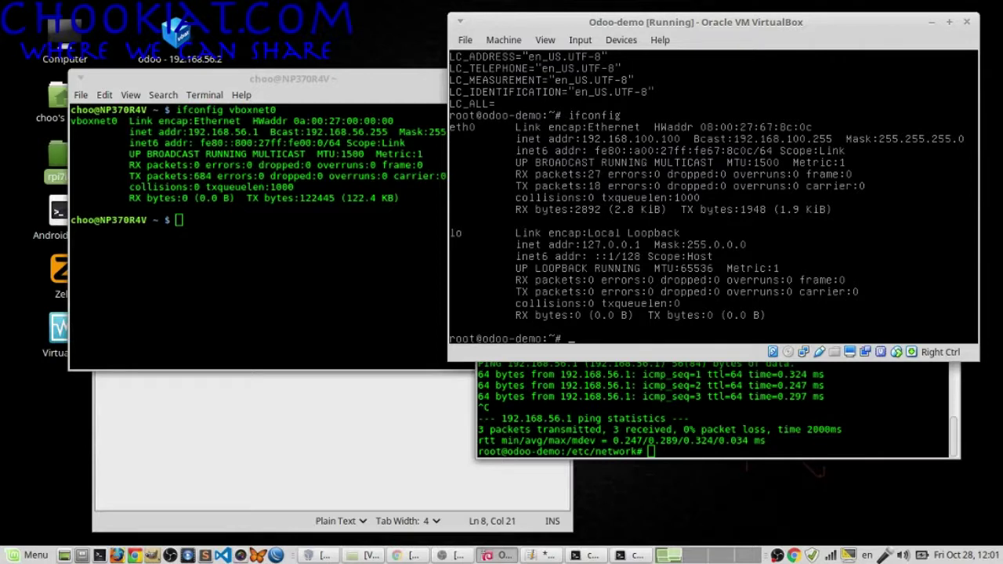
pyautogui.click(301, 280)
pyautogui.write('ping ')
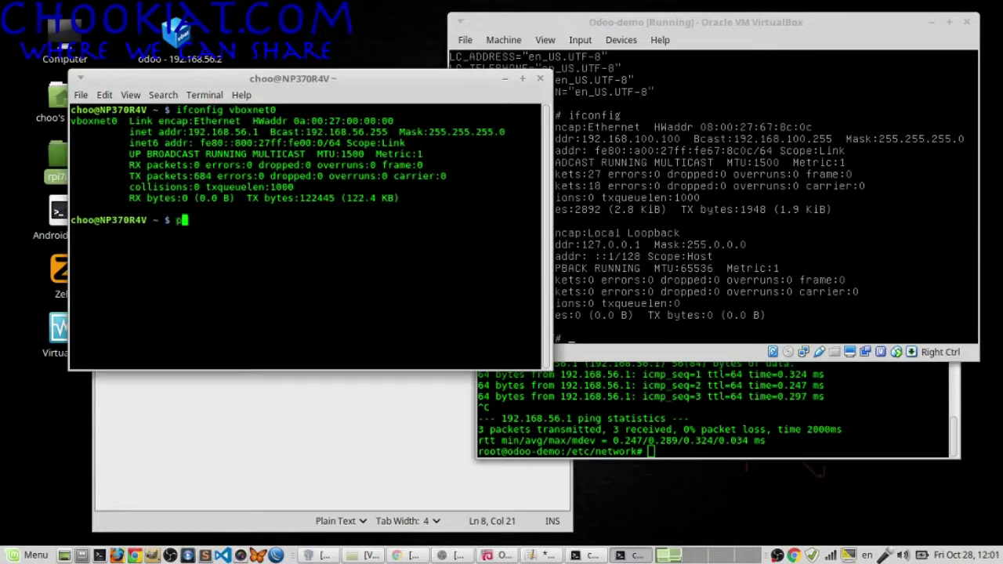
pyautogui.write('192.168.')
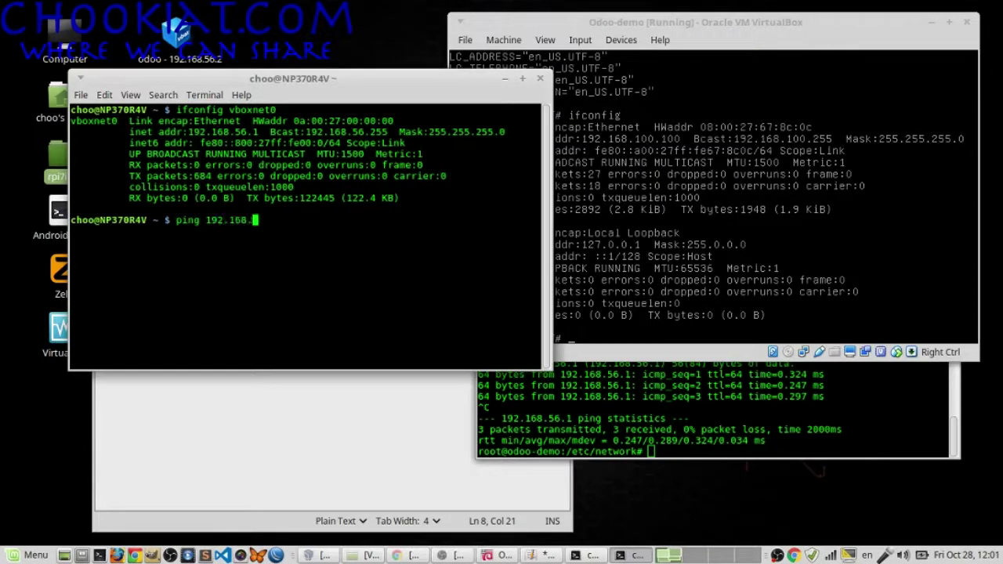
pyautogui.write('56.3')
pyautogui.press('Return')
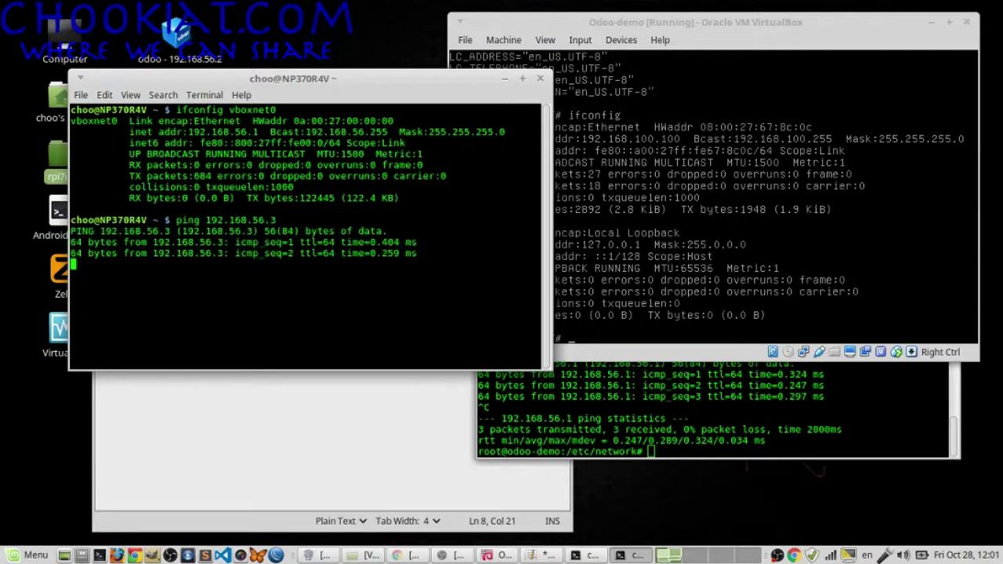
pyautogui.hotkey('ctrl', 'c')
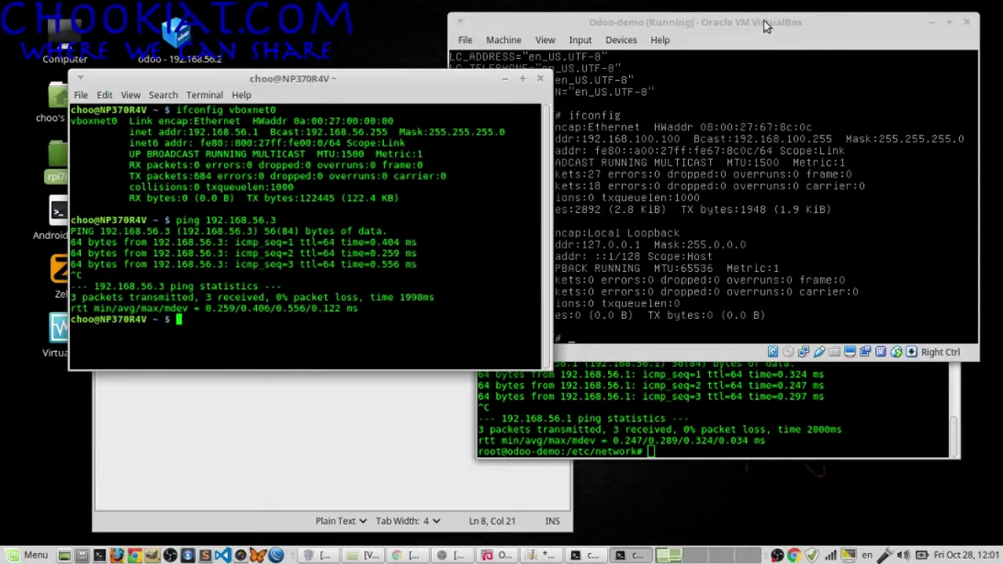
pyautogui.click(504, 79)
pyautogui.click(327, 417)
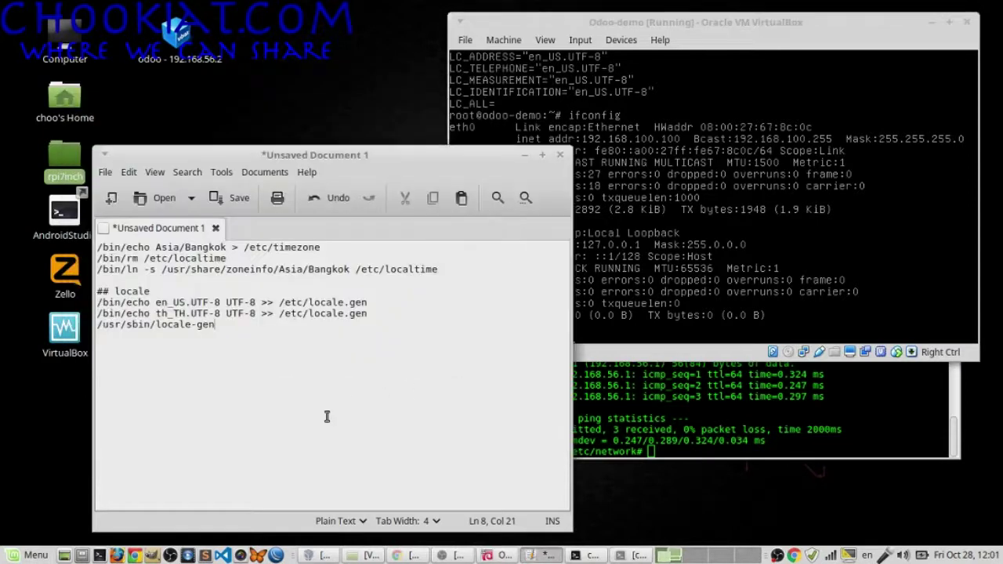
# - Log out of the VM console and return the VM terminal's root shell to home
pyautogui.click(525, 154)
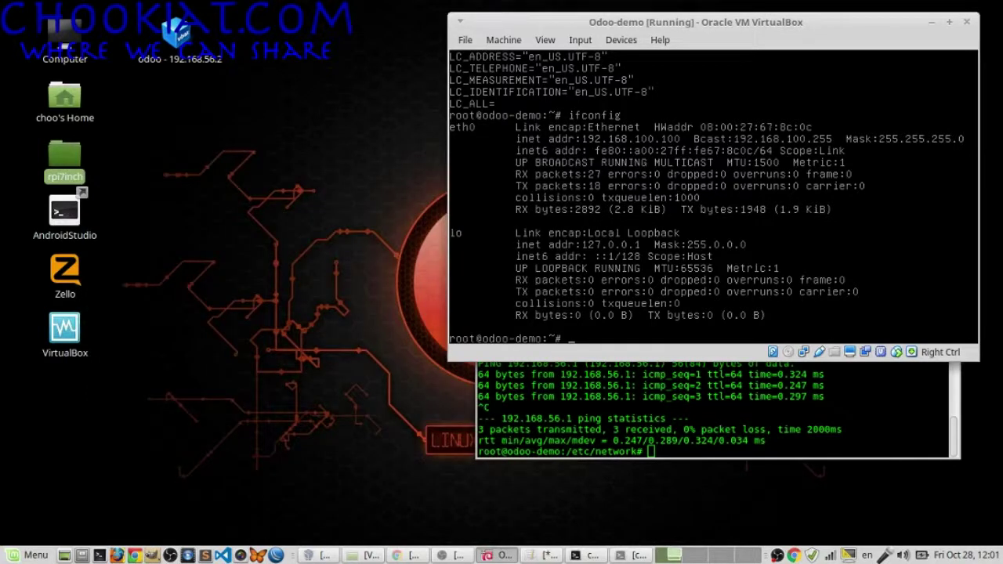
pyautogui.write('exit')
pyautogui.press('Return')
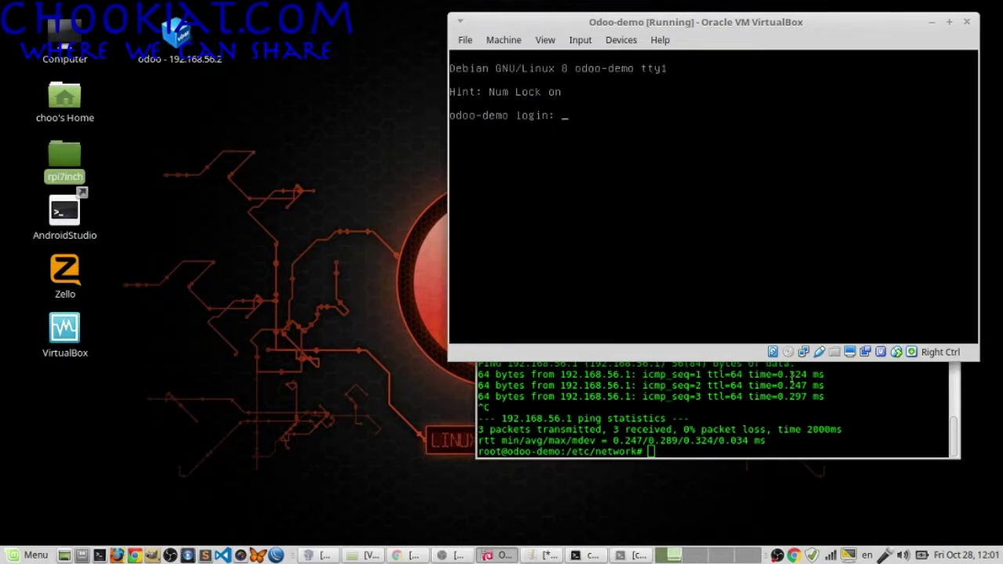
pyautogui.click(789, 406)
pyautogui.moveTo(791, 166); pyautogui.dragTo(604, 126)
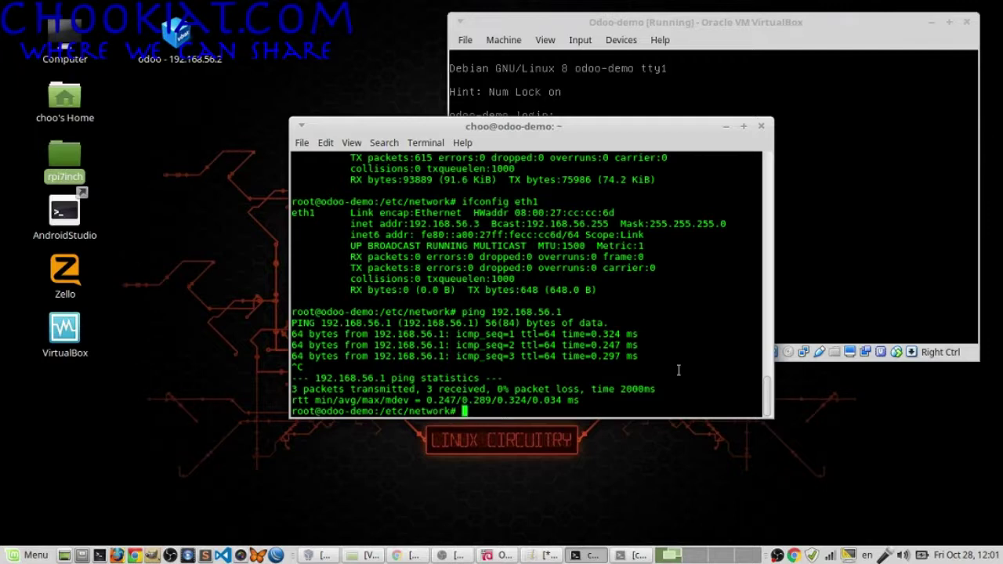
pyautogui.write('cd')
pyautogui.press('Return')
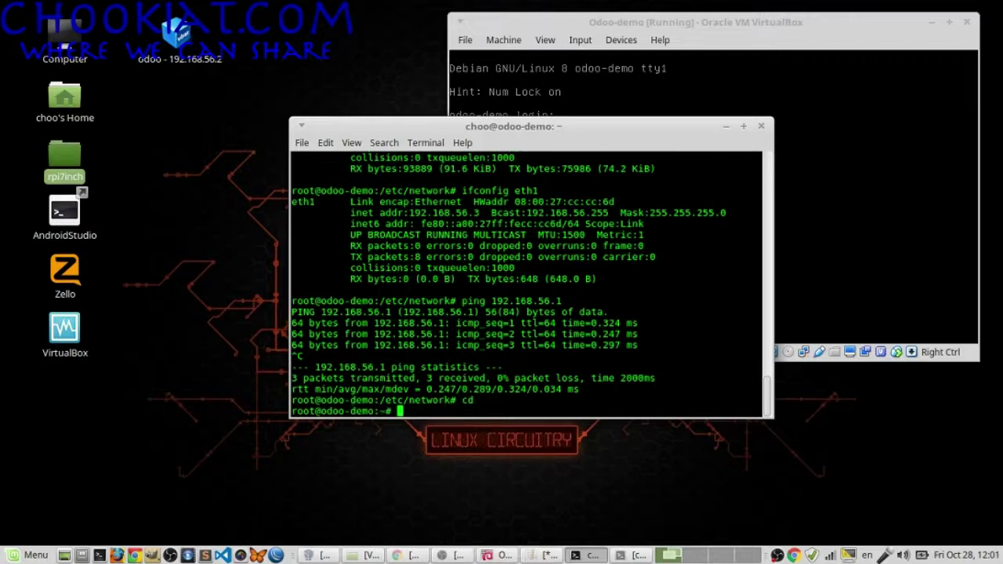
pyautogui.click(423, 558)
# - Navigate the odoo.com docs to Installing Odoo > Packaged installers > Deb
pyautogui.click(213, 14)
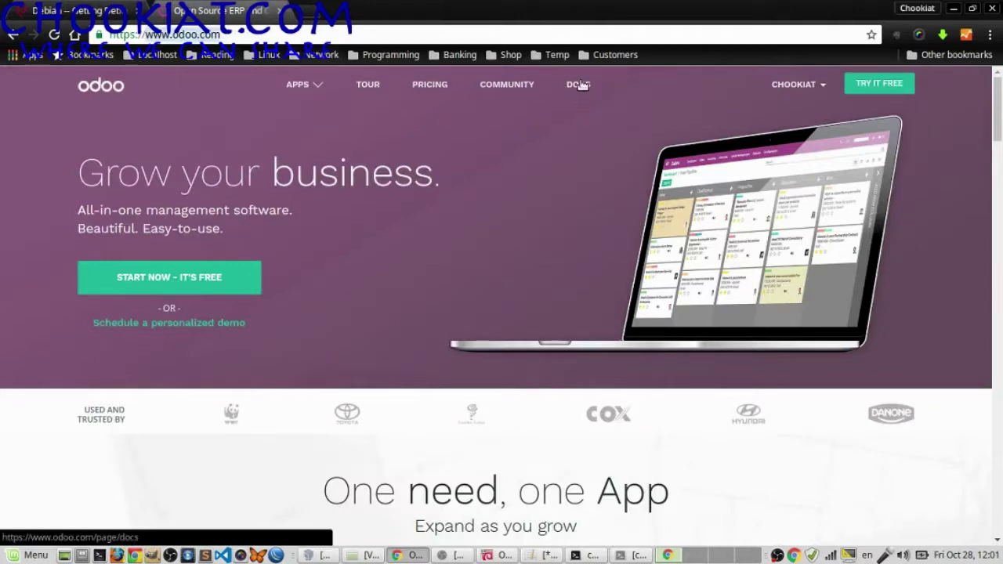
pyautogui.click(580, 89)
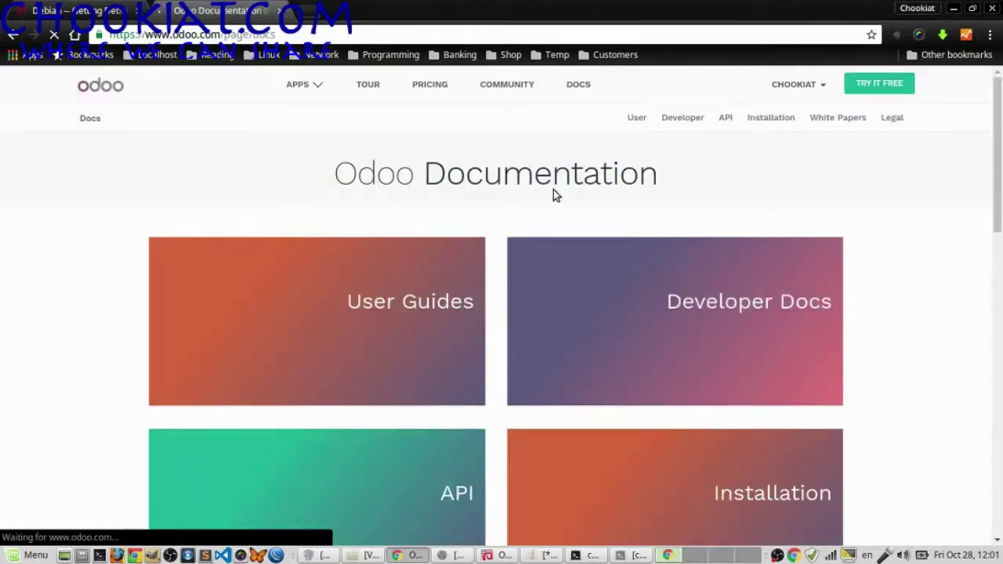
pyautogui.scroll(-4, 555, 196)
pyautogui.click(754, 298)
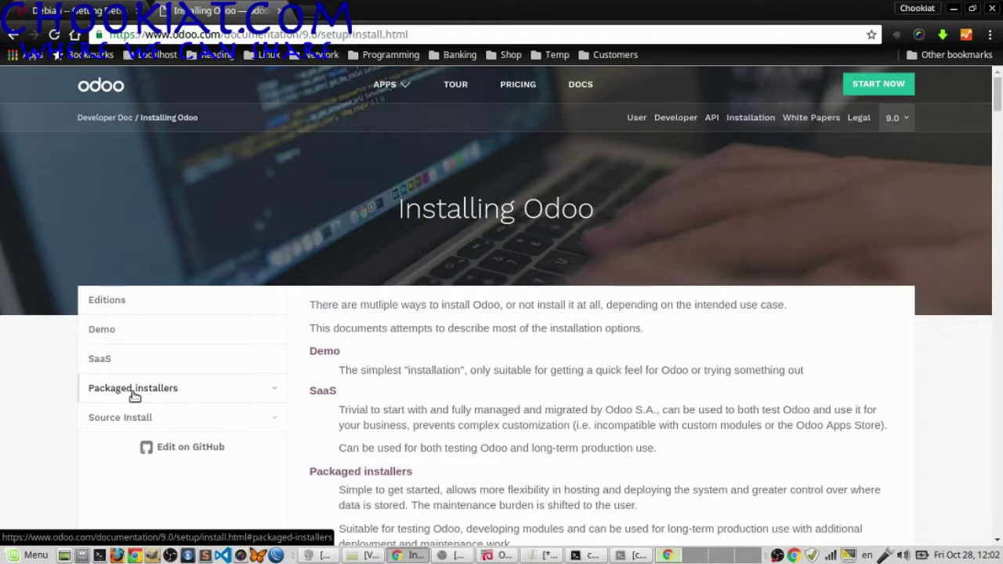
pyautogui.click(133, 393)
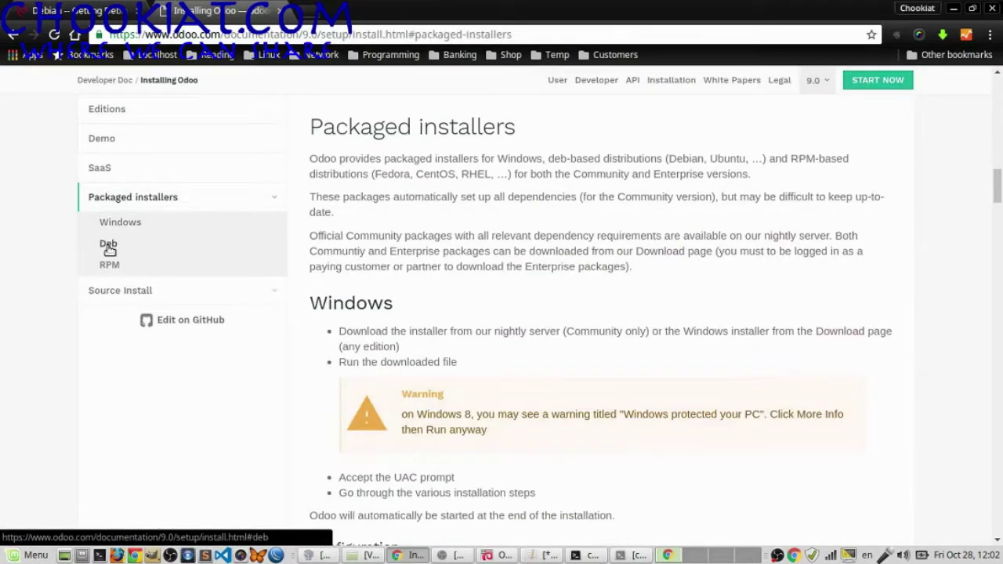
pyautogui.click(109, 245)
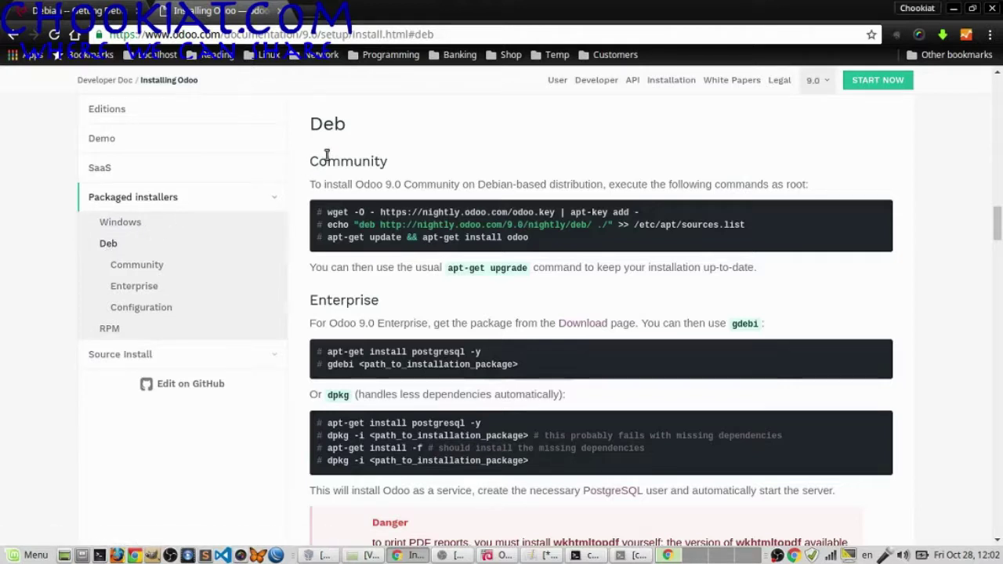
# - Select the Community wget key-download command from the Deb instructions
pyautogui.moveTo(309, 162); pyautogui.dragTo(386, 161)
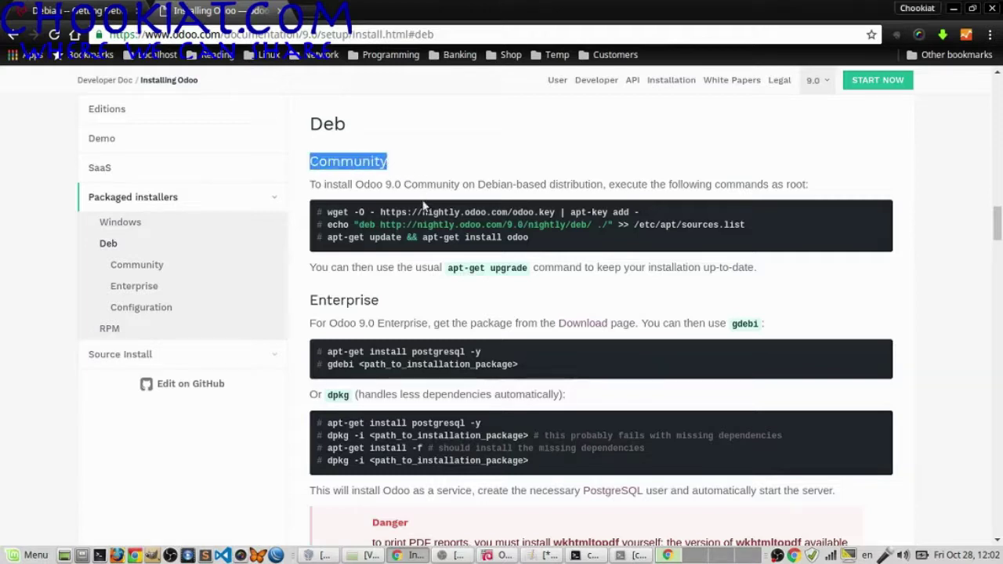
pyautogui.moveTo(328, 212); pyautogui.dragTo(651, 211)
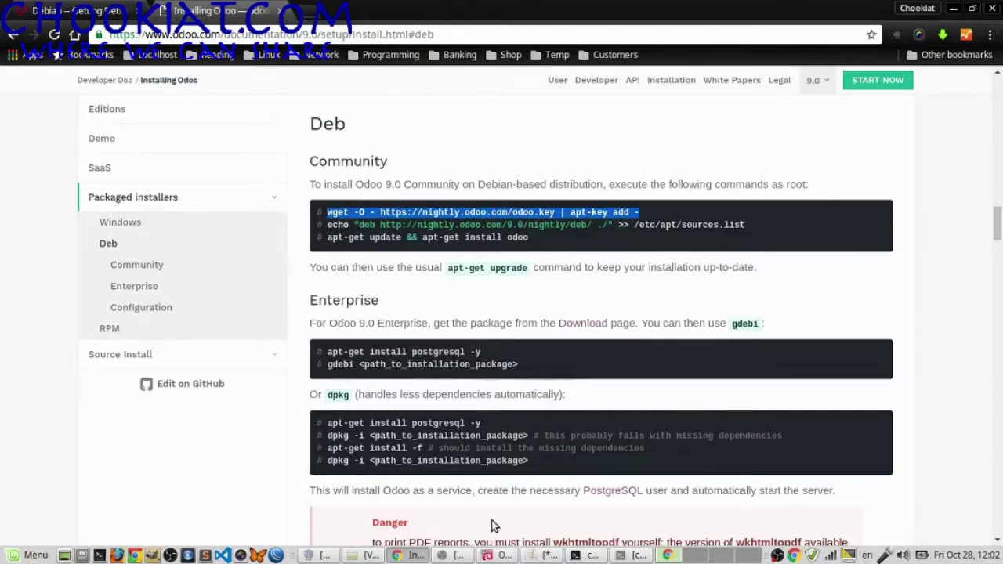
pyautogui.click(582, 556)
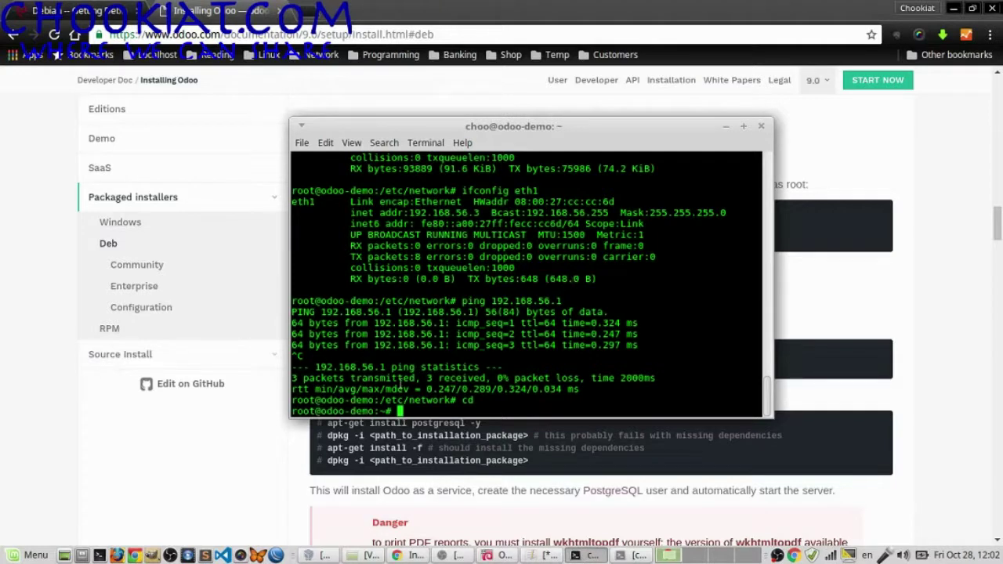
pyautogui.middleClick(392, 390)
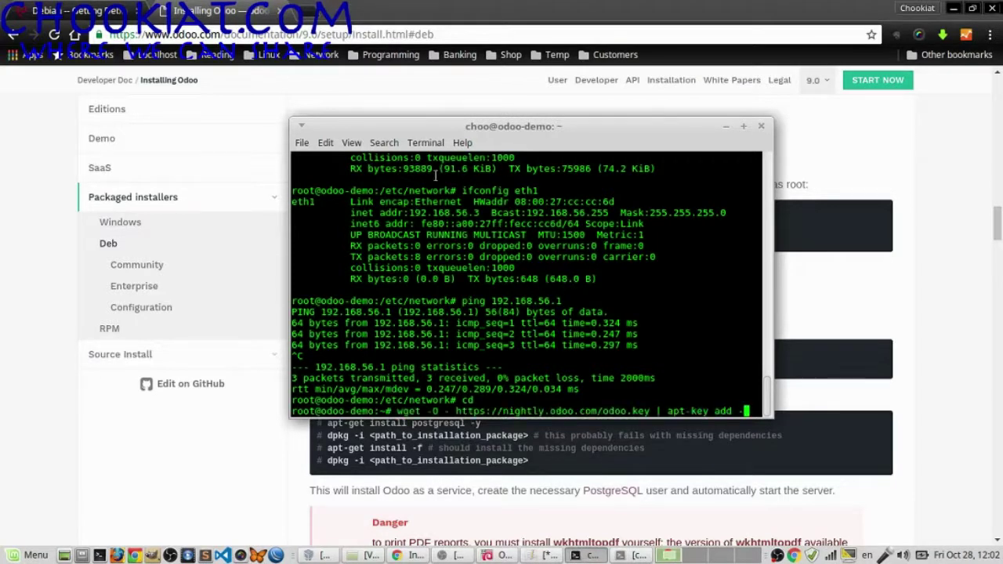
pyautogui.click(477, 130)
pyautogui.moveTo(477, 130); pyautogui.dragTo(238, 77)
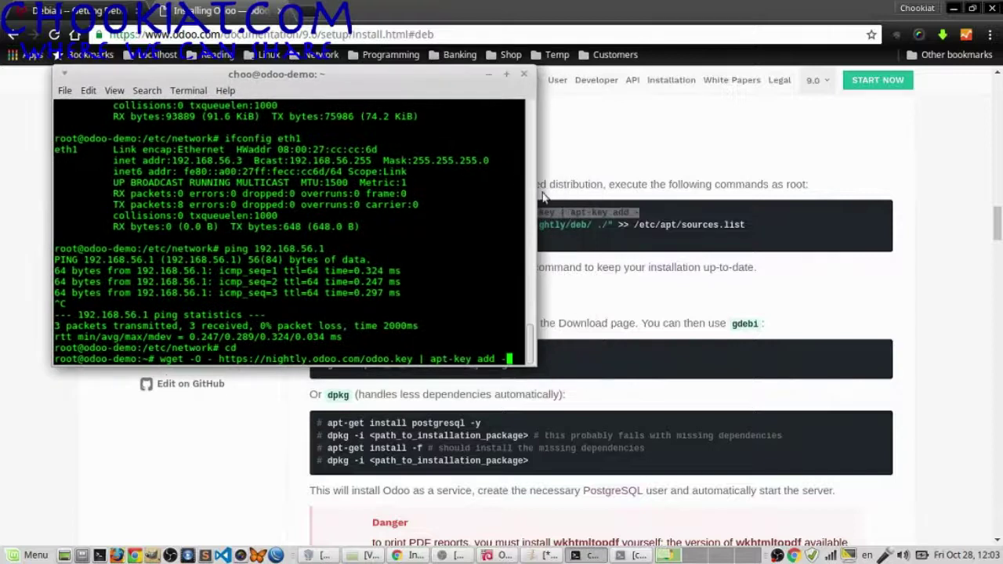
pyautogui.scroll(3, 548, 201)
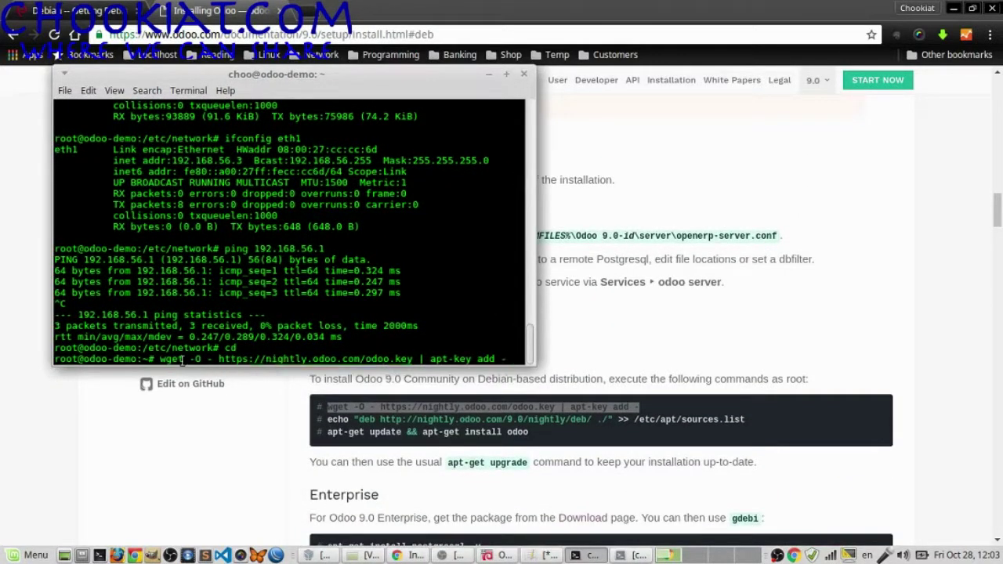
pyautogui.moveTo(170, 359); pyautogui.dragTo(414, 358)
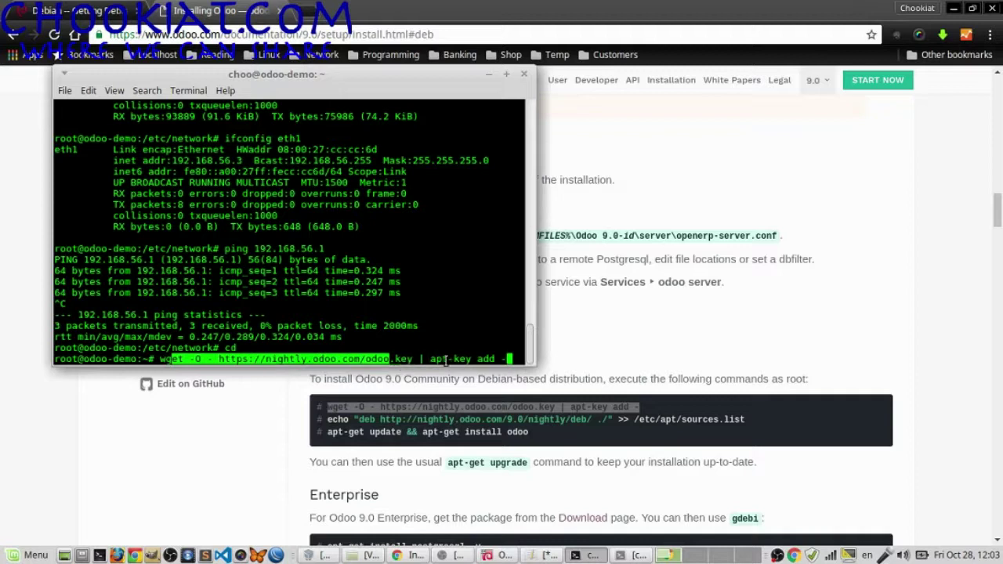
pyautogui.moveTo(432, 359); pyautogui.dragTo(472, 359)
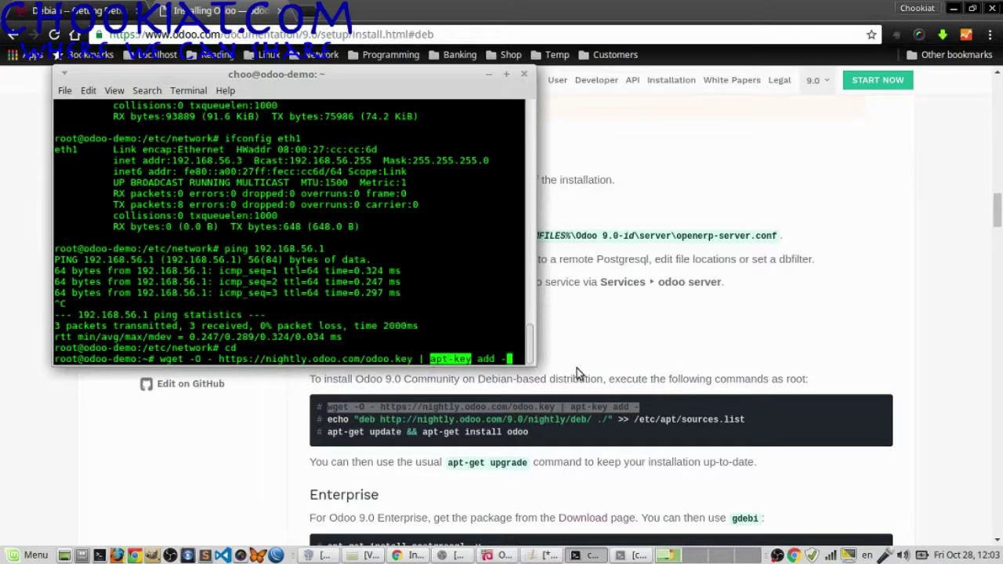
pyautogui.press('Return')
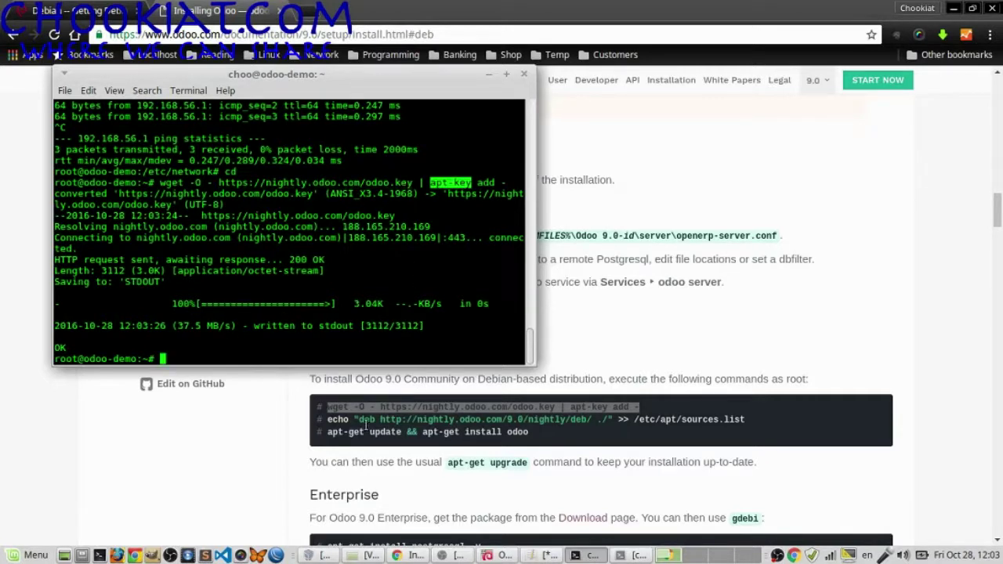
pyautogui.moveTo(360, 421); pyautogui.dragTo(608, 420)
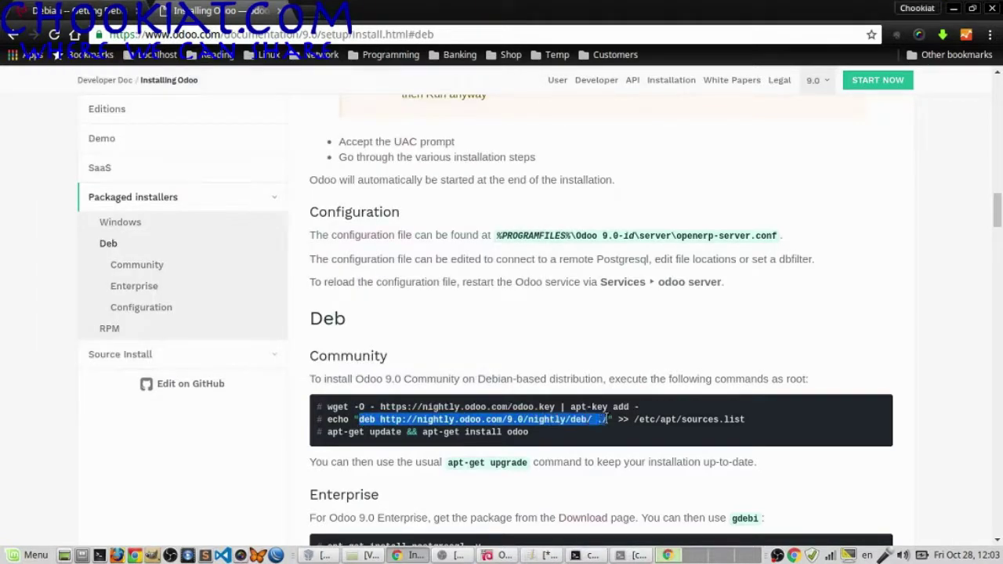
# - Copy the Odoo deb repository line and paste it as a new last line of /etc/apt/sources.list in vi
pyautogui.rightClick(548, 421)
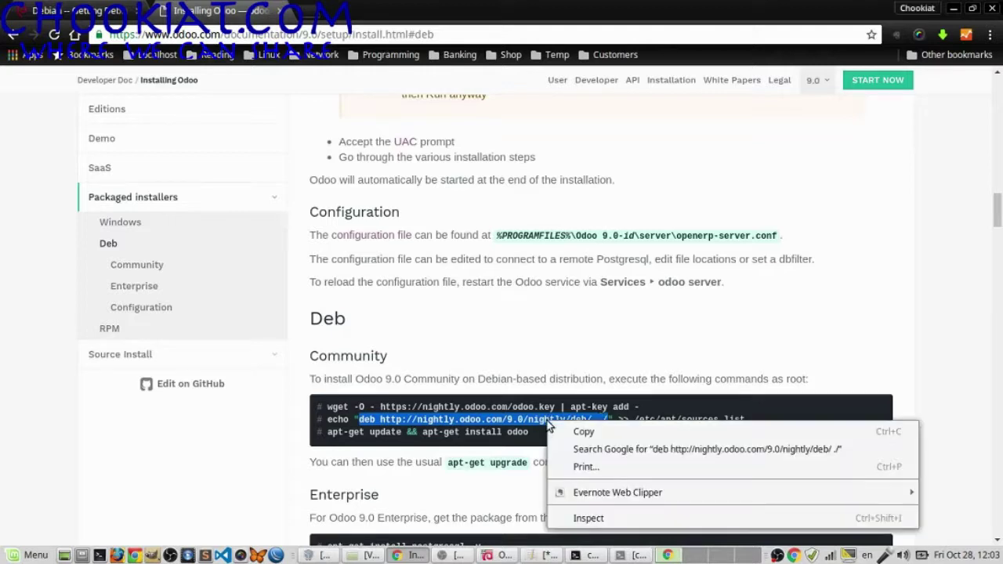
pyautogui.click(617, 433)
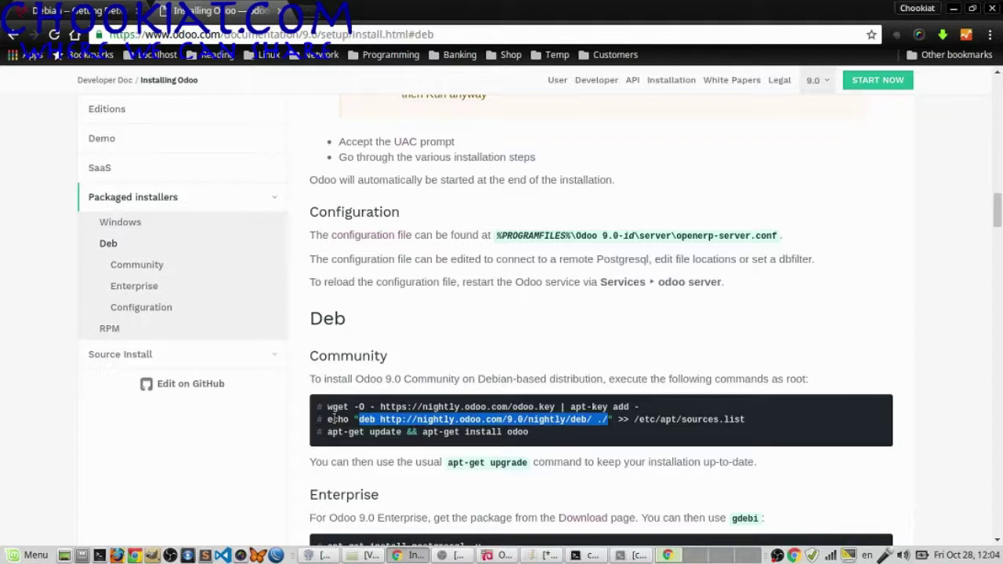
pyautogui.click(584, 556)
pyautogui.write('vi /etc/apt/sources.list')
pyautogui.press('Return')
pyautogui.press('Down')
pyautogui.press('Down')
pyautogui.press('Down')
pyautogui.press('Down')
pyautogui.press('Down')
pyautogui.press('Down')
pyautogui.press('Down')
pyautogui.press('Down')
pyautogui.press('Down')
pyautogui.press('Down')
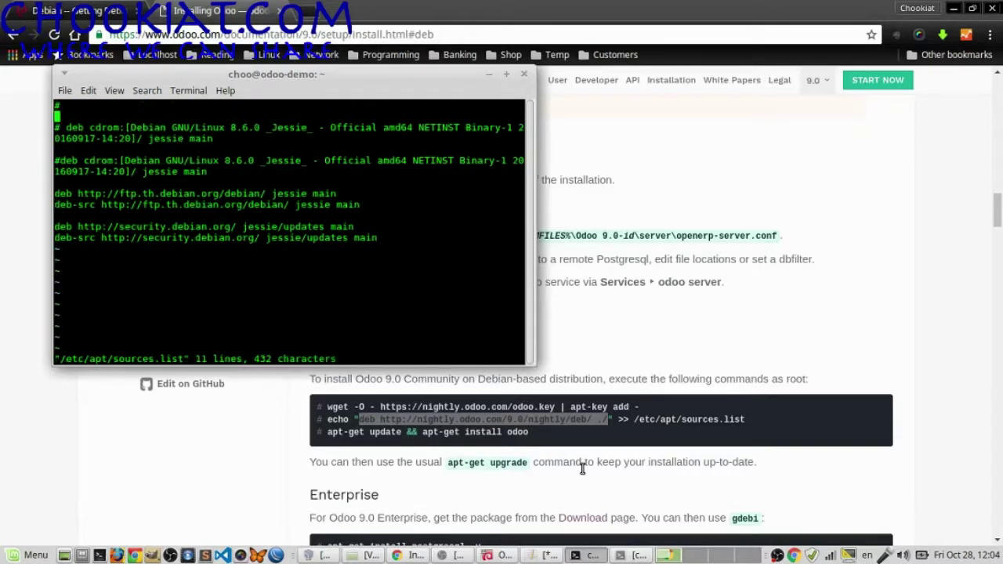
pyautogui.press('Right')
pyautogui.press('Right')
pyautogui.press('Right')
pyautogui.press('Right')
pyautogui.press('Right')
pyautogui.press('Right')
pyautogui.press('Right')
pyautogui.press('Right')
pyautogui.press('Right')
pyautogui.press('Right')
pyautogui.press('Right')
pyautogui.press('Right')
pyautogui.press('Right')
pyautogui.press('Right')
pyautogui.press('Right')
pyautogui.press('Right')
pyautogui.press('Right')
pyautogui.press('Right')
pyautogui.press('Right')
pyautogui.press('Right')
pyautogui.press('Right')
pyautogui.press('Right')
pyautogui.press('Right')
pyautogui.press('Right')
pyautogui.press('Right')
pyautogui.press('Right')
pyautogui.press('Right')
pyautogui.press('Right')
pyautogui.press('Right')
pyautogui.press('Right')
pyautogui.press('Right')
pyautogui.press('Right')
pyautogui.press('Right')
pyautogui.press('Right')
pyautogui.press('Right')
pyautogui.press('Right')
pyautogui.press('a')
pyautogui.press('Return')
pyautogui.hotkey('ctrl', 'shift', 'v')
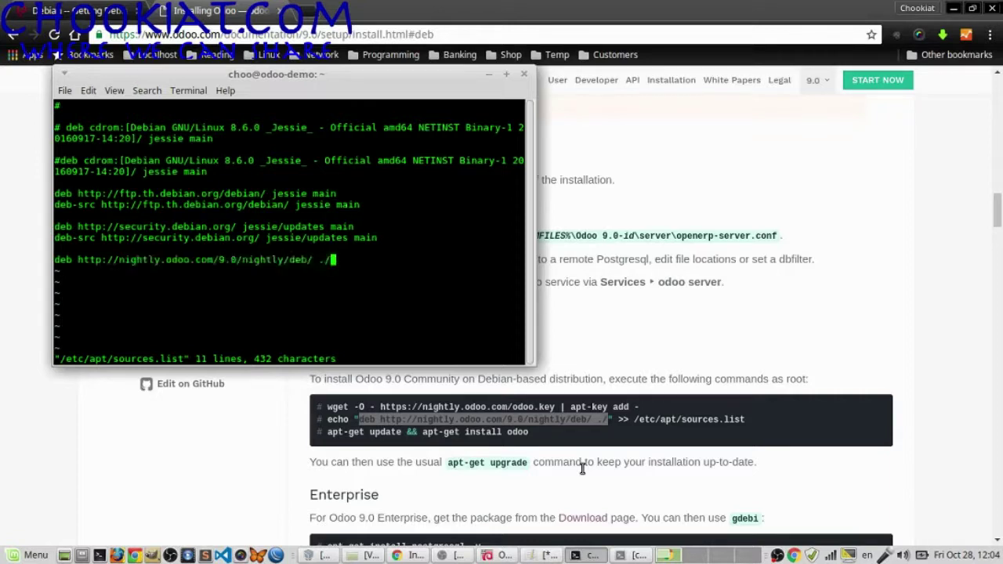
# - Change the repository version from 9.0 to 10.0 and save sources.list with :wq
pyautogui.press('Left')
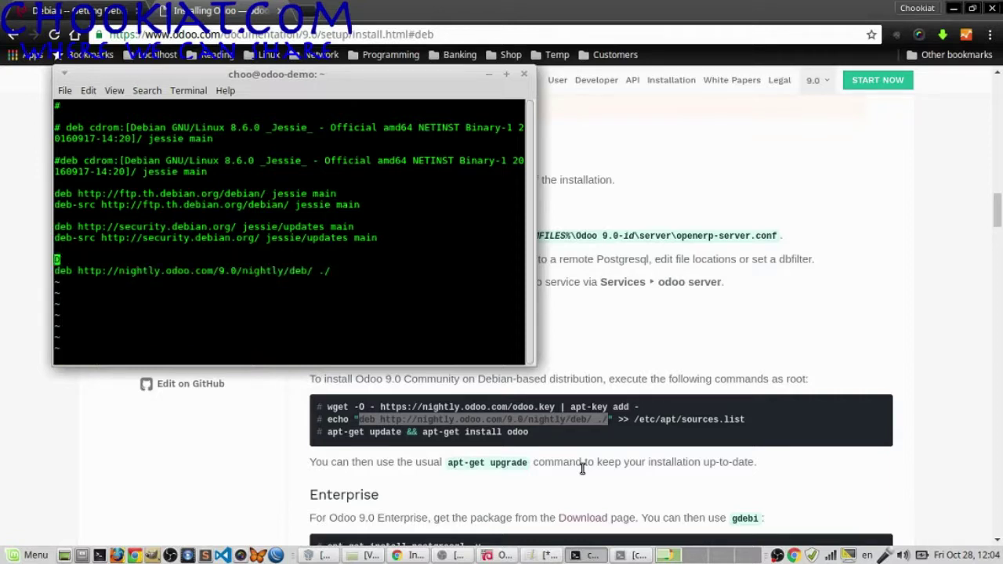
pyautogui.press('d')
pyautogui.press('d')
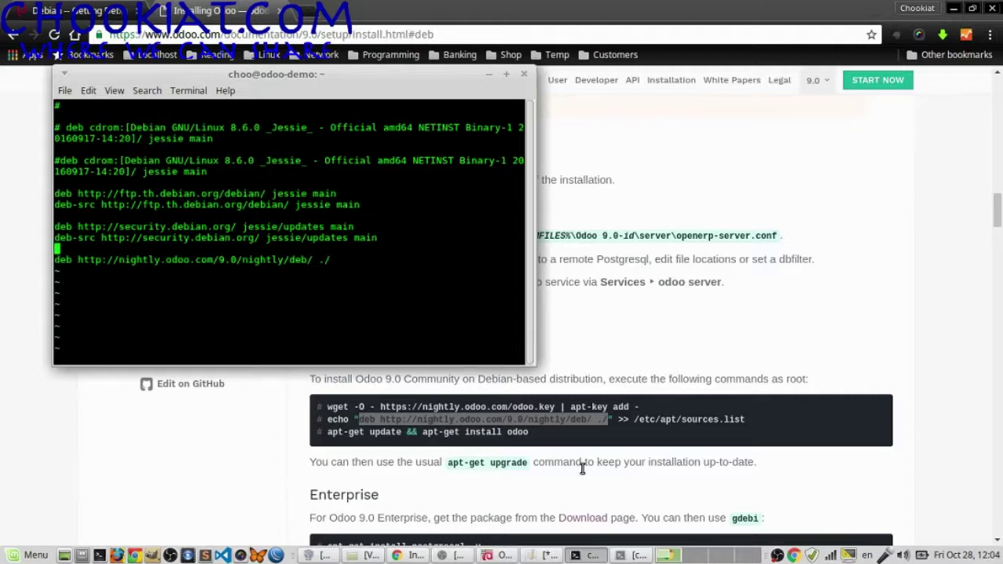
pyautogui.press('Right')
pyautogui.press('Right')
pyautogui.press('Right')
pyautogui.press('Right')
pyautogui.press('Right')
pyautogui.press('Right')
pyautogui.press('Right')
pyautogui.press('Right')
pyautogui.press('Right')
pyautogui.press('Right')
pyautogui.press('Right')
pyautogui.press('Right')
pyautogui.press('Right')
pyautogui.press('Right')
pyautogui.press('Right')
pyautogui.press('Right')
pyautogui.press('Right')
pyautogui.press('Right')
pyautogui.press('Right')
pyautogui.press('Right')
pyautogui.press('Right')
pyautogui.press('Right')
pyautogui.press('Right')
pyautogui.press('Right')
pyautogui.press('Right')
pyautogui.press('Right')
pyautogui.press('Right')
pyautogui.press('Right')
pyautogui.write('xi10')
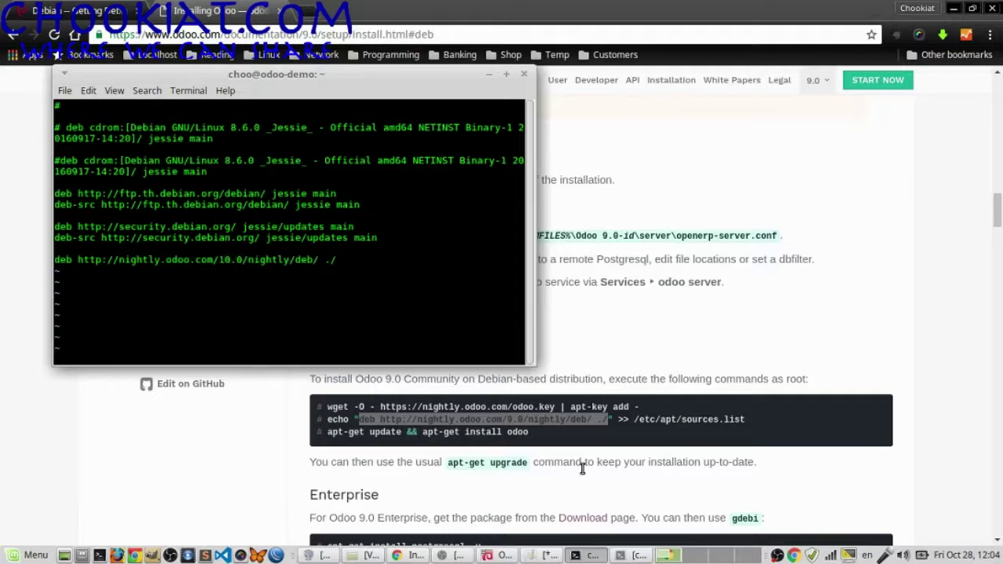
pyautogui.press('Escape')
pyautogui.press('Left')
pyautogui.press('Right')
pyautogui.press('Right')
pyautogui.press('Right')
pyautogui.press('Right')
pyautogui.press('Right')
pyautogui.press('Right')
pyautogui.press('Right')
pyautogui.press('Right')
pyautogui.press('Right')
pyautogui.press('Right')
pyautogui.press('Right')
pyautogui.press('Right')
pyautogui.press('Right')
pyautogui.press('Right')
pyautogui.press('Right')
pyautogui.press('Right')
pyautogui.press('Right')
pyautogui.press('Right')
pyautogui.press('Right')
pyautogui.write(':w')
pyautogui.press('Return')
pyautogui.press('A')
pyautogui.press('Return')
pyautogui.press('Escape')
pyautogui.write(':wq')
pyautogui.press('Return')
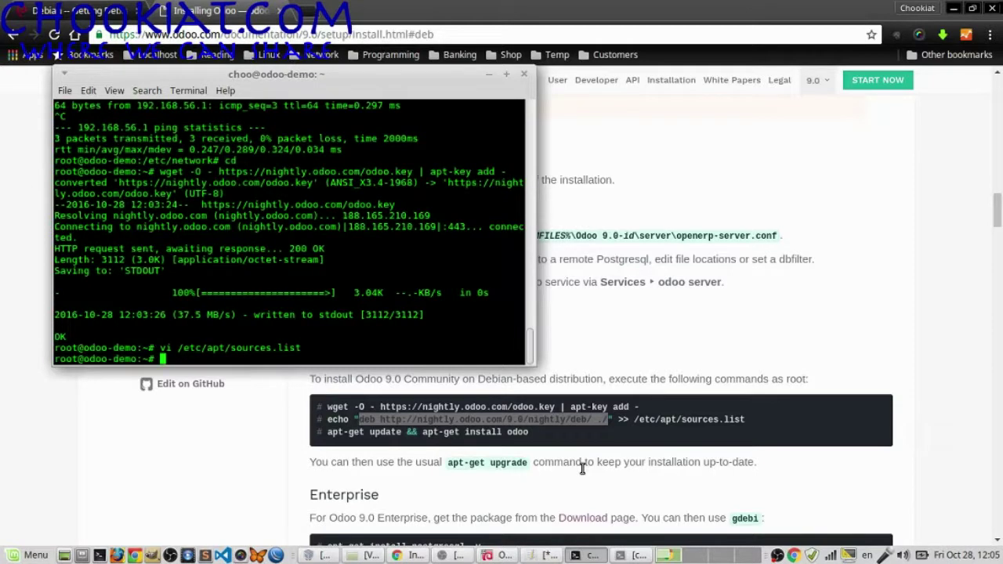
# - Refresh the VM's package lists with apt-get update
pyautogui.write('apt-get')
pyautogui.write('update')
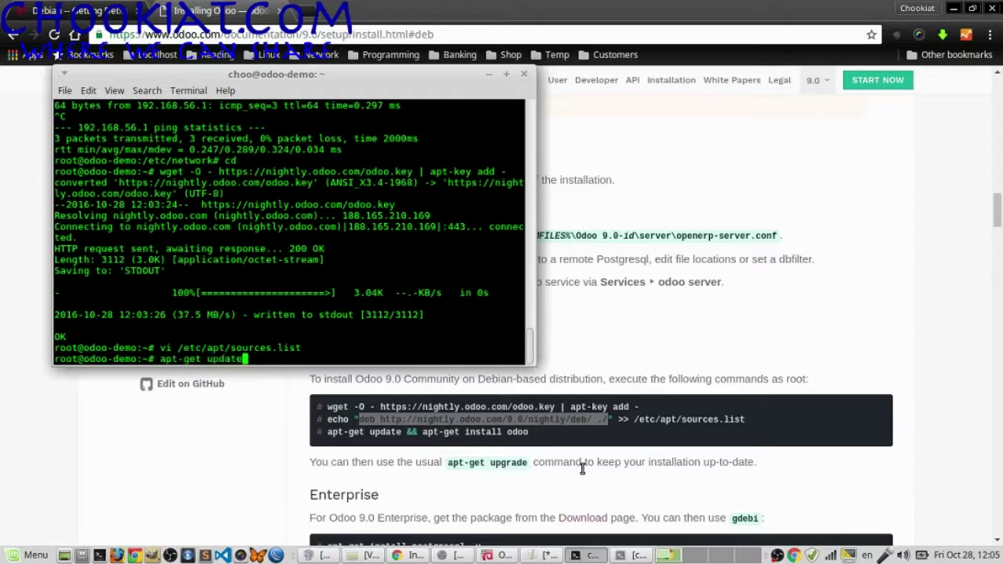
pyautogui.press('Return')
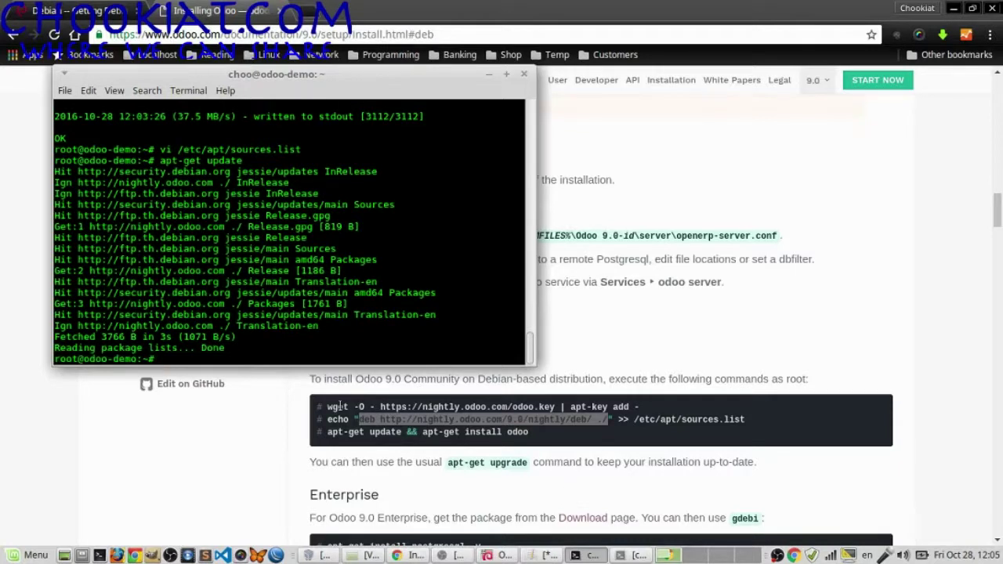
# - Install the odoo package, confirming the 98 new packages
pyautogui.press('Up')
pyautogui.press('BackSpace')
pyautogui.press('BackSpace')
pyautogui.press('BackSpace')
pyautogui.press('BackSpace')
pyautogui.press('BackSpace')
pyautogui.press('BackSpace')
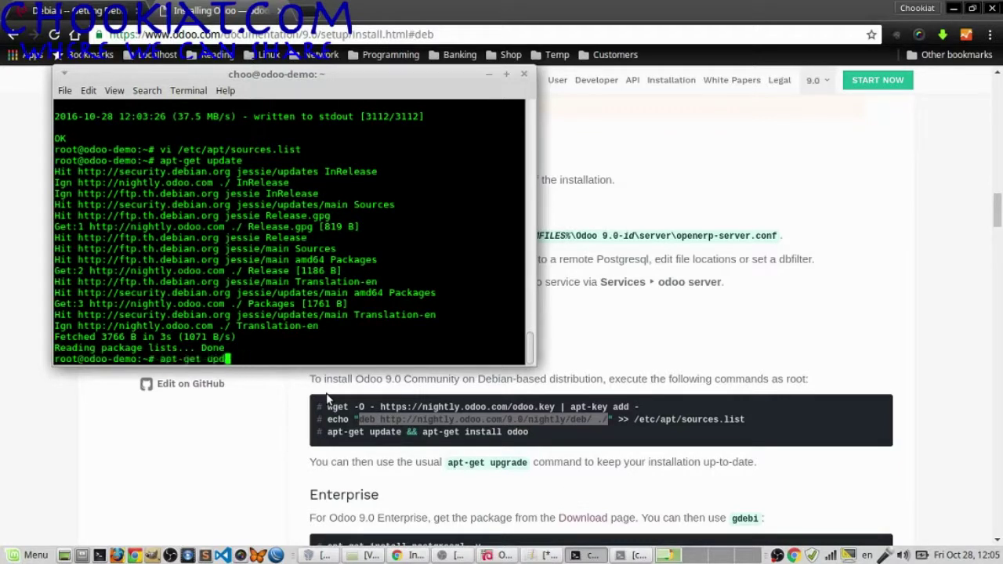
pyautogui.write('install odoo')
pyautogui.press('Return')
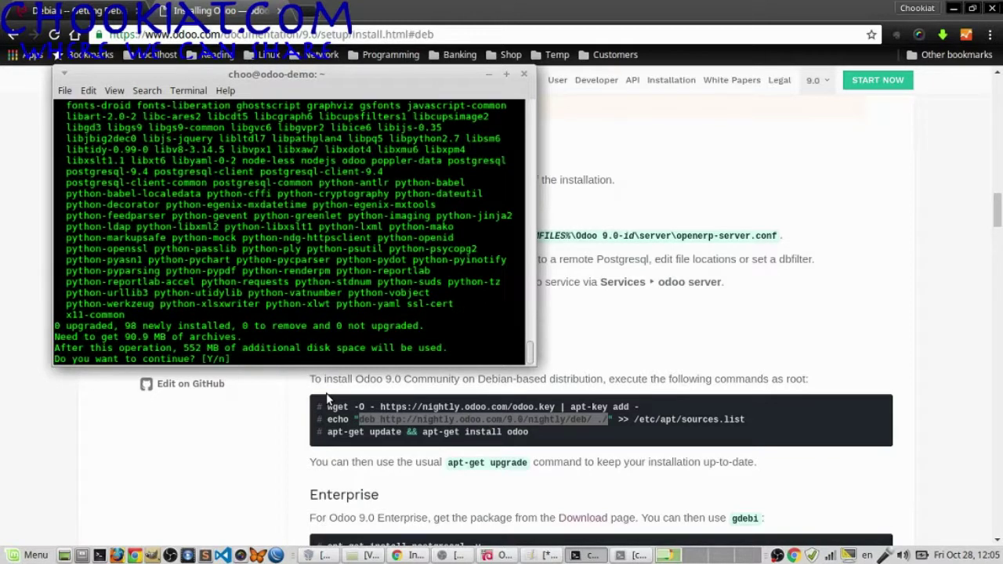
pyautogui.press('Return')
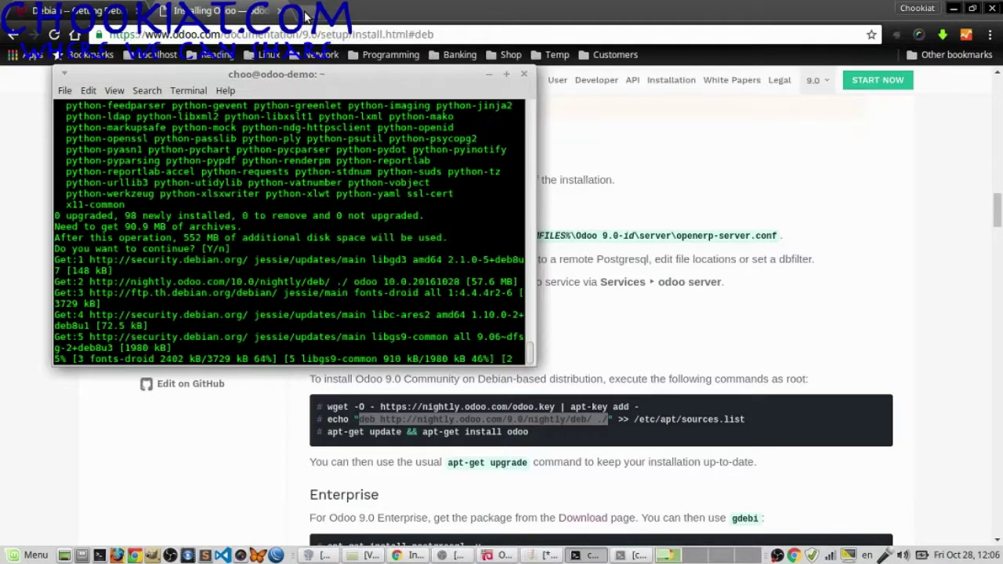
# - Open the user's GitHub Gist page in a new browser tab
pyautogui.click(304, 15)
pyautogui.click(302, 14)
pyautogui.write('g')
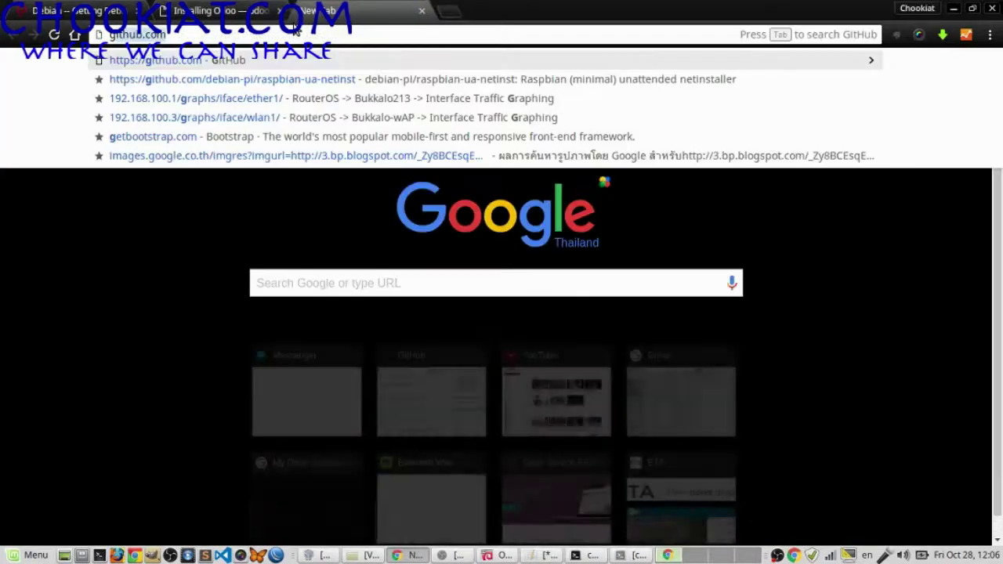
pyautogui.write('ist.github.com/wann')
pyautogui.press('Down')
pyautogui.press('Return')
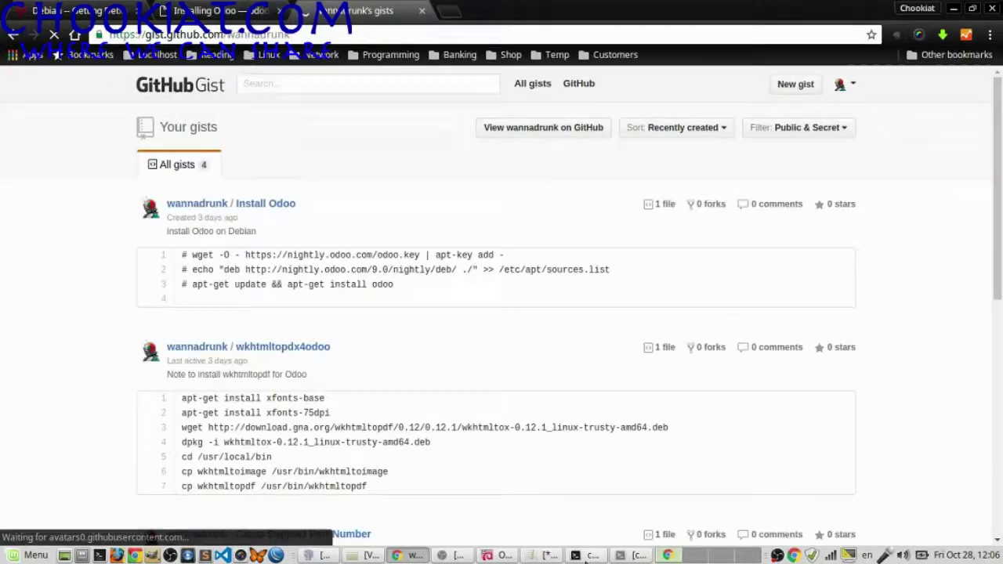
# - Select the eight timezone and locale command lines in the scratch text file
pyautogui.click(584, 556)
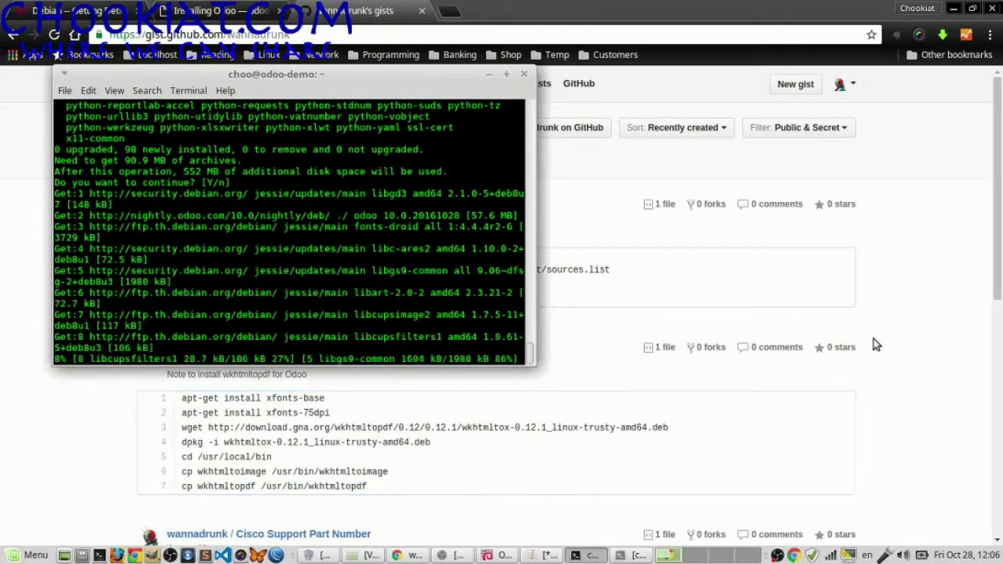
pyautogui.click(910, 347)
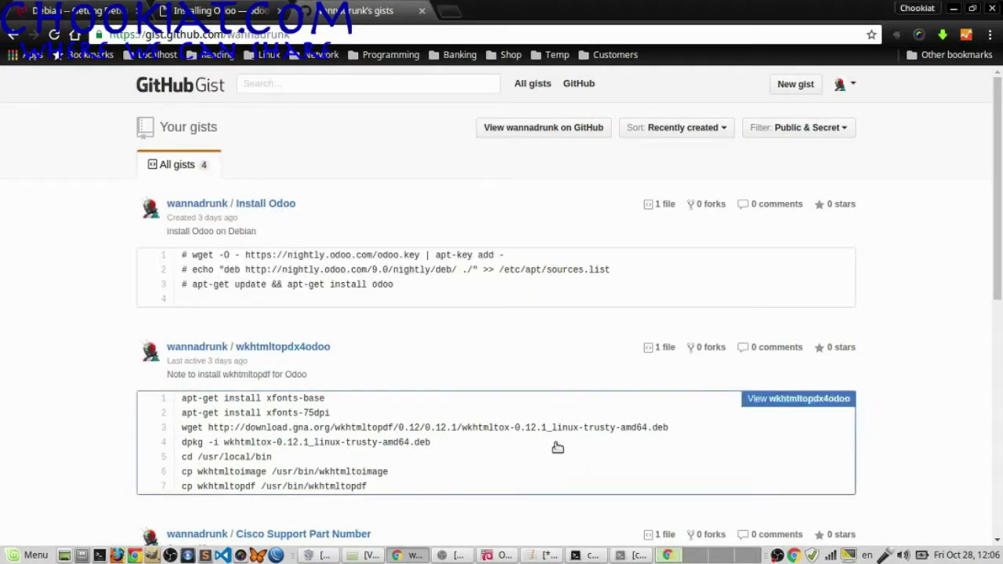
pyautogui.click(535, 557)
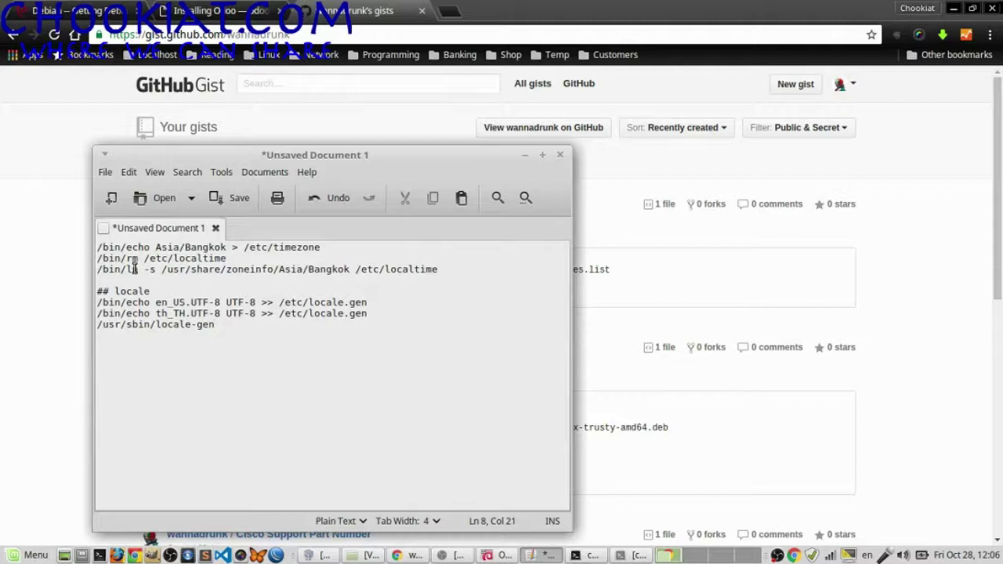
pyautogui.click(97, 247)
pyautogui.moveTo(97, 248); pyautogui.dragTo(396, 337)
pyautogui.hotkey('ctrl', 'c')
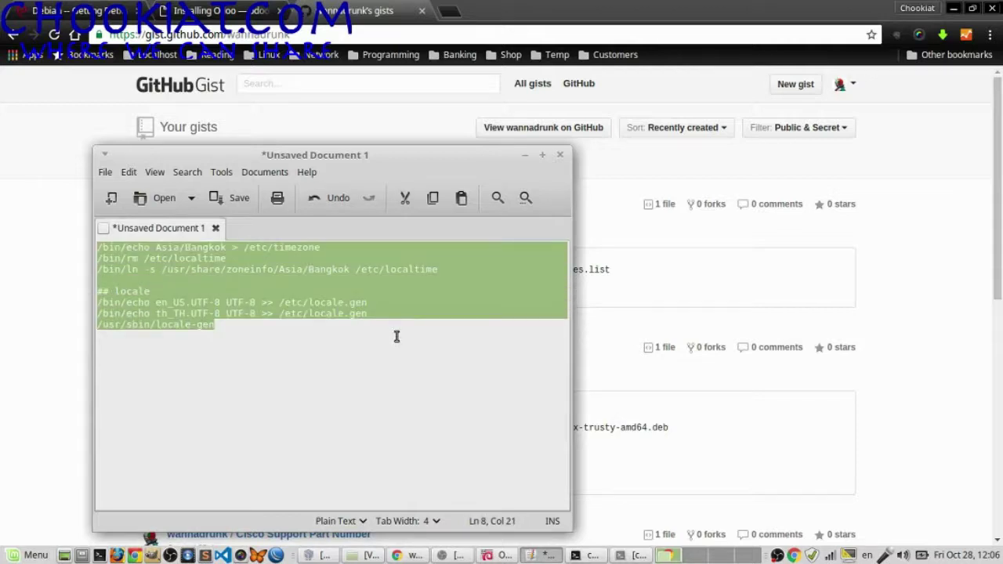
pyautogui.click(921, 271)
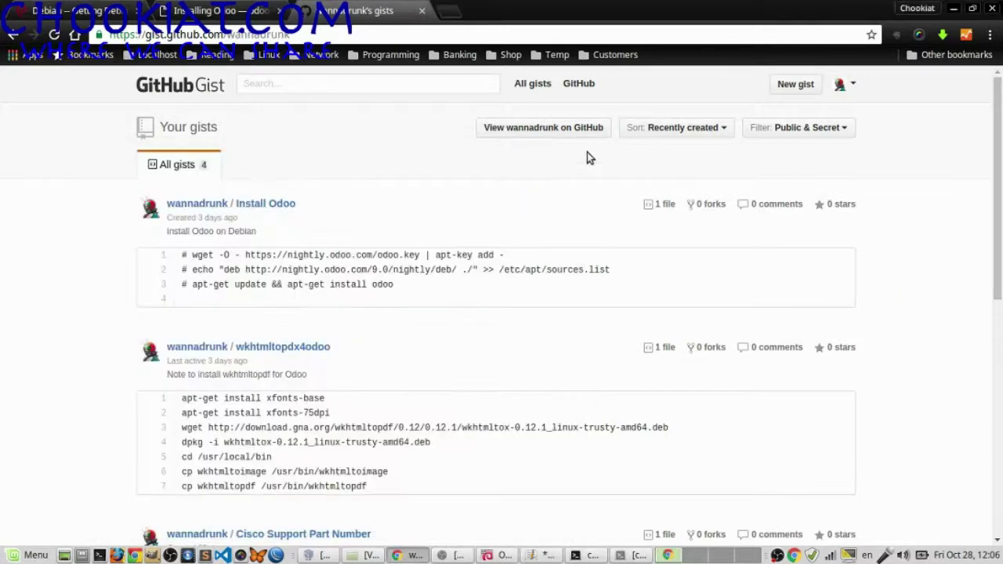
# - Start a new gist with the pasted setup commands and filename SysSetting
pyautogui.click(792, 91)
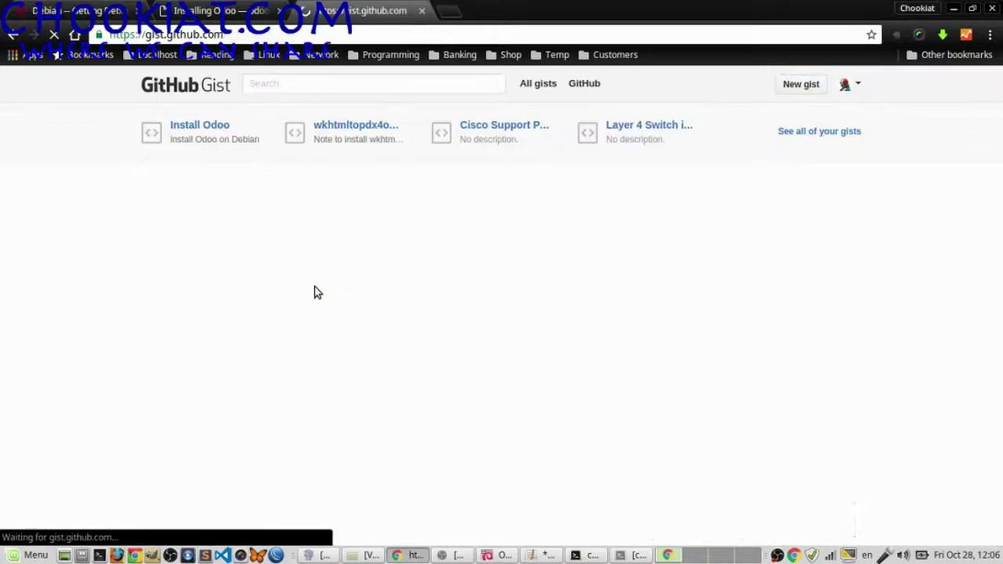
pyautogui.click(262, 284)
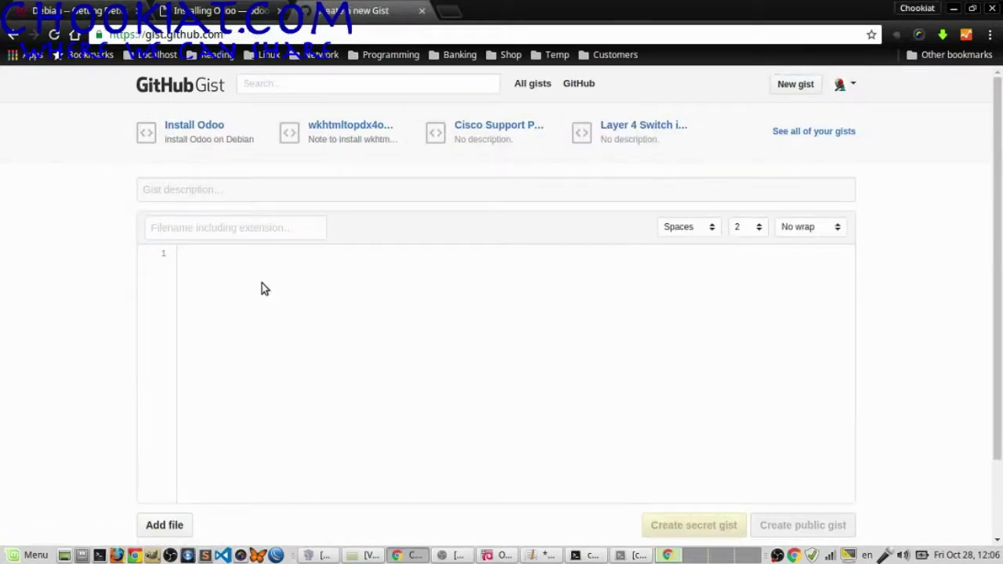
pyautogui.hotkey('ctrl', 'v')
pyautogui.click(210, 230)
pyautogui.write('Ss')
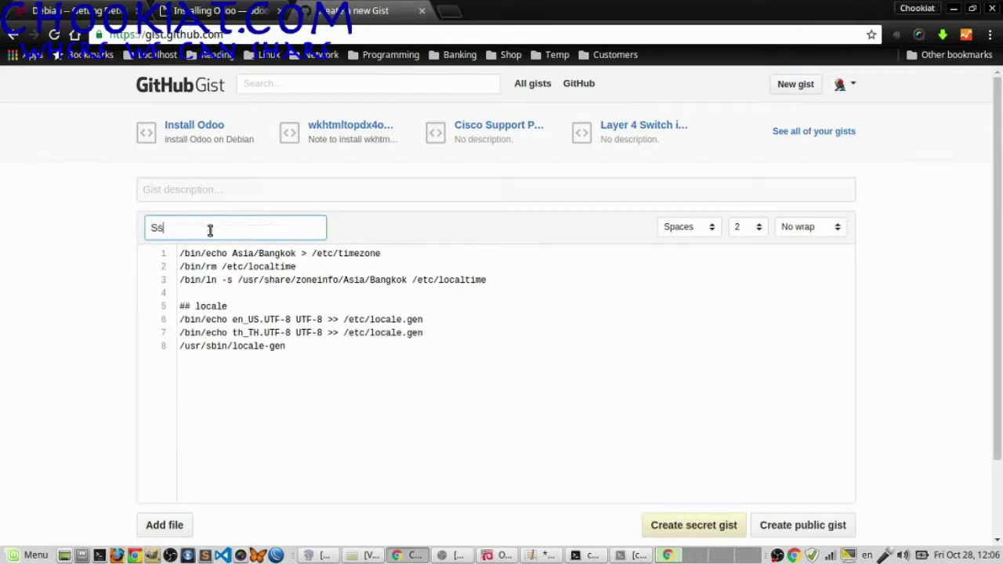
pyautogui.press('BackSpace')
pyautogui.write('ysSetting')
# - Add the description 'Basic system setting', publish the gist publicly, and view all gists
pyautogui.click(277, 189)
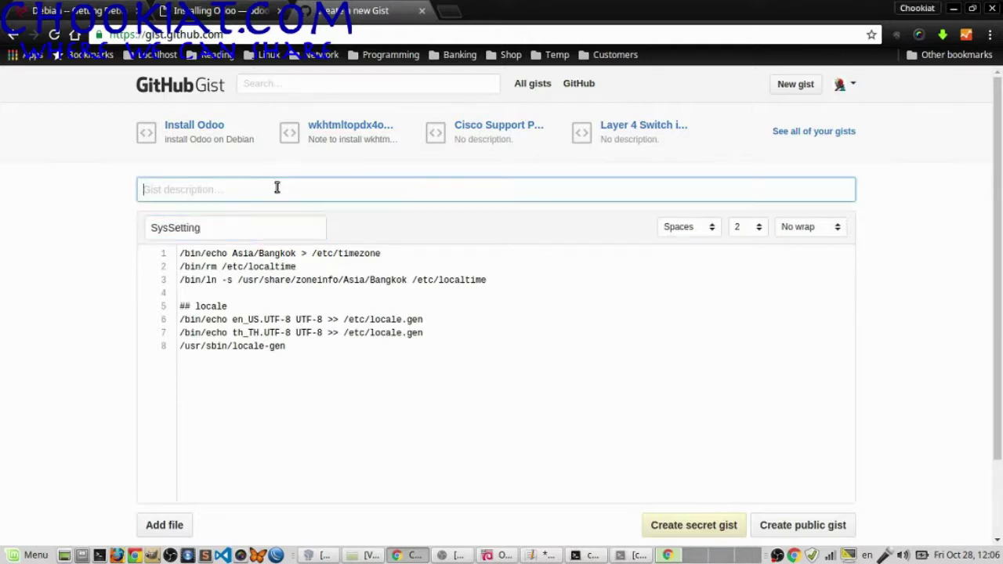
pyautogui.write('Basic systems setting')
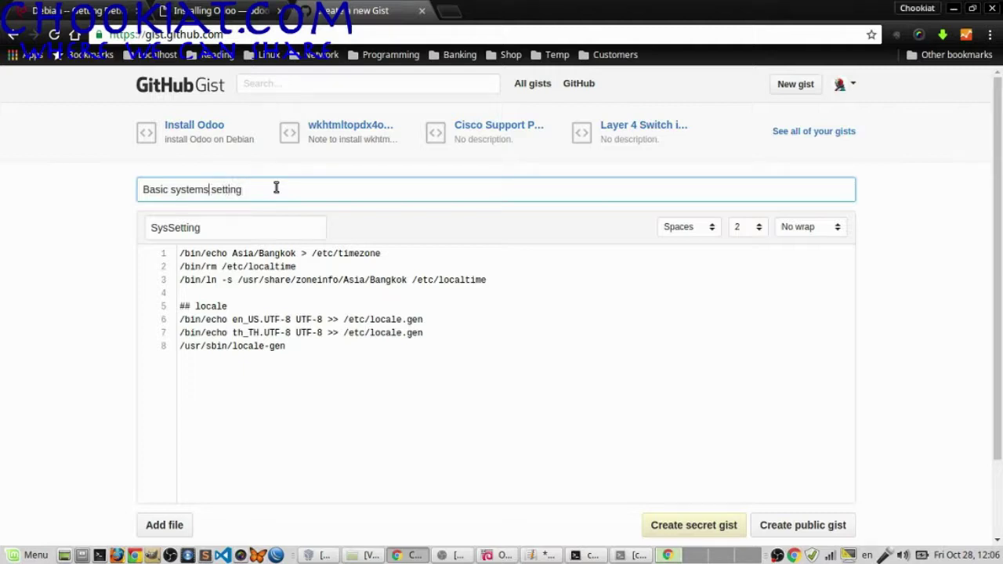
pyautogui.press('BackSpace')
pyautogui.click(801, 531)
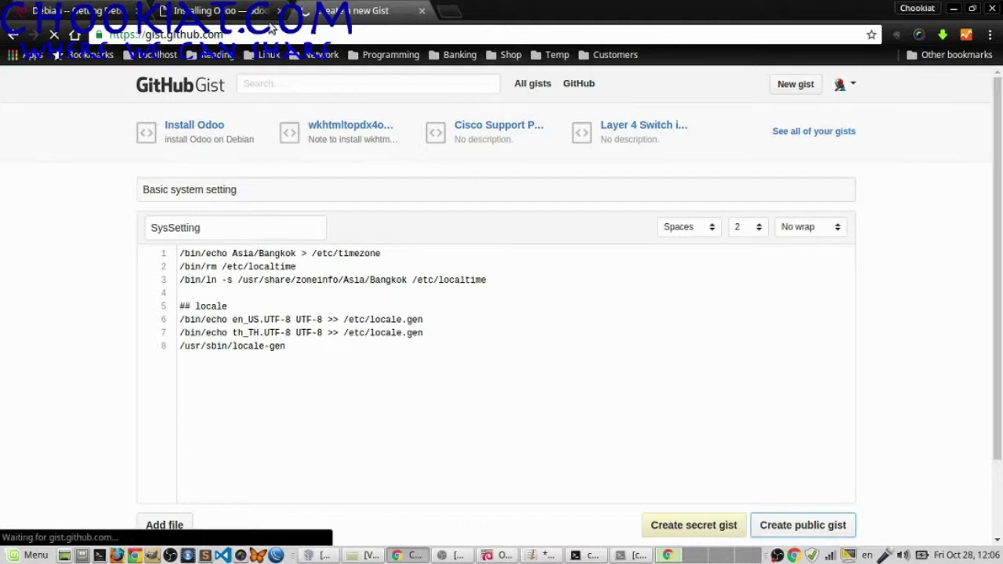
pyautogui.click(234, 13)
pyautogui.click(342, 13)
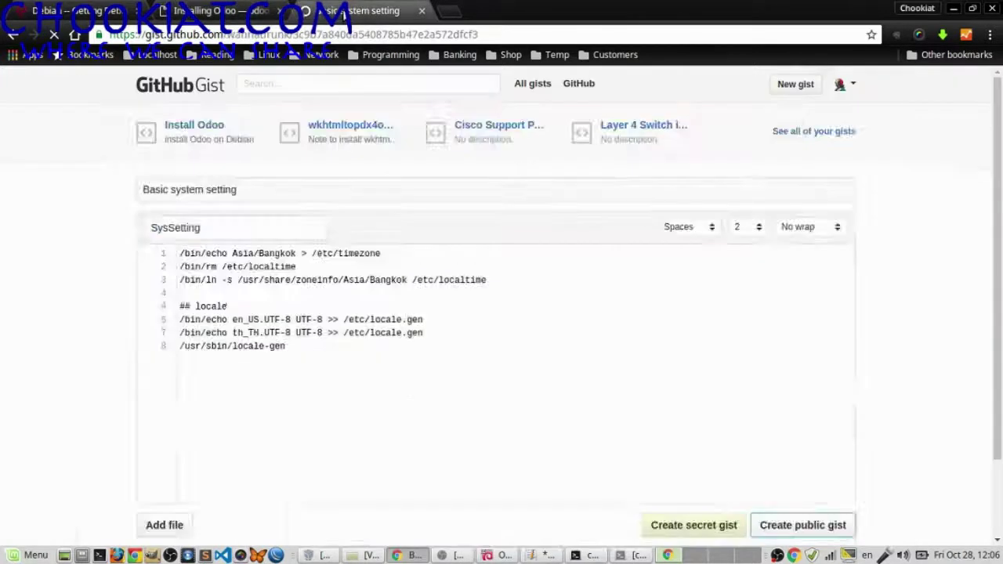
pyautogui.click(197, 130)
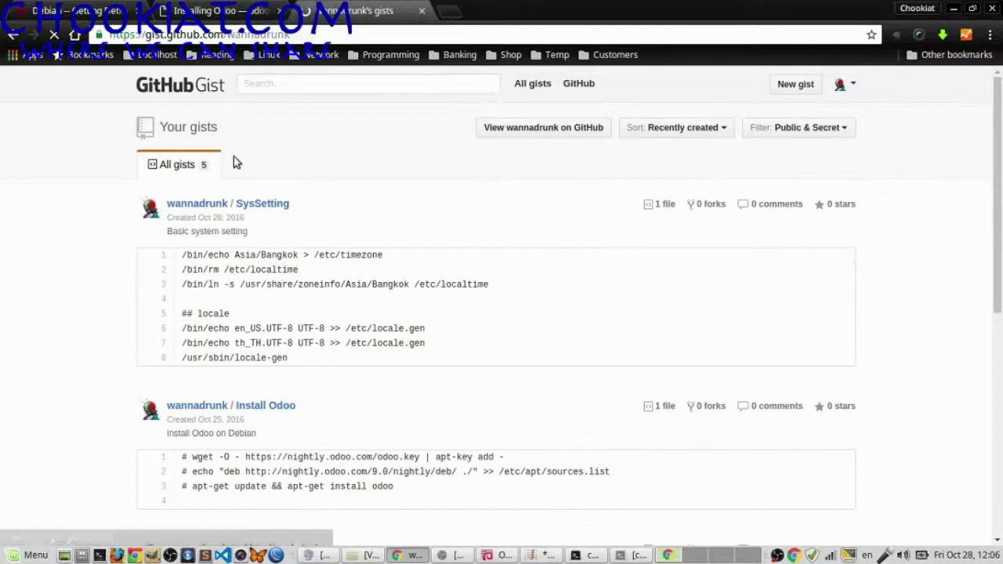
pyautogui.scroll(-5, 332, 297)
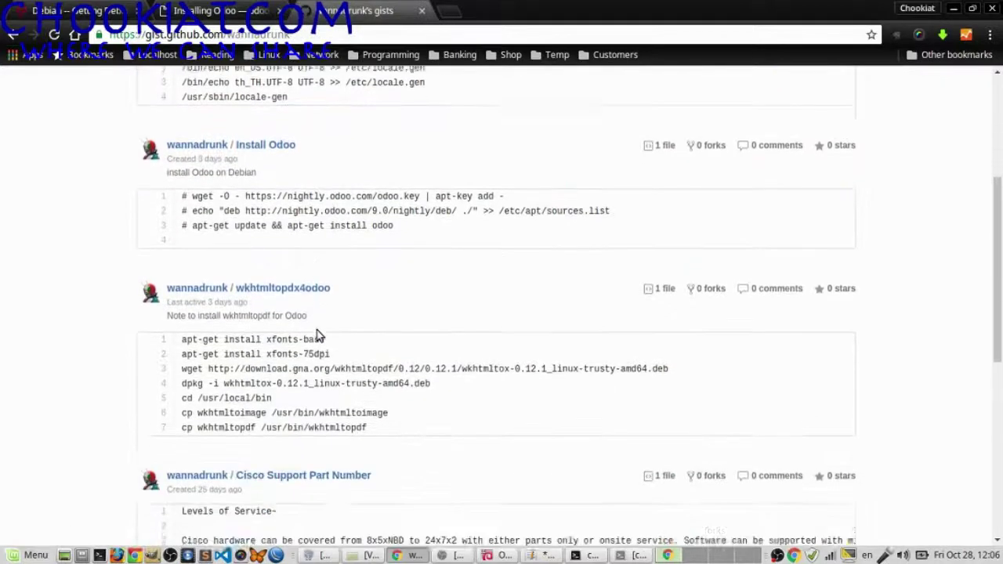
# - Open the wkhtmltopdx4odoo gist and check the 0.12.1 version number on line 4
pyautogui.click(265, 281)
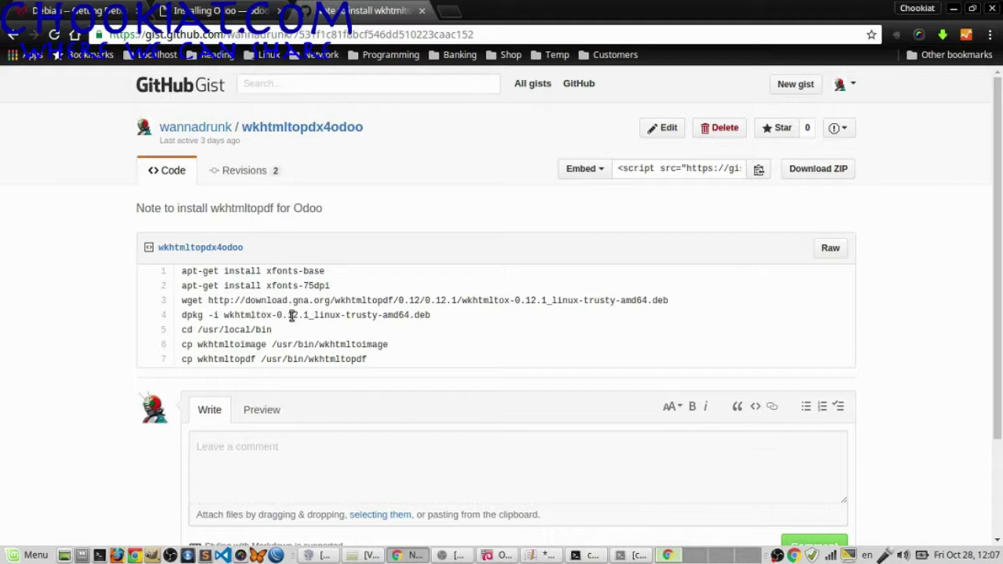
pyautogui.moveTo(287, 315); pyautogui.dragTo(301, 315)
pyautogui.click(298, 316)
pyautogui.click(218, 11)
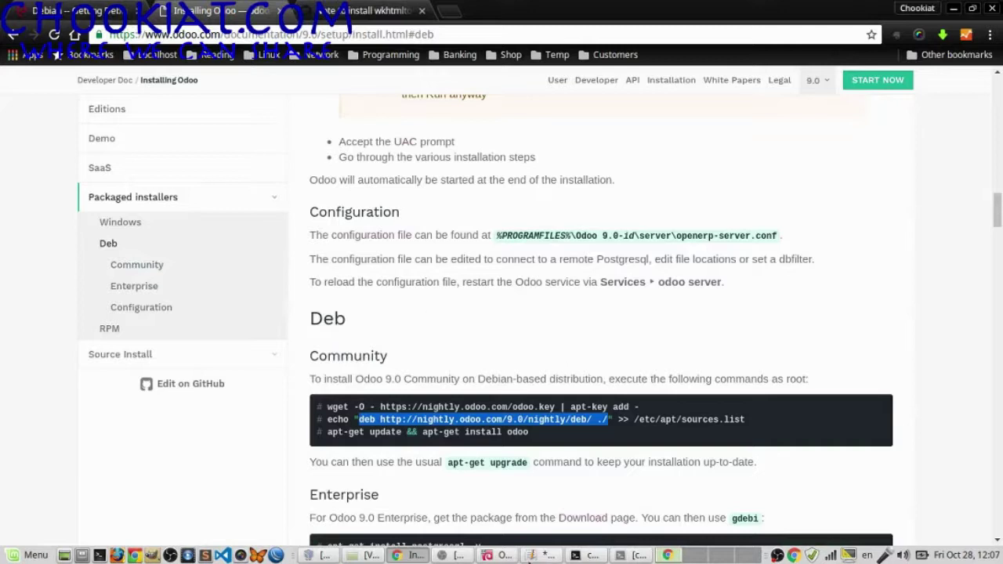
# - Check the apt download progress, then scroll the Installing Odoo page down to the RPM section
pyautogui.click(584, 556)
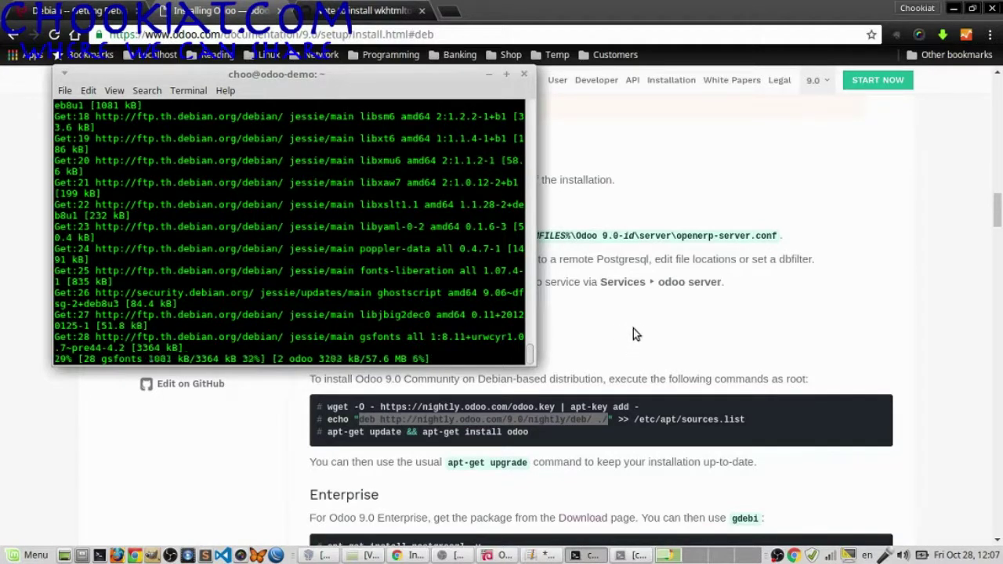
pyautogui.click(791, 341)
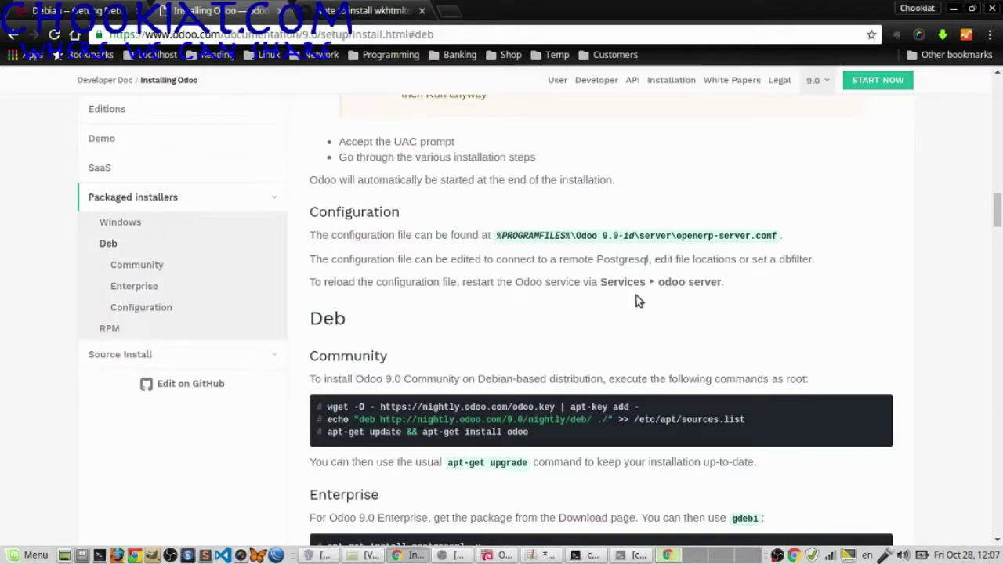
pyautogui.scroll(-3, 635, 295)
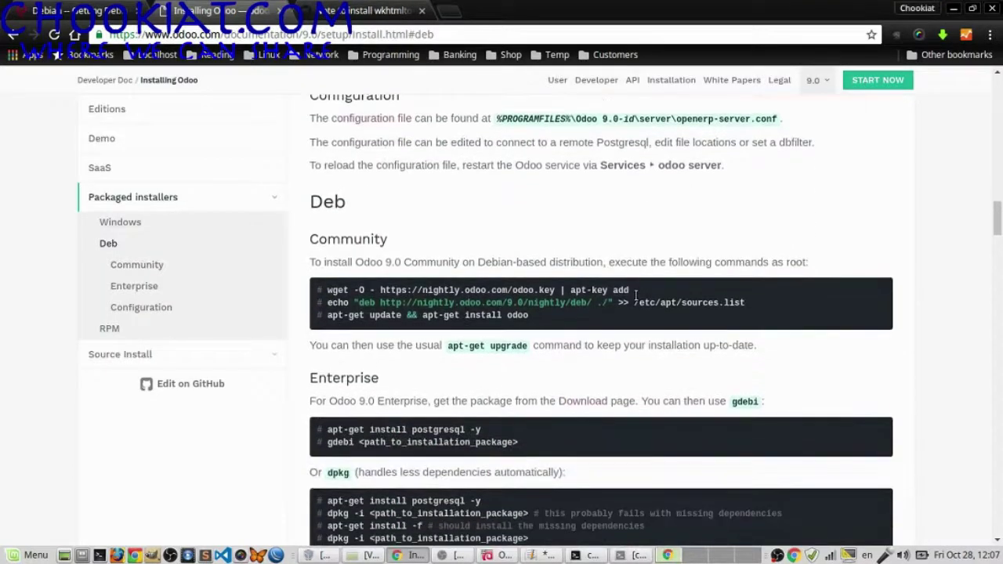
pyautogui.scroll(-8, 379, 312)
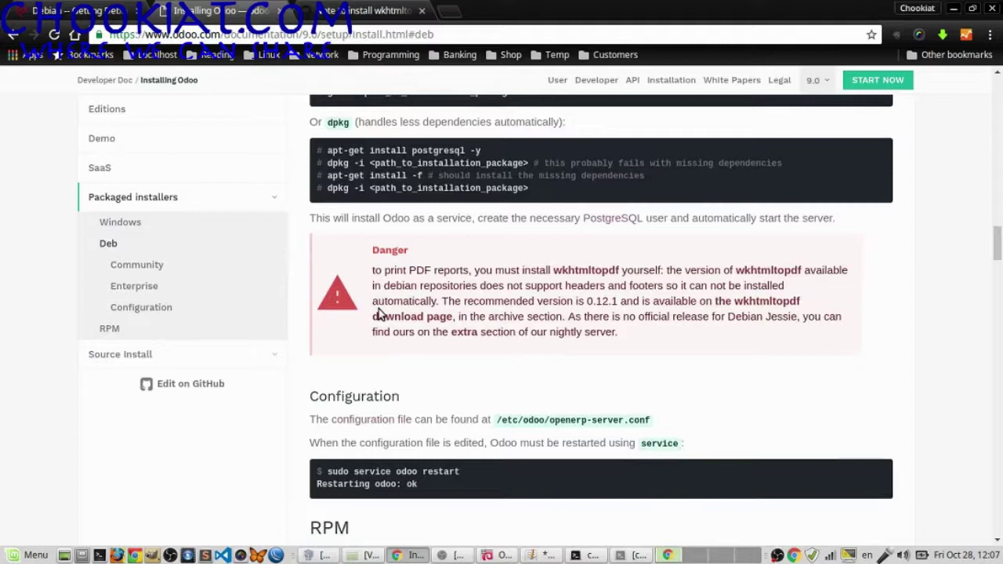
pyautogui.scroll(-2, 379, 313)
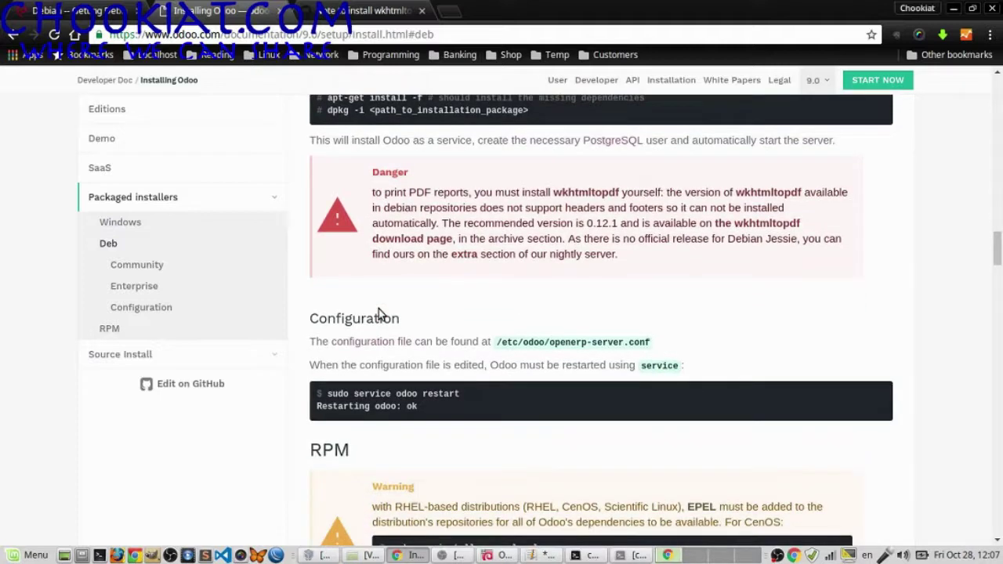
pyautogui.scroll(-2, 379, 312)
pyautogui.scroll(-3, 379, 313)
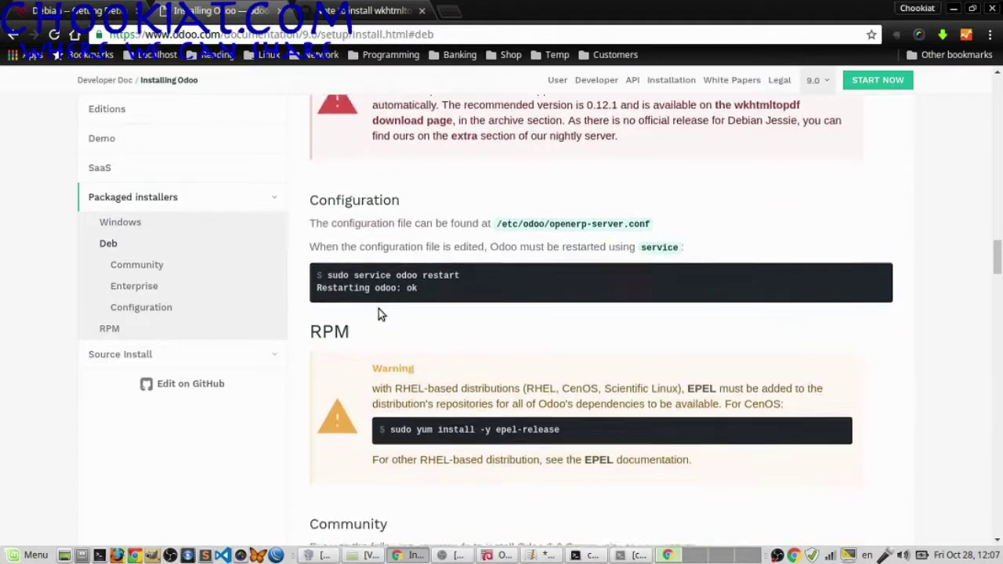
pyautogui.scroll(-2, 380, 313)
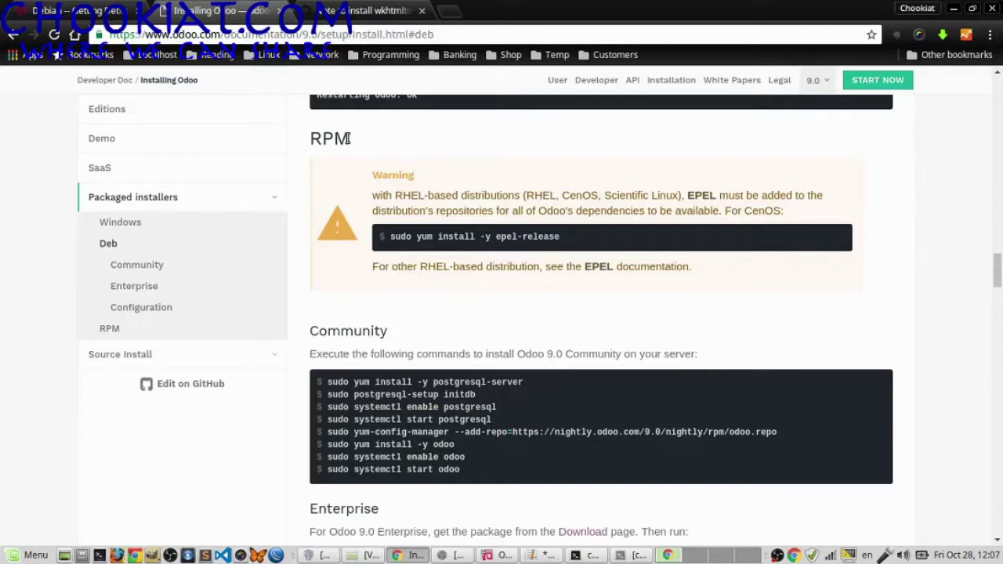
# - Select the RPM heading and scroll through the package install notes on the Installing Odoo page
pyautogui.moveTo(350, 139); pyautogui.dragTo(310, 140)
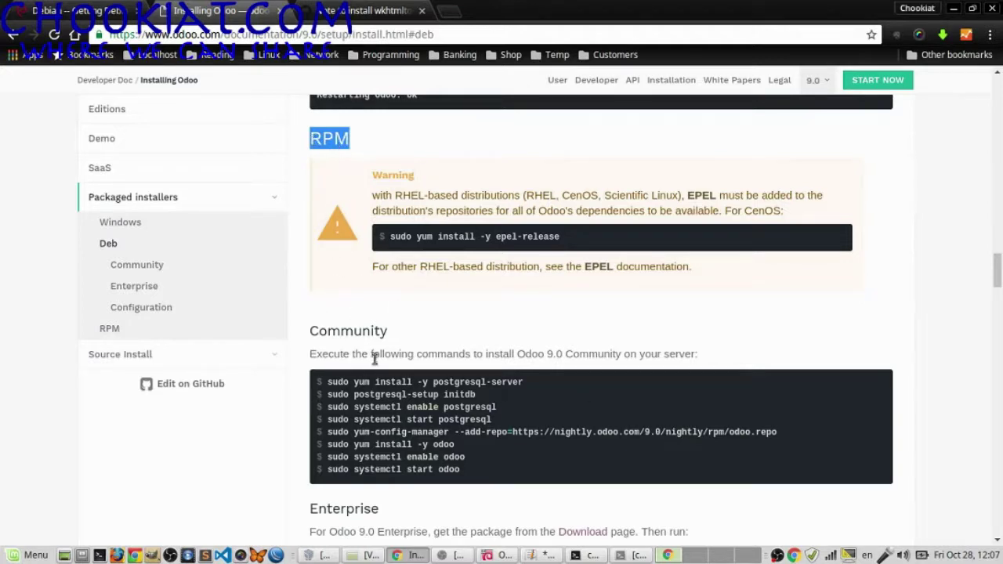
pyautogui.scroll(-1, 420, 413)
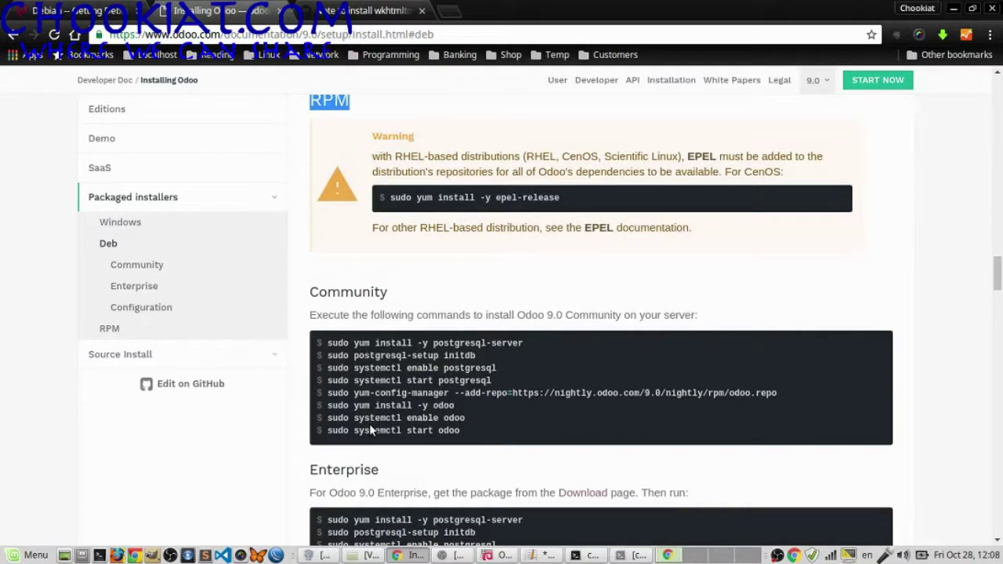
pyautogui.scroll(10, 370, 423)
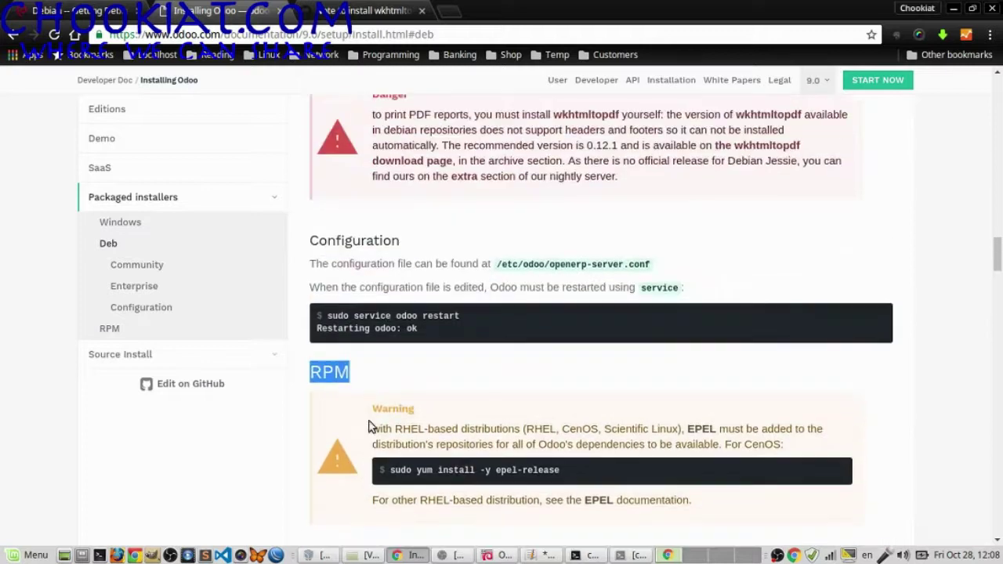
pyautogui.scroll(4, 370, 424)
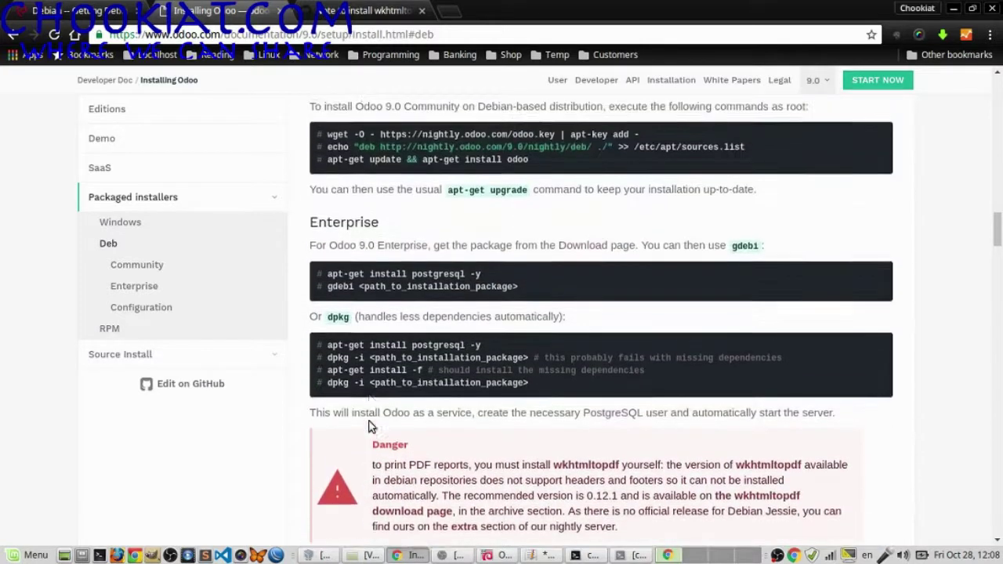
pyautogui.scroll(-16, 370, 422)
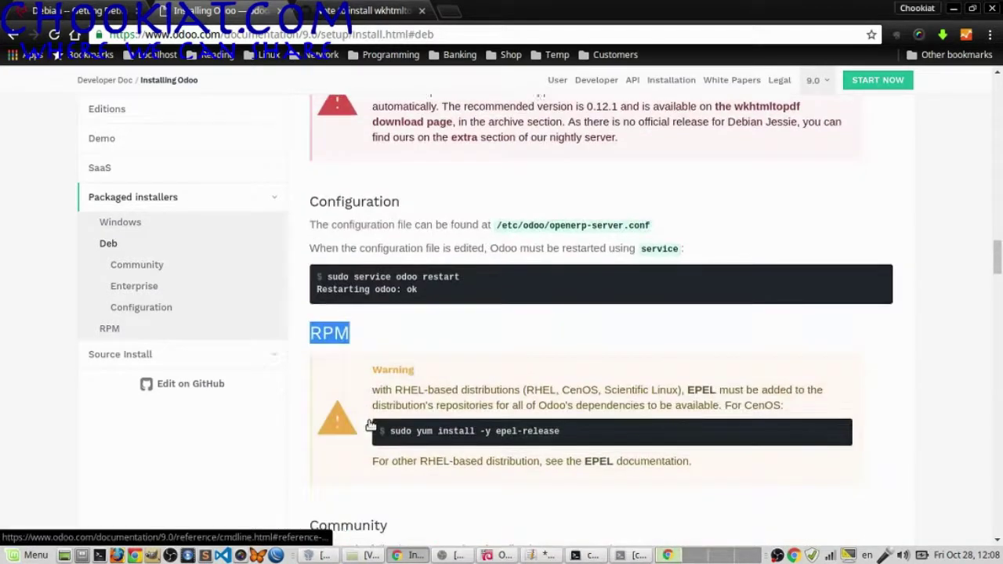
pyautogui.scroll(-6, 370, 422)
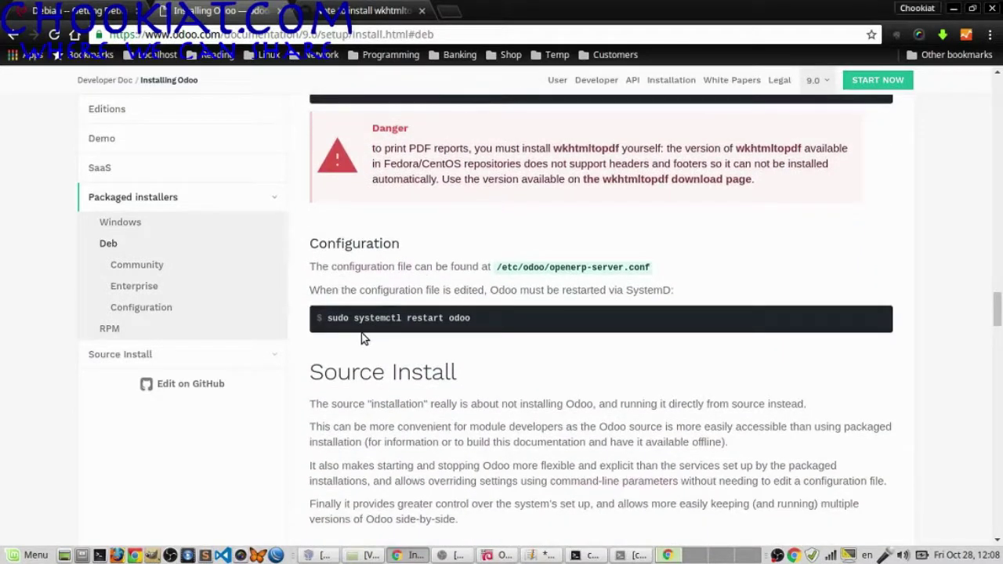
pyautogui.scroll(-2, 446, 336)
pyautogui.scroll(-6, 446, 335)
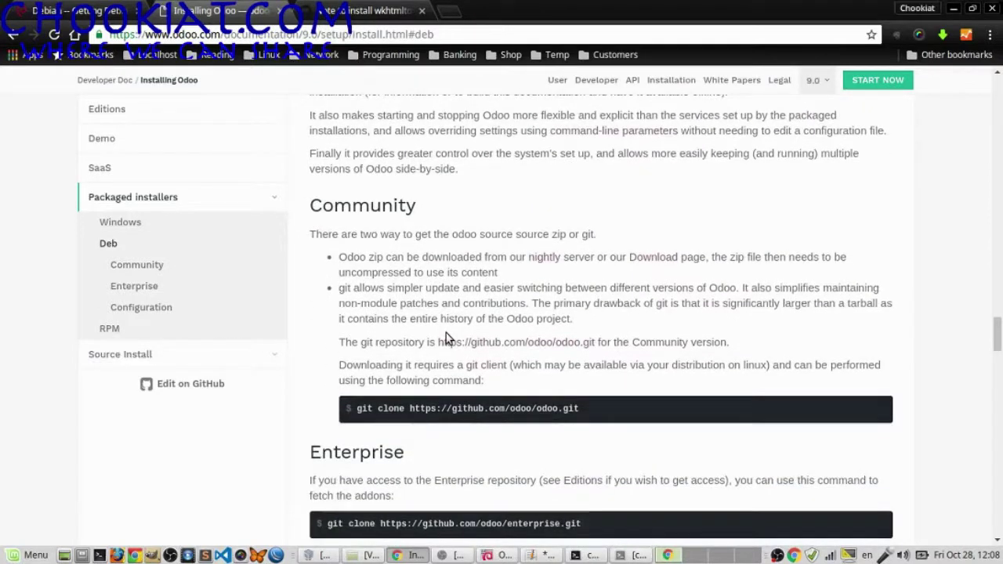
pyautogui.scroll(-5, 446, 335)
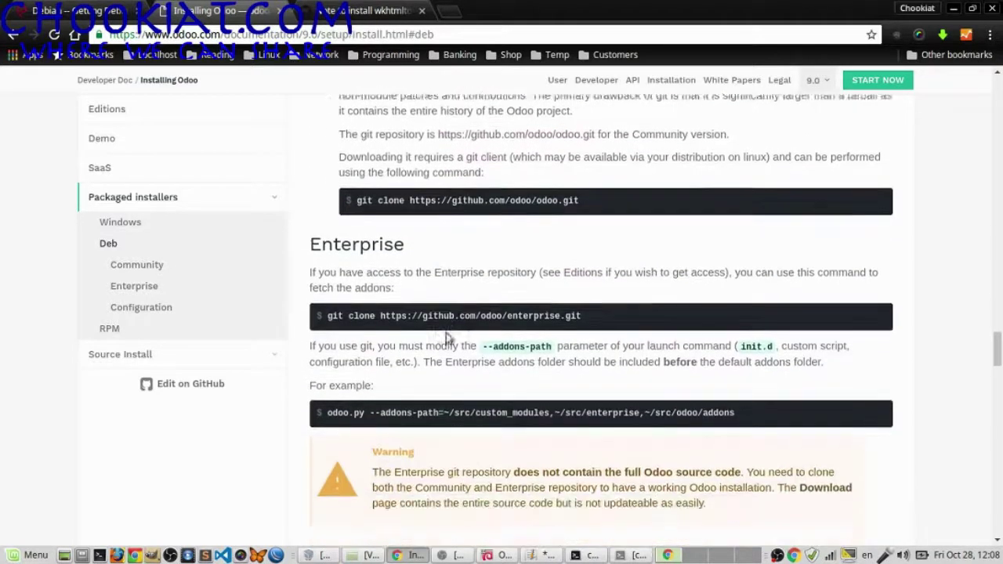
pyautogui.scroll(-3, 446, 335)
pyautogui.scroll(-4, 446, 335)
pyautogui.scroll(-7, 446, 333)
pyautogui.scroll(-8, 447, 334)
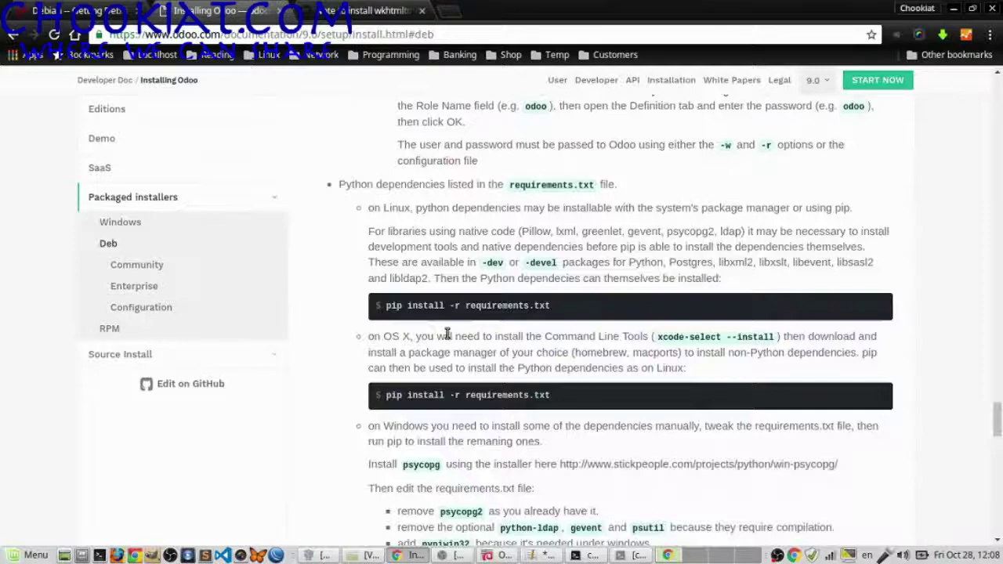
pyautogui.scroll(14, 446, 336)
# - Jump to Source Install and read Community, Enterprise, dependencies and Running Odoo down to Less CSS
pyautogui.click(131, 357)
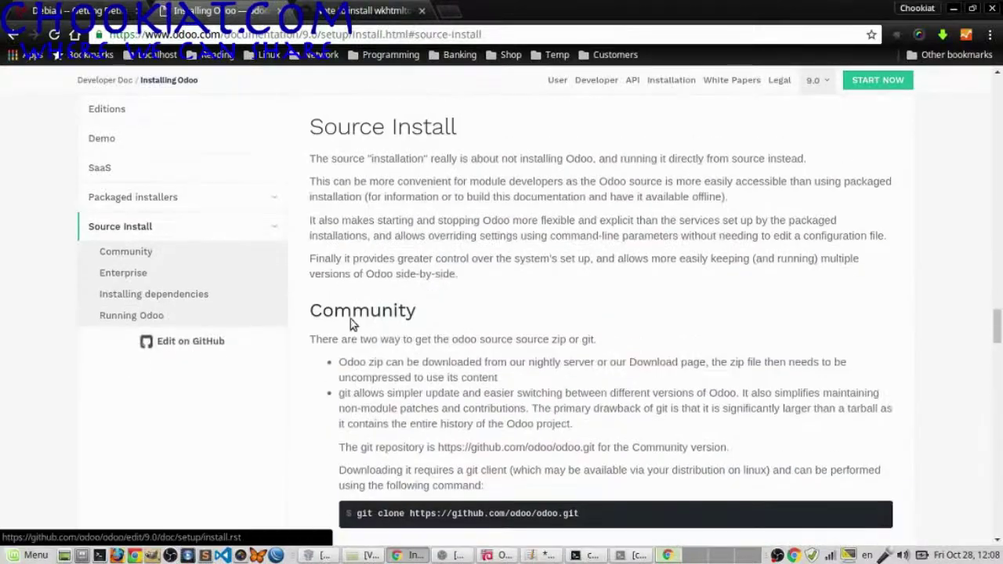
pyautogui.scroll(-1, 439, 227)
pyautogui.scroll(-2, 441, 239)
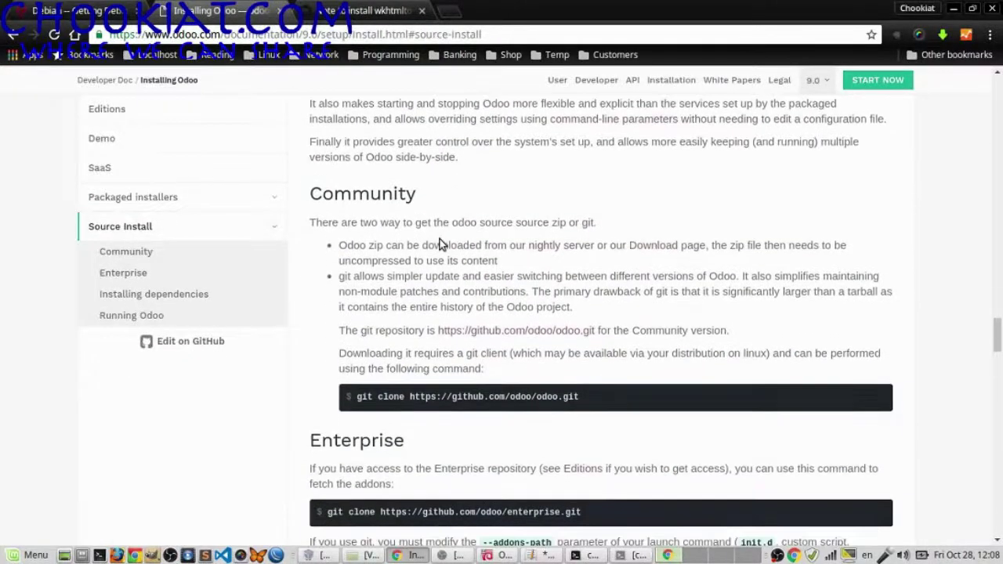
pyautogui.scroll(-1, 441, 239)
pyautogui.scroll(-2, 439, 241)
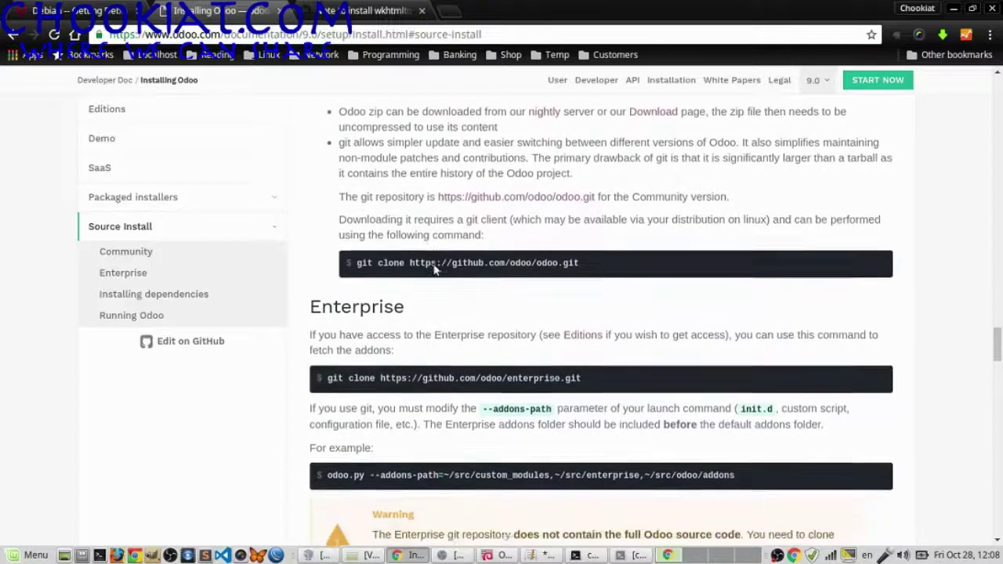
pyautogui.scroll(1, 424, 267)
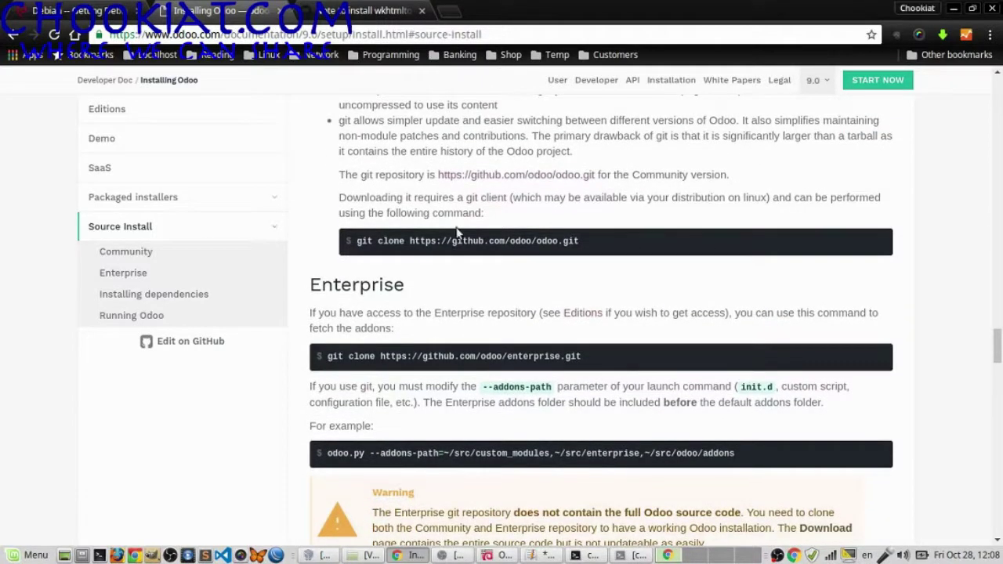
pyautogui.scroll(-2, 459, 233)
pyautogui.scroll(-3, 384, 269)
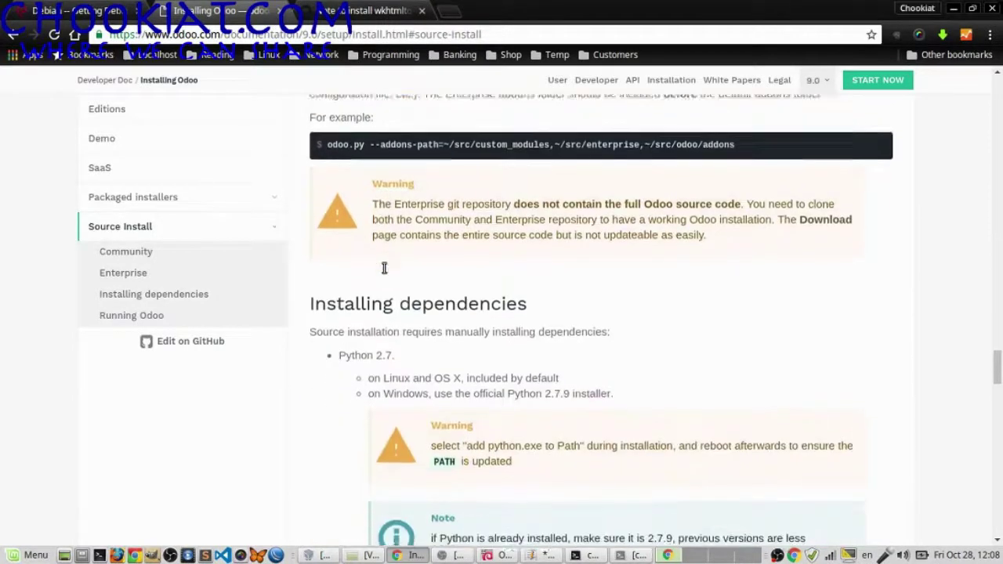
pyautogui.scroll(-2, 384, 268)
pyautogui.scroll(-1, 385, 271)
pyautogui.scroll(1, 388, 213)
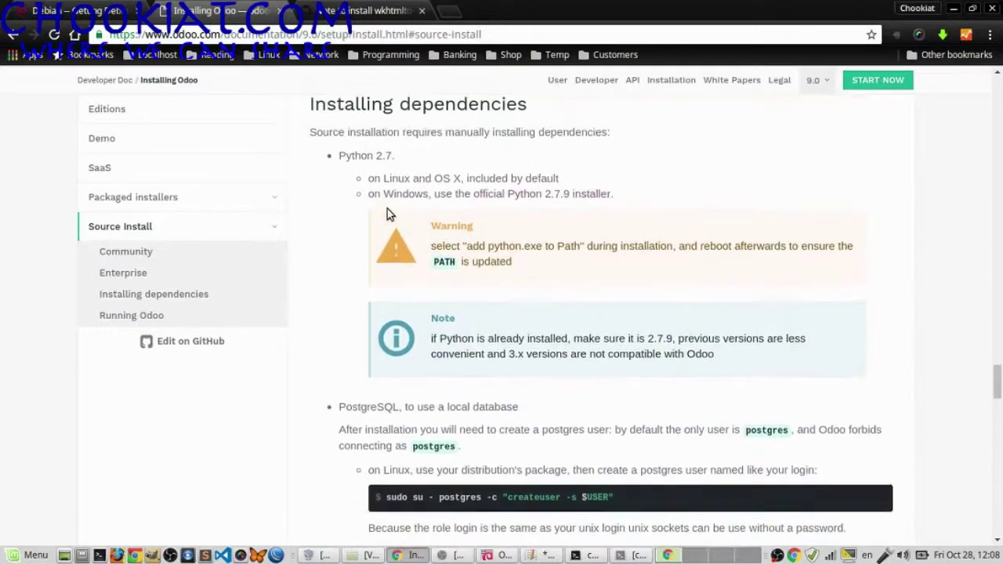
pyautogui.scroll(1, 387, 213)
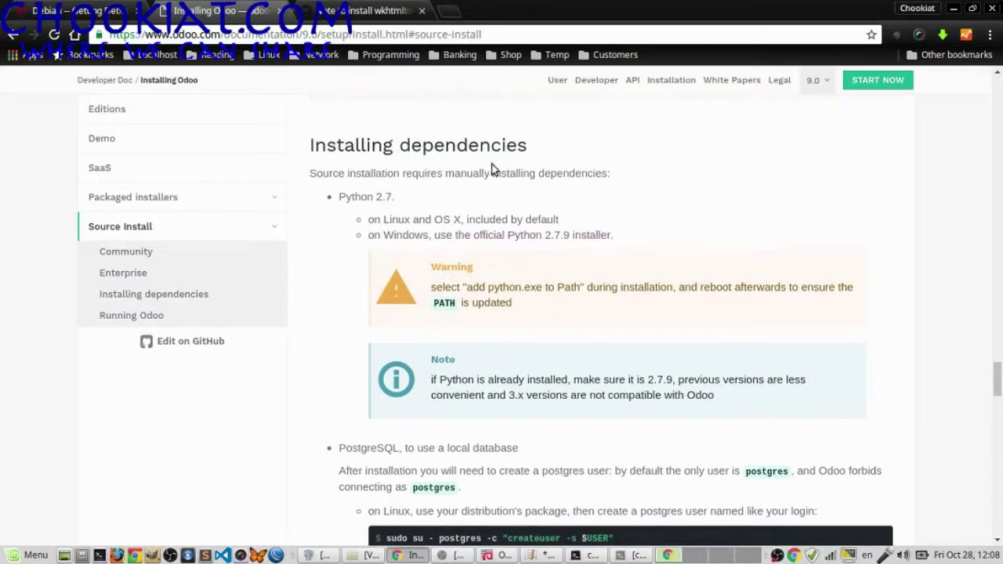
pyautogui.scroll(-1, 473, 269)
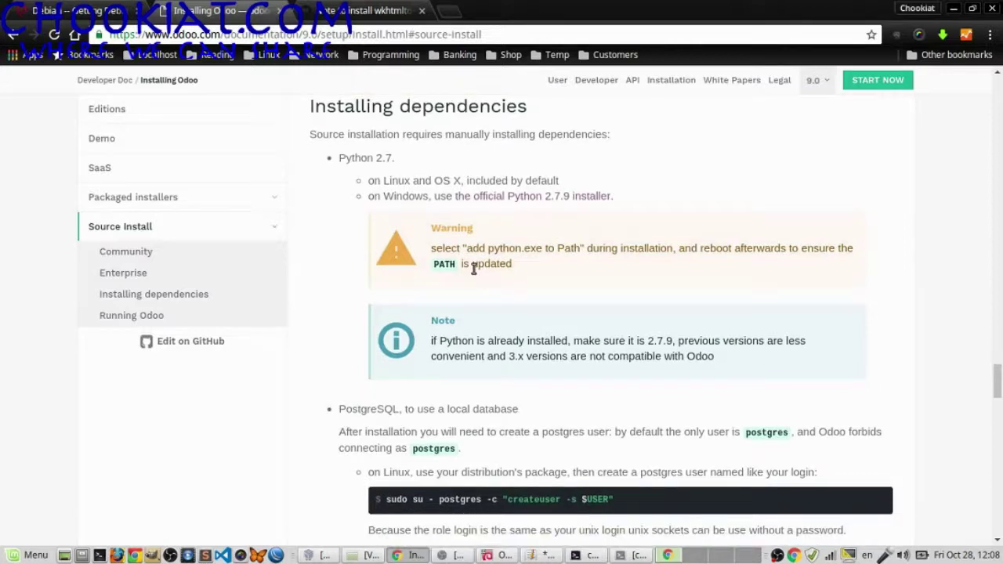
pyautogui.scroll(-3, 367, 161)
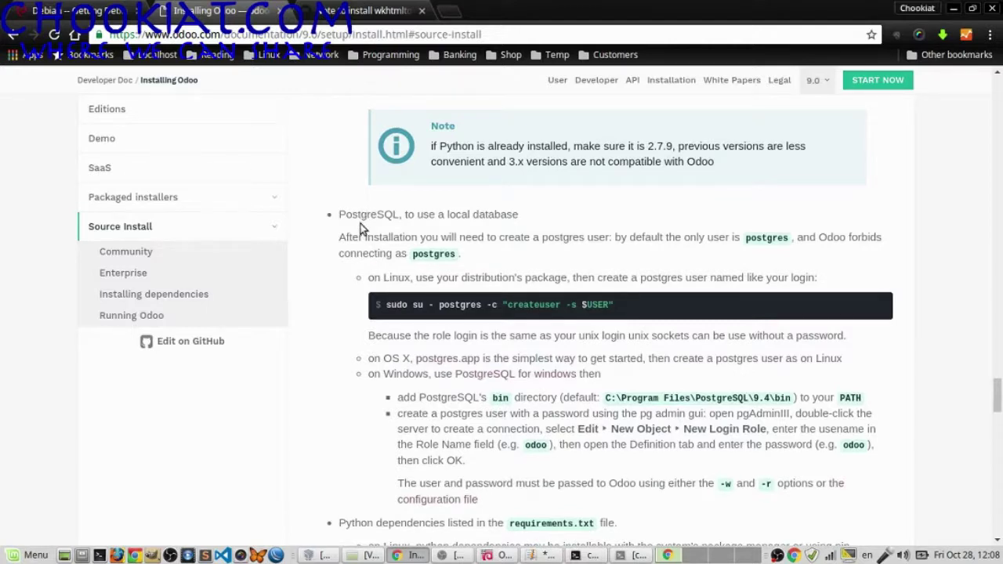
pyautogui.scroll(-1, 363, 231)
pyautogui.scroll(-2, 366, 246)
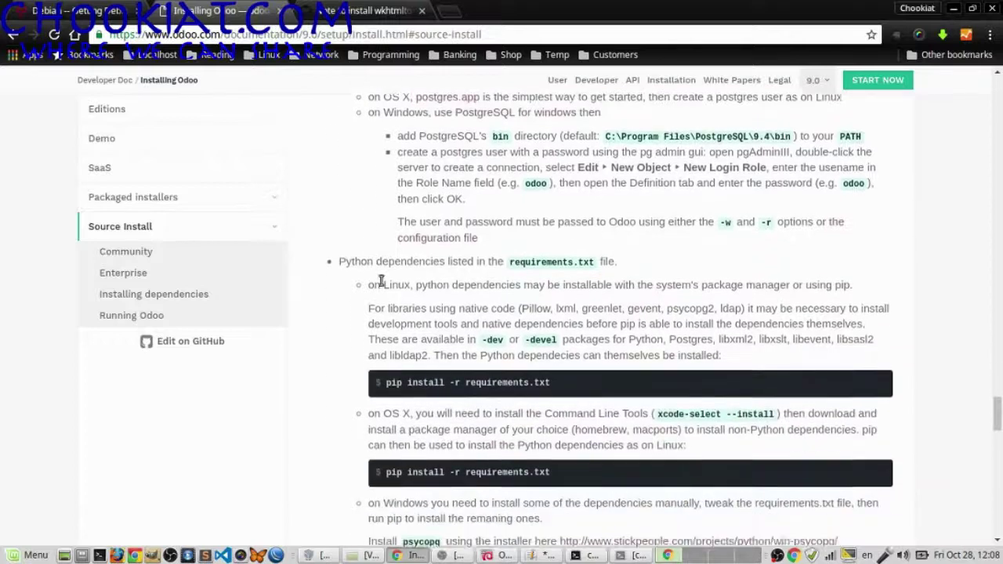
pyautogui.scroll(-1, 353, 251)
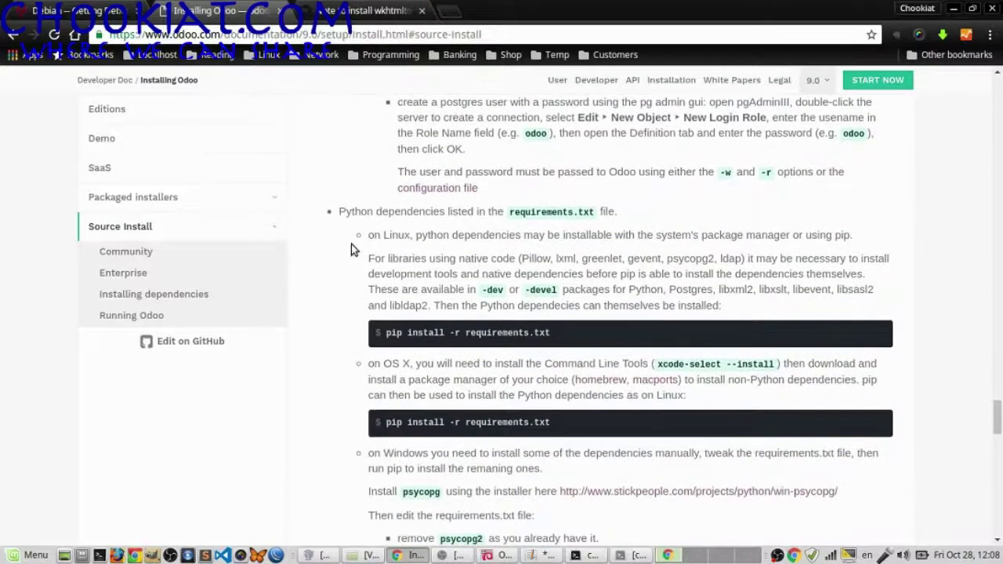
pyautogui.scroll(-3, 414, 236)
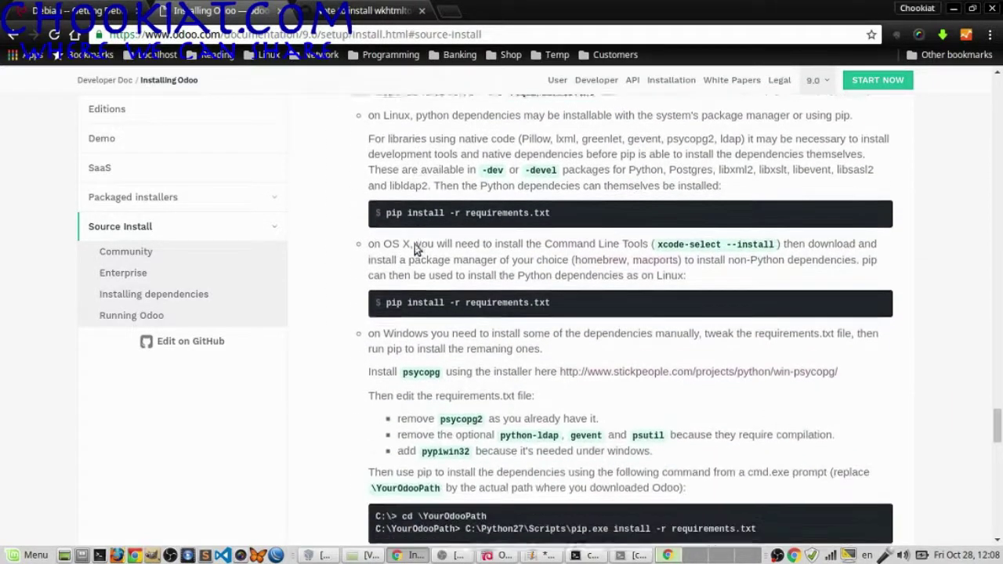
pyautogui.scroll(-2, 415, 249)
pyautogui.scroll(-5, 416, 245)
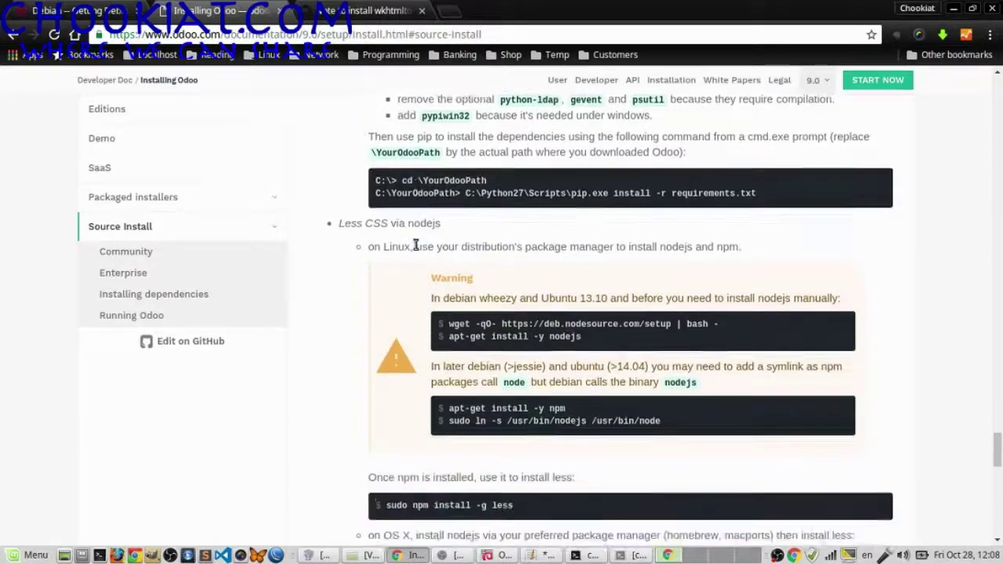
pyautogui.scroll(-4, 414, 244)
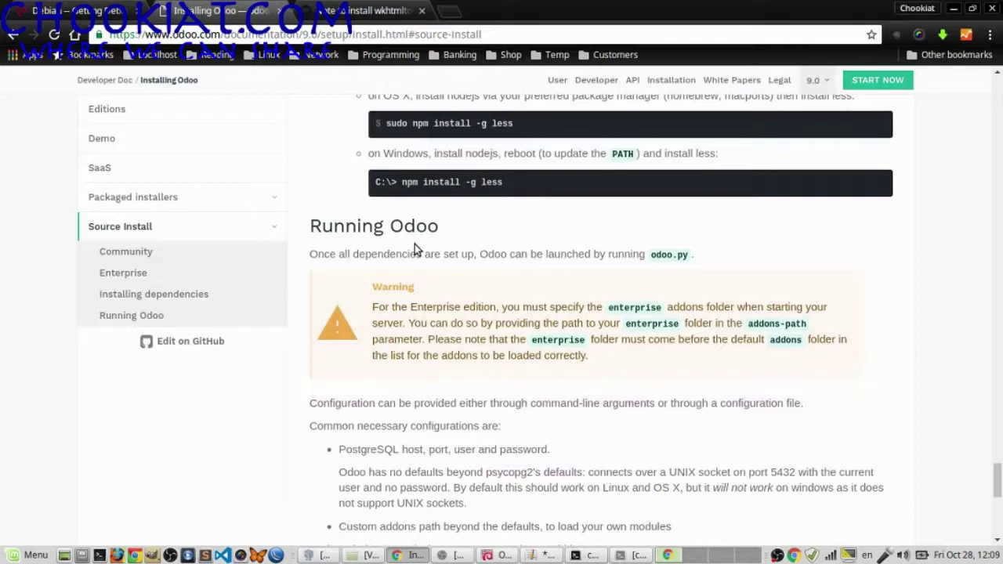
pyautogui.scroll(3, 414, 244)
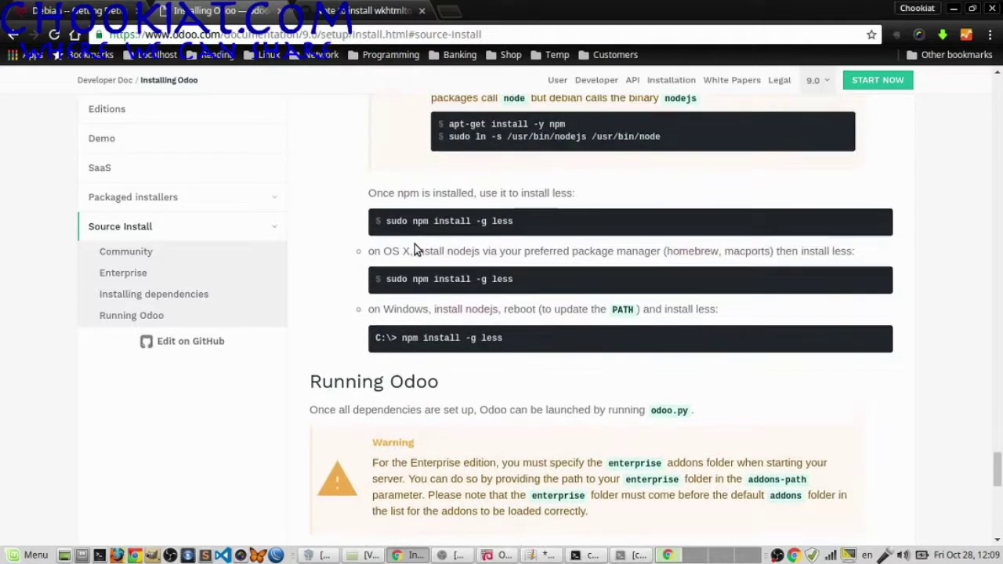
pyautogui.scroll(-2, 415, 244)
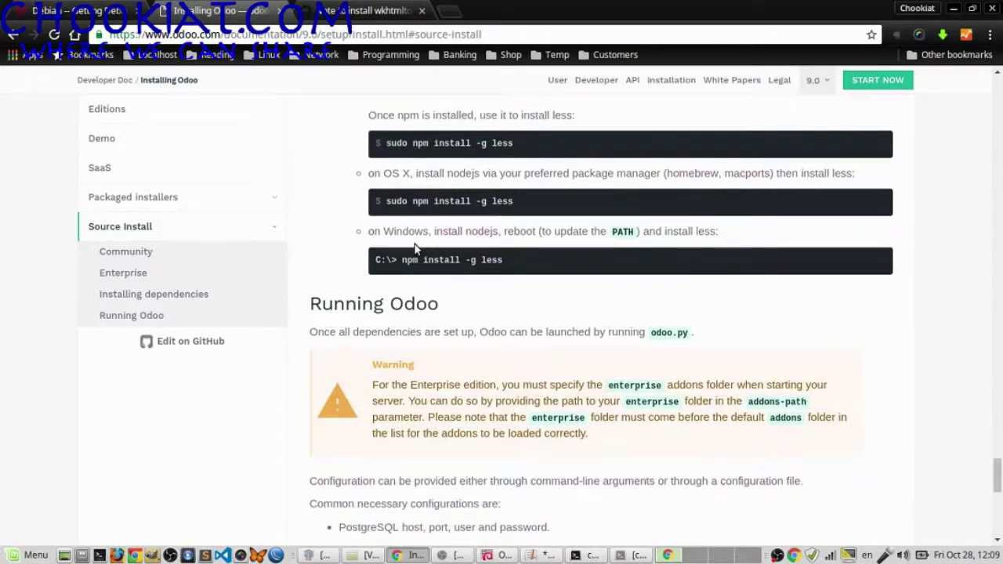
pyautogui.scroll(5, 414, 244)
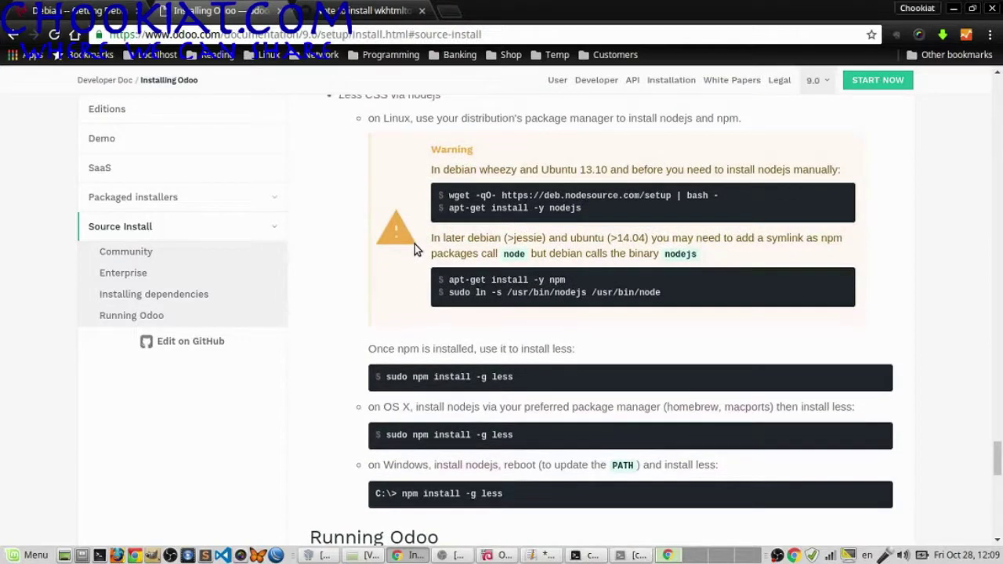
pyautogui.scroll(1, 414, 244)
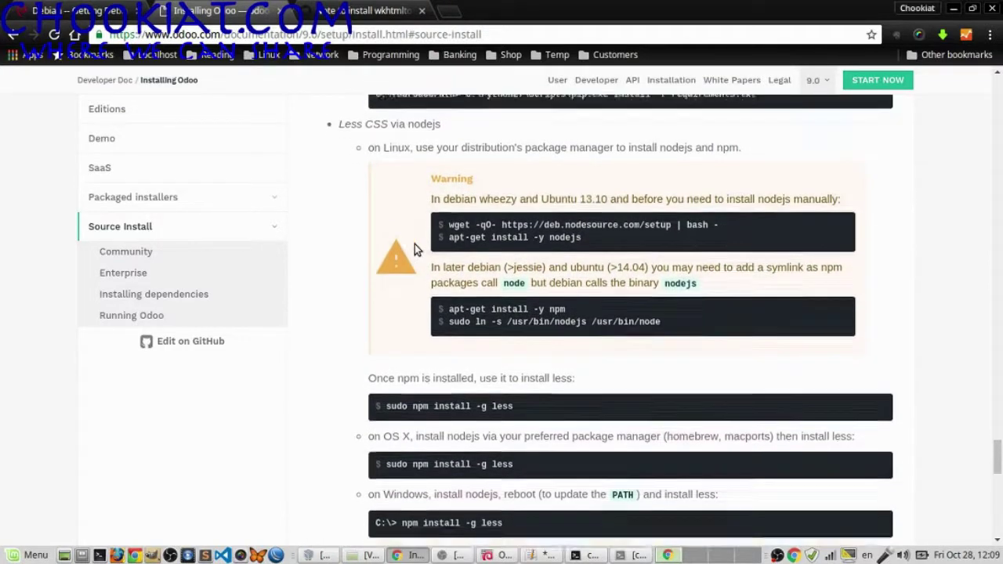
pyautogui.scroll(-9, 415, 244)
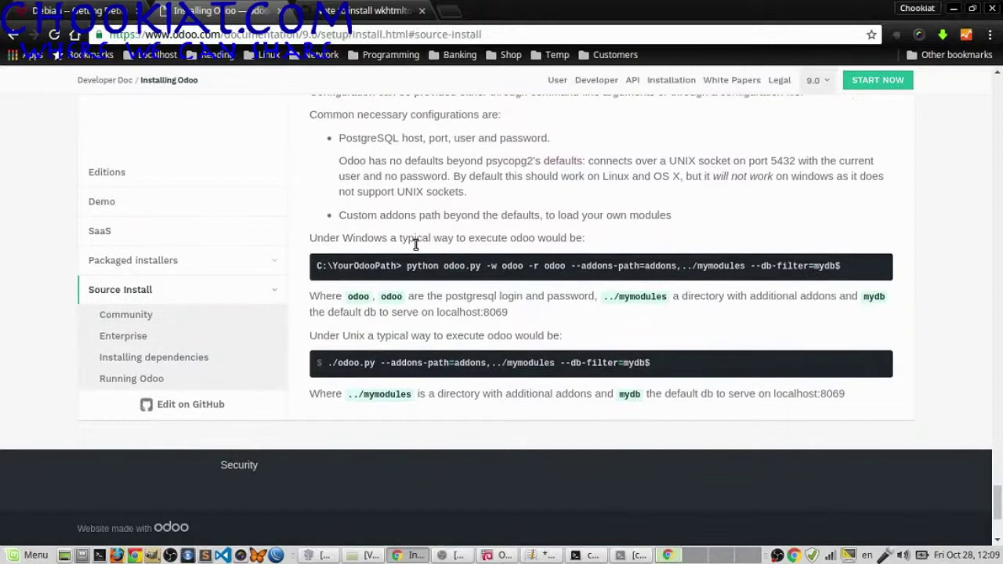
# - Check the terminal's Odoo package download, then return to the wkhtmltopdf gist tab
pyautogui.click(598, 555)
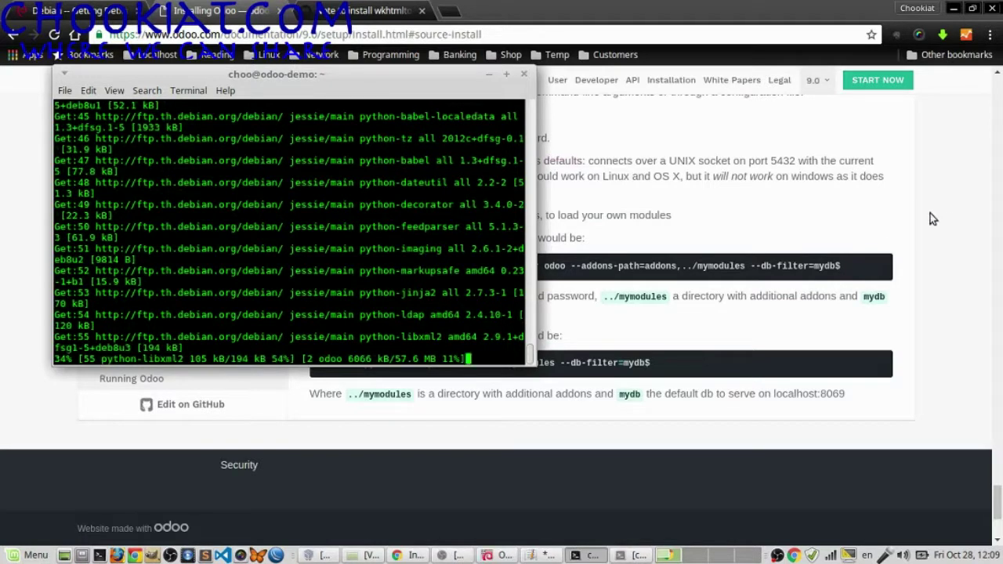
pyautogui.click(367, 10)
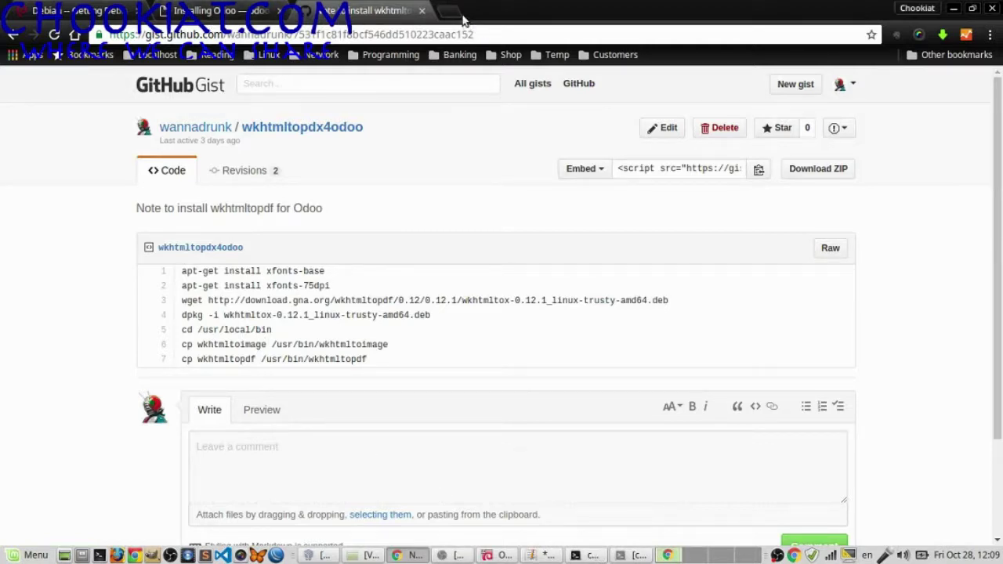
# - Go to github.com in a new browser tab
pyautogui.click(447, 14)
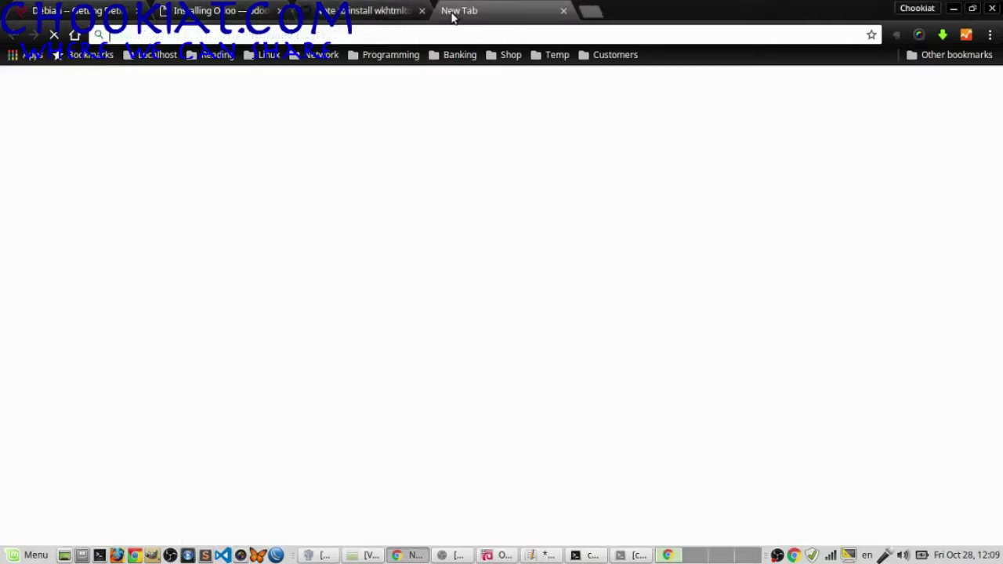
pyautogui.write('github.com')
pyautogui.press('Return')
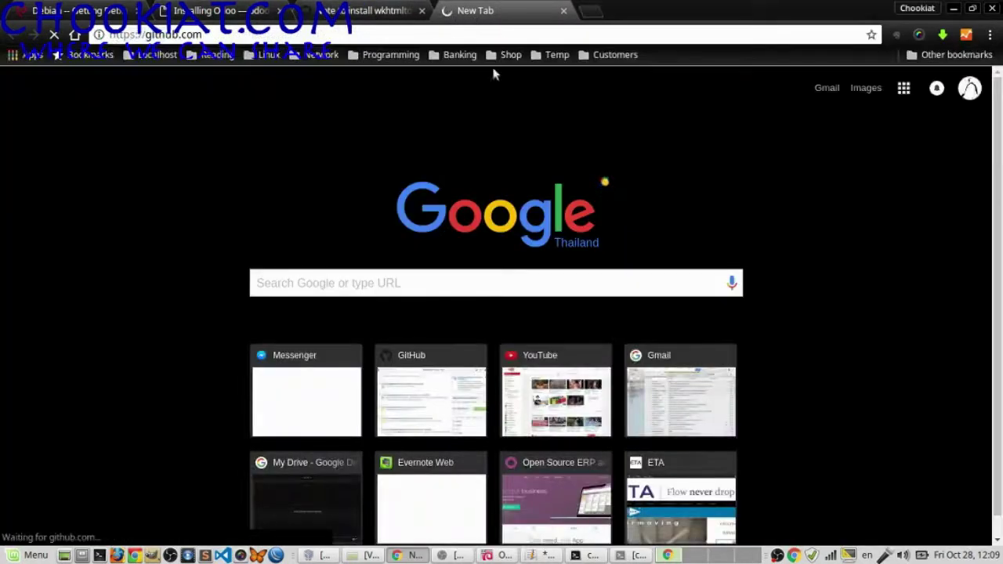
# - Search GitHub for 'odoo', open the odoo/odoo repository and its Wiki
pyautogui.click(301, 83)
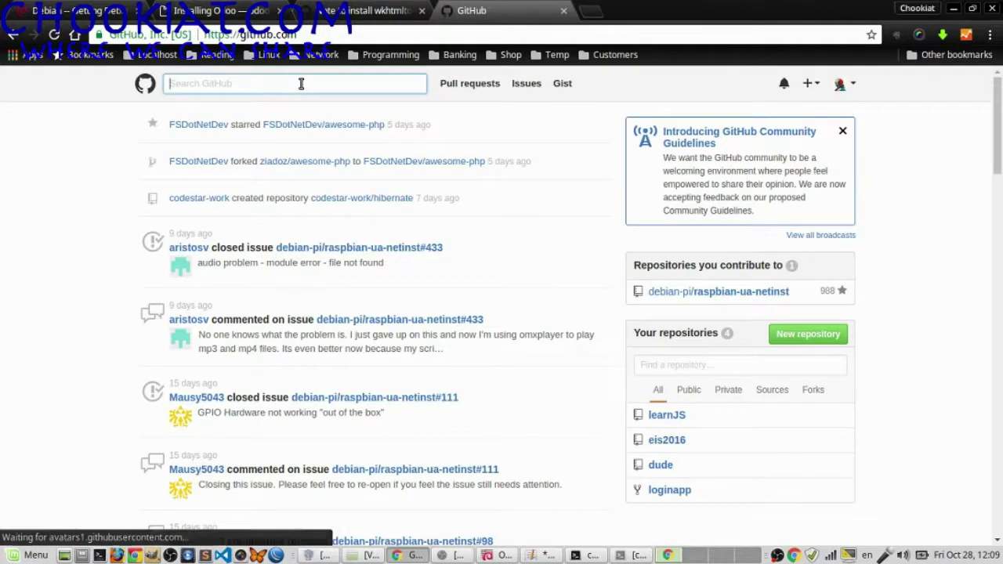
pyautogui.write('odo')
pyautogui.press('BackSpace')
pyautogui.press('BackSpace')
pyautogui.press('BackSpace')
pyautogui.write('wkhtm')
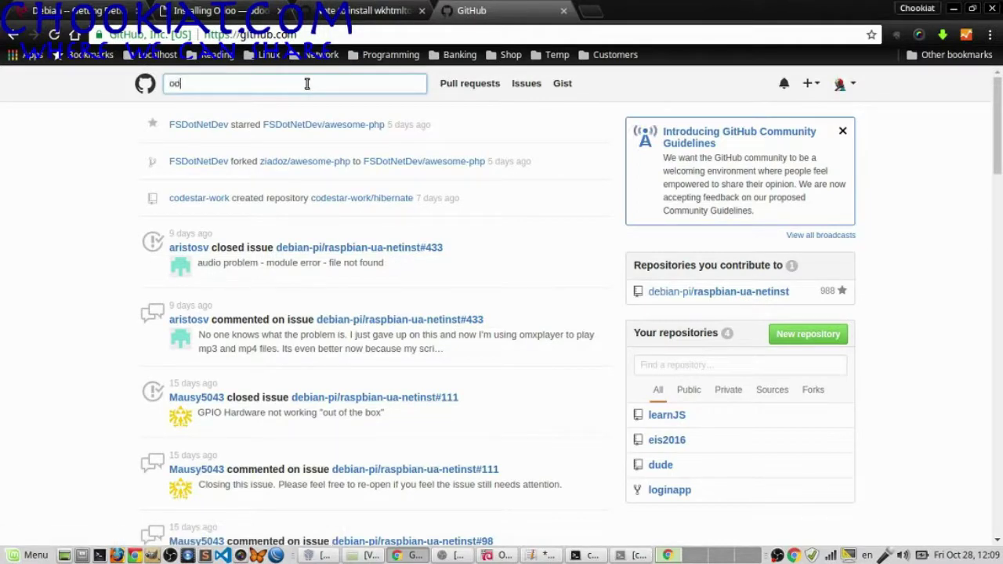
pyautogui.press('BackSpace')
pyautogui.press('BackSpace')
pyautogui.press('BackSpace')
pyautogui.press('BackSpace')
pyautogui.press('BackSpace')
pyautogui.write('o')
pyautogui.press('Return')
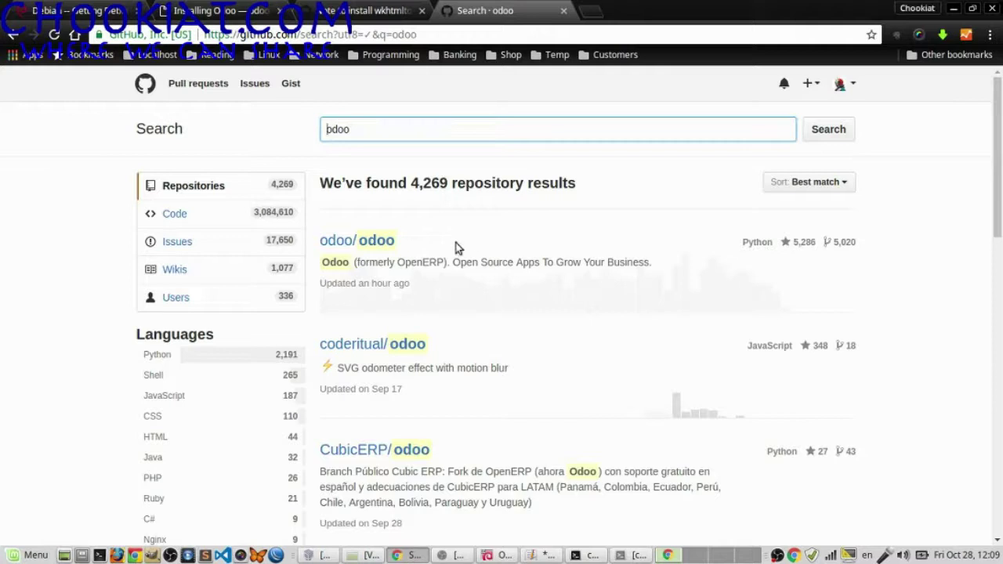
pyautogui.click(389, 243)
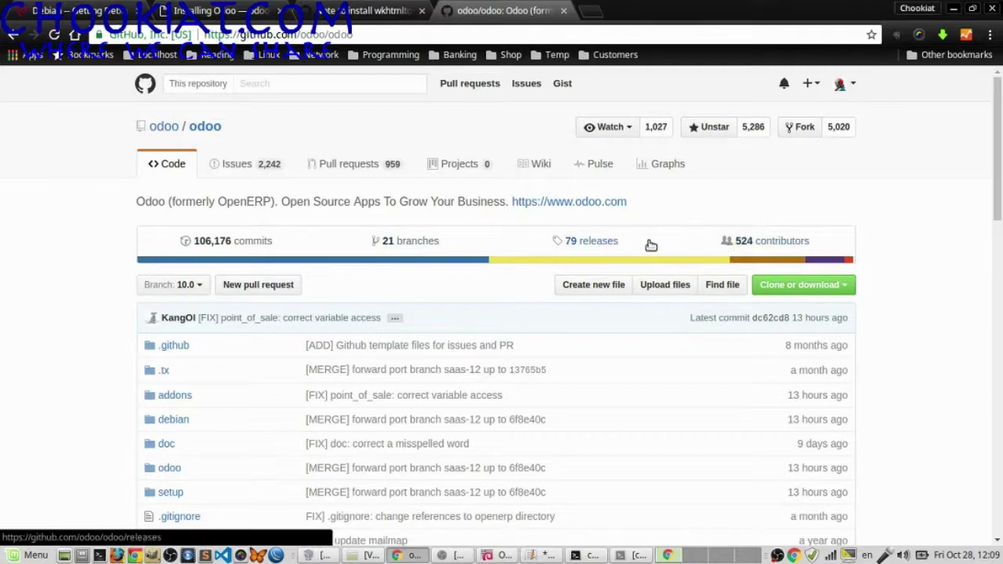
pyautogui.click(541, 165)
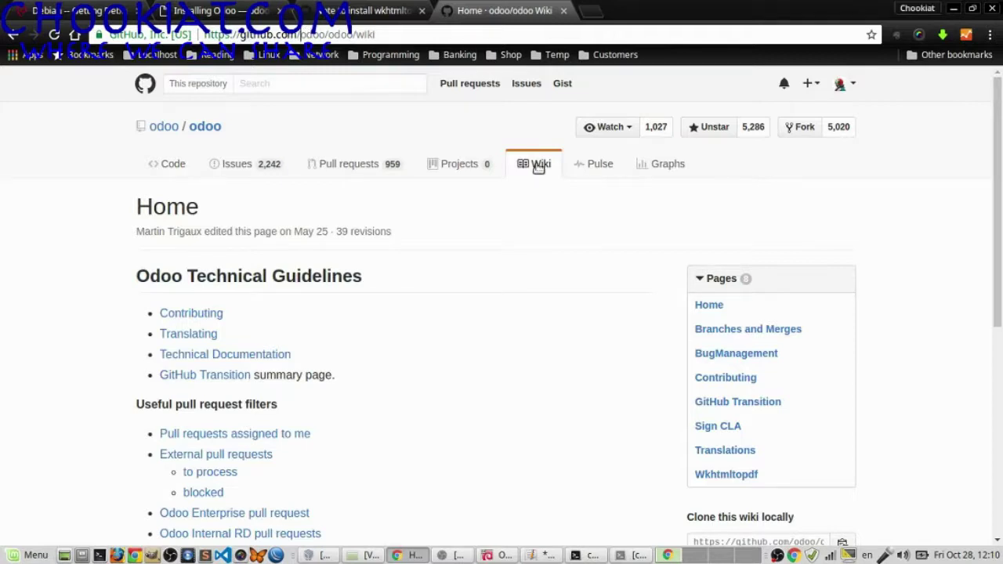
pyautogui.scroll(-4, 556, 219)
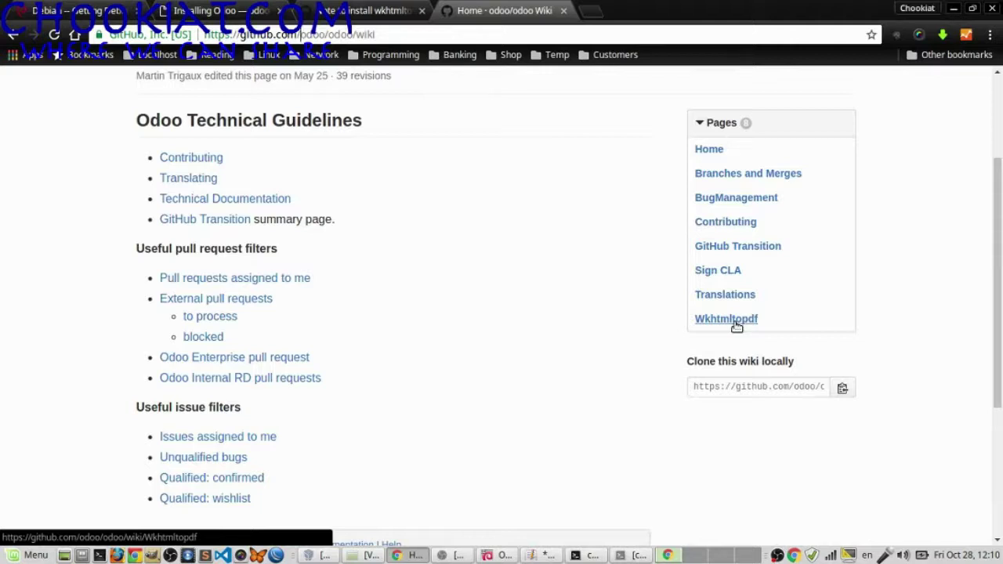
pyautogui.click(736, 324)
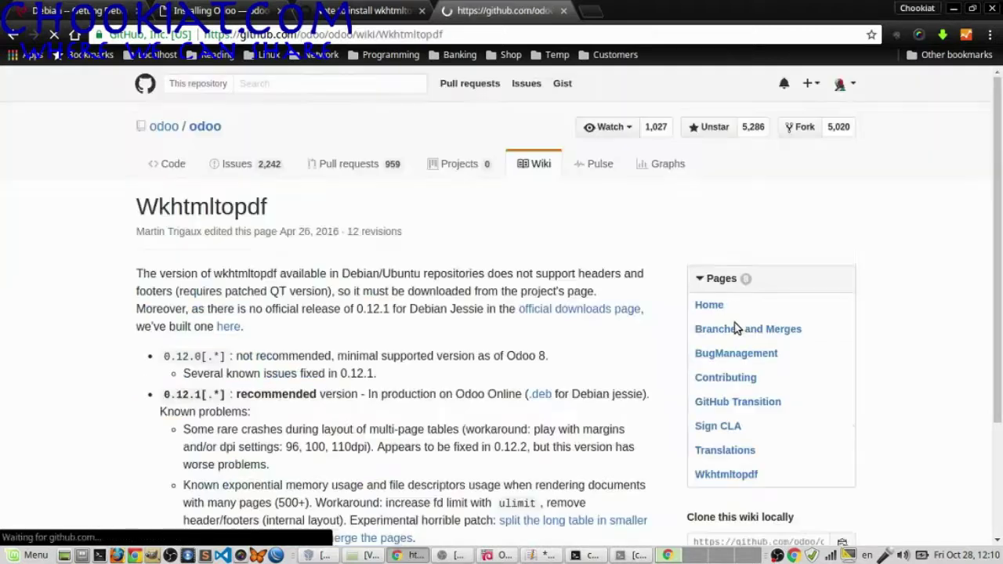
pyautogui.scroll(-1, 662, 333)
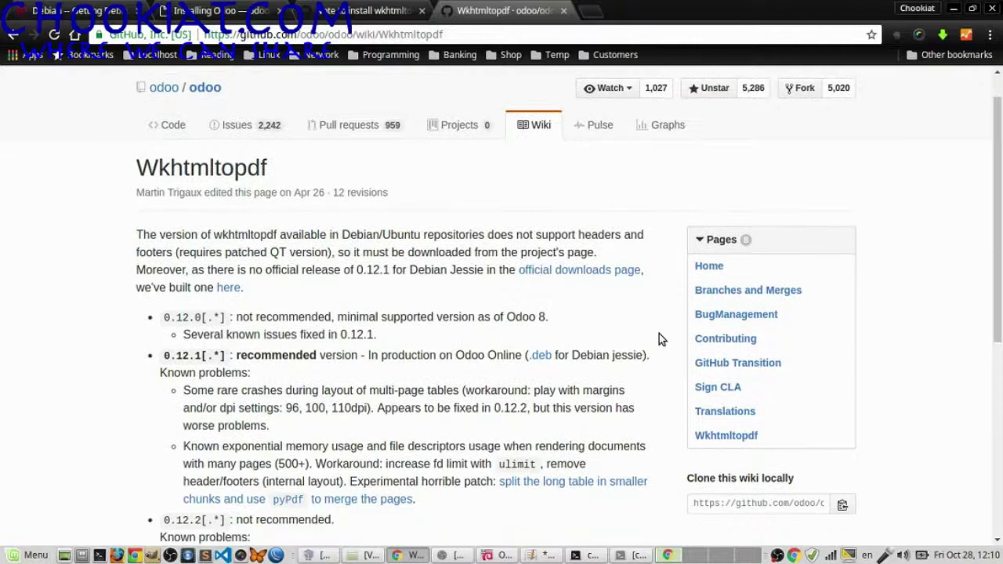
pyautogui.scroll(-3, 670, 327)
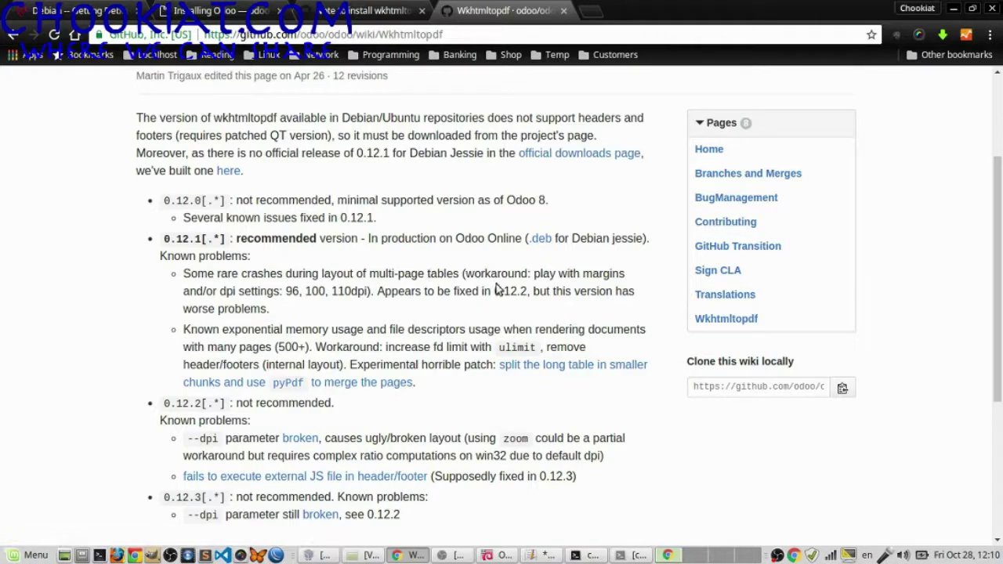
pyautogui.scroll(3, 303, 369)
pyautogui.scroll(-2, 303, 369)
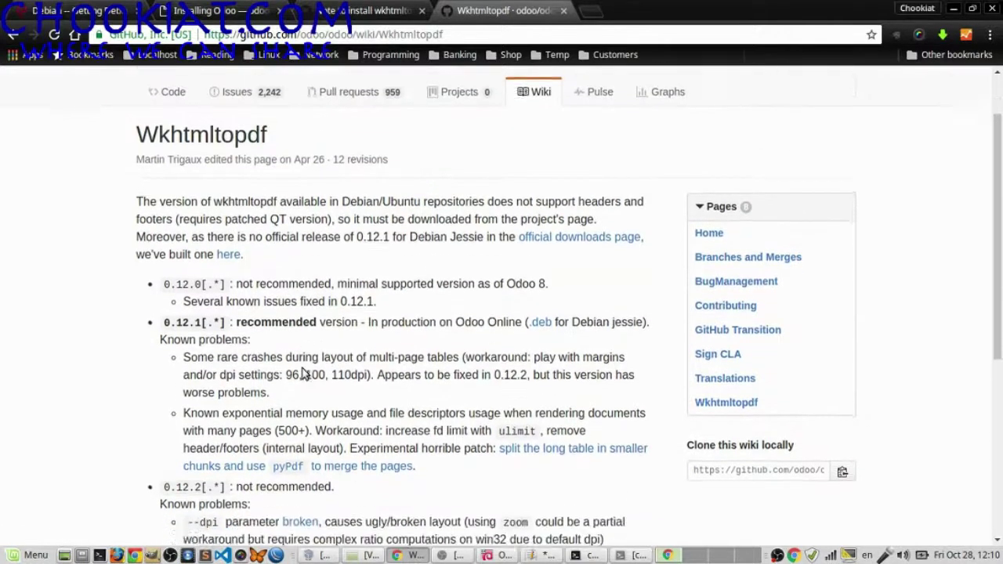
pyautogui.scroll(-1, 302, 369)
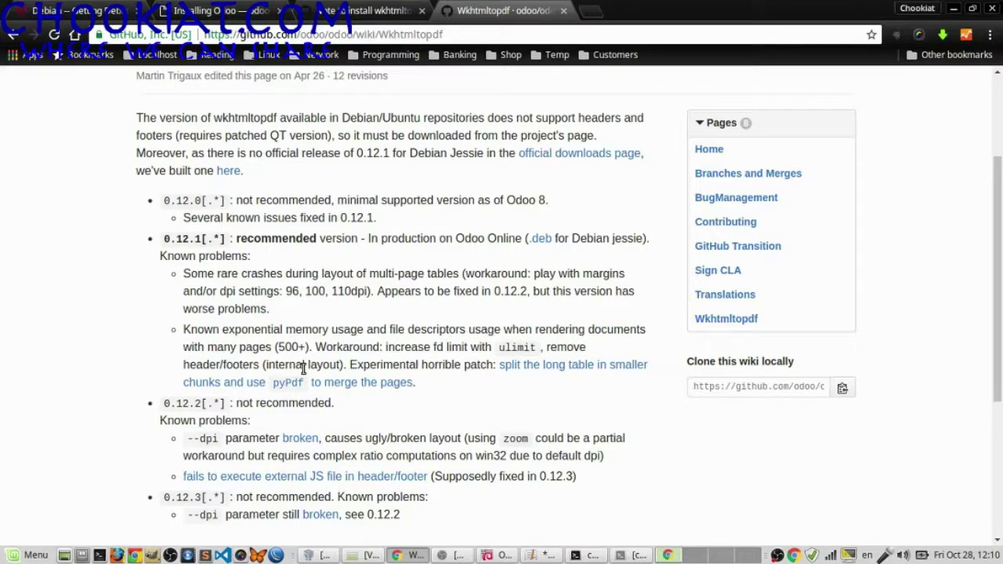
# - Check the VM's download, reopen the wkhtmltopdf gist and highlight the xfonts packages on lines 1-2
pyautogui.click(584, 555)
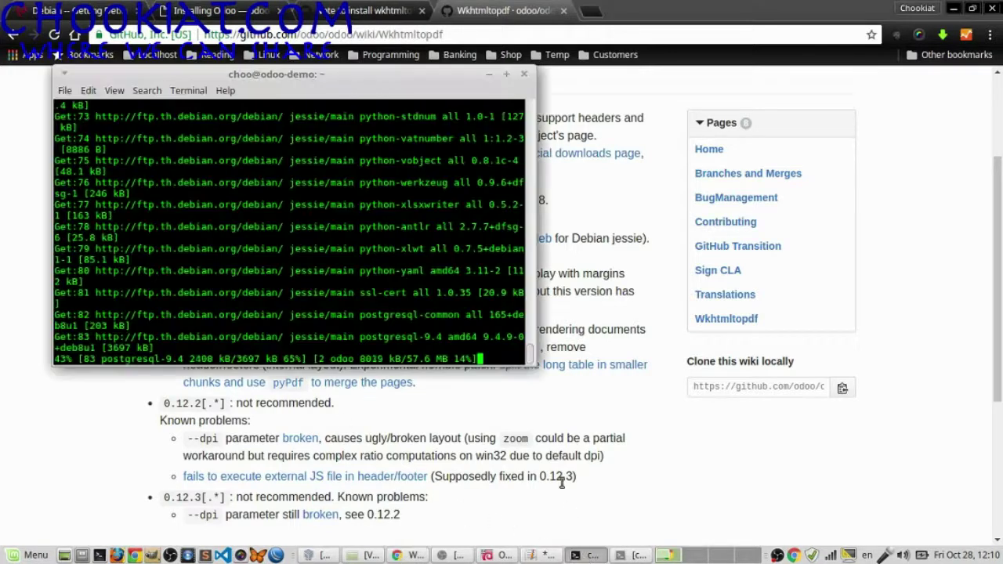
pyautogui.click(923, 137)
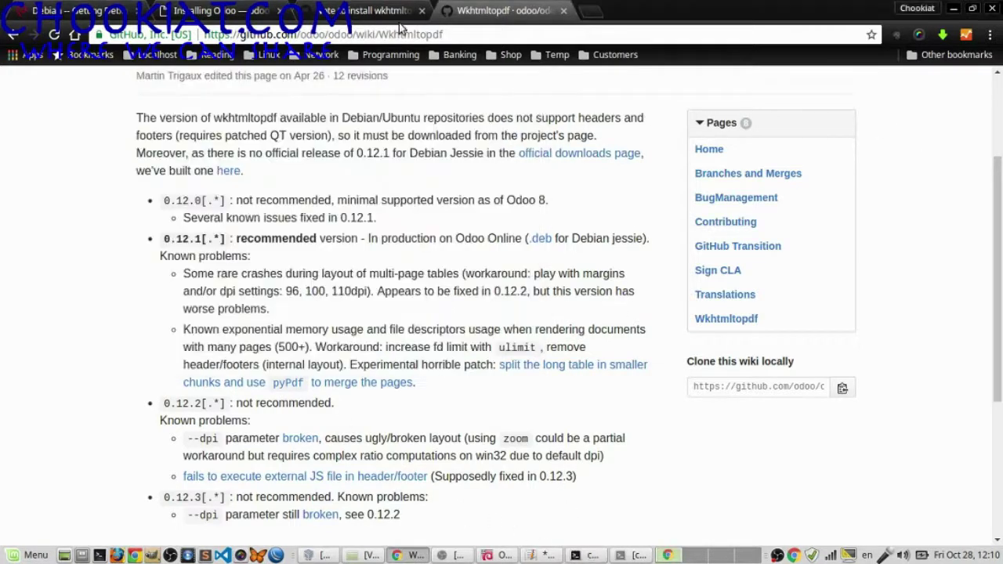
pyautogui.click(373, 11)
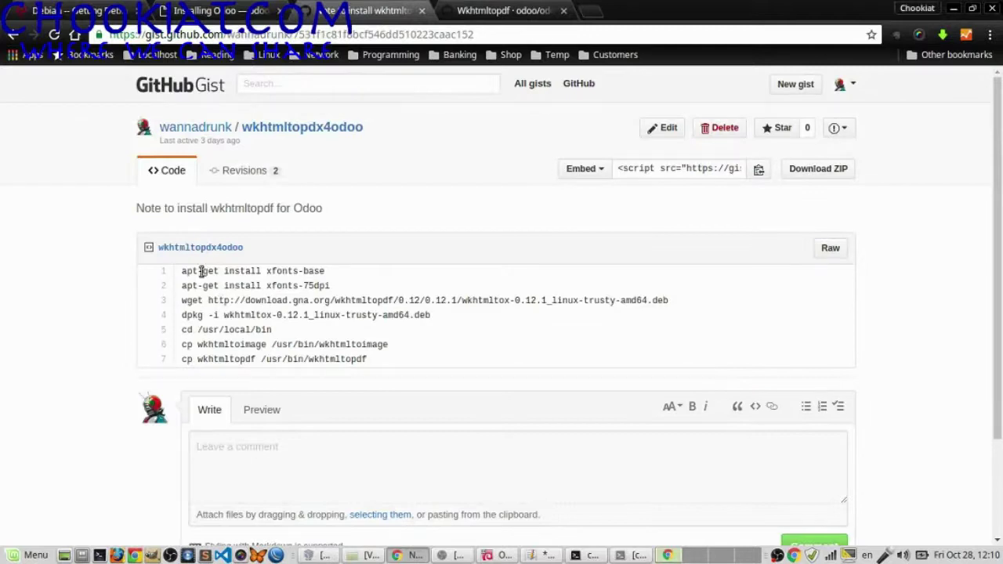
pyautogui.moveTo(185, 271); pyautogui.dragTo(333, 262)
pyautogui.moveTo(261, 271); pyautogui.dragTo(333, 272)
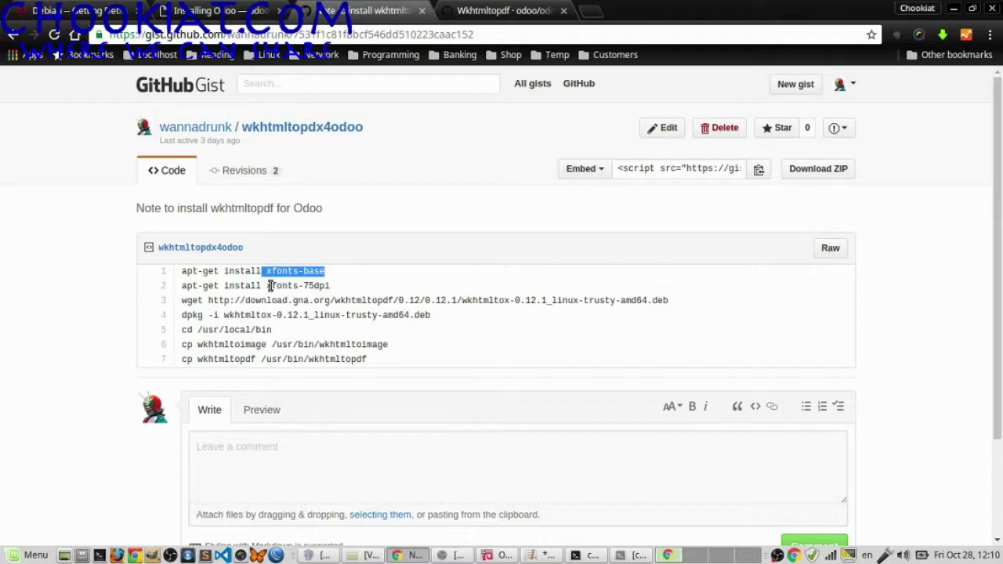
pyautogui.moveTo(267, 286); pyautogui.dragTo(289, 286)
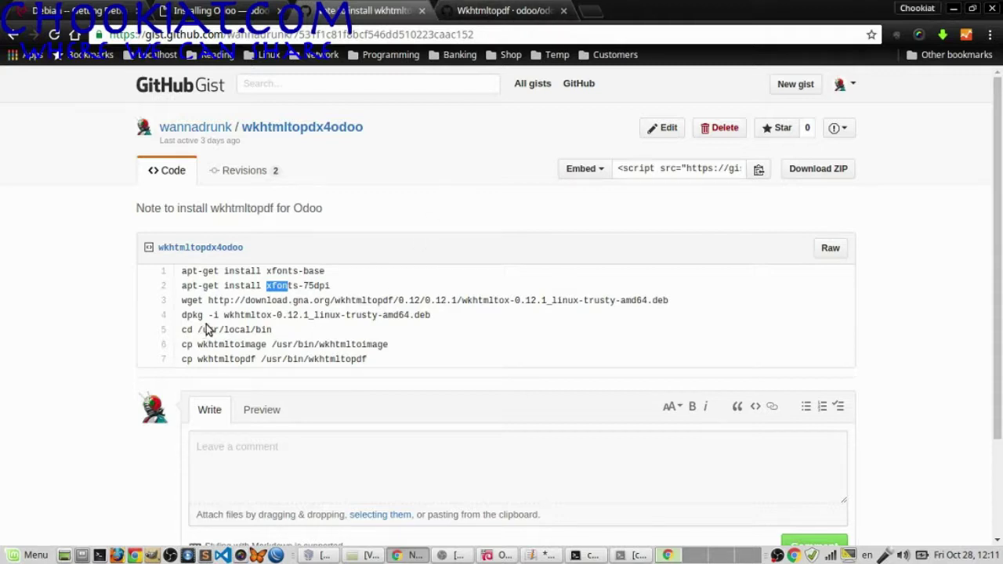
# - Select the Wkhtmltopdf wiki page's address and return to the gist
pyautogui.click(511, 14)
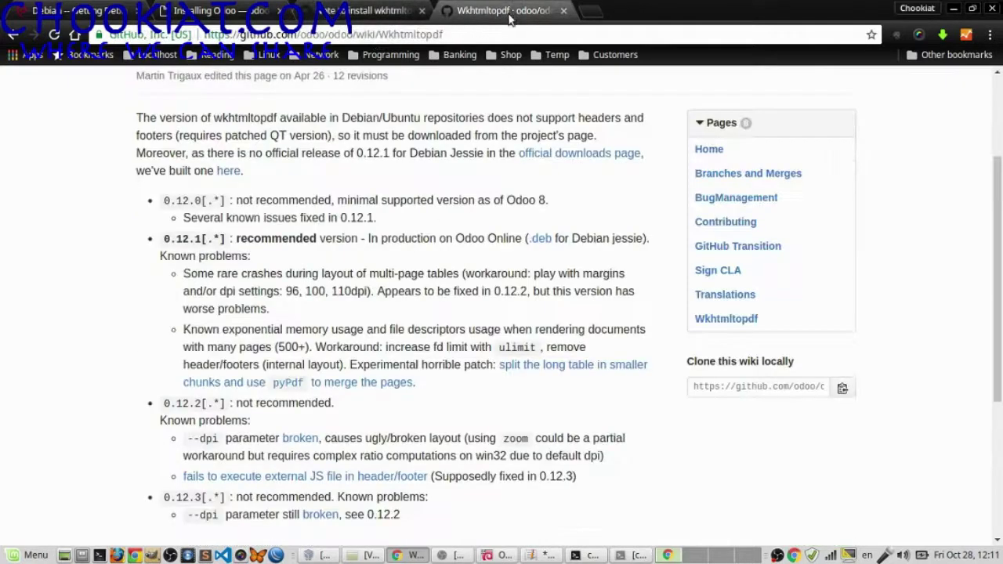
pyautogui.click(348, 35)
pyautogui.hotkey('ctrl', 'c')
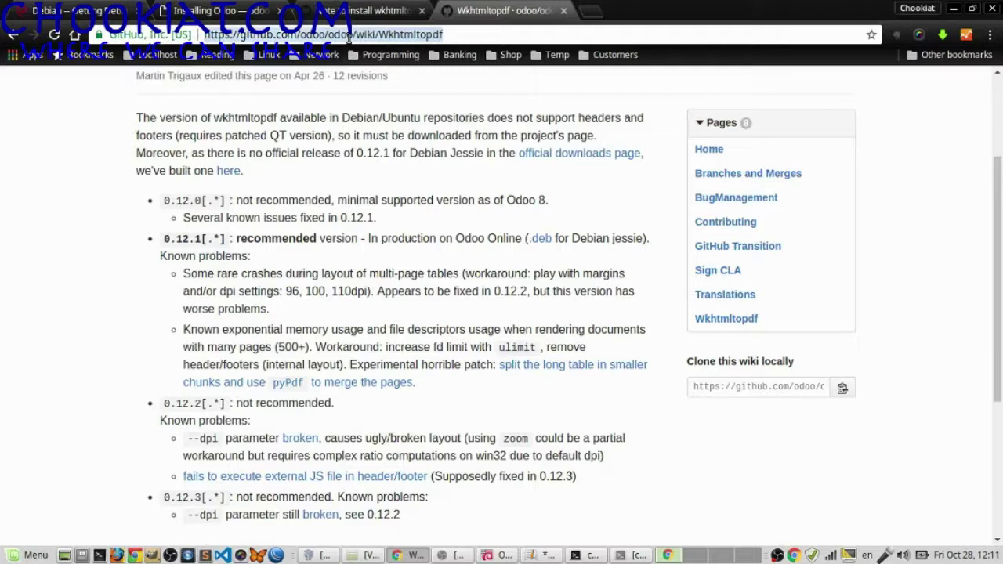
pyautogui.click(323, 12)
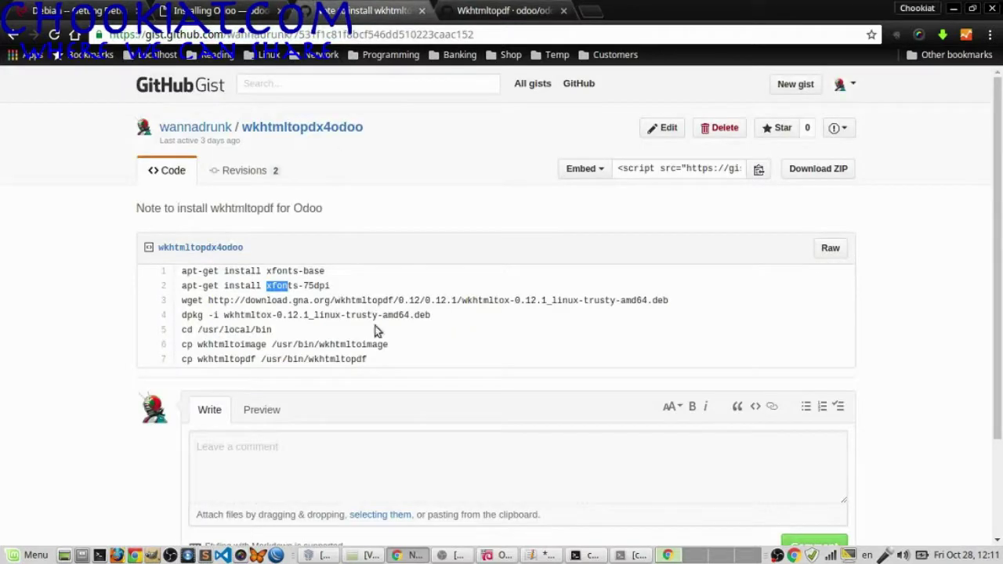
# - Edit the gist, adding a 'Read more,' line with the pasted wiki URL and 'rem ' prefixes
pyautogui.click(667, 129)
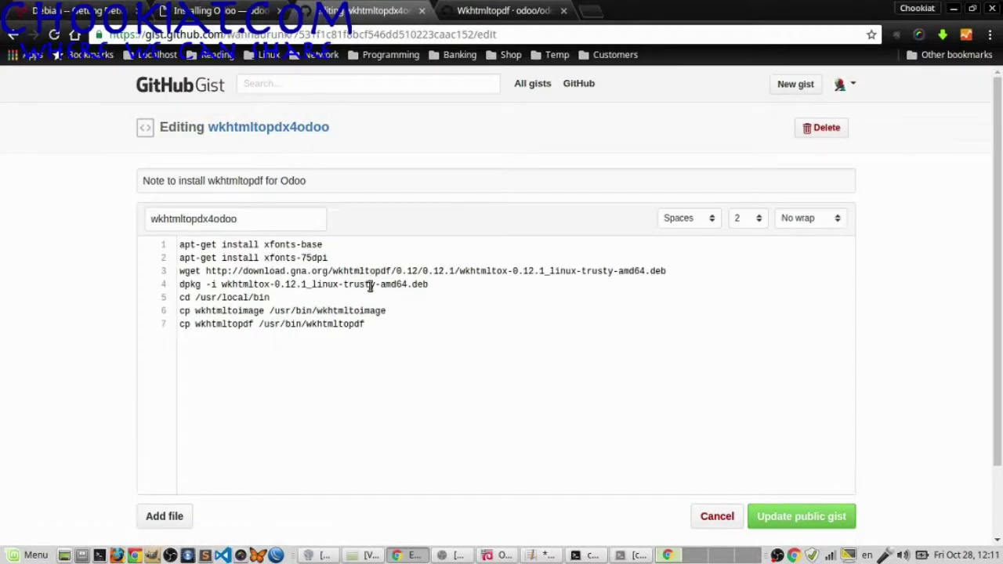
pyautogui.press('Return')
pyautogui.press('Return')
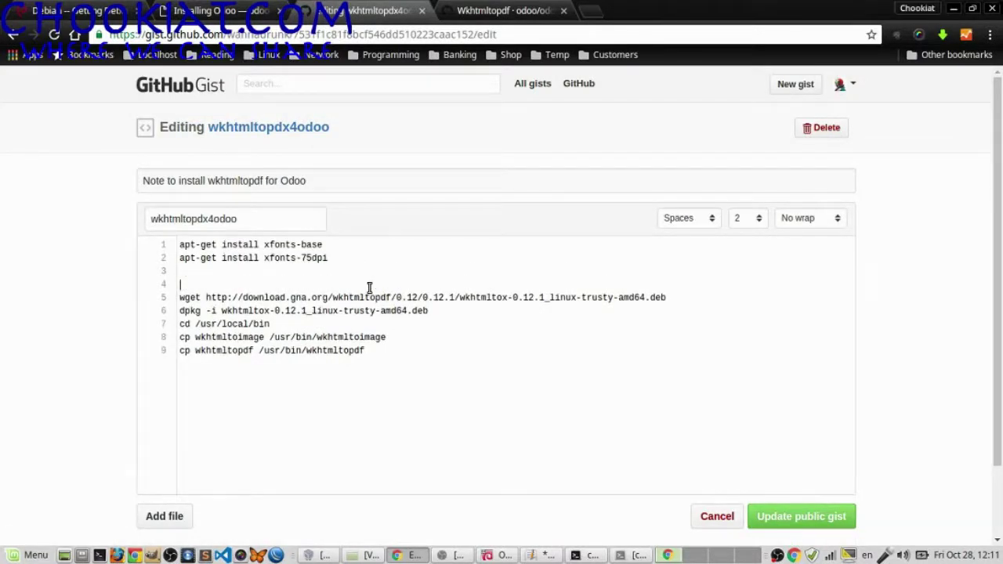
pyautogui.write('Read mor')
pyautogui.write('e,')
pyautogui.hotkey('ctrl', 'v')
pyautogui.press('Return')
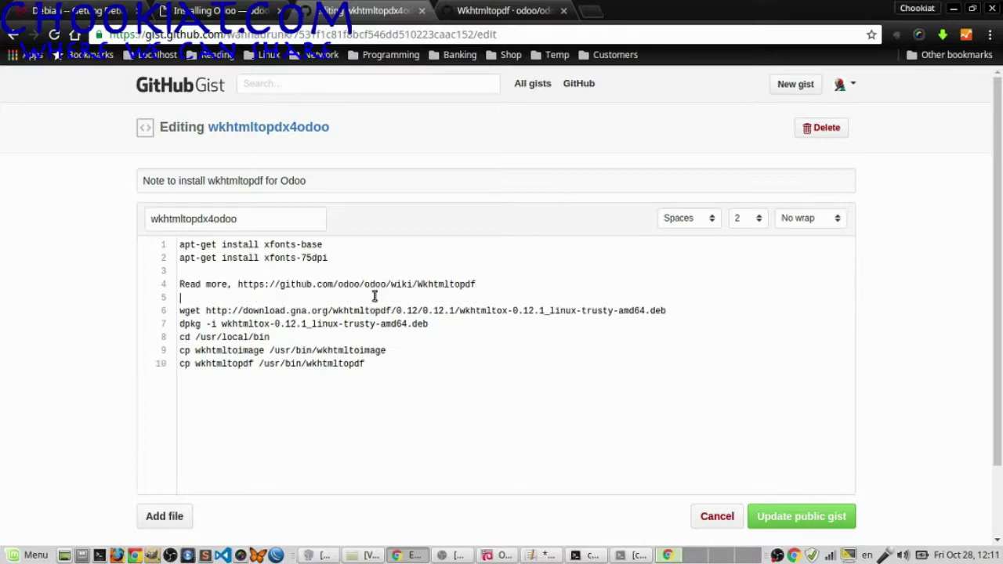
pyautogui.write('rem ')
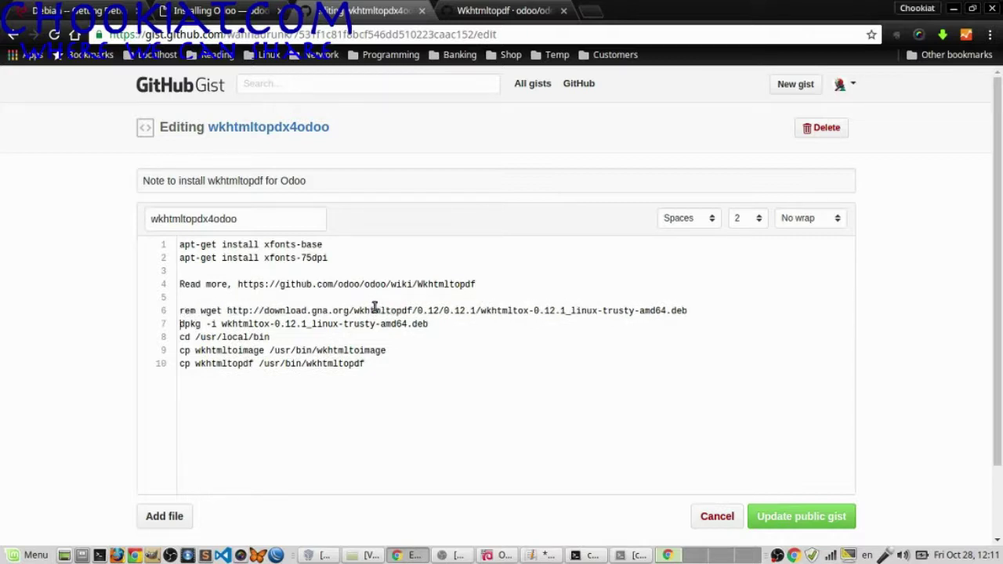
pyautogui.write('rem')
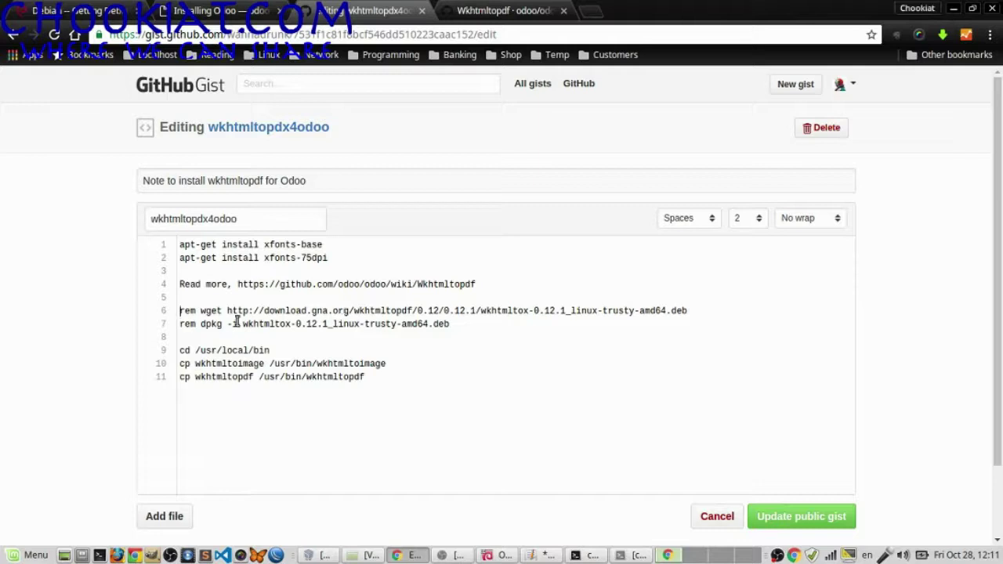
# - Add an '** Important **' heading line above the cd step
pyautogui.moveTo(475, 329); pyautogui.dragTo(179, 314)
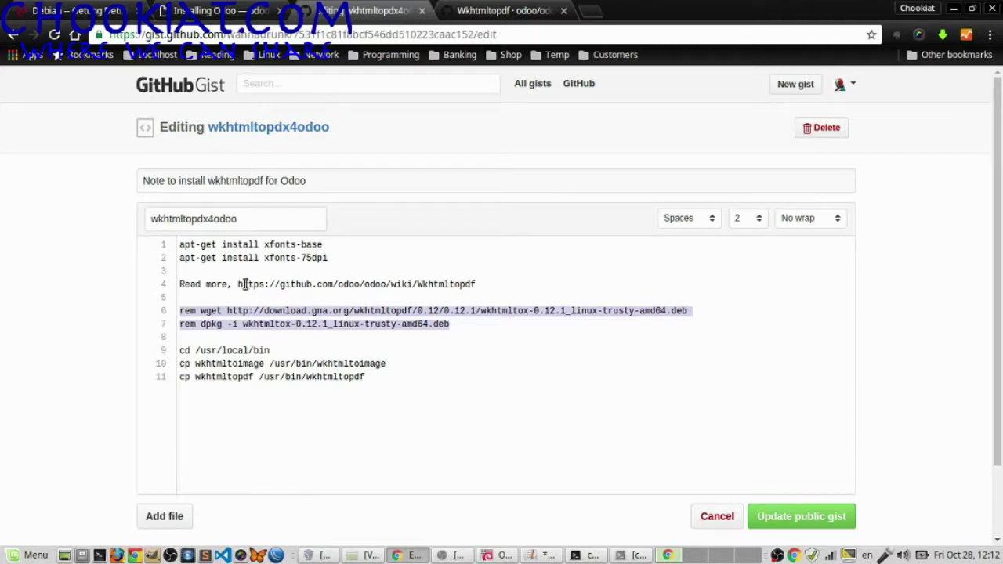
pyautogui.click(206, 285)
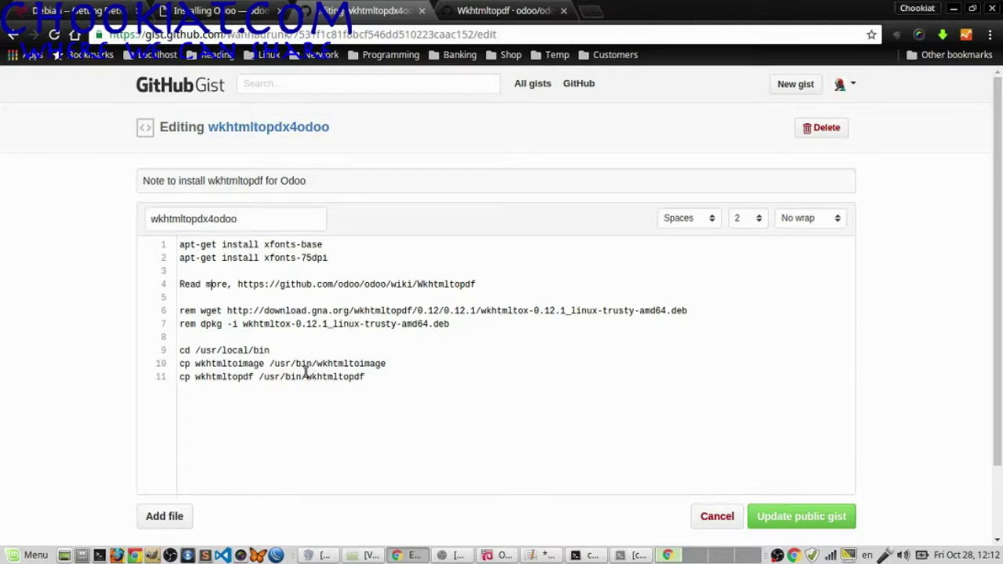
pyautogui.click(204, 340)
pyautogui.press('Return')
pyautogui.write('** In')
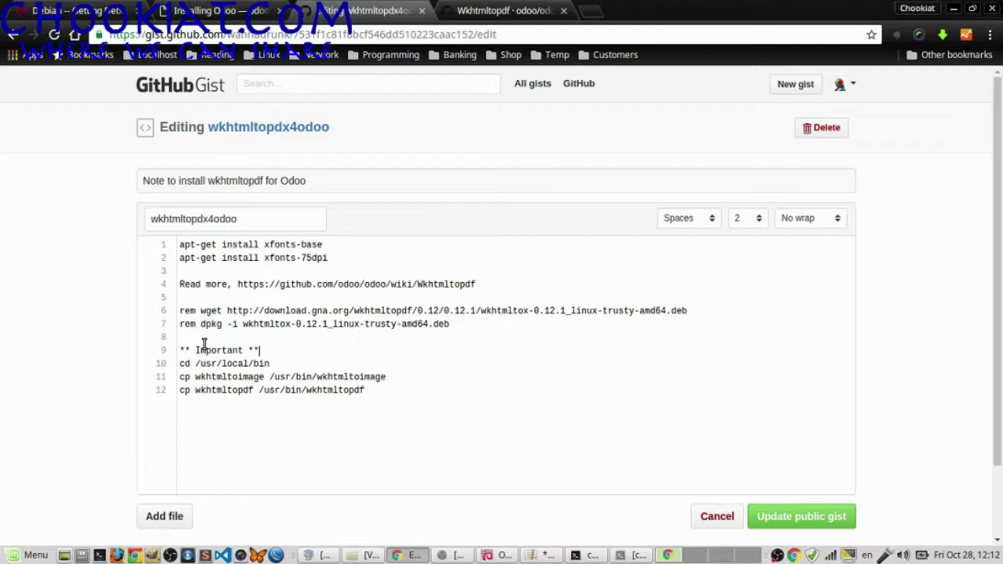
# - Review the local/bin and /usr/bin copy commands and update the public gist
pyautogui.moveTo(207, 377); pyautogui.dragTo(247, 389)
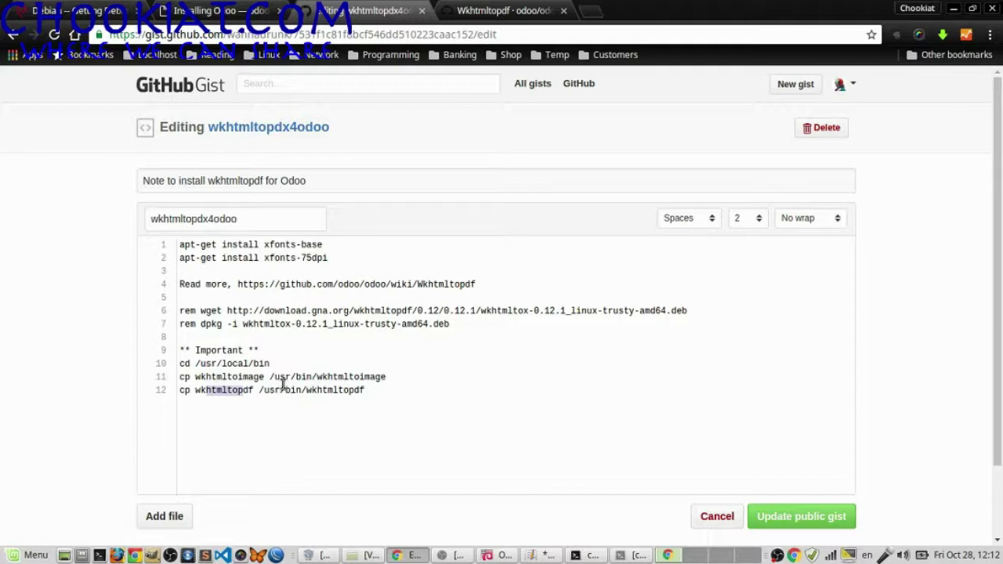
pyautogui.moveTo(270, 377); pyautogui.dragTo(311, 377)
pyautogui.moveTo(223, 364); pyautogui.dragTo(265, 364)
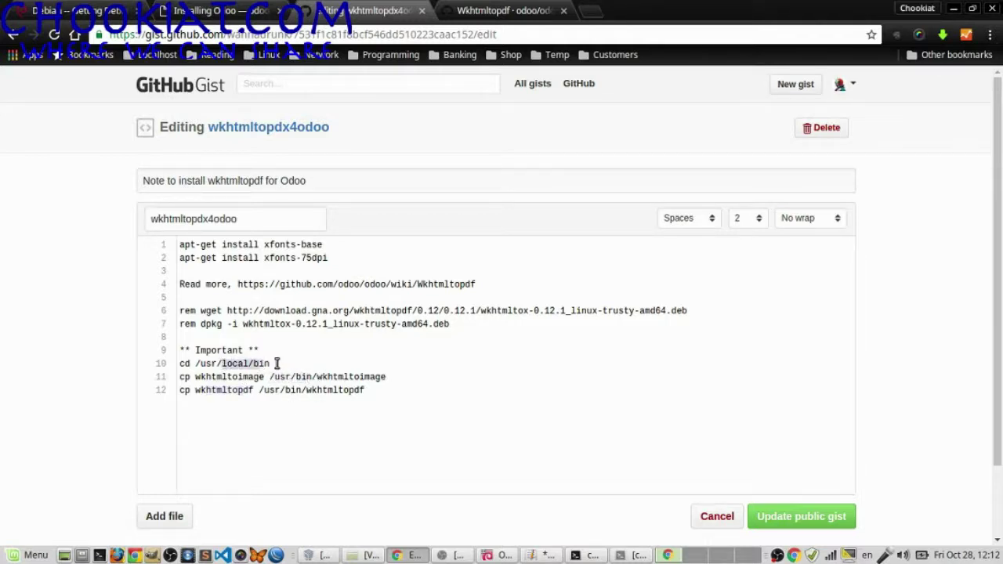
pyautogui.click(276, 364)
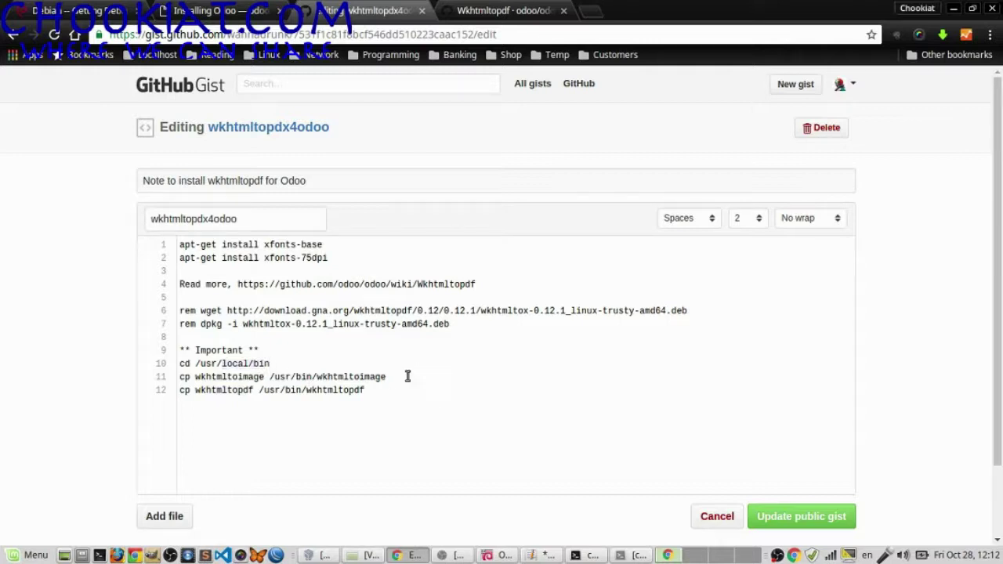
pyautogui.click(823, 516)
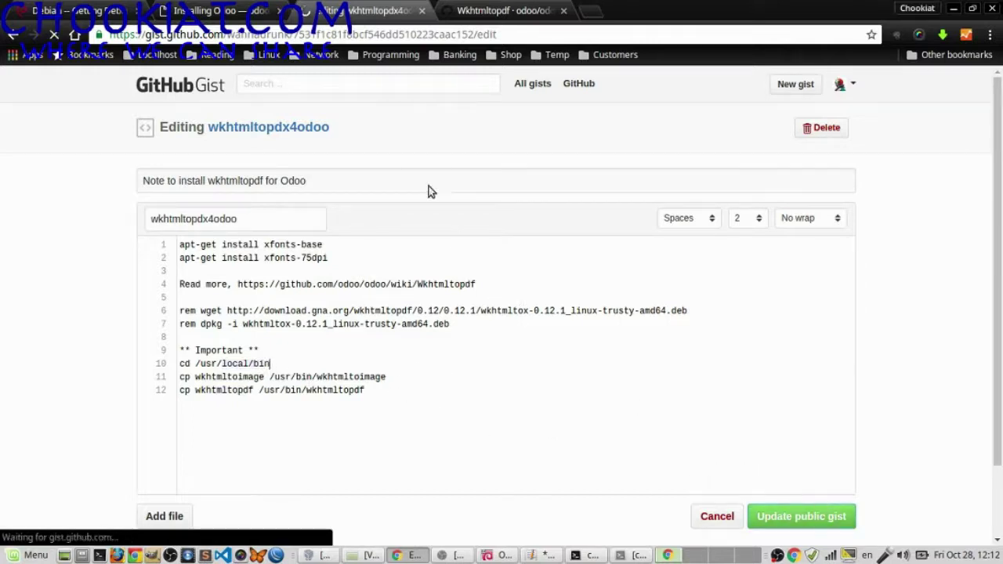
# - Discard the scratch text document unsaved, view the gist at revision 3, and return to the terminal
pyautogui.click(592, 555)
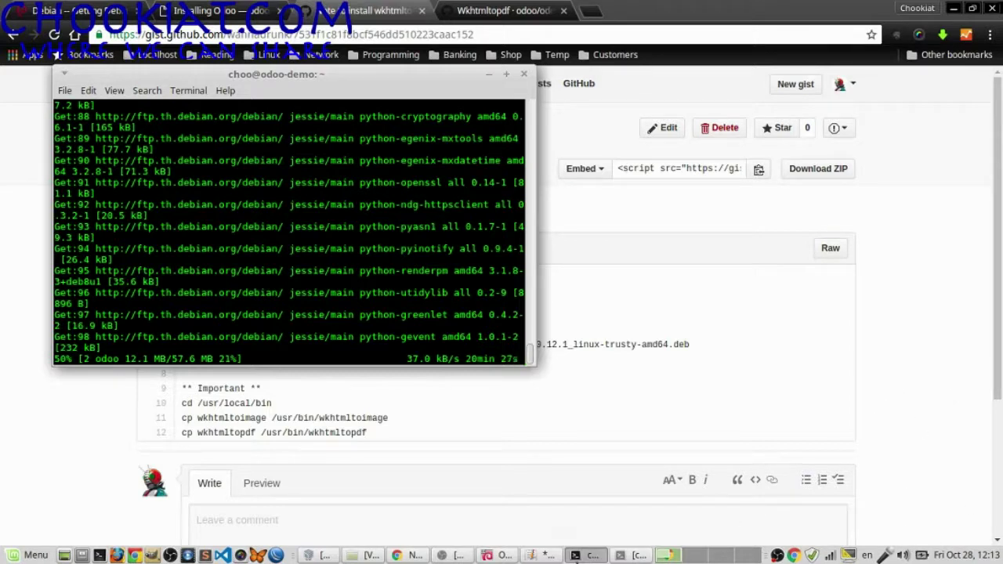
pyautogui.click(555, 556)
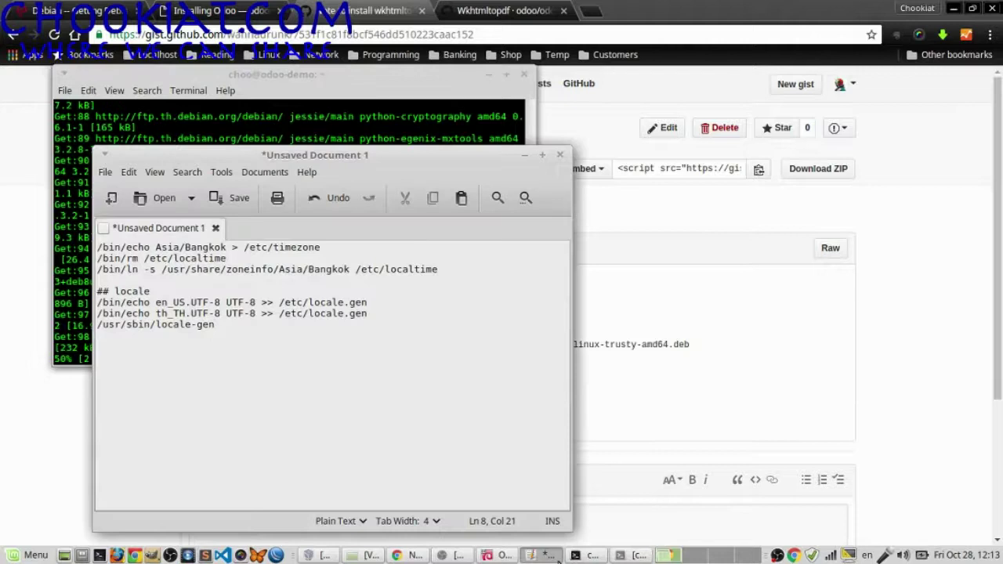
pyautogui.click(559, 157)
pyautogui.click(244, 394)
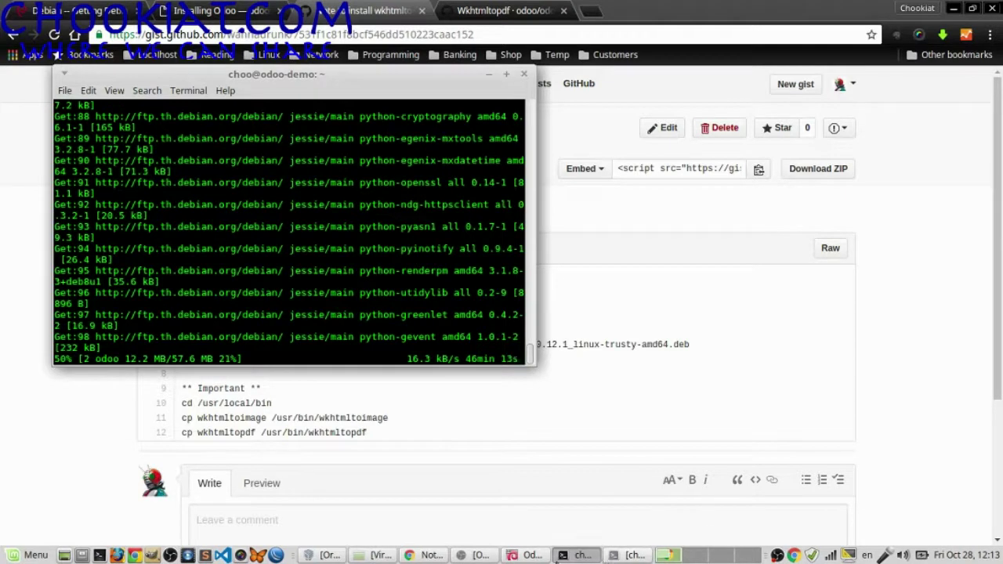
pyautogui.click(928, 414)
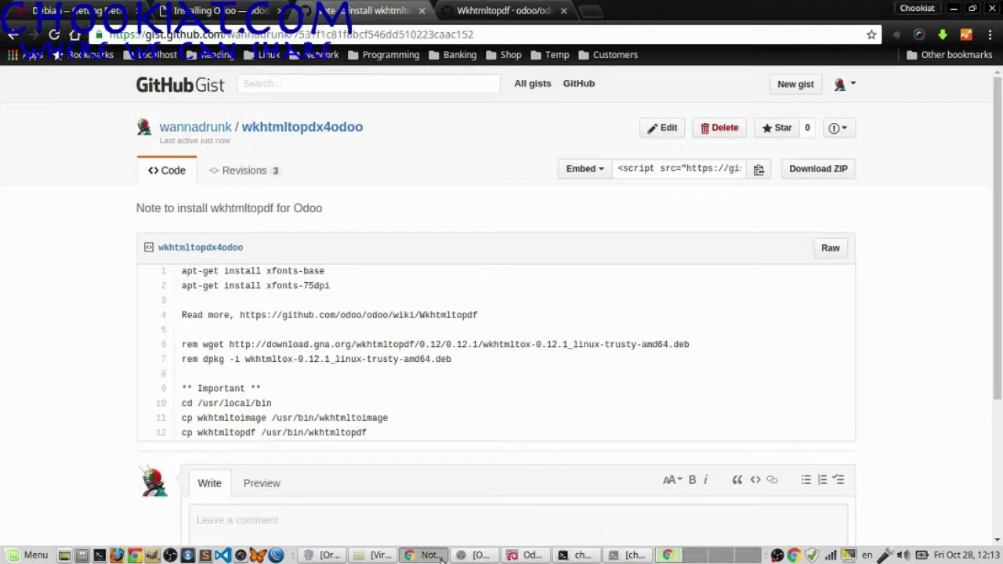
pyautogui.click(570, 556)
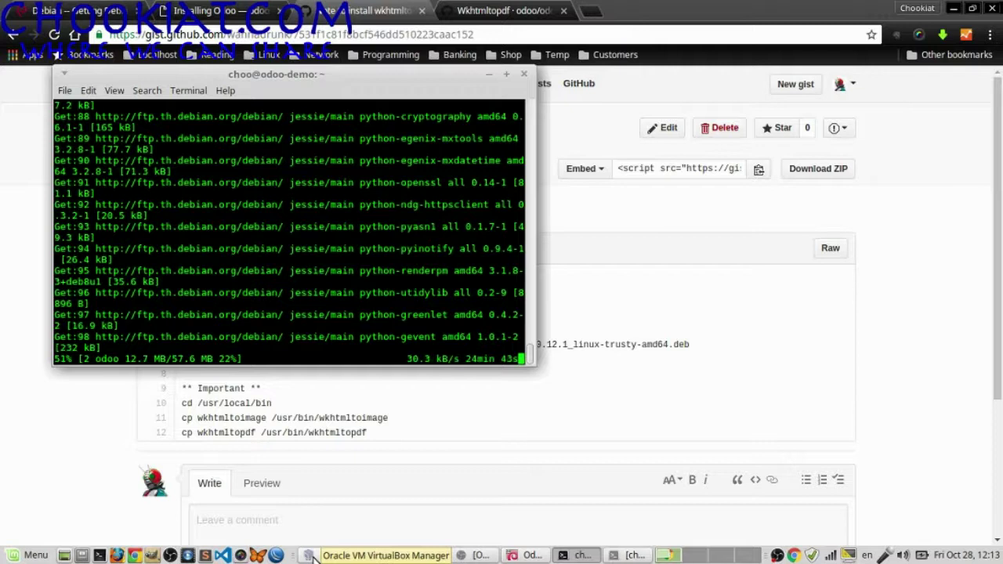
# - Close the Network Operations Manager and briefly view the global network preferences
pyautogui.click(314, 557)
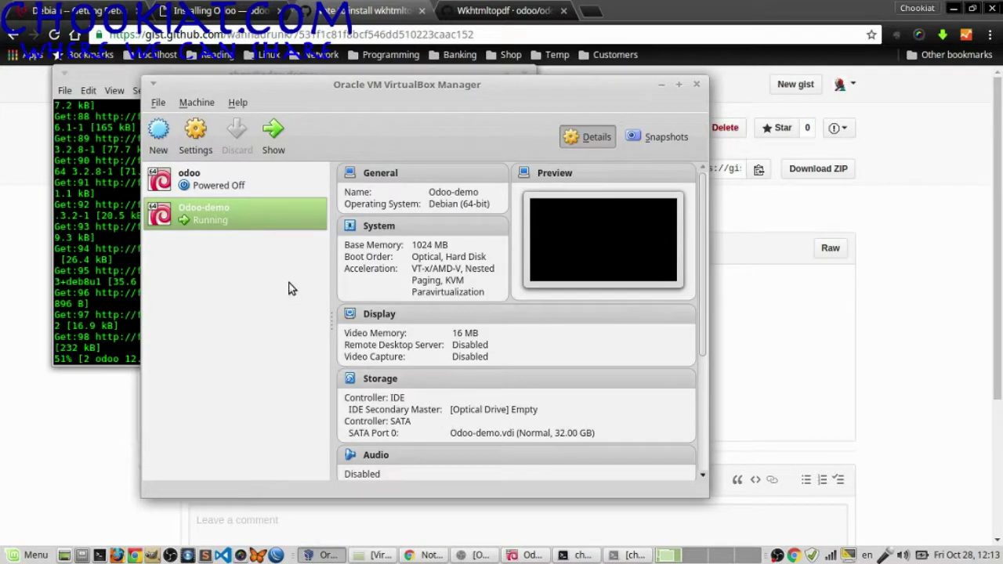
pyautogui.click(159, 103)
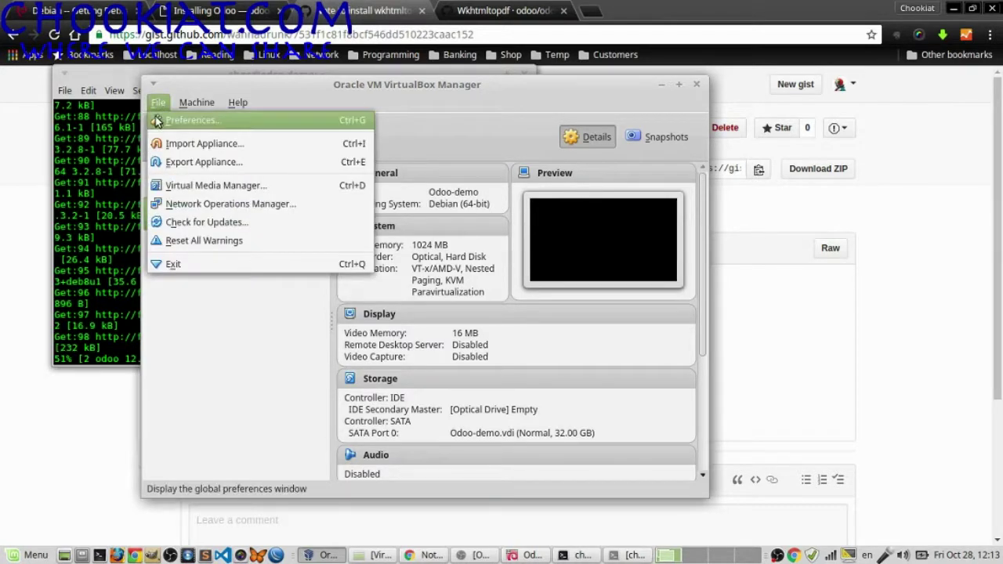
pyautogui.click(186, 206)
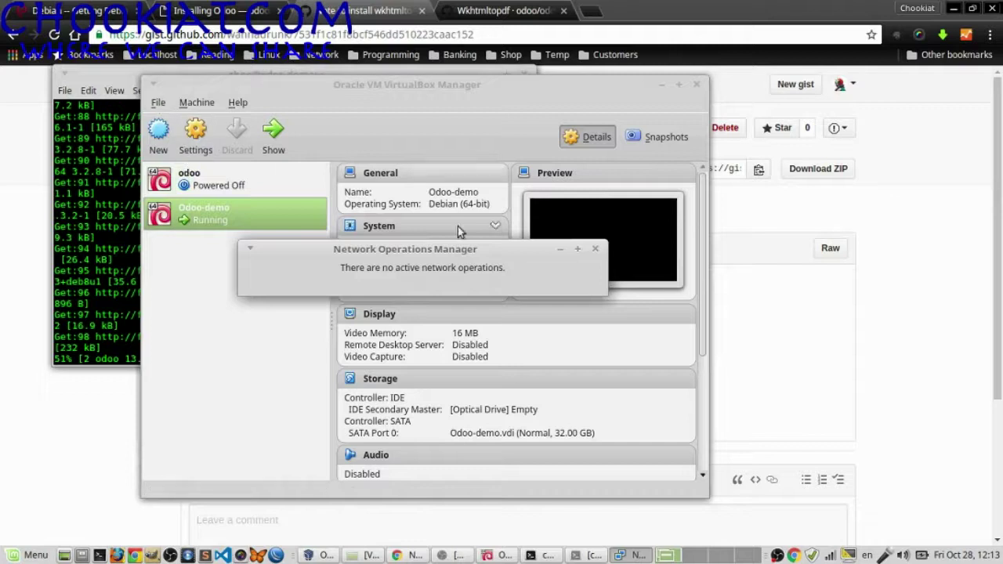
pyautogui.click(595, 249)
pyautogui.click(159, 103)
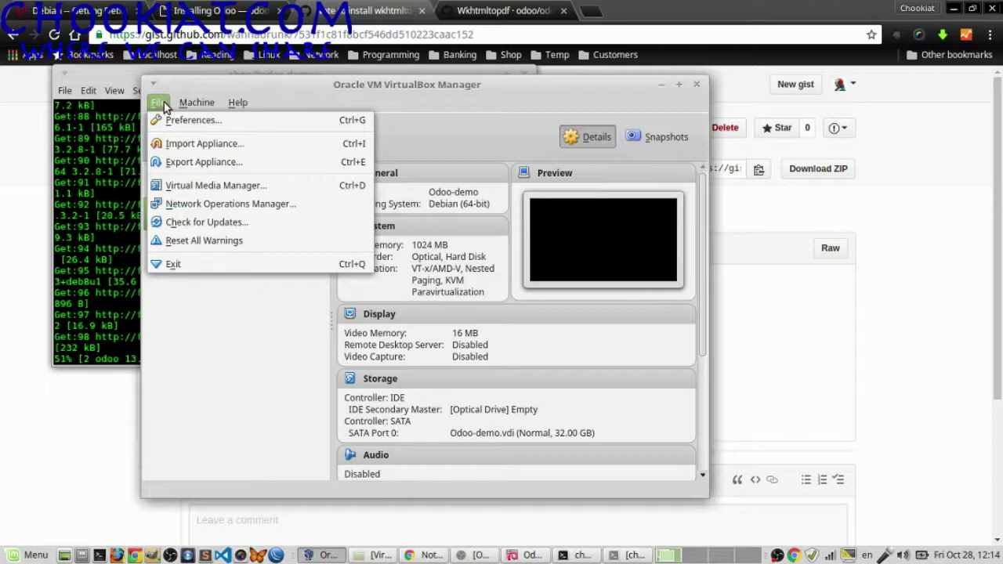
pyautogui.click(174, 121)
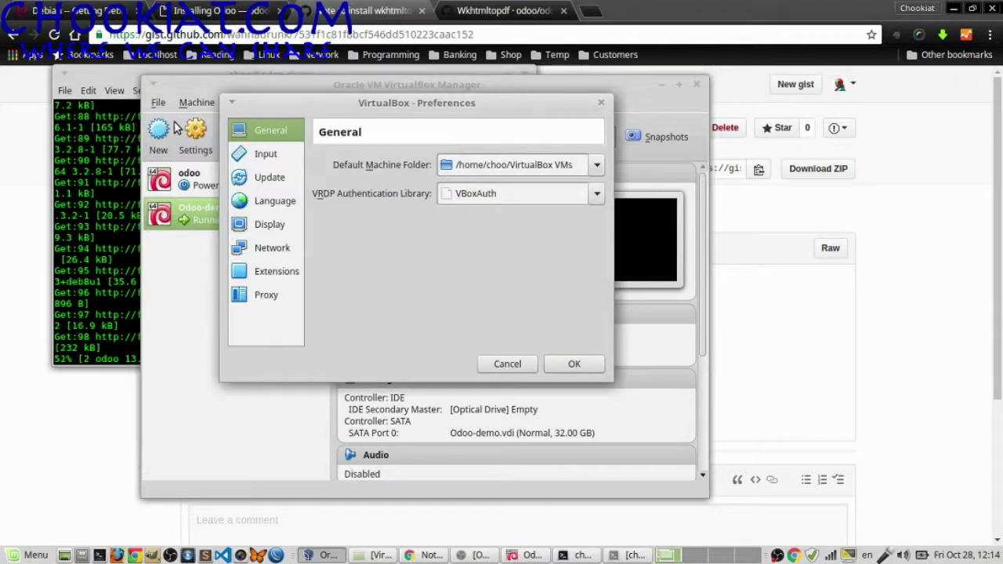
pyautogui.click(267, 252)
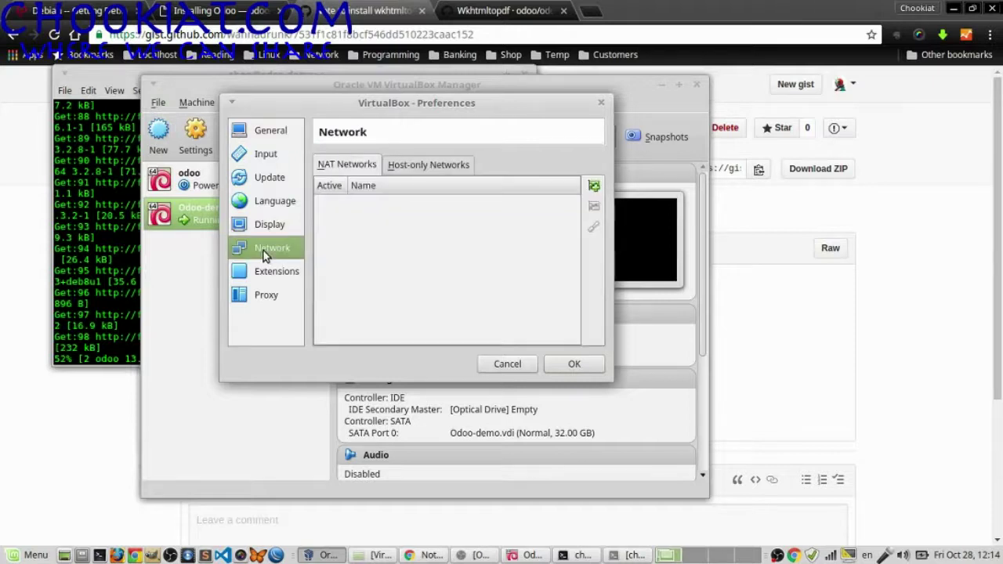
pyautogui.click(507, 364)
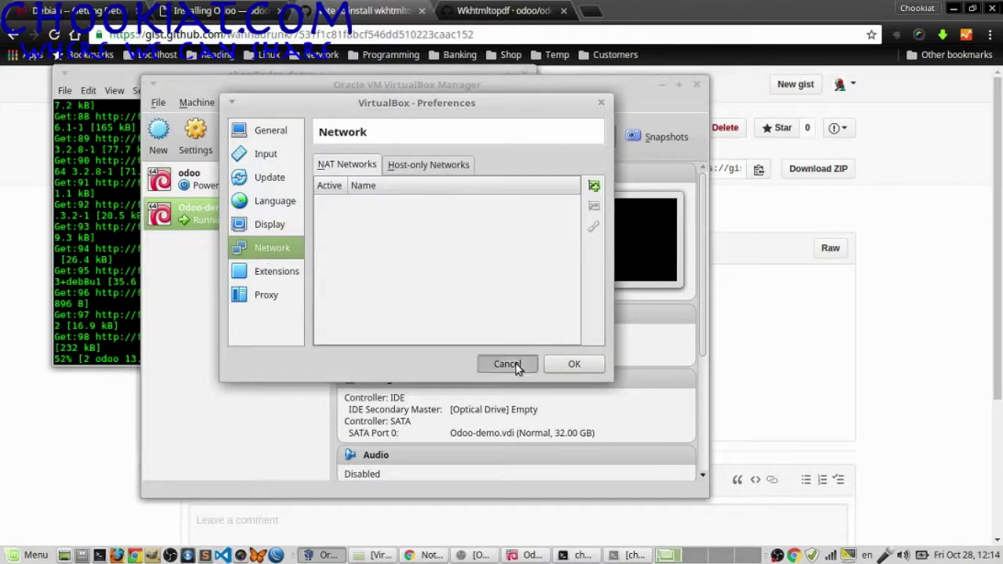
# - Reopen Preferences > Network, view the NAT and Host-only lists with vboxnet0, then cancel
pyautogui.click(159, 103)
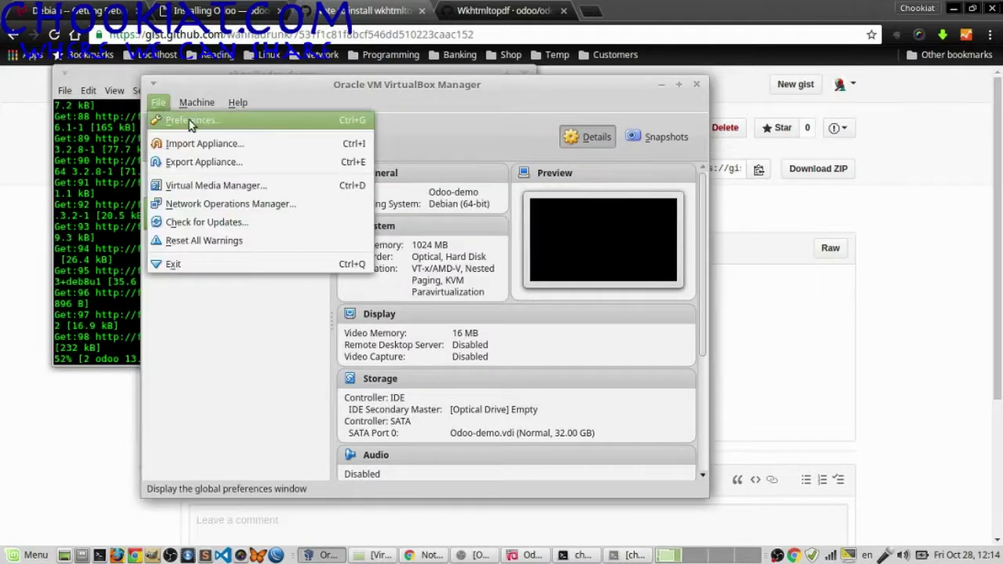
pyautogui.click(189, 121)
pyautogui.click(269, 249)
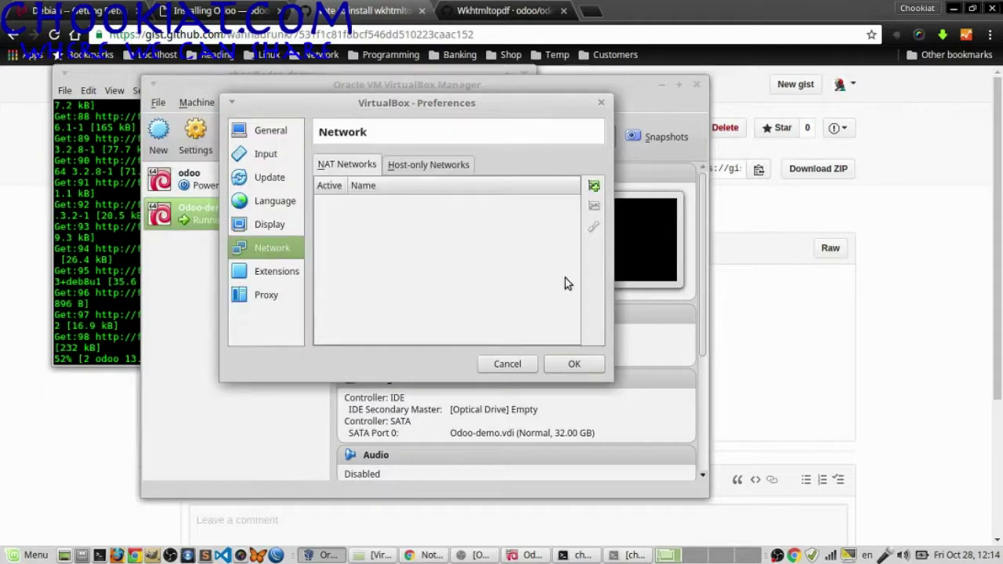
pyautogui.click(403, 166)
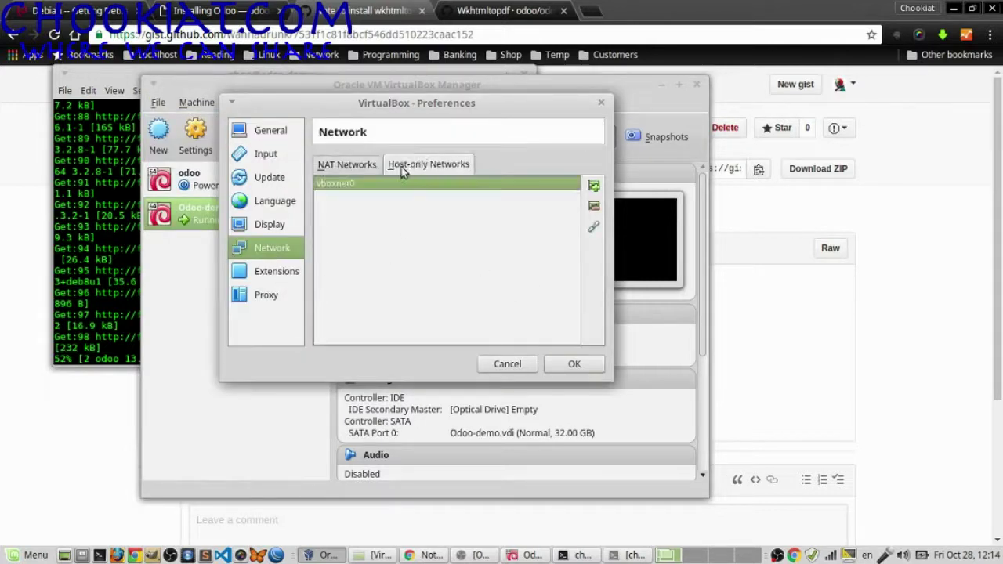
pyautogui.click(349, 166)
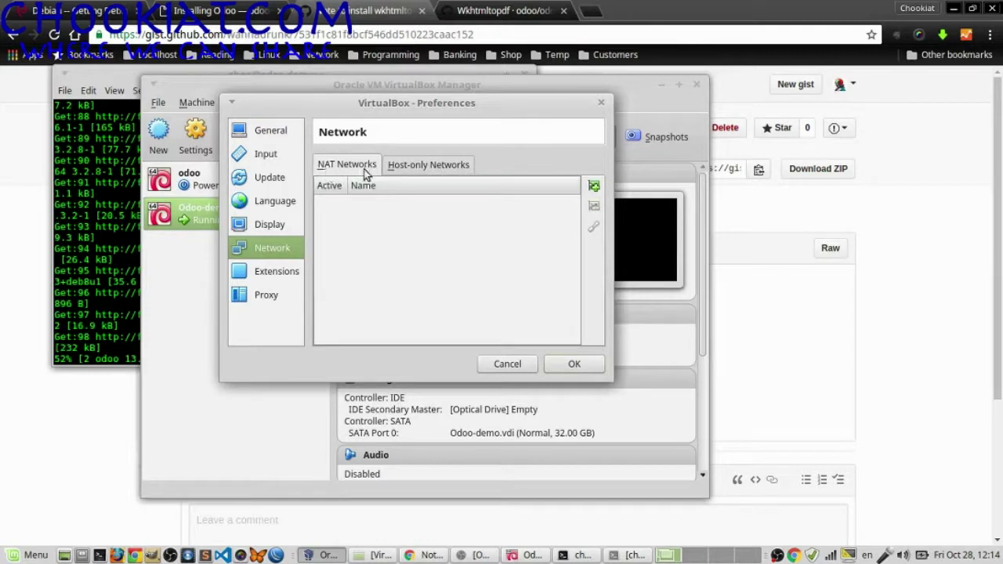
pyautogui.click(419, 171)
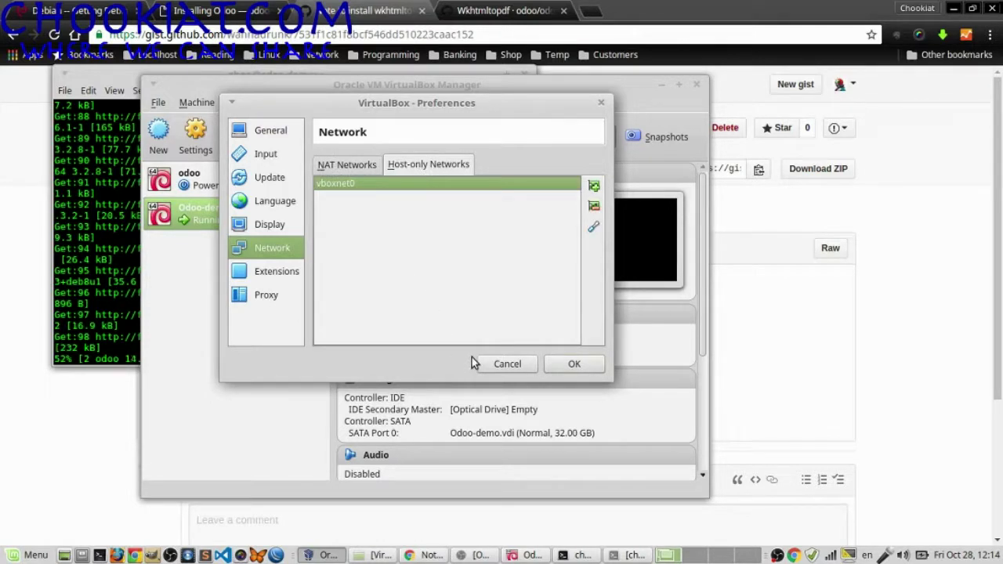
pyautogui.click(506, 363)
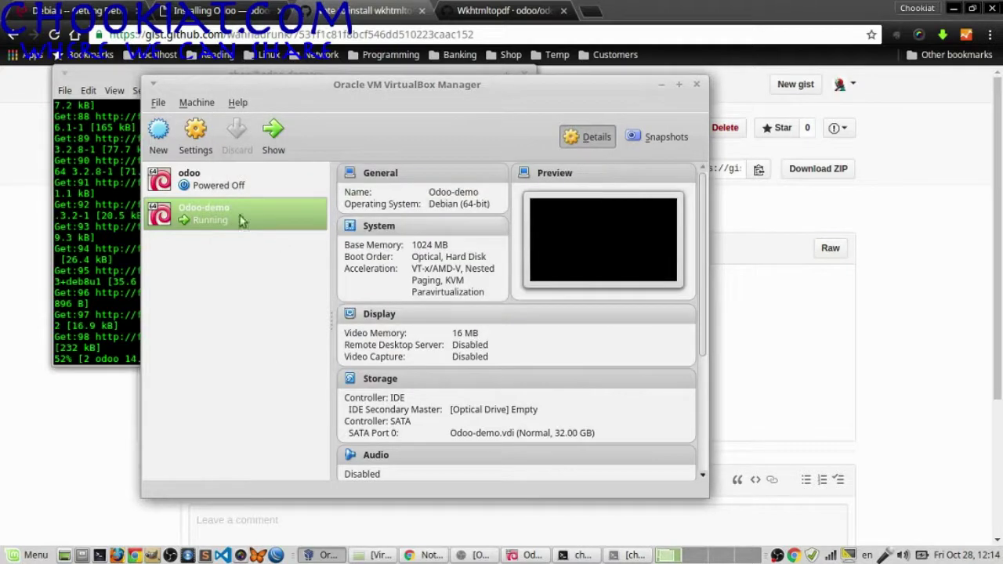
# - Confirm Odoo-demo's Adapter 2 is a Host-only Adapter on vboxnet0, then cancel
pyautogui.click(195, 130)
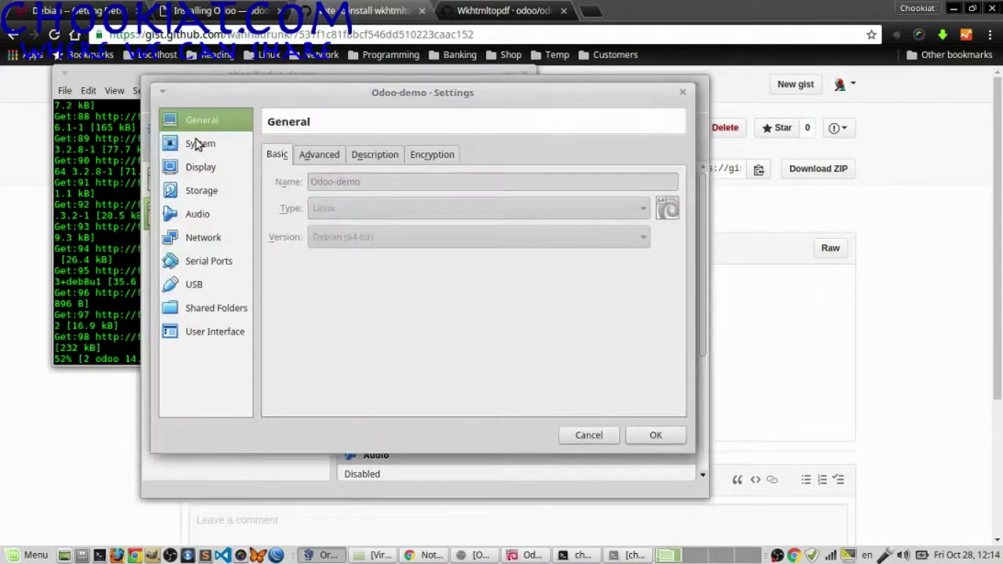
pyautogui.click(200, 237)
pyautogui.click(330, 155)
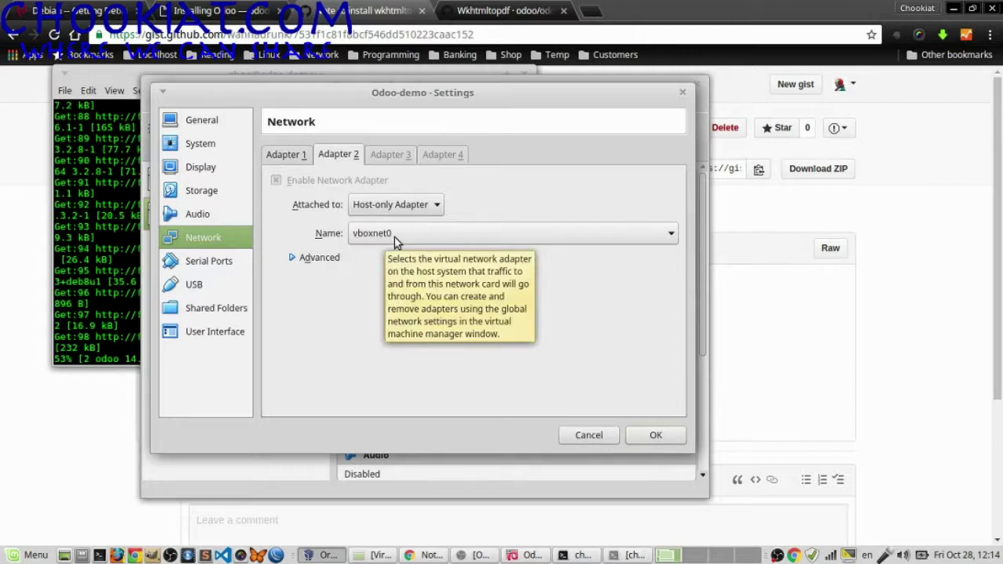
pyautogui.click(598, 435)
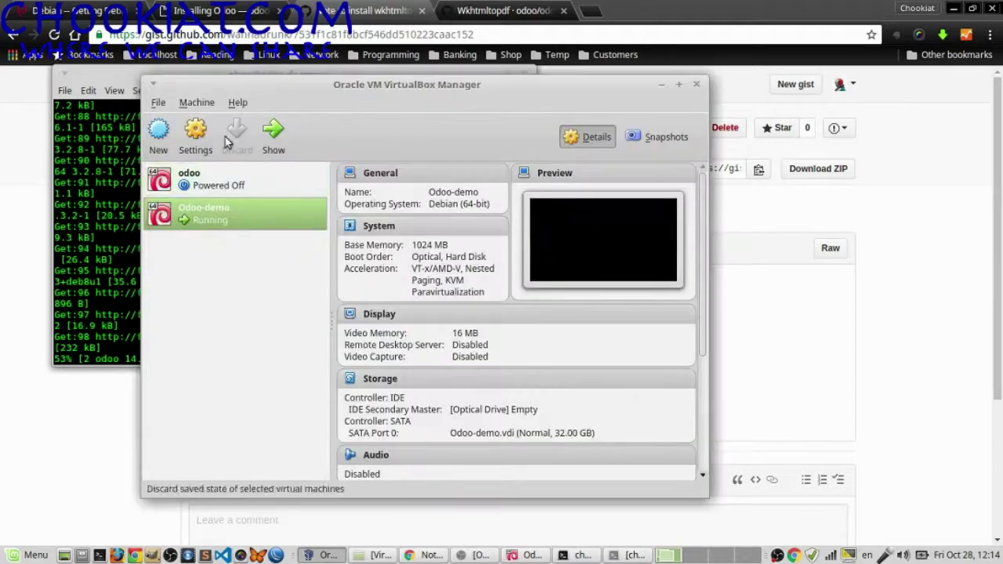
# - Open File > Preferences > Network at the Host-only Networks list
pyautogui.click(158, 102)
pyautogui.click(196, 121)
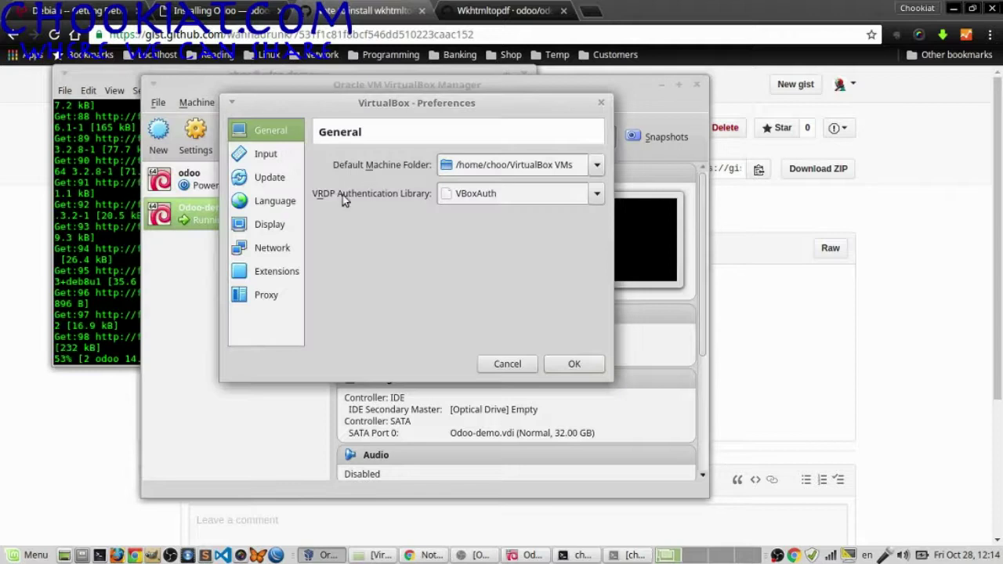
pyautogui.click(284, 248)
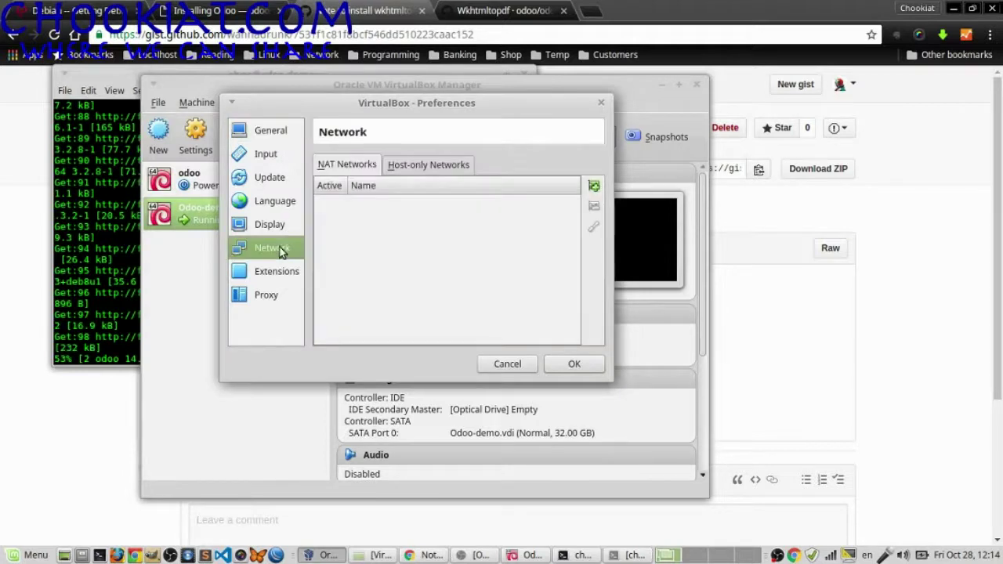
pyautogui.click(432, 164)
pyautogui.moveTo(375, 192)
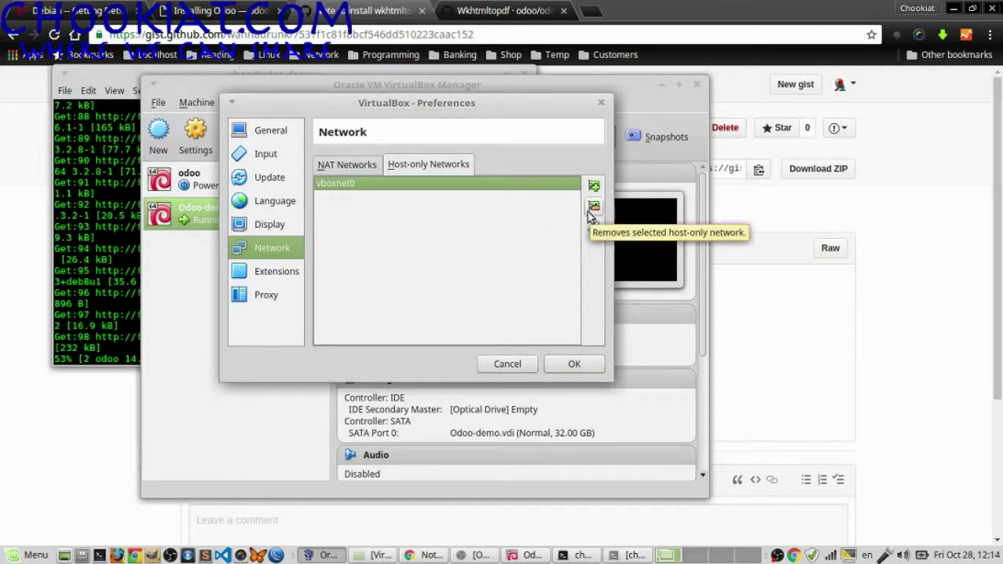
# - Review vboxnet0's 192.168.56.1 address and 192.168.56.100 DHCP server, cancel, and minimize the manager
pyautogui.click(593, 229)
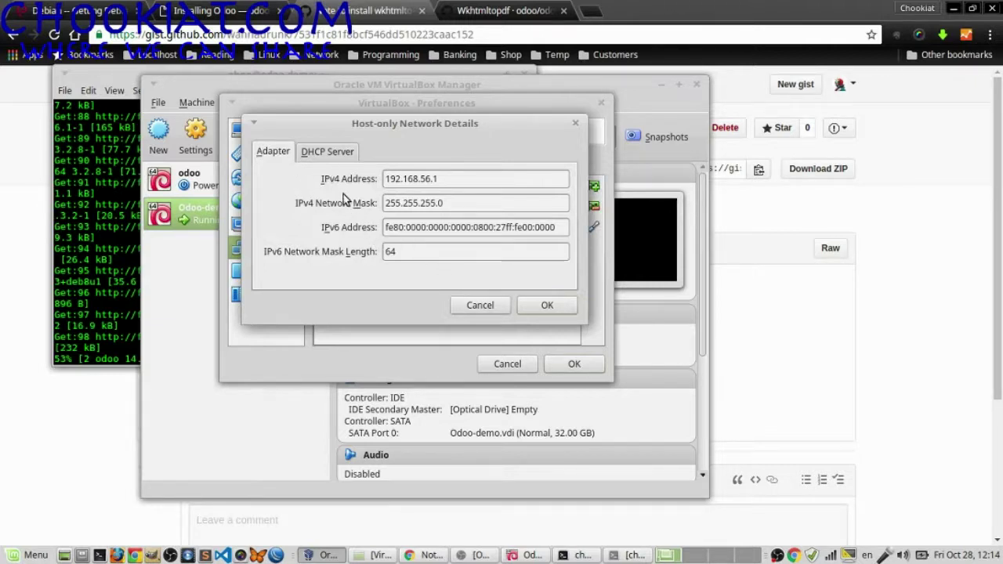
pyautogui.moveTo(451, 187); pyautogui.dragTo(385, 180)
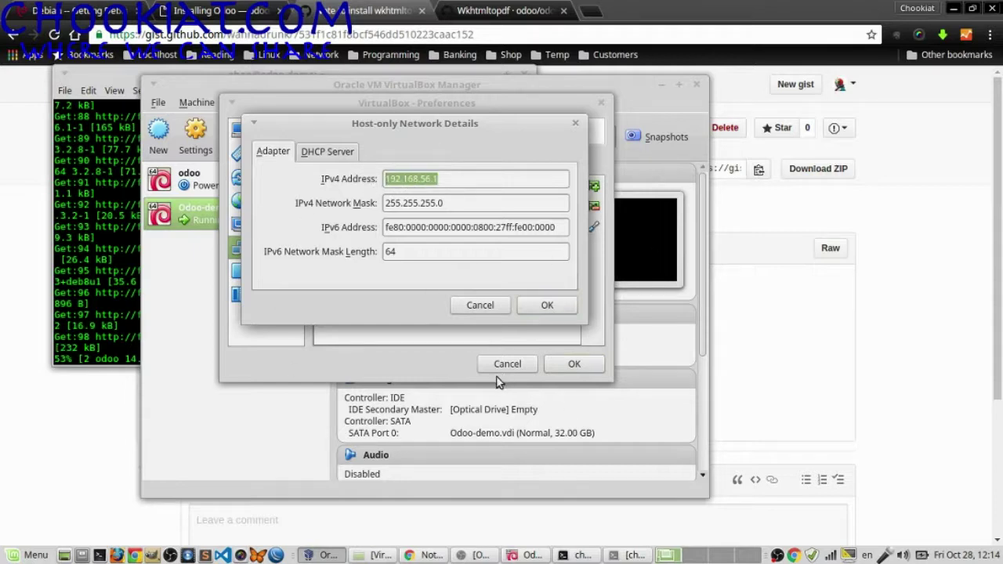
pyautogui.click(332, 153)
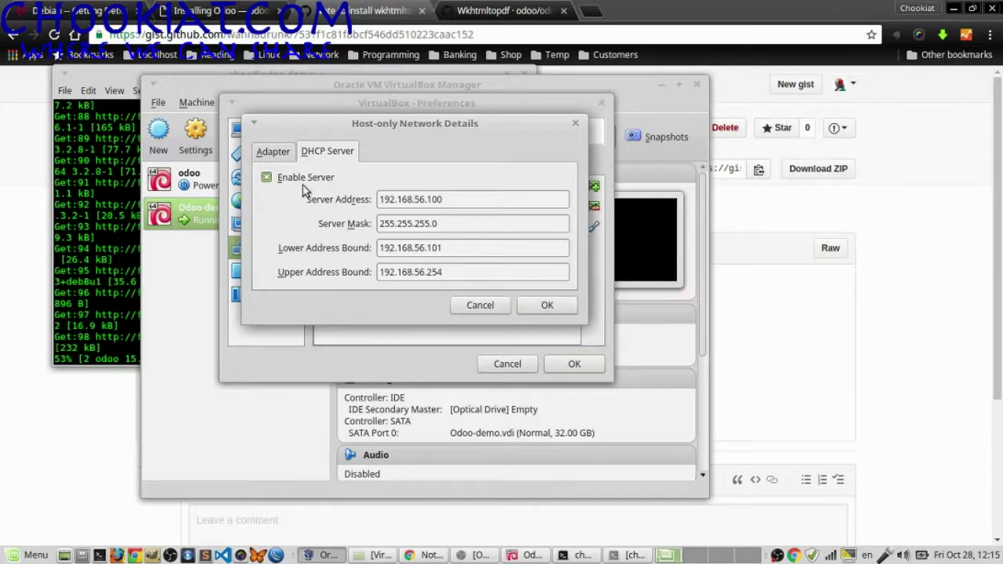
pyautogui.moveTo(444, 199); pyautogui.dragTo(381, 200)
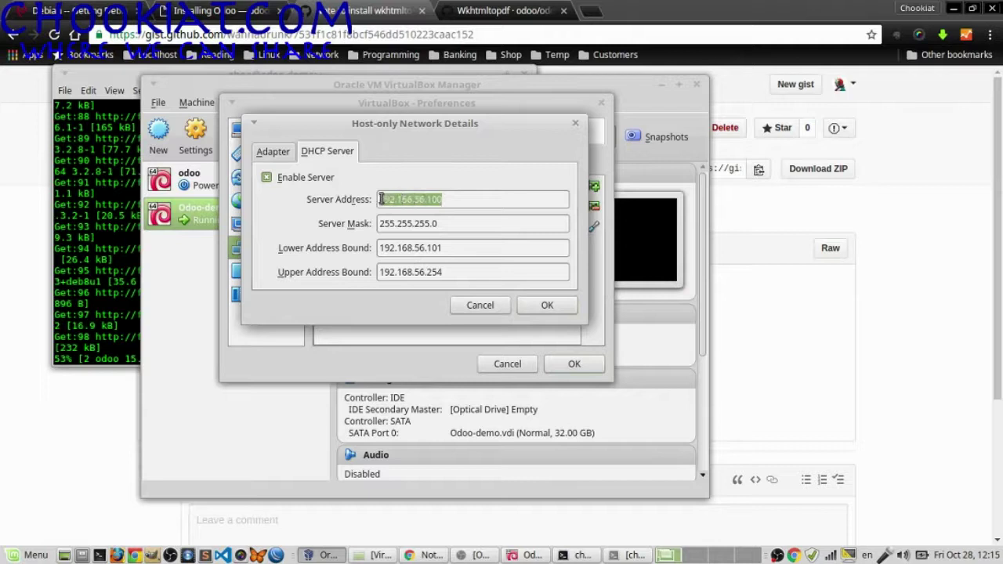
pyautogui.click(493, 306)
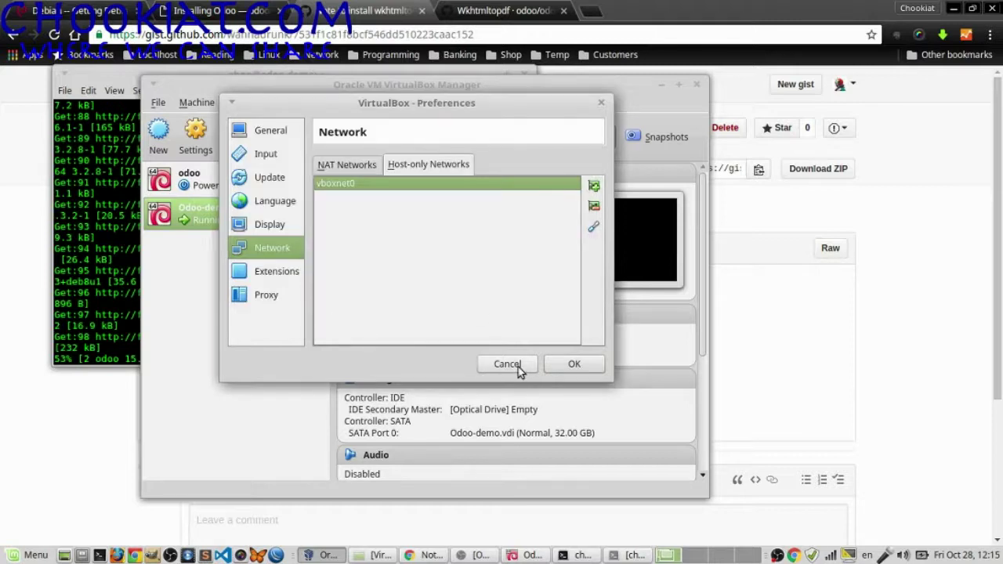
pyautogui.click(507, 365)
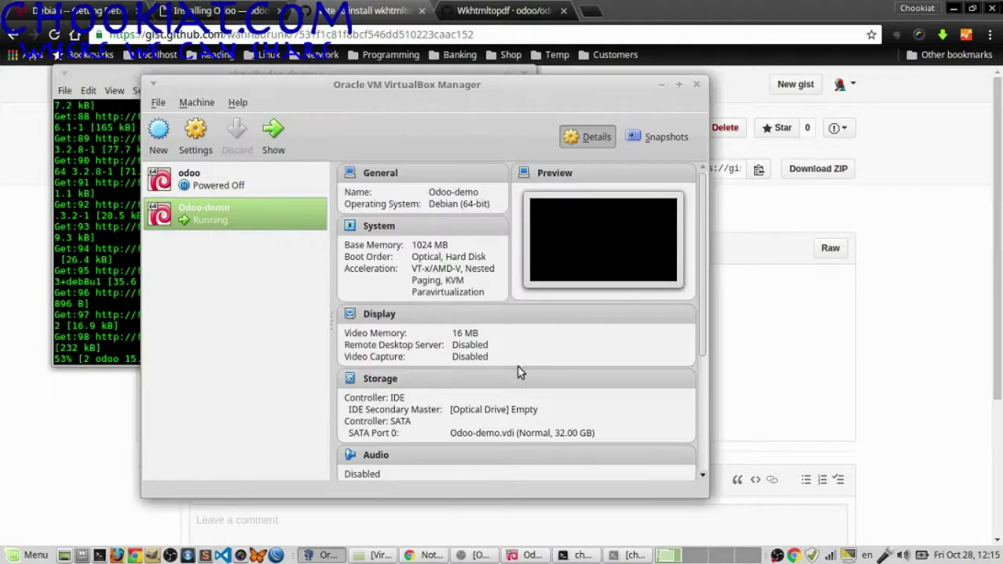
pyautogui.click(662, 84)
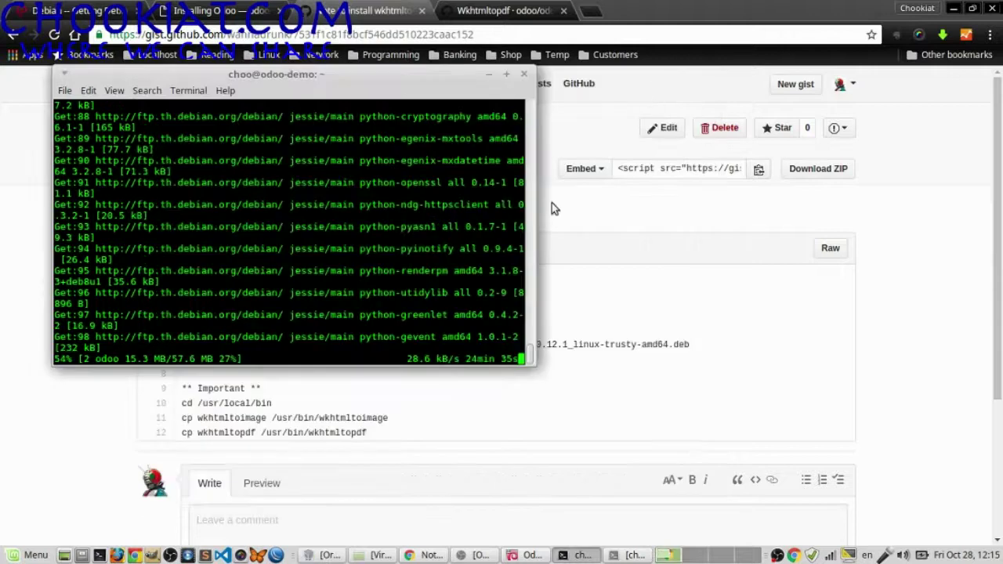